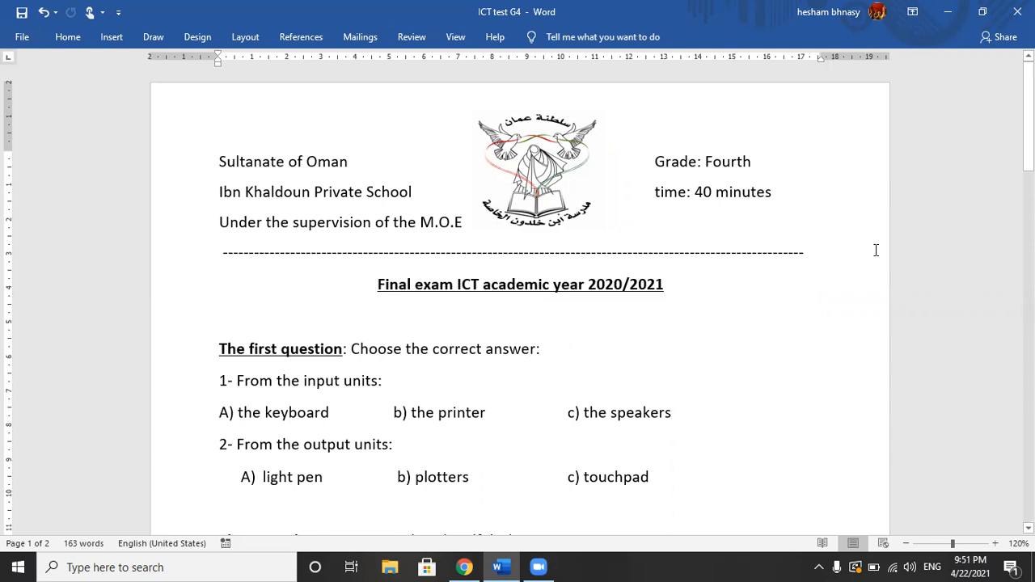
# Step: Review the ICT test G4 exam in Word from the school header through the sixth question
pyautogui.moveTo(1028, 121); pyautogui.dragTo(1028, 207)
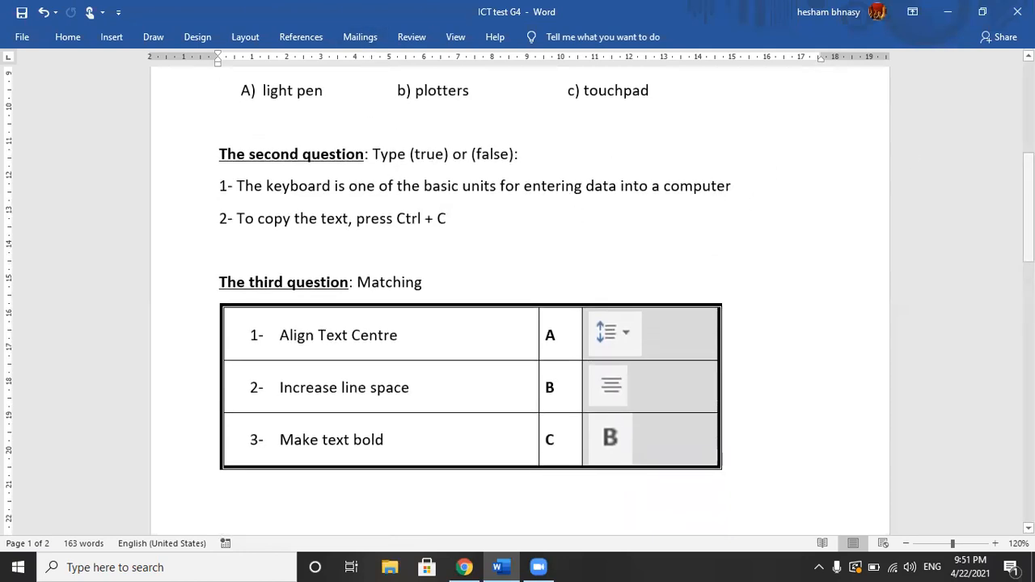
pyautogui.moveTo(1029, 202); pyautogui.dragTo(1029, 236)
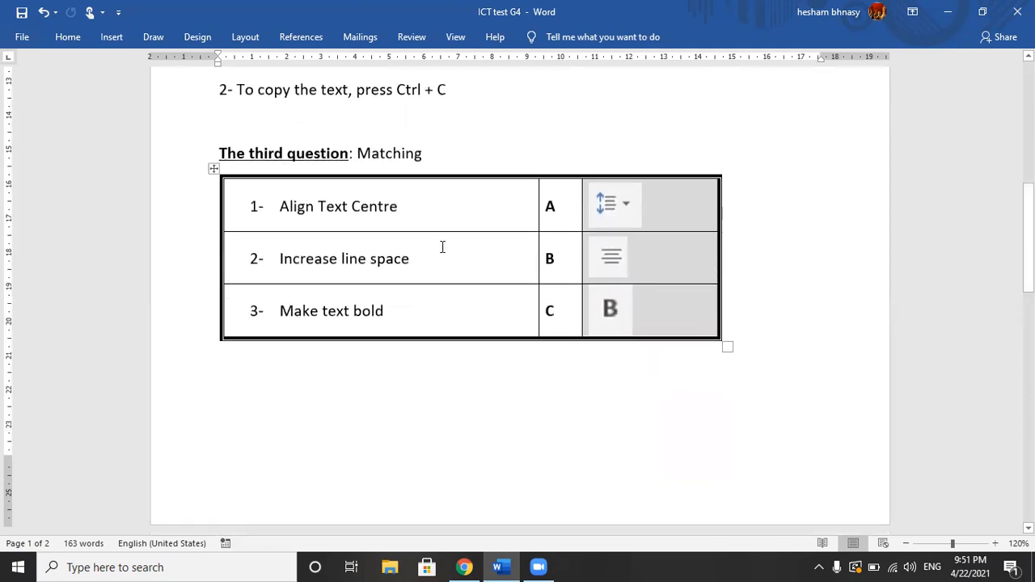
pyautogui.click(320, 206)
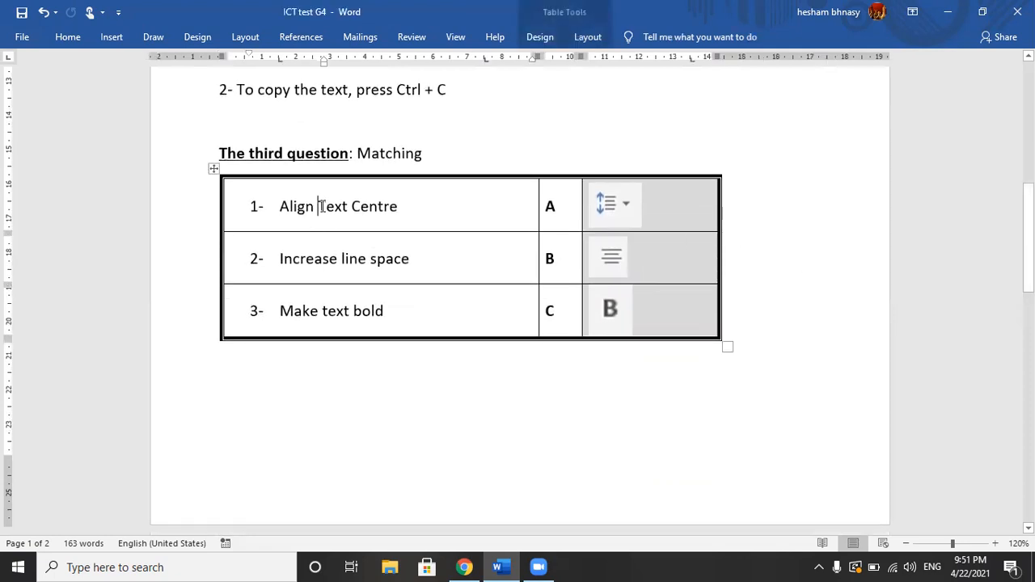
pyautogui.click(632, 206)
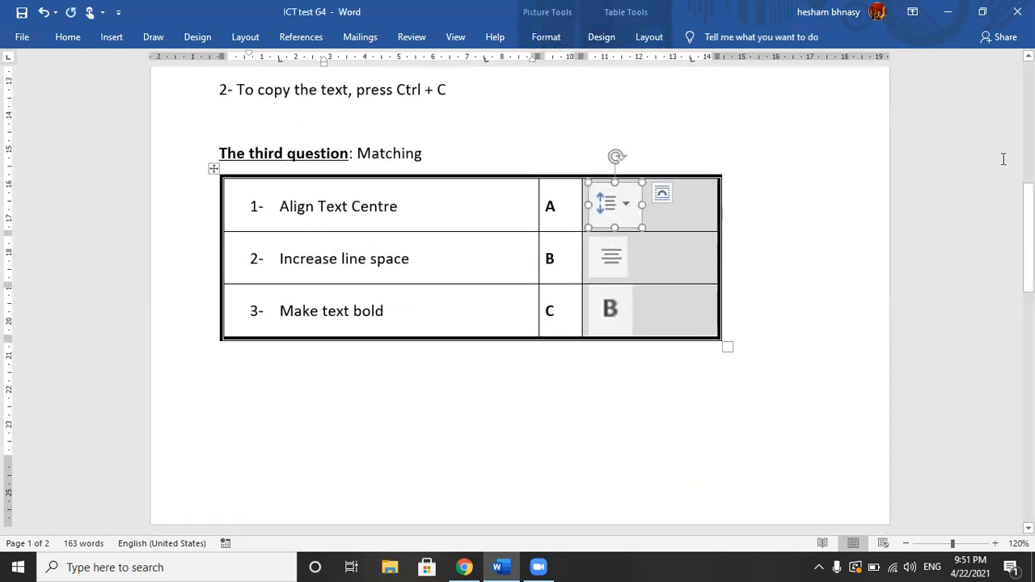
pyautogui.moveTo(1029, 239); pyautogui.dragTo(1029, 338)
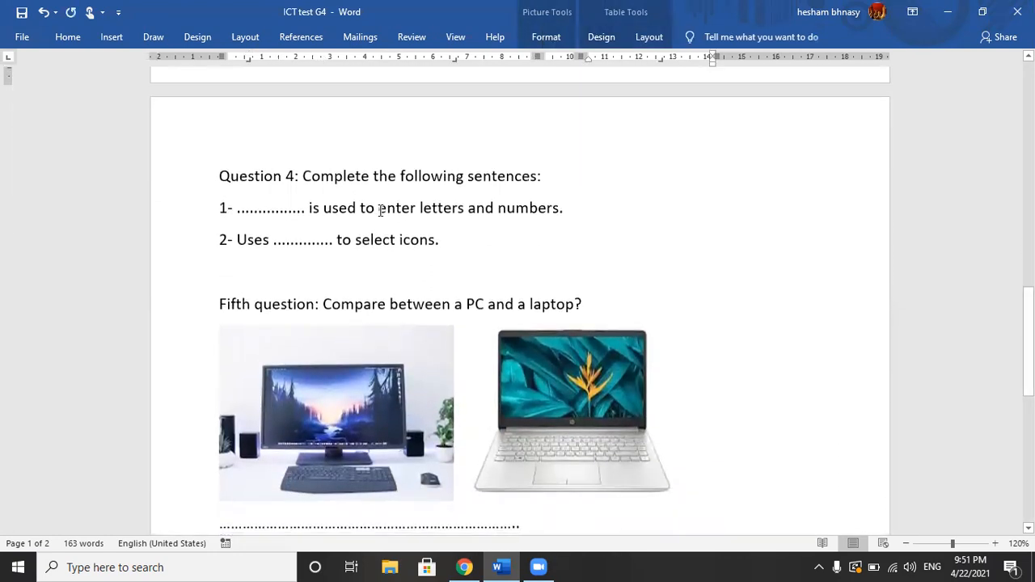
pyautogui.click(242, 212)
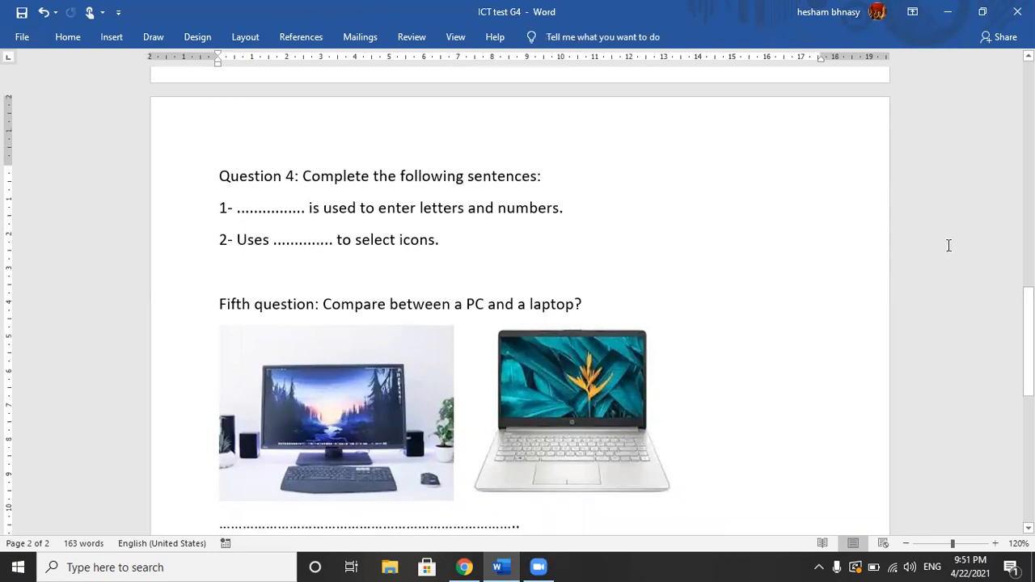
pyautogui.moveTo(1028, 339); pyautogui.dragTo(1028, 387)
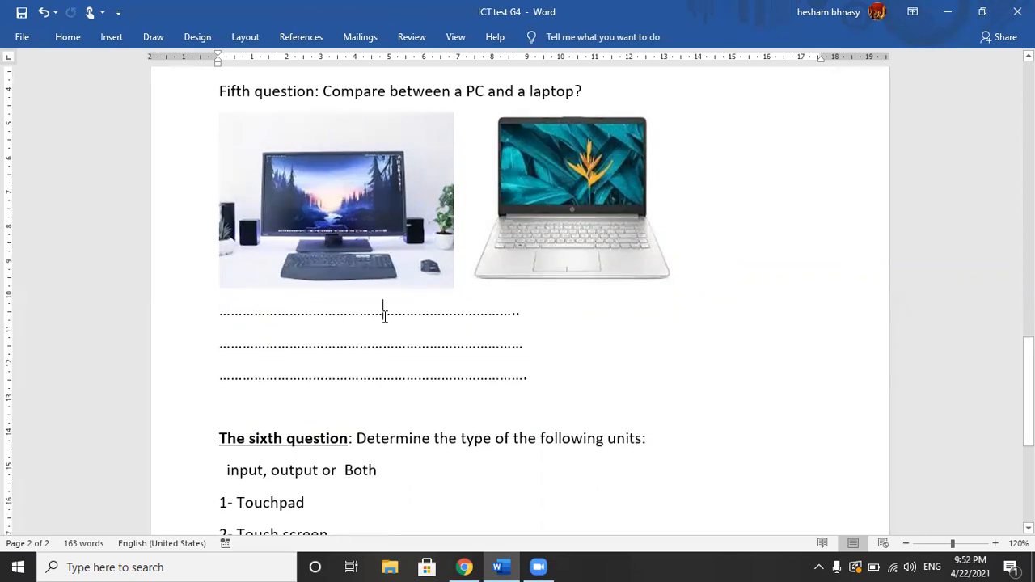
pyautogui.moveTo(1028, 356); pyautogui.dragTo(1028, 396)
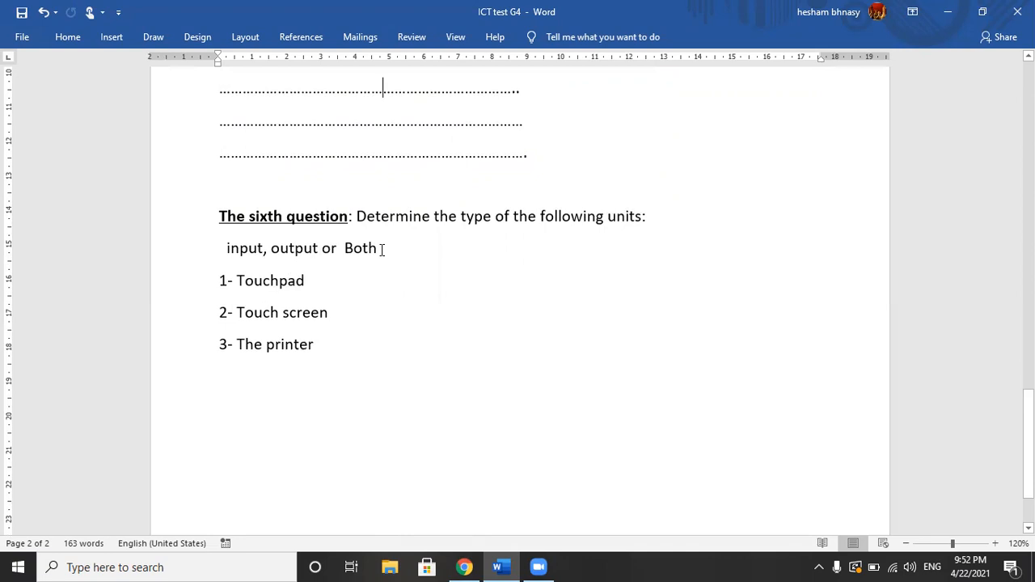
pyautogui.click(302, 276)
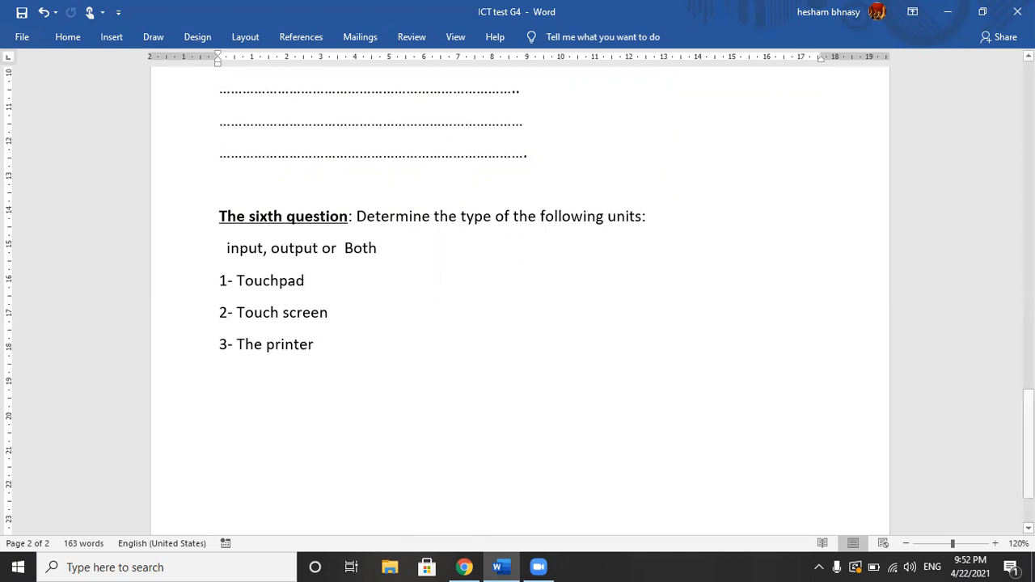
pyautogui.moveTo(1029, 416); pyautogui.dragTo(1028, 79)
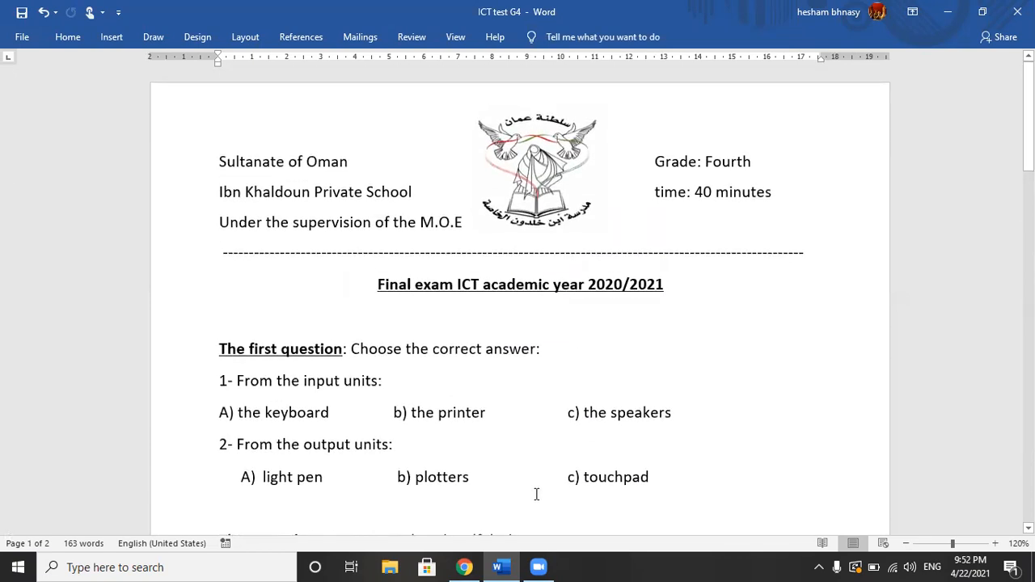
# Step: Switch to Chrome and open Google Drive for the signed-in Google account
pyautogui.click(464, 567)
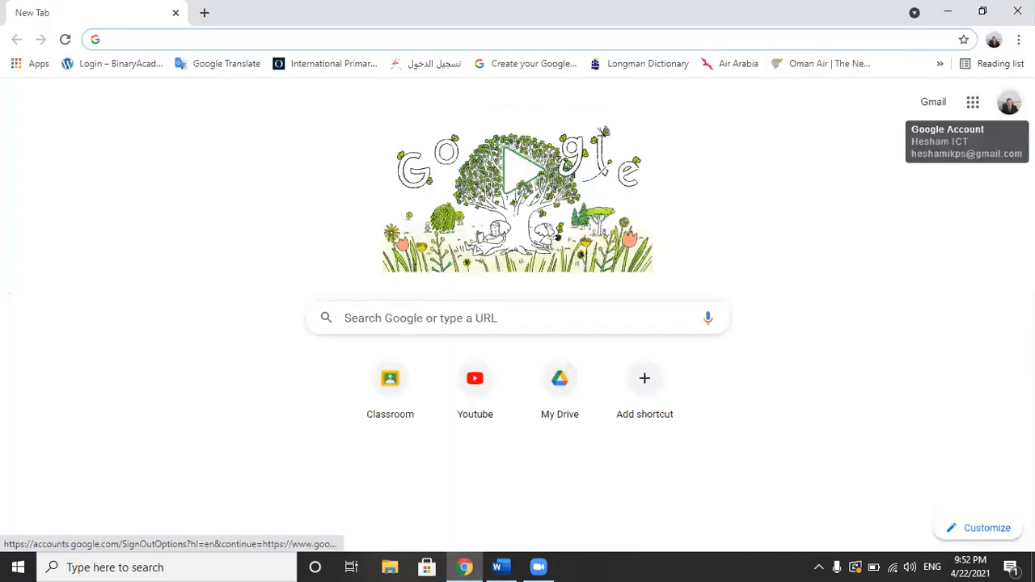
pyautogui.click(1010, 102)
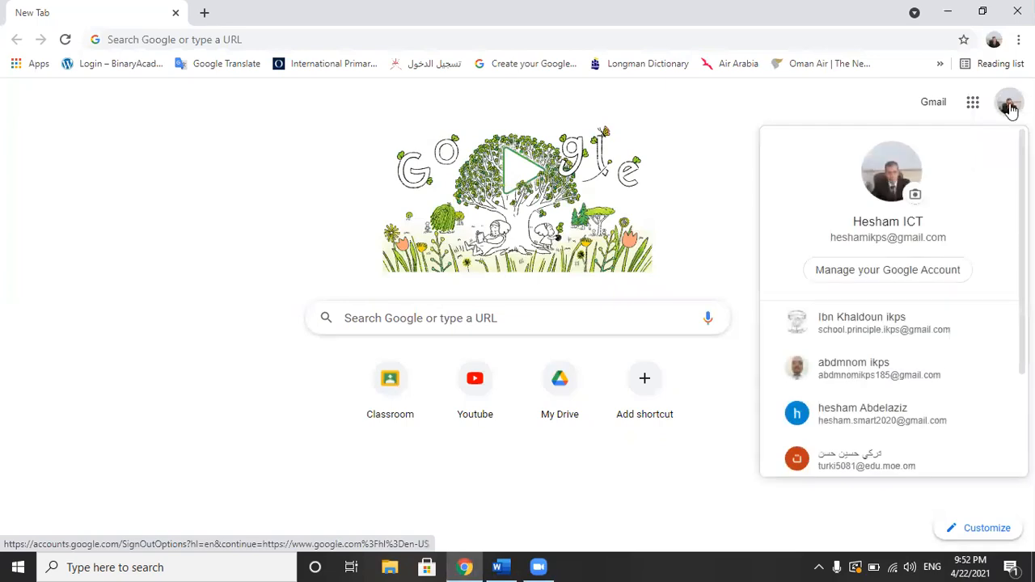
pyautogui.click(973, 105)
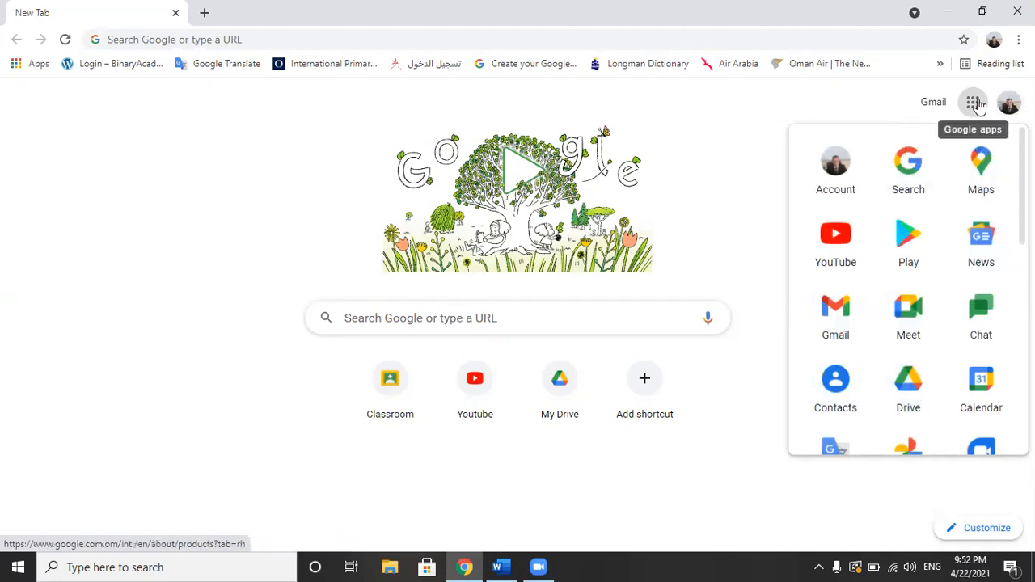
pyautogui.click(900, 392)
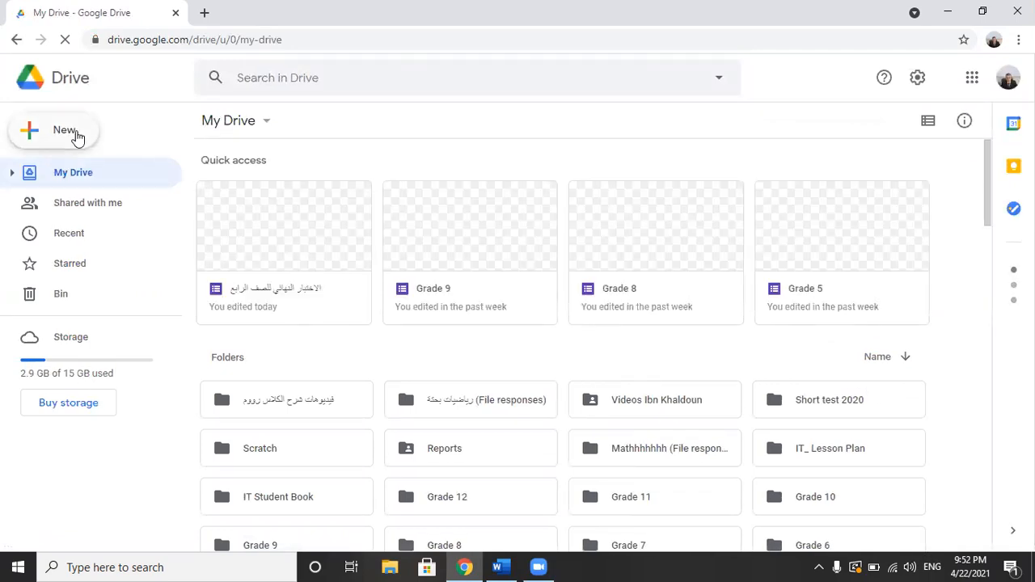
# Step: Create a folder named "My Final Exams" in My Drive
pyautogui.click(78, 136)
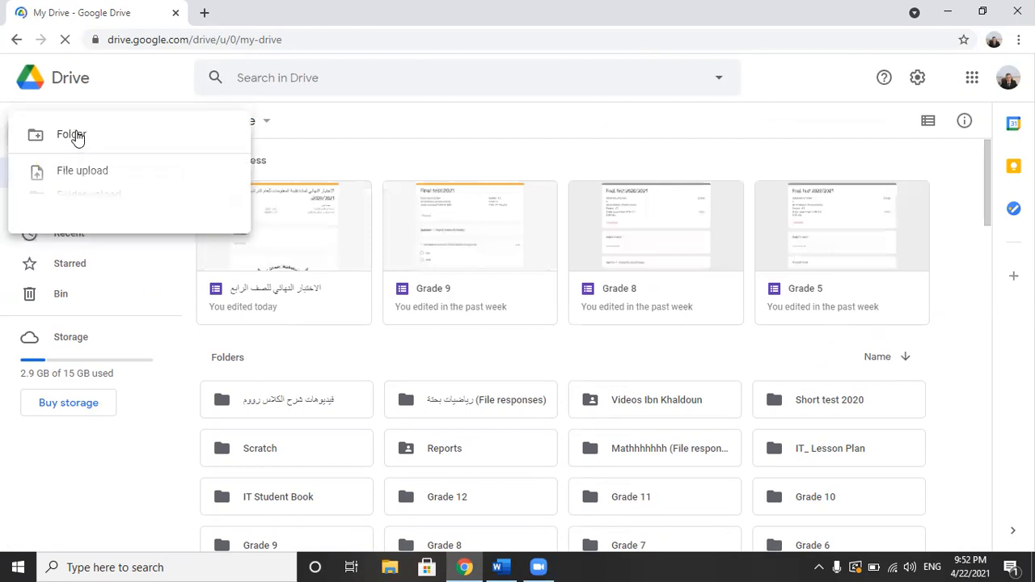
pyautogui.click(108, 141)
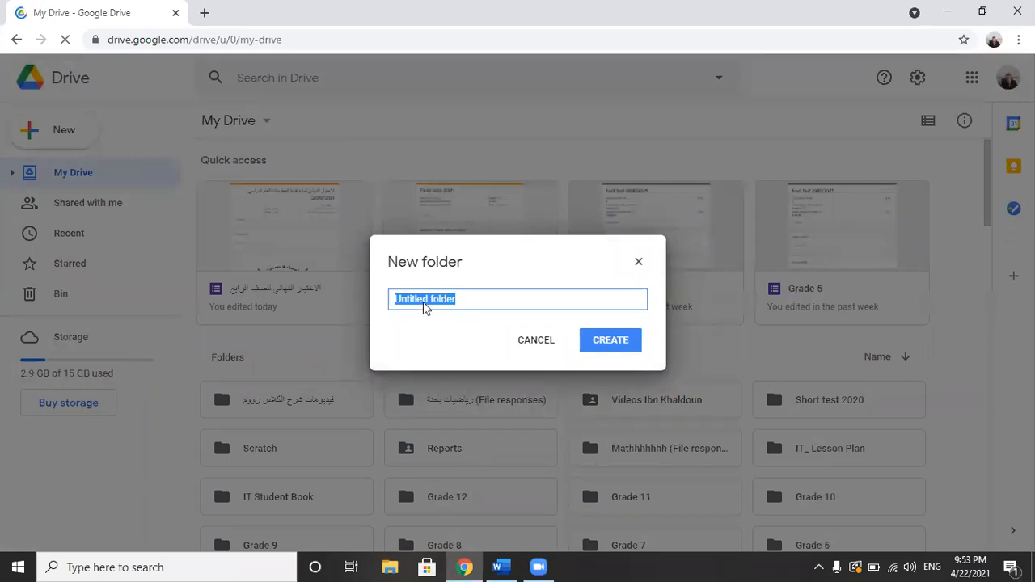
pyautogui.write('My ')
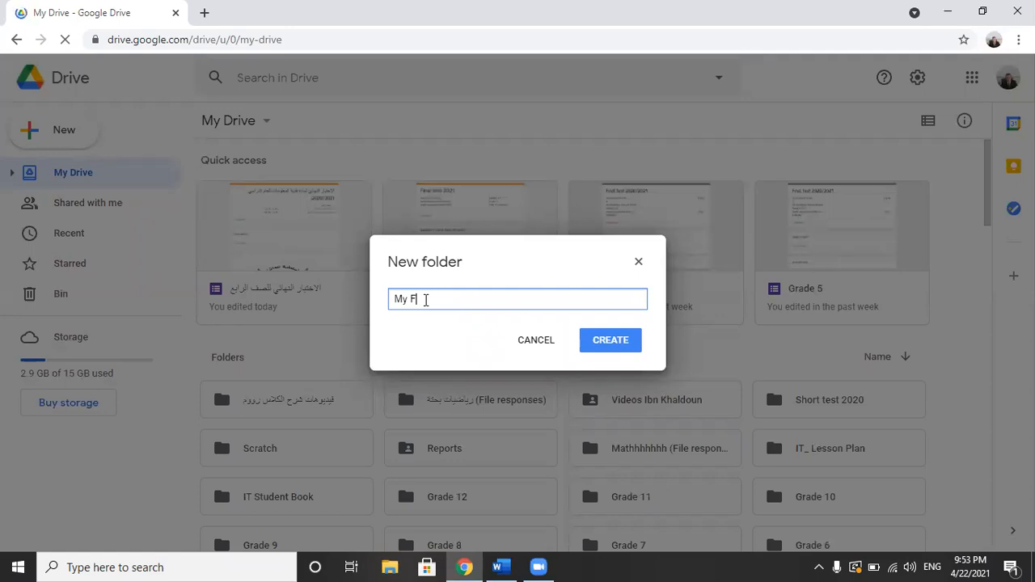
pyautogui.write('Final Exams')
pyautogui.click(615, 353)
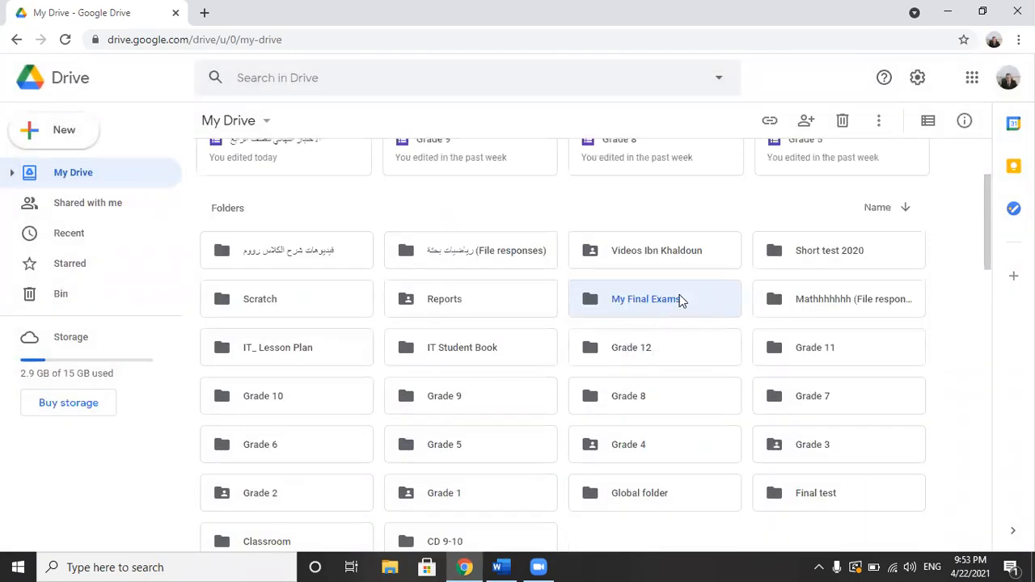
# Step: Open the "My Final Exams" folder and create a blank Google Form in it
pyautogui.doubleClick(640, 299)
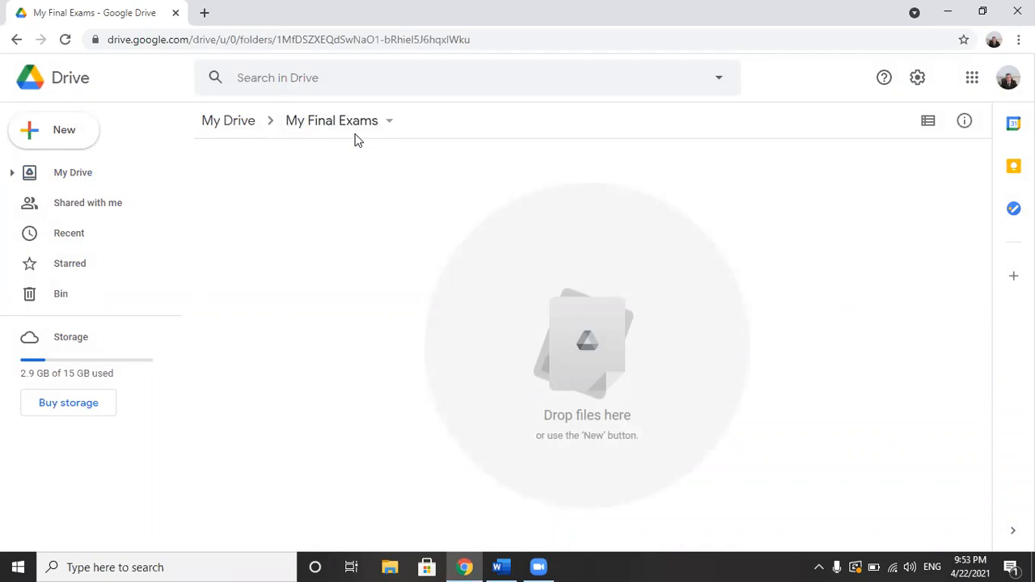
pyautogui.click(78, 138)
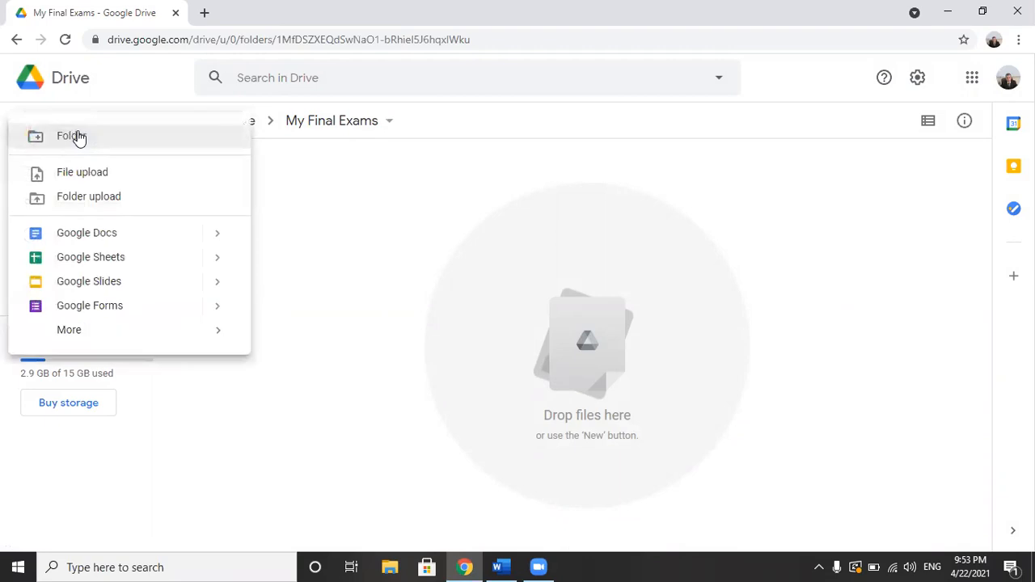
pyautogui.click(121, 308)
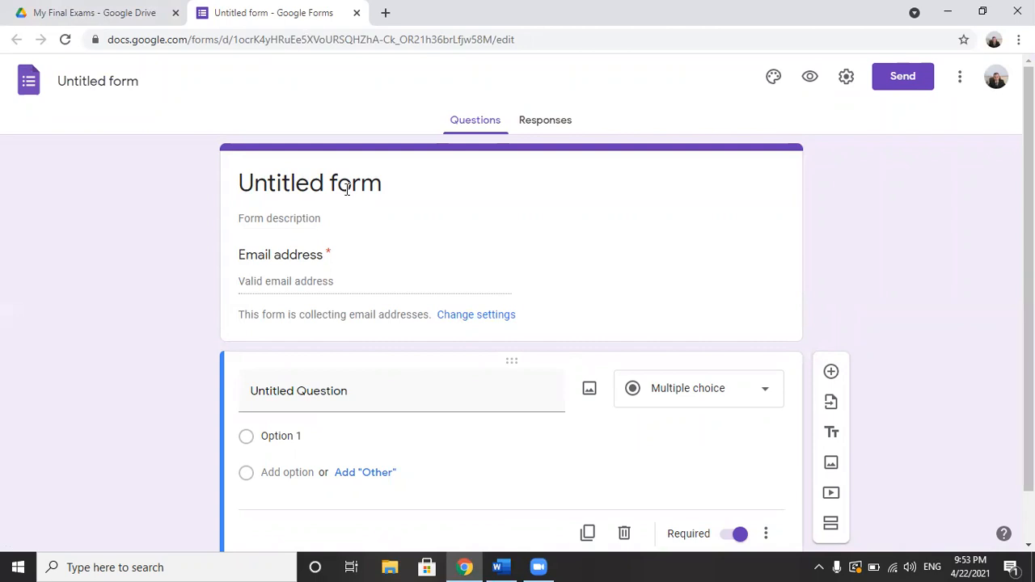
# Step: Copy the heading "Final exam ICT academic year 2020/2021" from the Word exam into the form's title and apply it as the form's file name
pyautogui.click(505, 567)
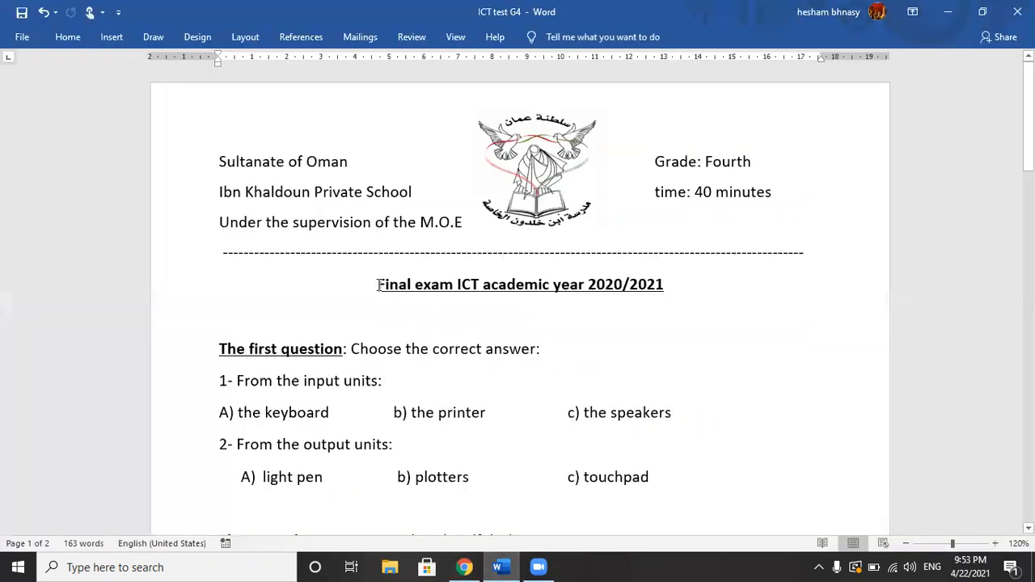
pyautogui.moveTo(377, 284); pyautogui.dragTo(666, 281)
pyautogui.hotkey('ctrl', 'c')
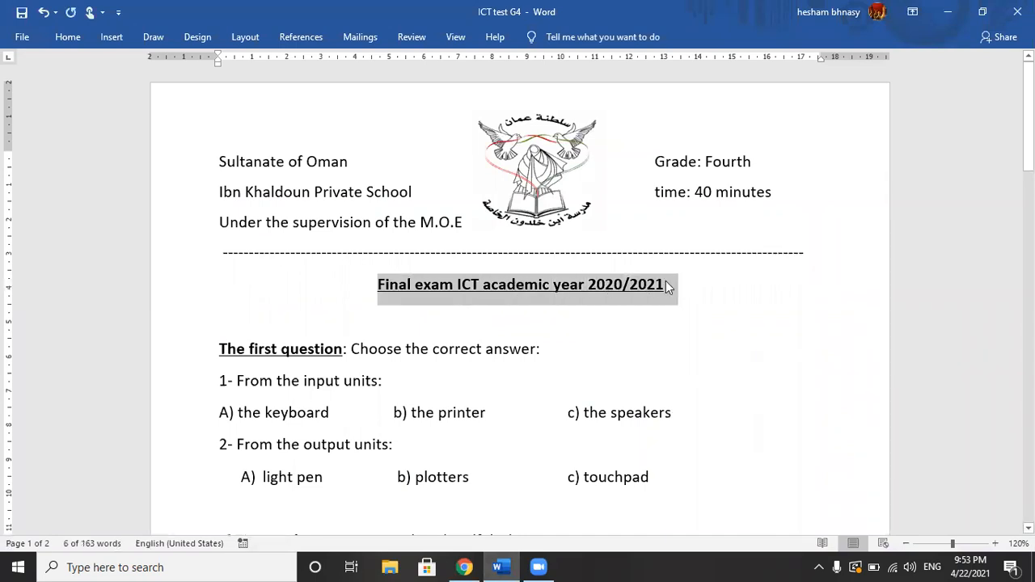
pyautogui.hotkey('alt', 'Tab')
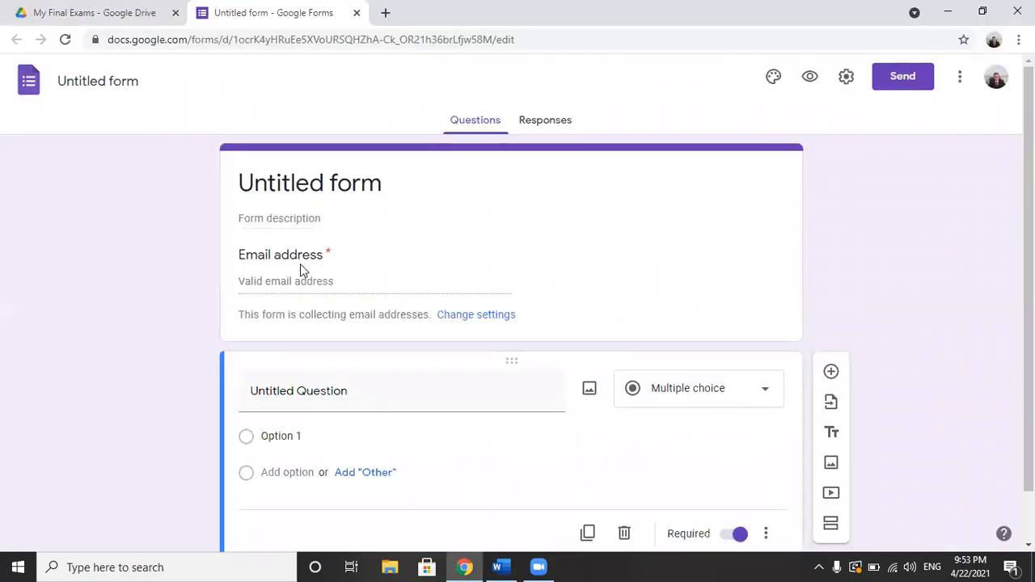
pyautogui.click(305, 188)
pyautogui.hotkey('ctrl', 'v')
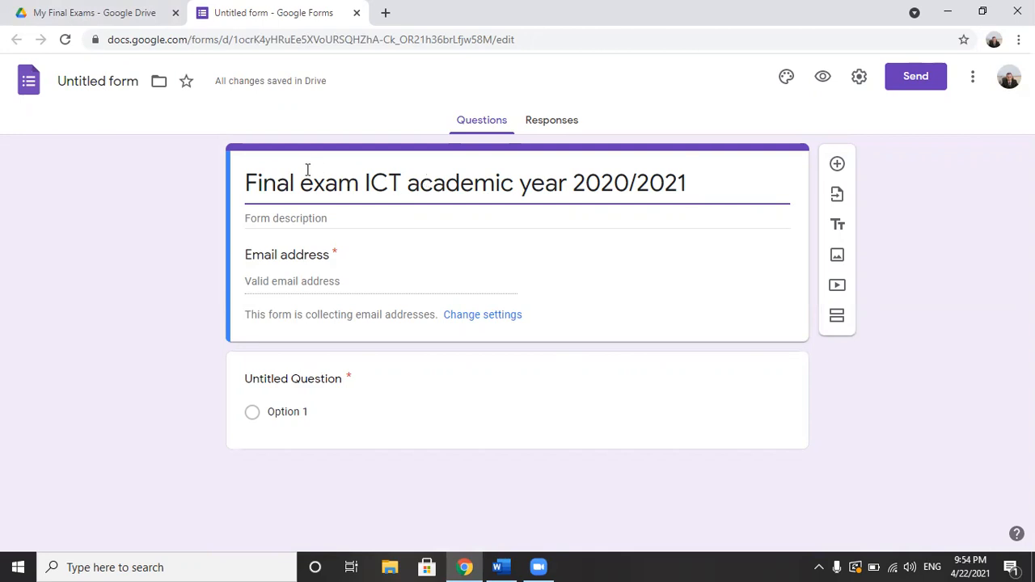
pyautogui.click(118, 89)
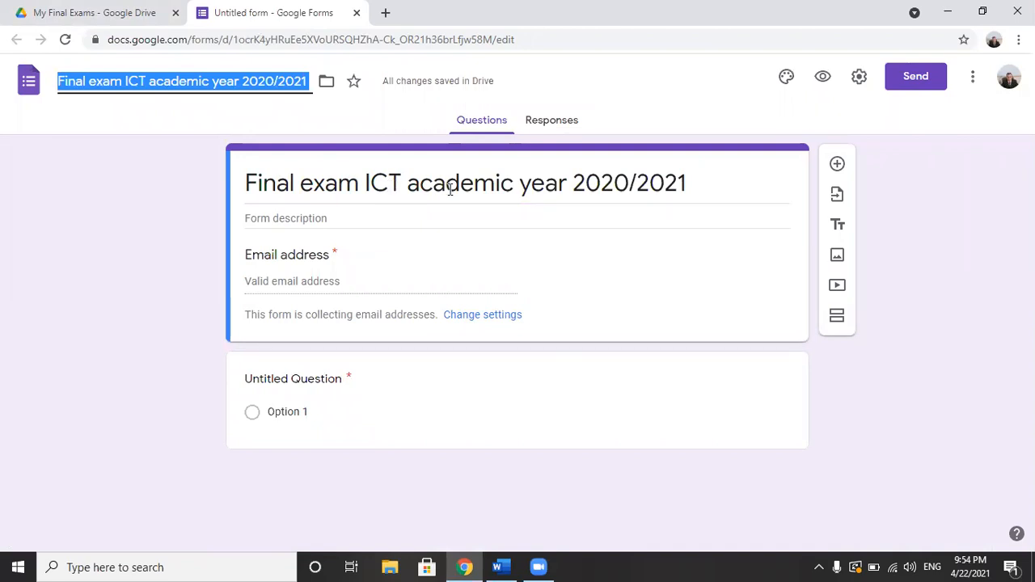
# Step: Copy the Word exam's header block with country, school, supervision, grade and time into the form description
pyautogui.click(330, 222)
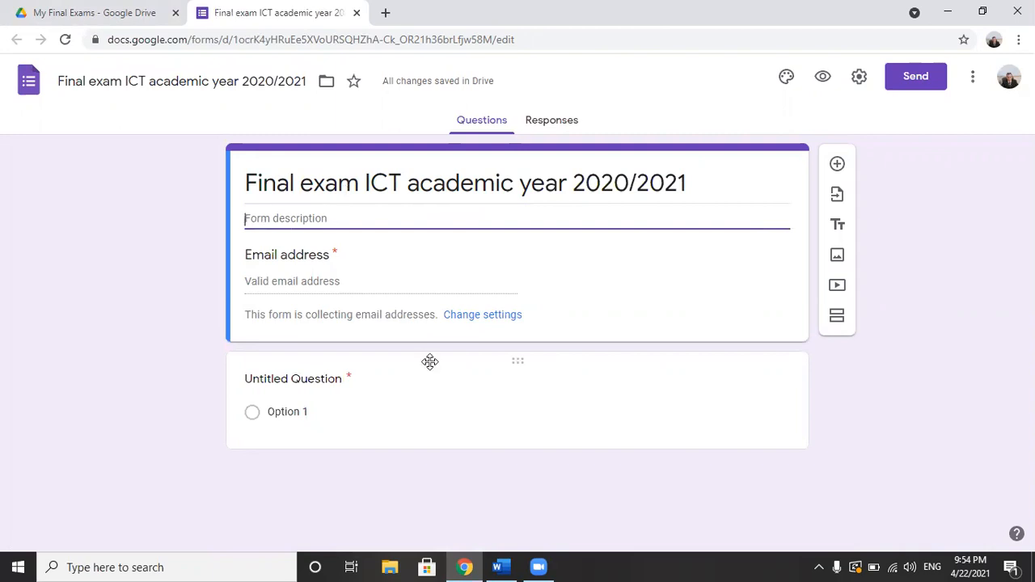
pyautogui.click(499, 567)
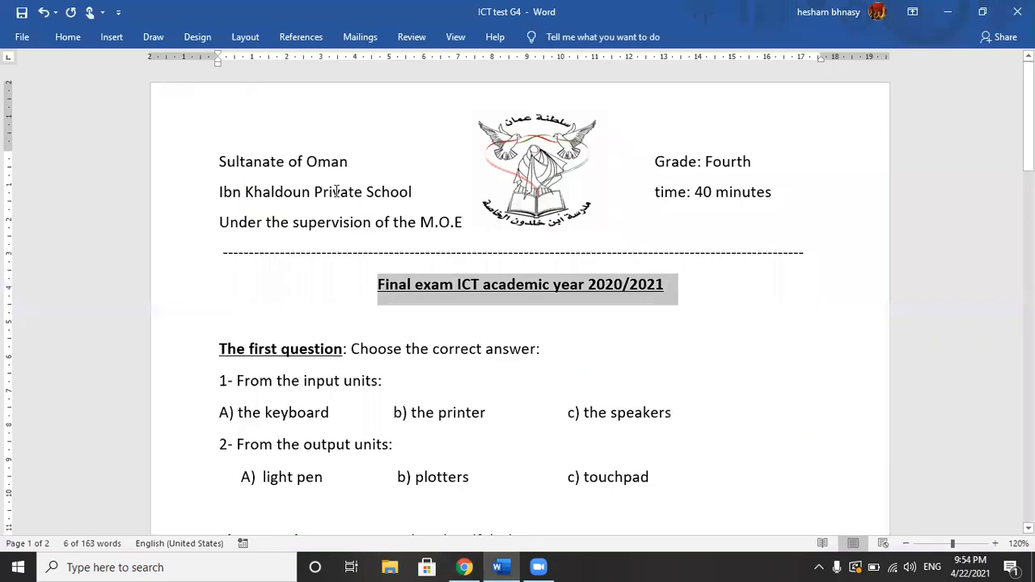
pyautogui.moveTo(220, 160); pyautogui.dragTo(789, 228)
pyautogui.hotkey('ctrl', 'c')
pyautogui.hotkey('alt', 'Tab')
pyautogui.click(787, 220)
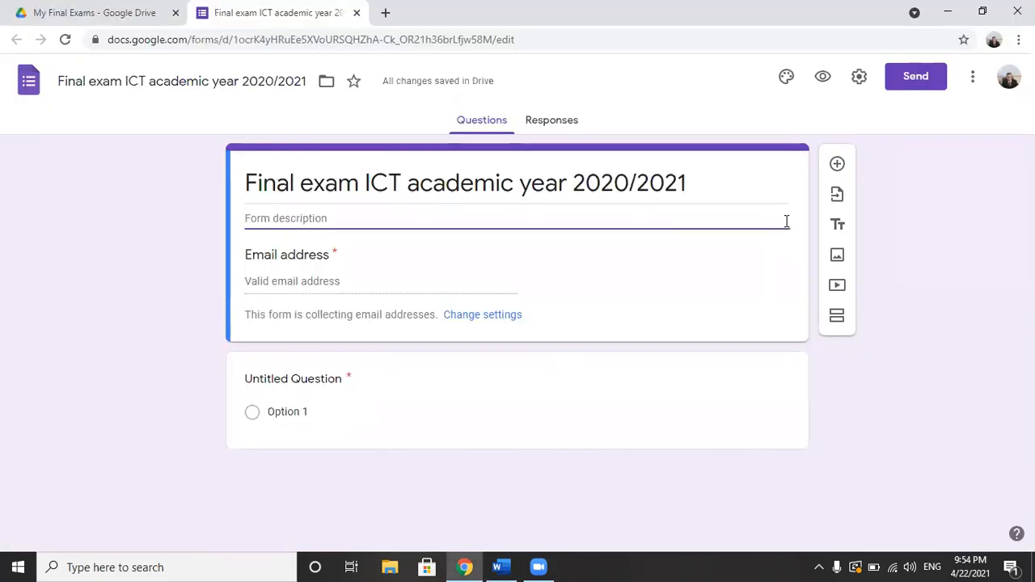
pyautogui.hotkey('ctrl', 'v')
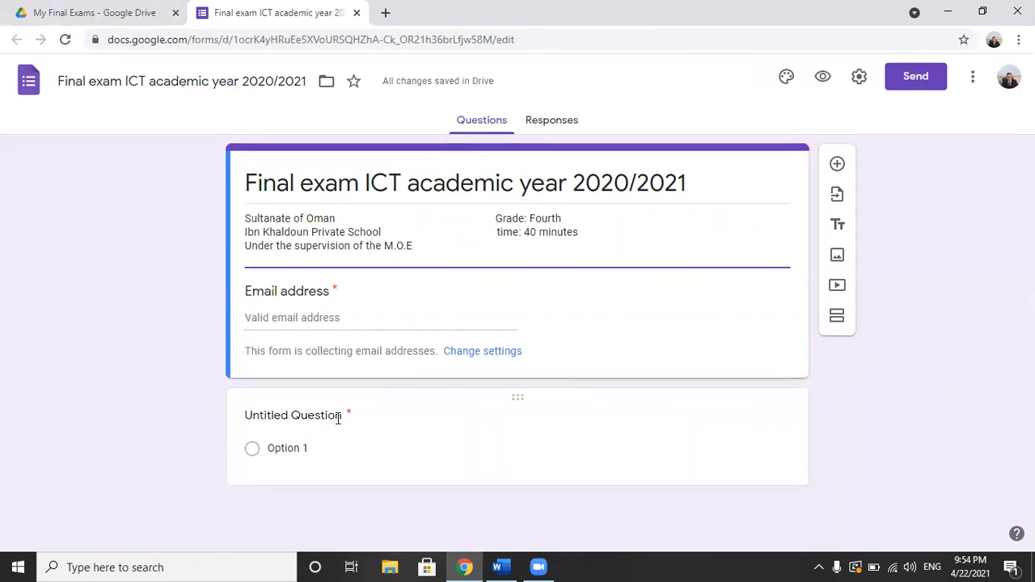
# Step: Replace the untitled question's text with "1- From the input units:" copied from the Word exam
pyautogui.click(292, 415)
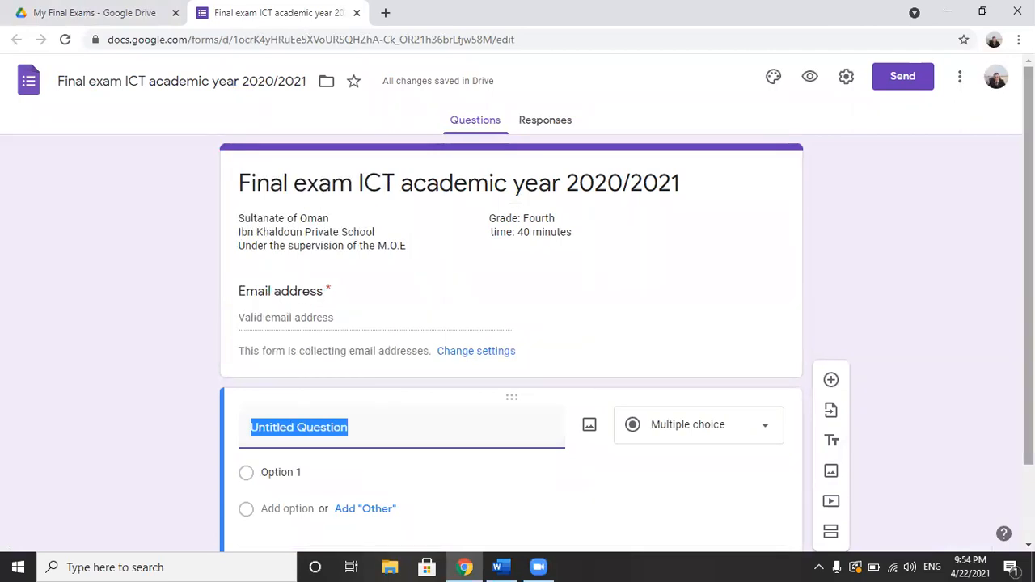
pyautogui.scroll(-1, 843, 332)
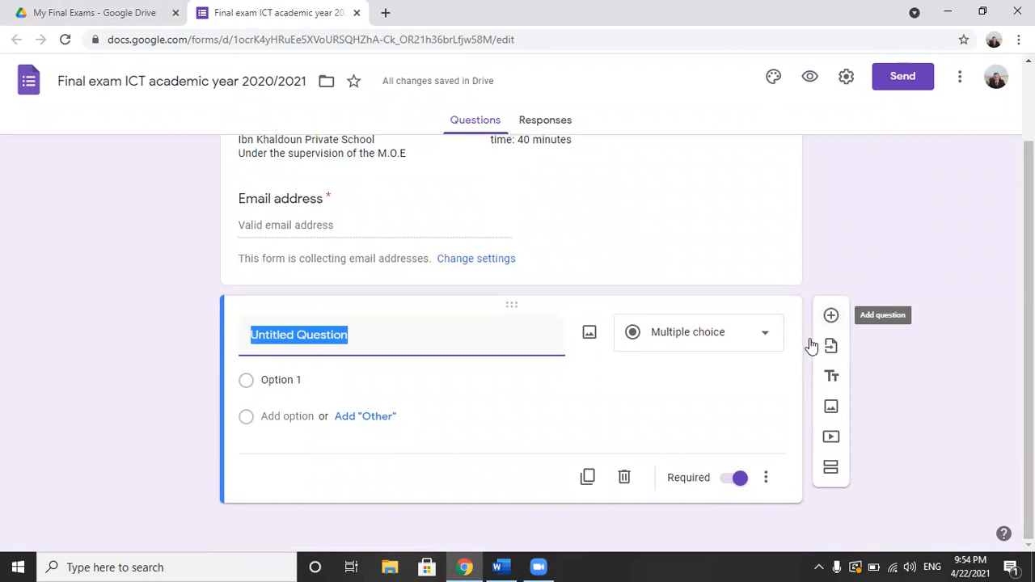
pyautogui.hotkey('alt', 'Tab')
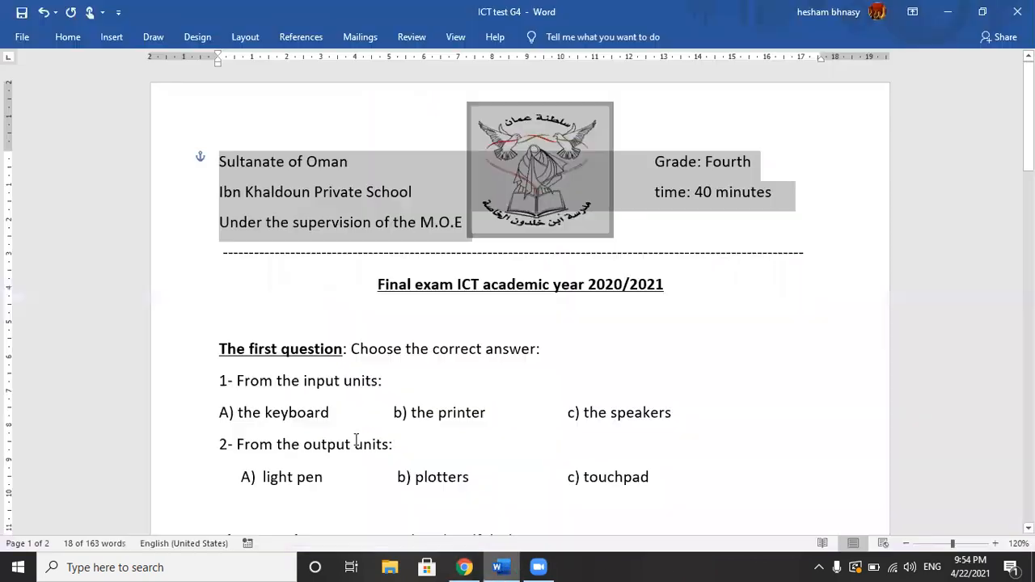
pyautogui.moveTo(216, 380); pyautogui.dragTo(409, 381)
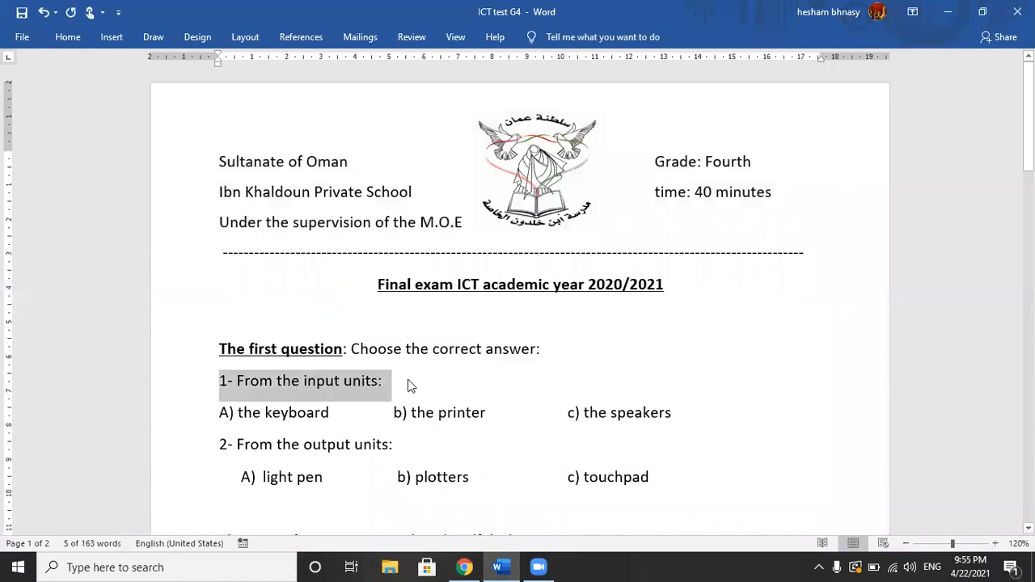
pyautogui.hotkey('alt', 'Tab')
pyautogui.hotkey('ctrl', 'v')
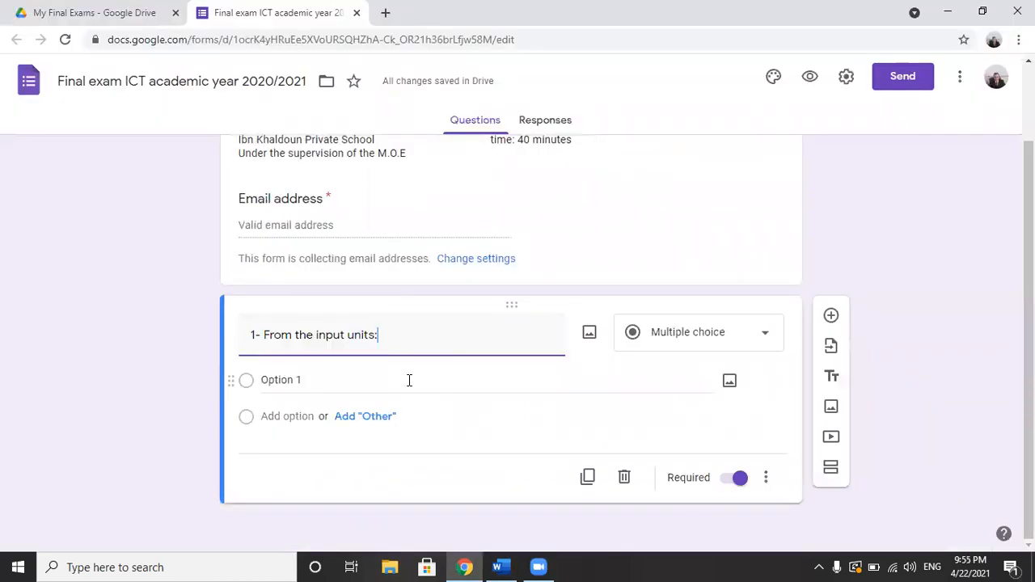
# Step: Replace the first option of the input units question with "keyboard" copied from the Word exam
pyautogui.click(293, 381)
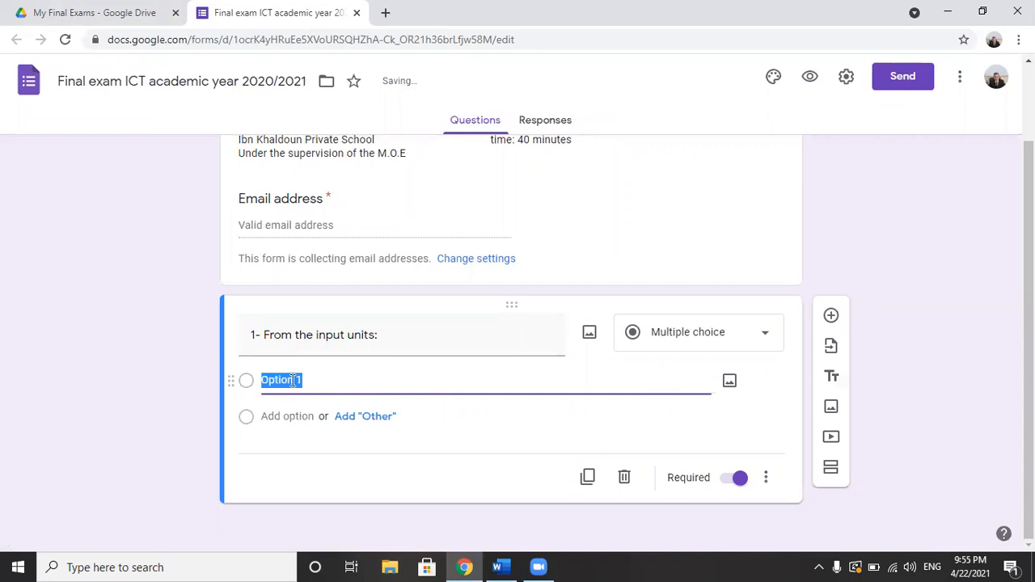
pyautogui.hotkey('alt', 'Tab')
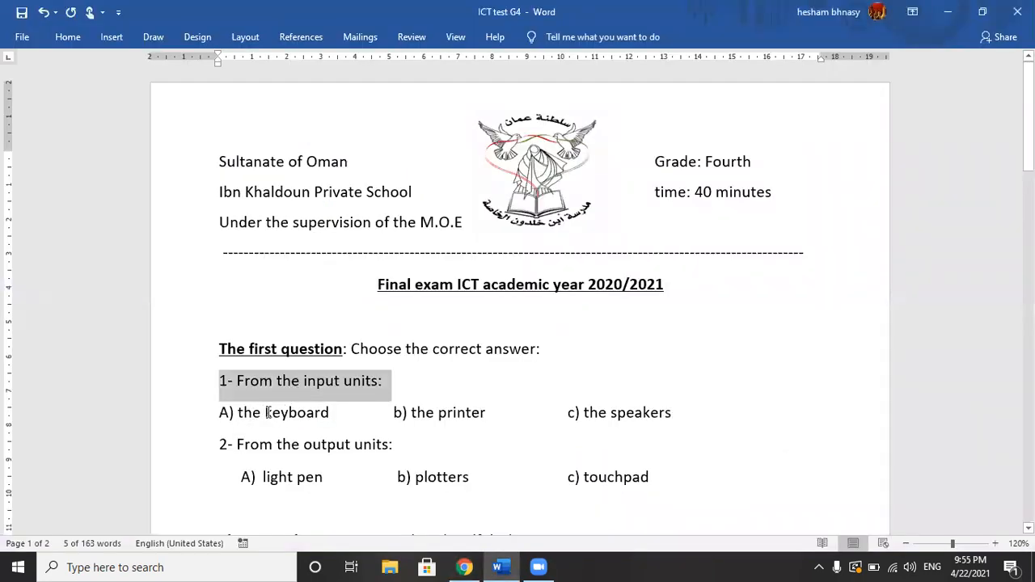
pyautogui.moveTo(266, 412); pyautogui.dragTo(332, 417)
pyautogui.hotkey('alt', 'Tab')
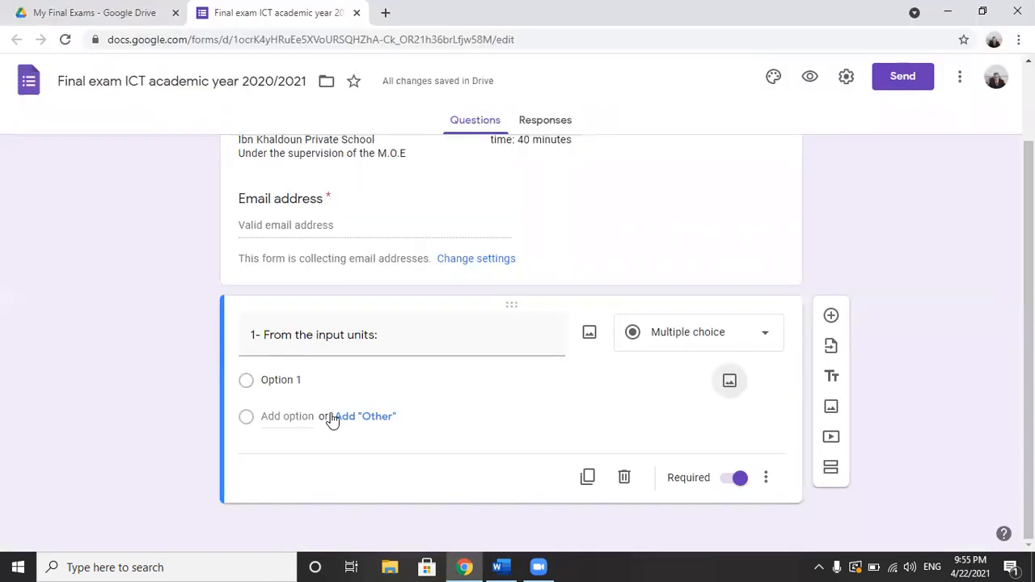
pyautogui.click(277, 384)
pyautogui.hotkey('ctrl', 'v')
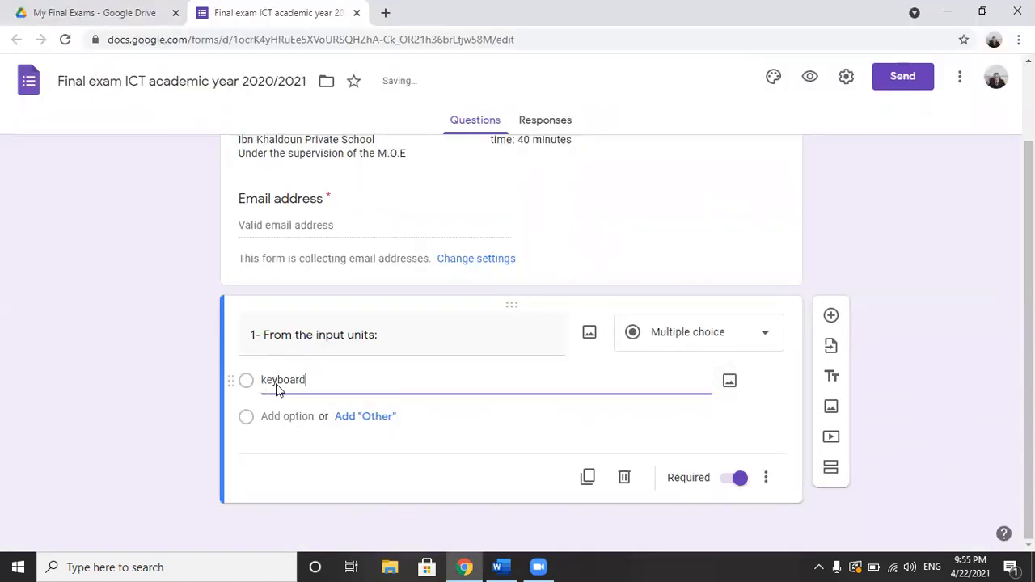
# Step: Add the second and third answer options "Printer" and "speakers" to the input units question, following the Word exam
pyautogui.click(288, 416)
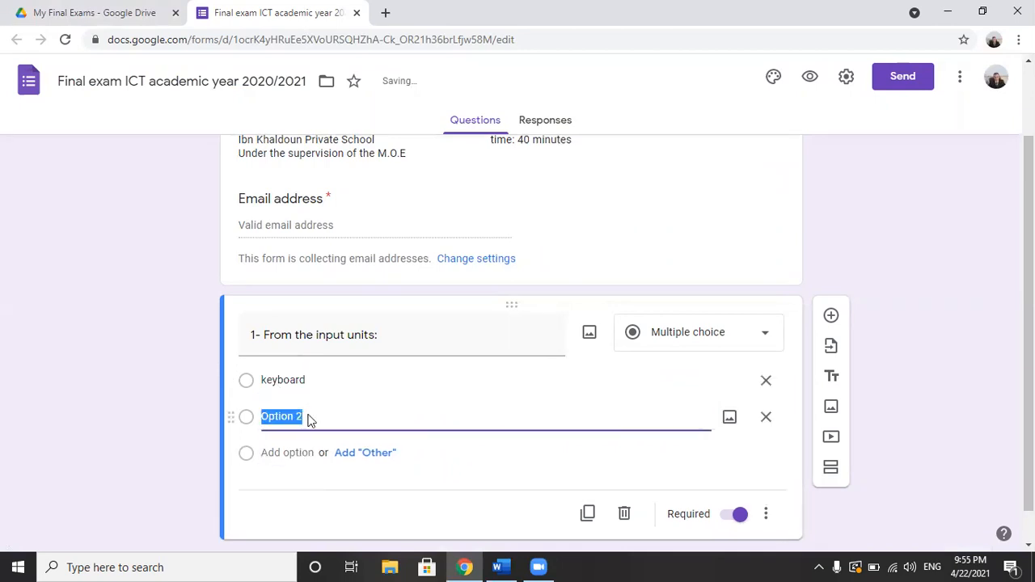
pyautogui.write('Printer')
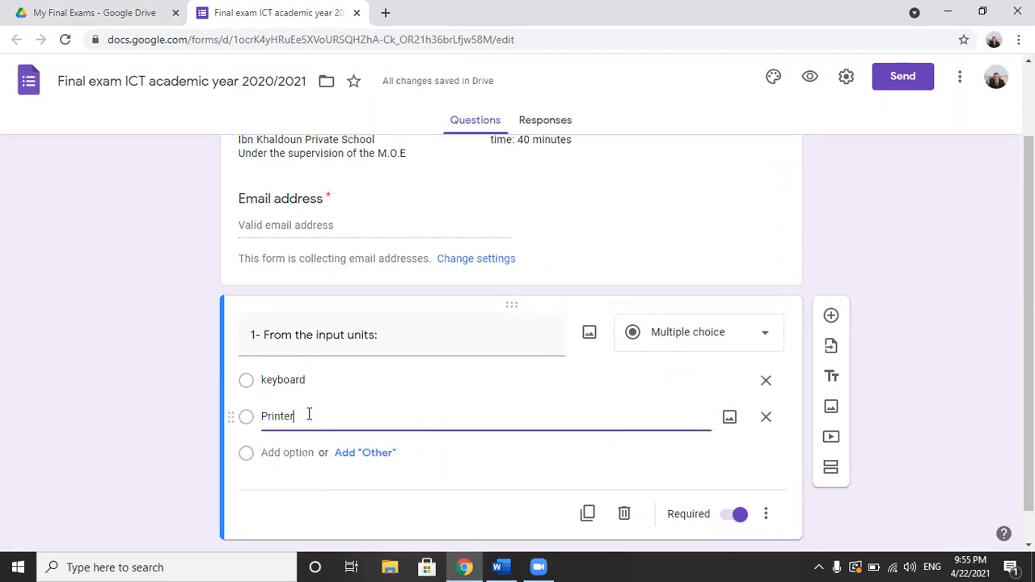
pyautogui.hotkey('alt', 'Tab')
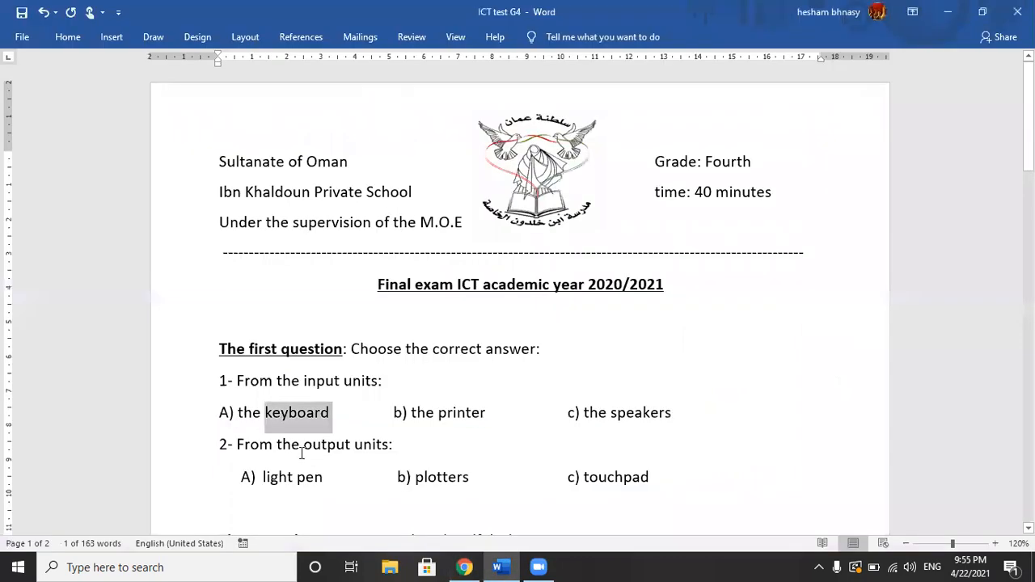
pyautogui.hotkey('alt', 'Tab')
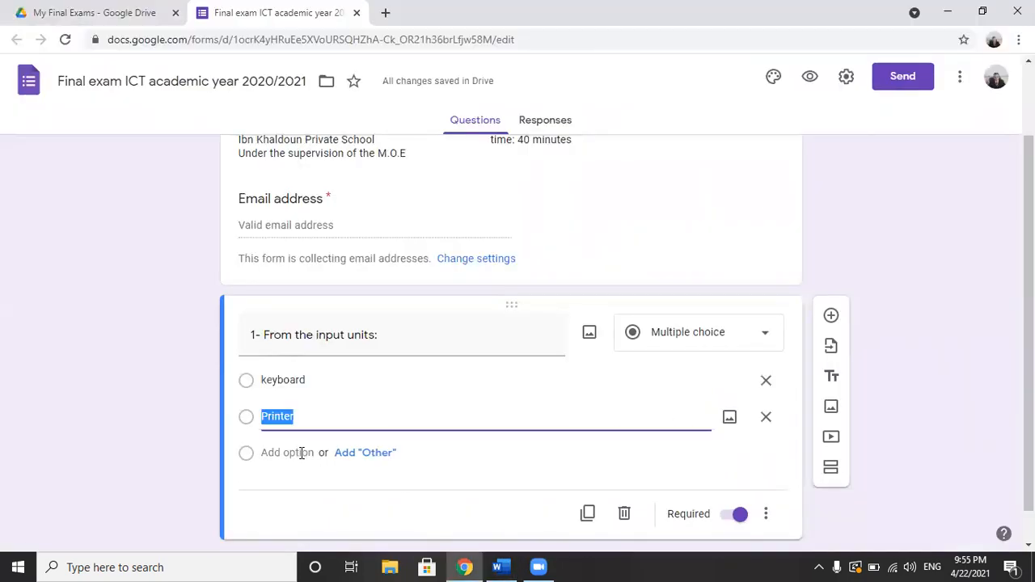
pyautogui.click(304, 452)
pyautogui.write('spea')
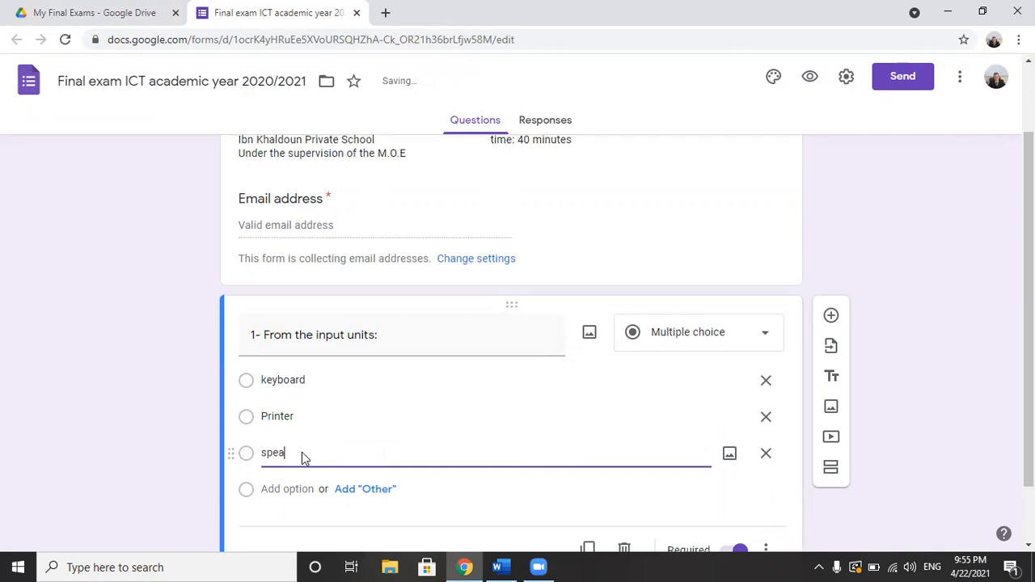
pyautogui.write('kers')
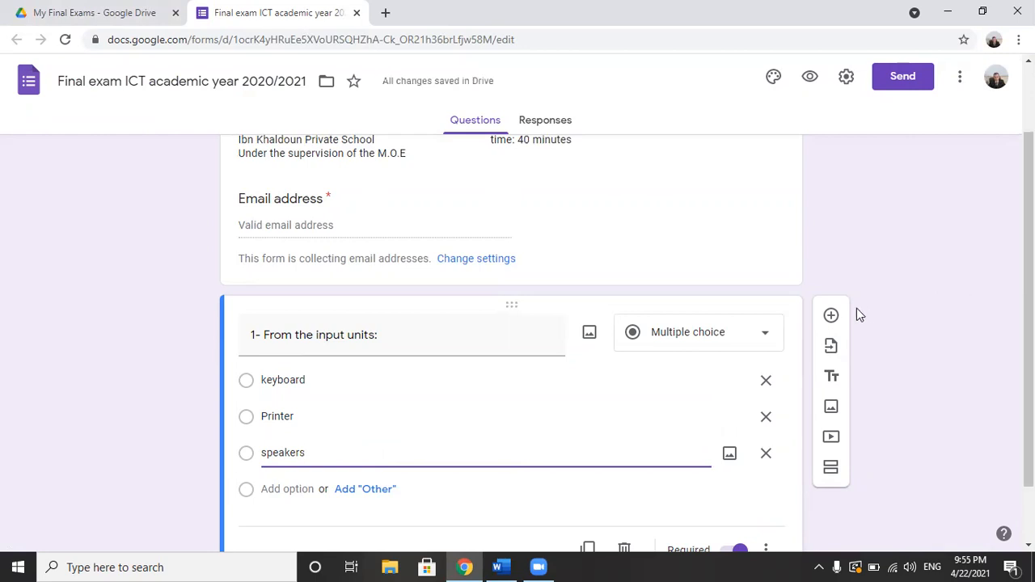
# Step: Add a new question to the form with the text "2- From the output units:" copied from the Word exam
pyautogui.click(832, 316)
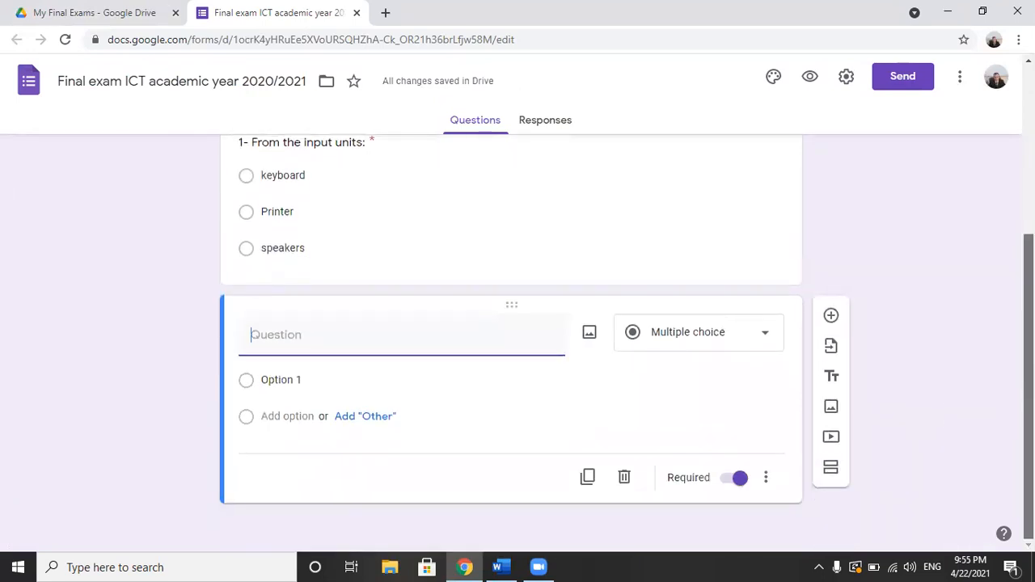
pyautogui.click(497, 566)
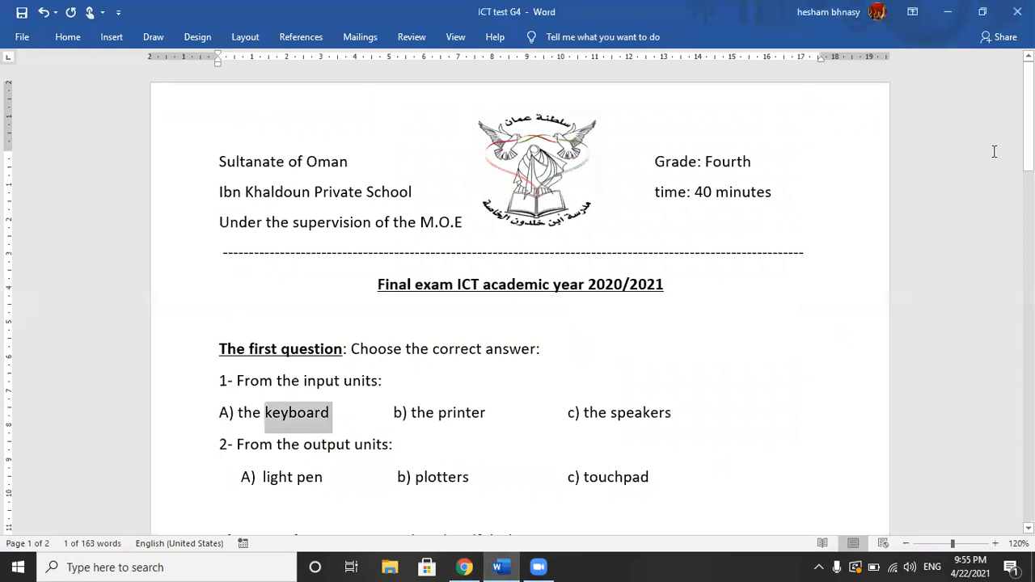
pyautogui.moveTo(1028, 121); pyautogui.dragTo(1028, 172)
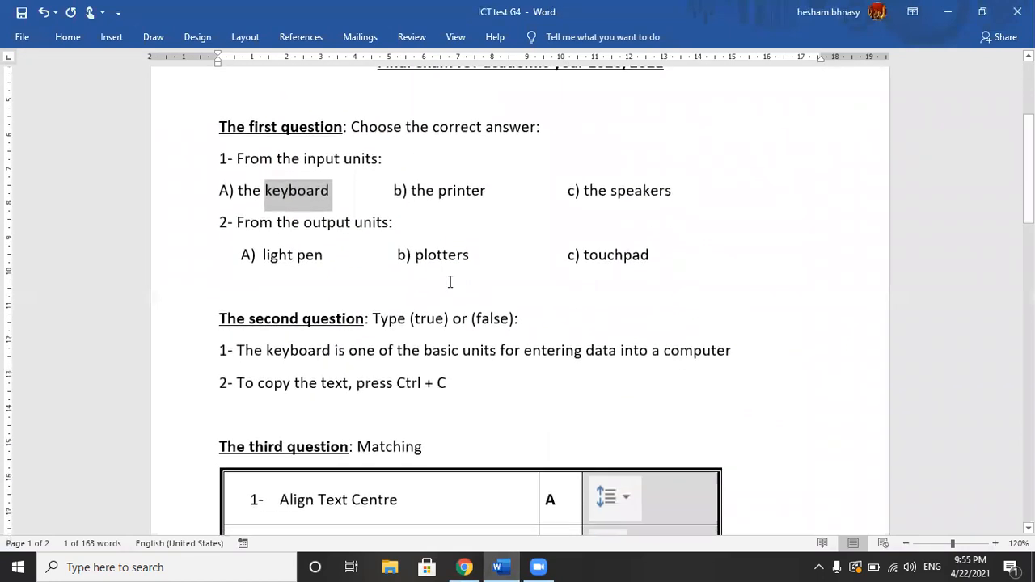
pyautogui.moveTo(220, 224); pyautogui.dragTo(397, 216)
pyautogui.hotkey('ctrl', 'c')
pyautogui.hotkey('alt', 'Tab')
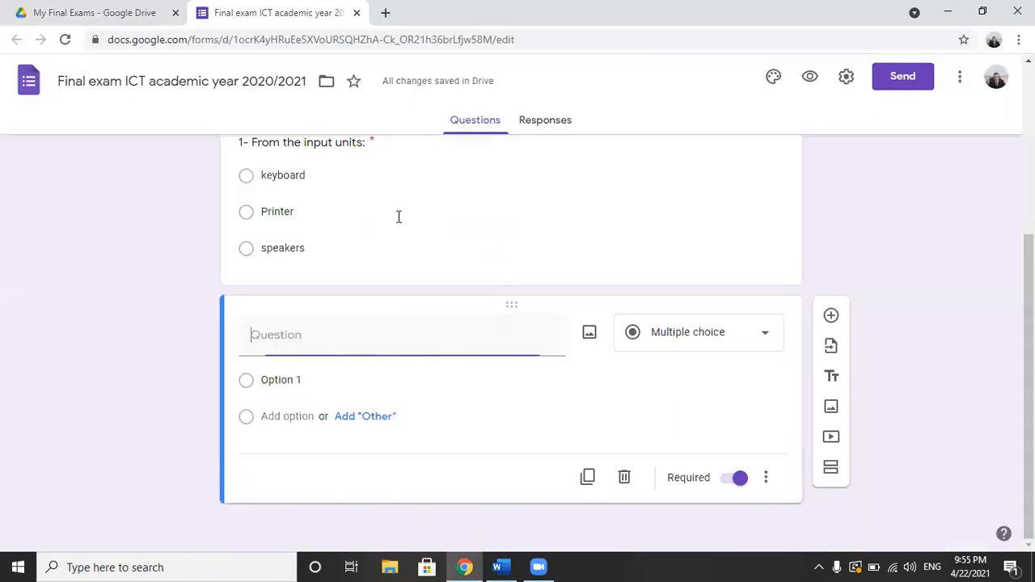
pyautogui.hotkey('ctrl', 'v')
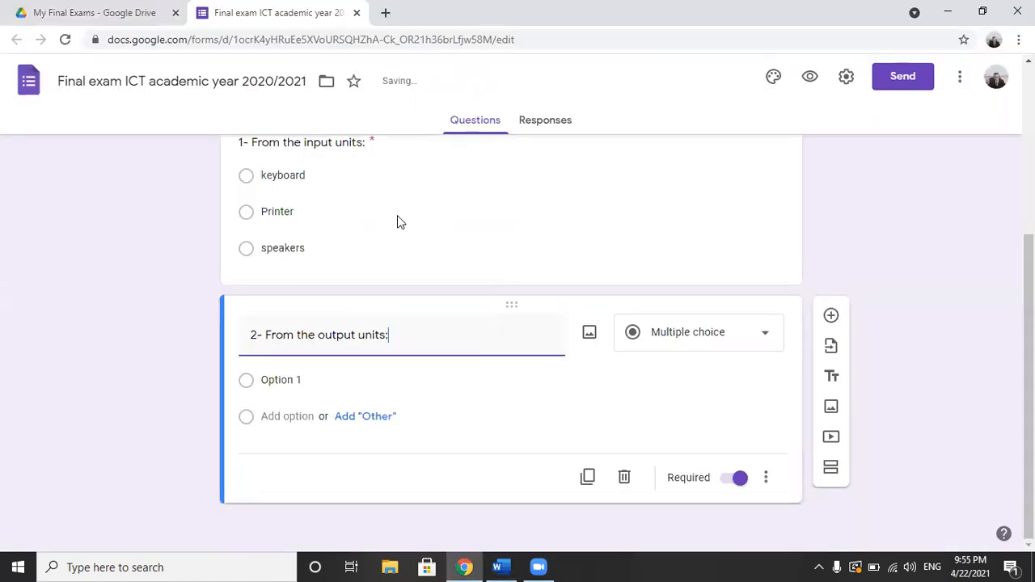
# Step: Replace the first option of the output units question with "A) light pen" copied from the Word exam
pyautogui.hotkey('alt', 'Tab')
pyautogui.moveTo(262, 255); pyautogui.dragTo(326, 255)
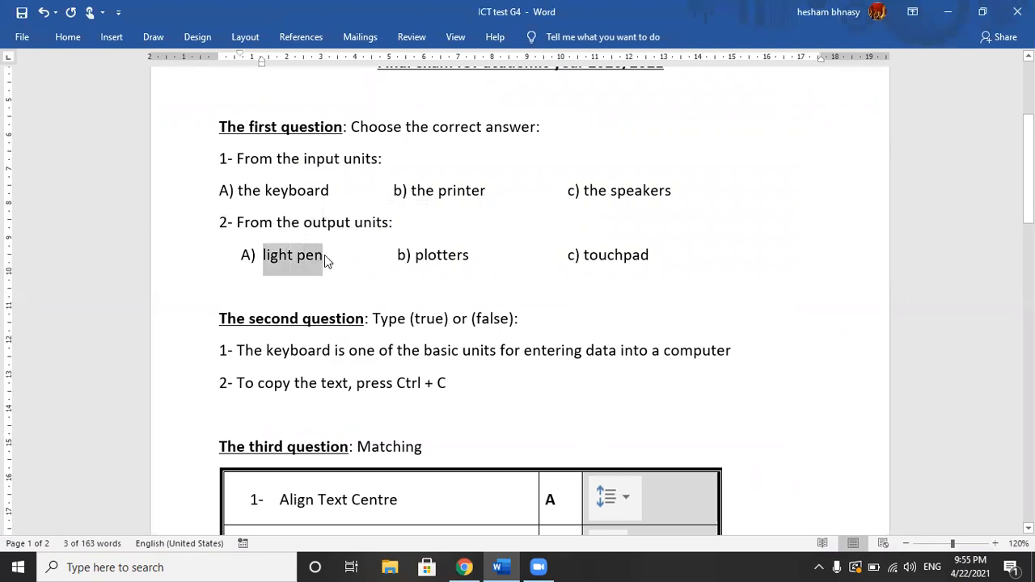
pyautogui.hotkey('alt', 'Tab')
pyautogui.click(287, 382)
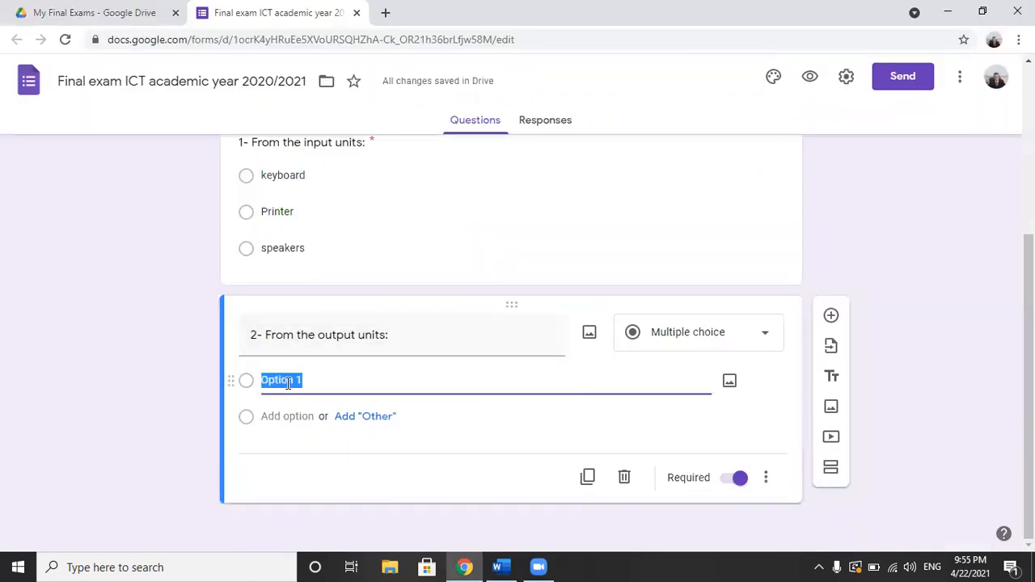
pyautogui.hotkey('ctrl', 'v')
# Step: Copy "plotters" from the Word exam and add it as the second option of the output units question
pyautogui.hotkey('alt', 'Tab')
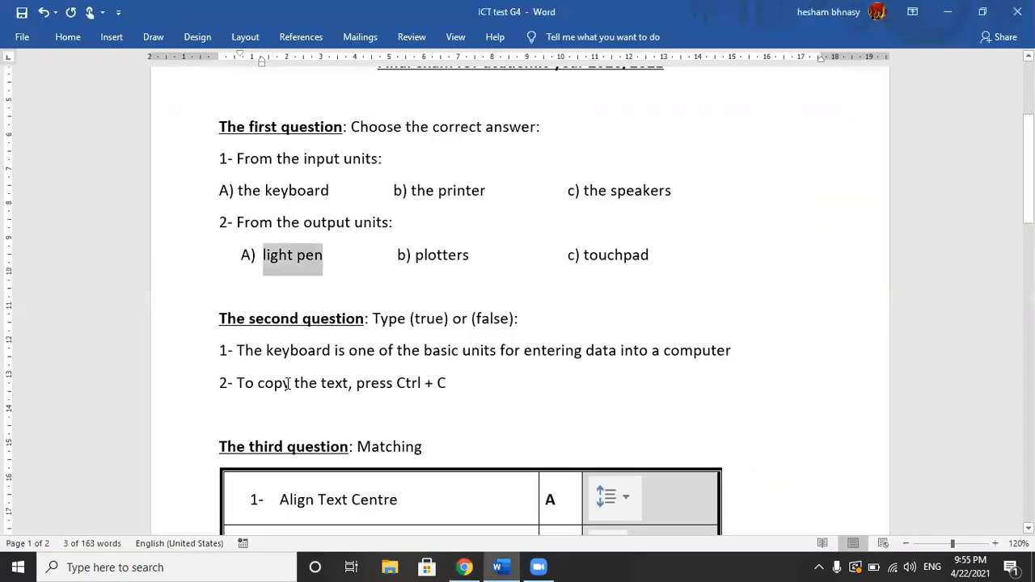
pyautogui.moveTo(415, 257); pyautogui.dragTo(478, 252)
pyautogui.hotkey('ctrl', 'c')
pyautogui.hotkey('alt', 'Tab')
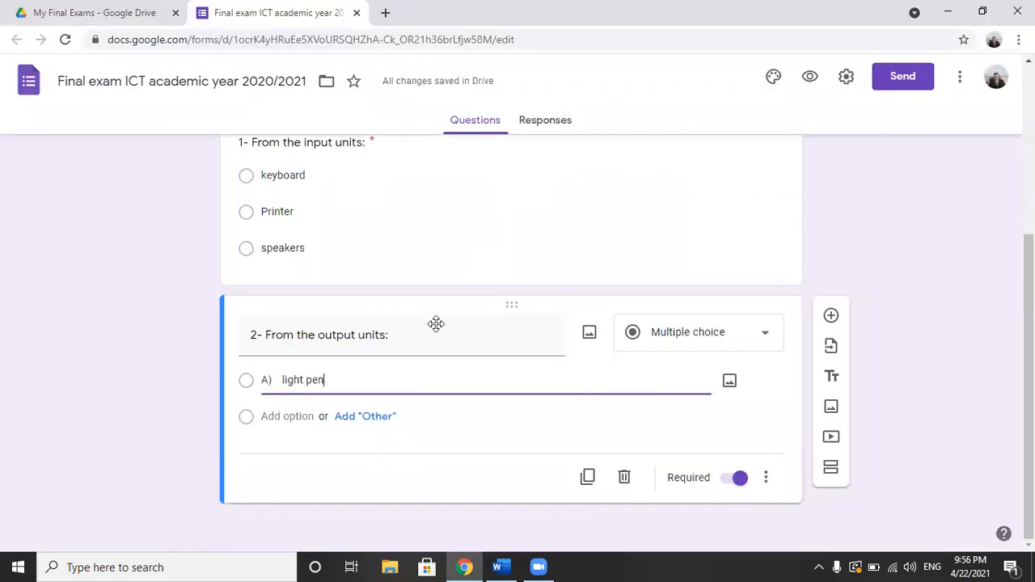
pyautogui.click(321, 414)
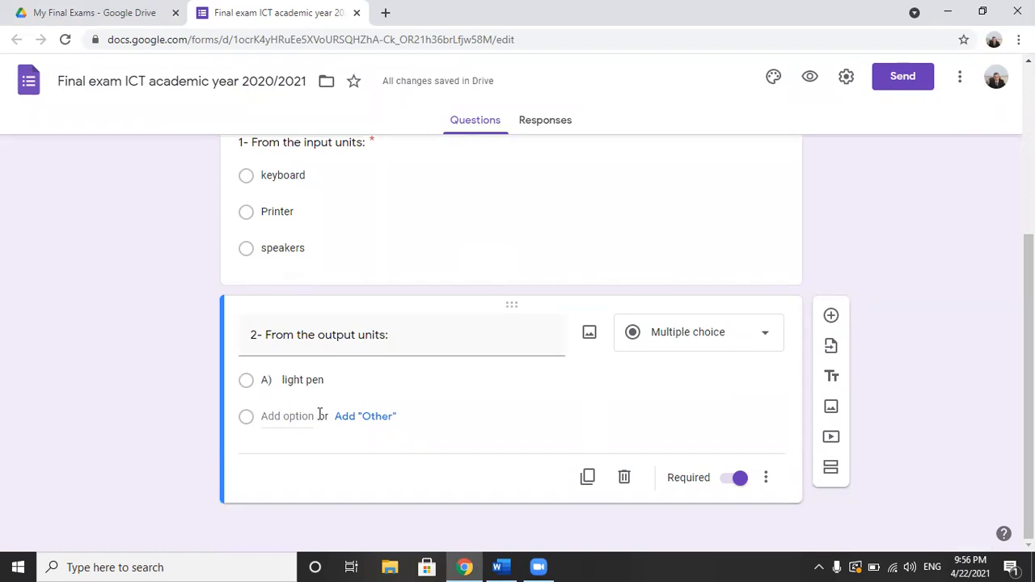
pyautogui.click(291, 417)
pyautogui.hotkey('ctrl', 'v')
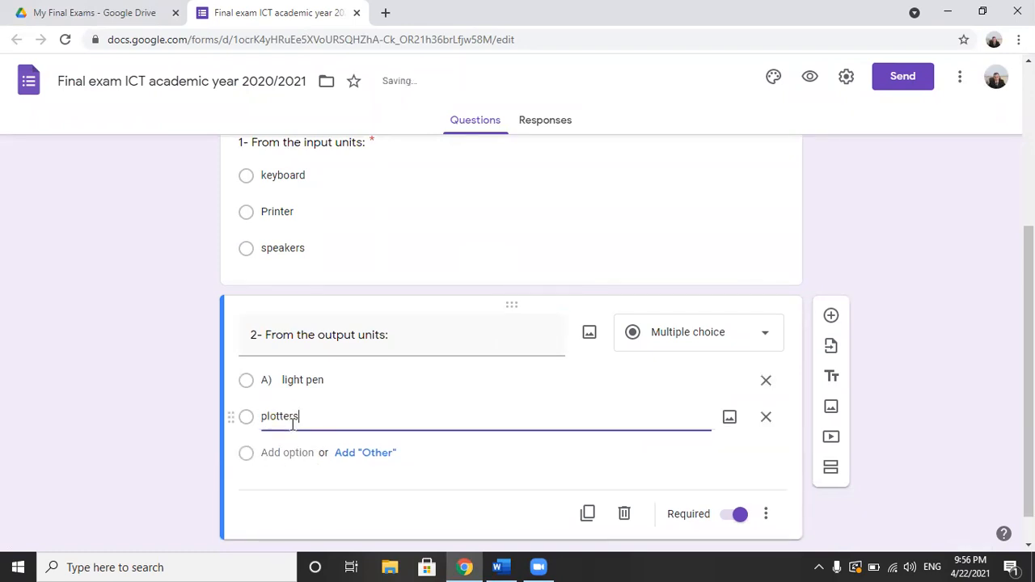
# Step: Copy "touchpad" from the Word exam and add it as the third option of the output units question
pyautogui.hotkey('alt', 'Tab')
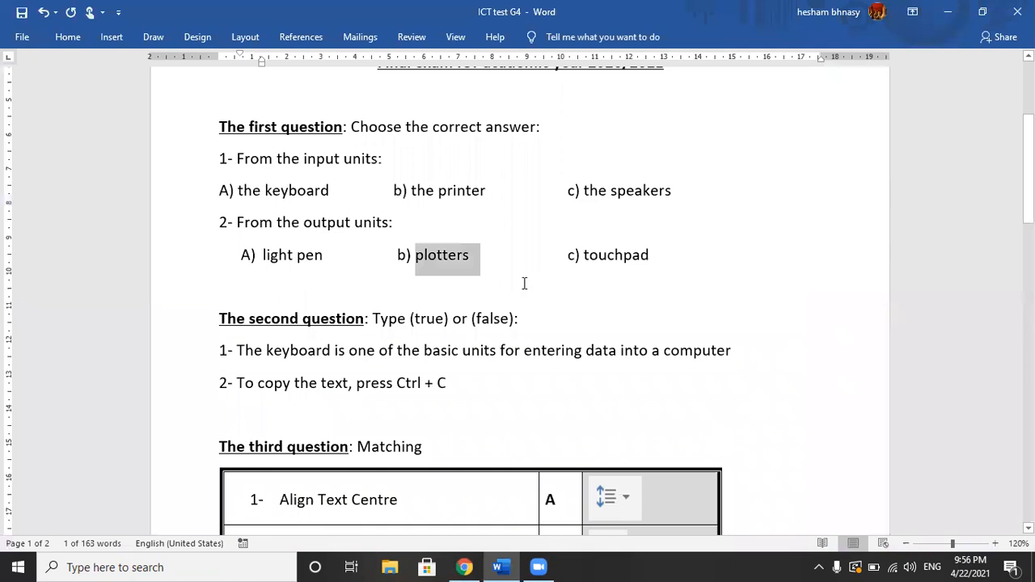
pyautogui.moveTo(584, 254); pyautogui.dragTo(653, 254)
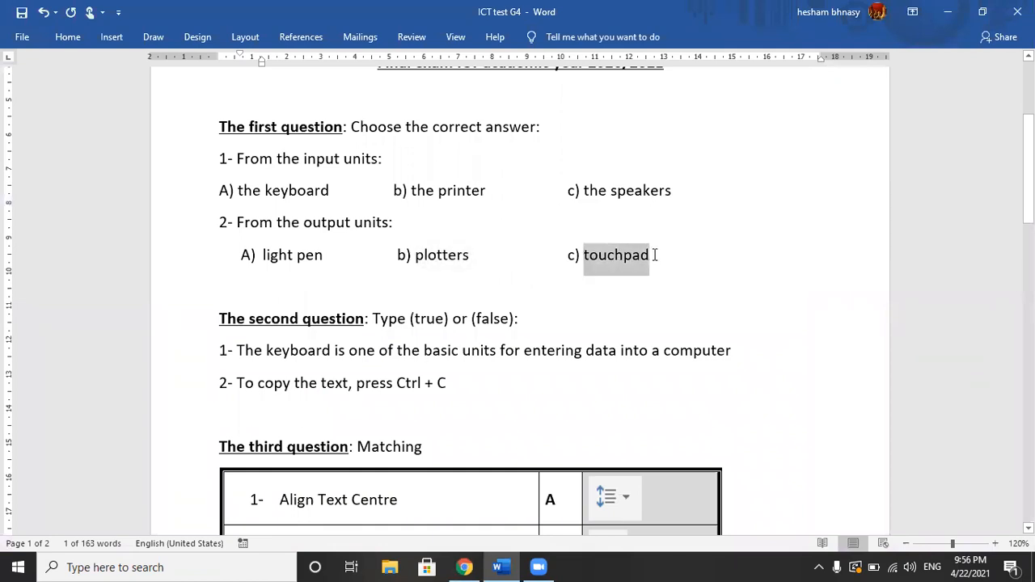
pyautogui.hotkey('alt', 'Tab')
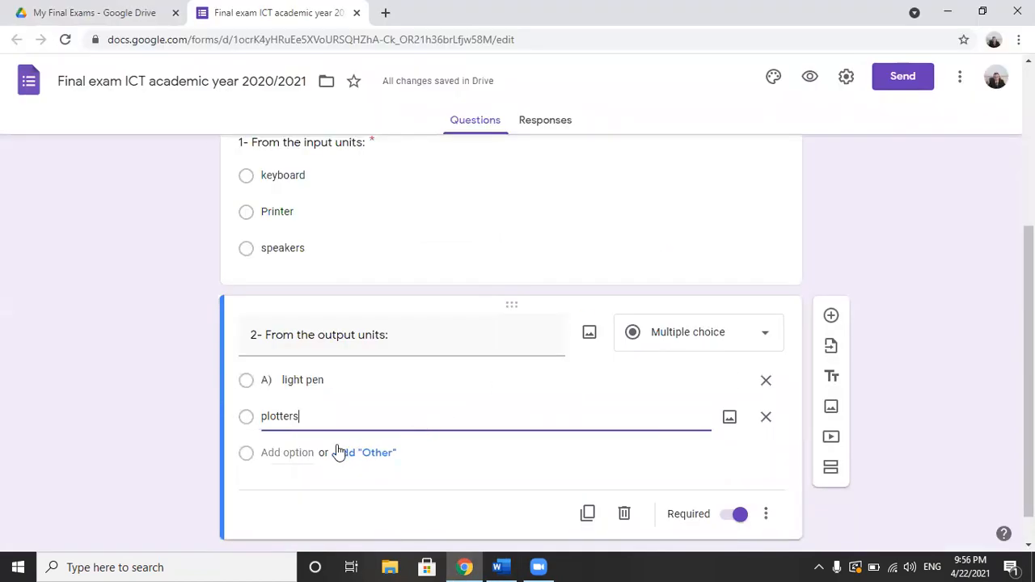
pyautogui.click(297, 454)
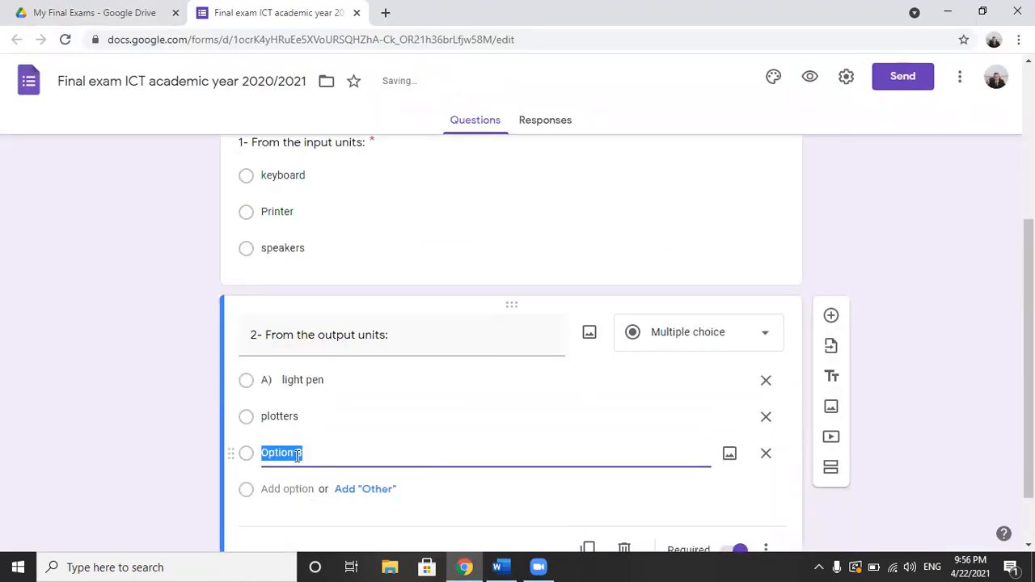
pyautogui.hotkey('ctrl', 'v')
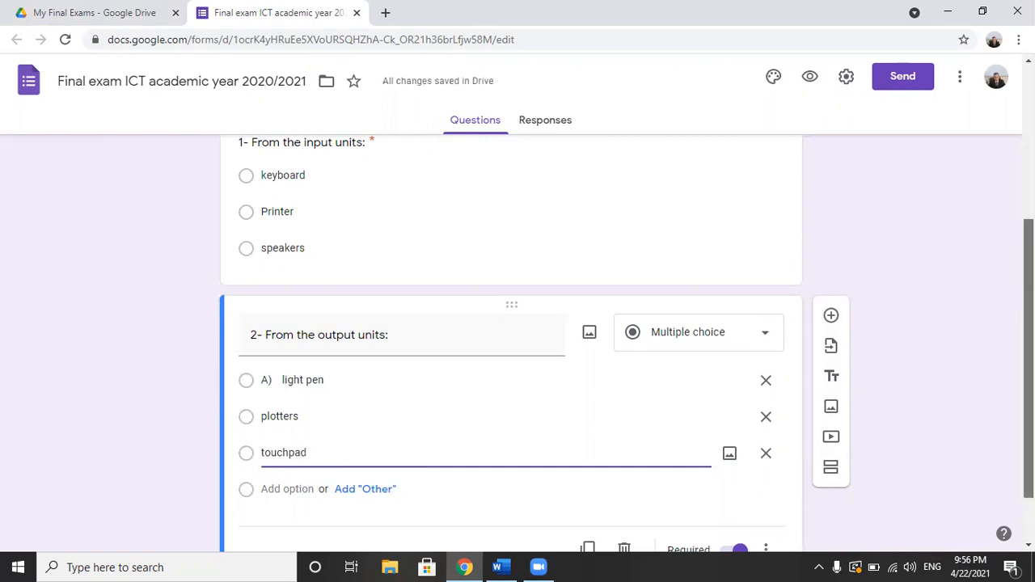
# Step: Insert a title and description block after the input units question and move it above that question
pyautogui.scroll(2, 626, 344)
pyautogui.scroll(2, 660, 248)
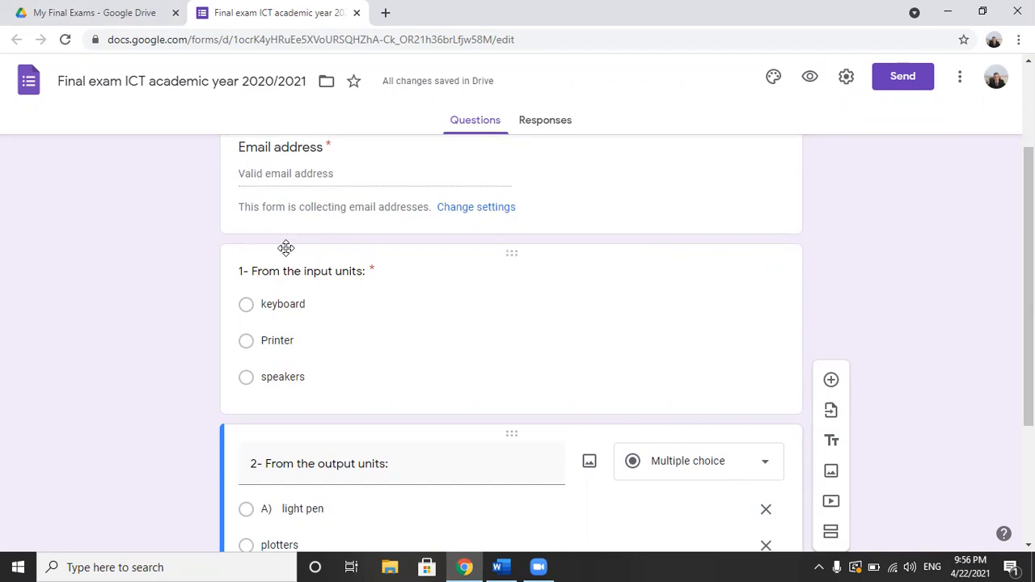
pyautogui.click(461, 261)
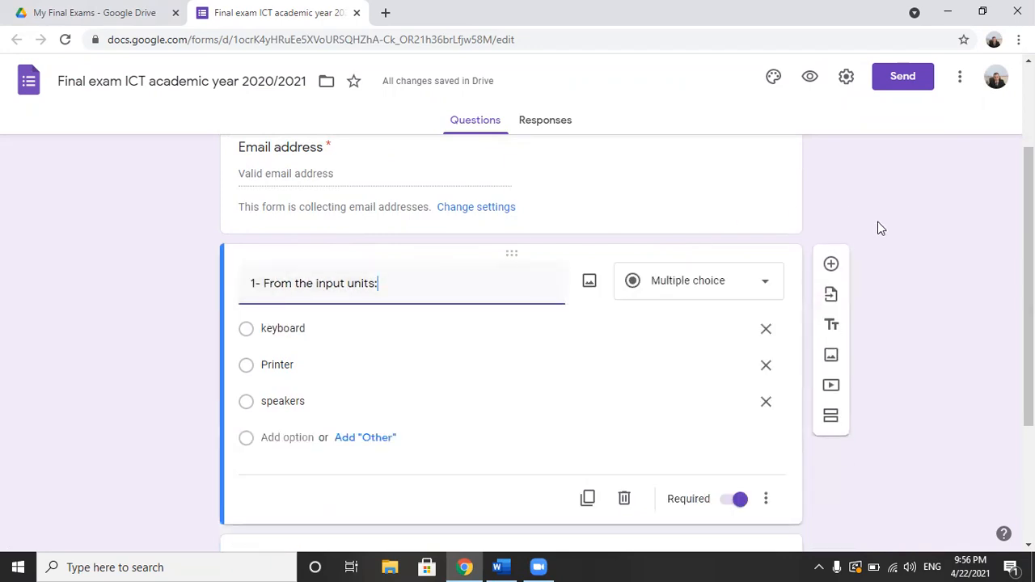
pyautogui.click(833, 331)
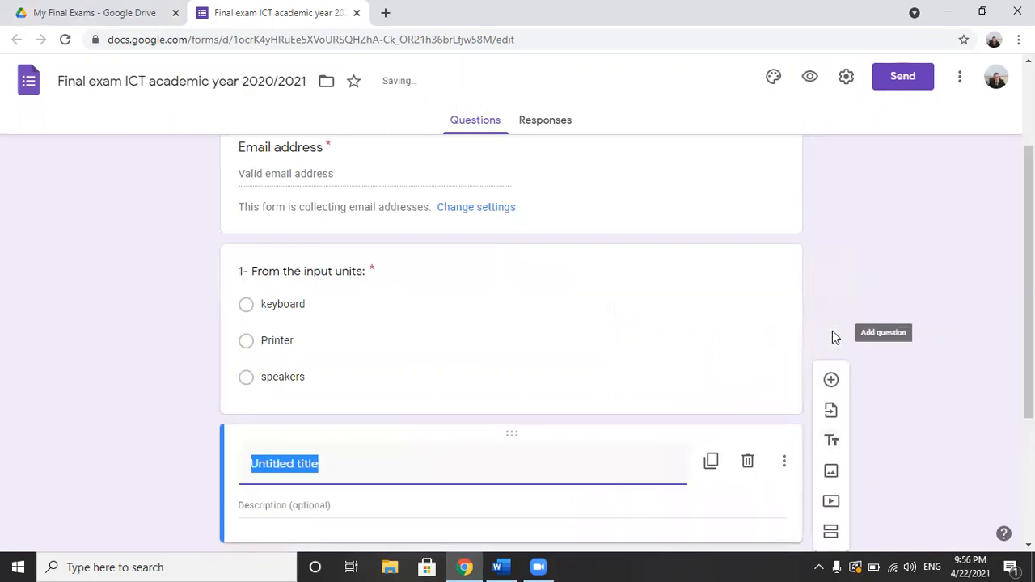
pyautogui.moveTo(506, 434); pyautogui.dragTo(497, 244)
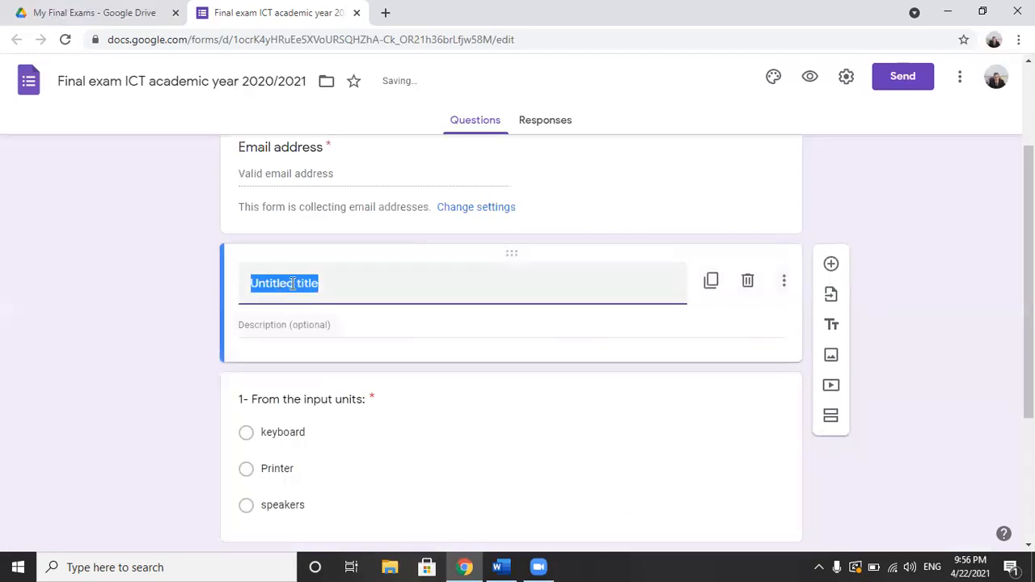
# Step: Set the new block's title to "Q1: Choose the correct answer:"
pyautogui.write('Q')
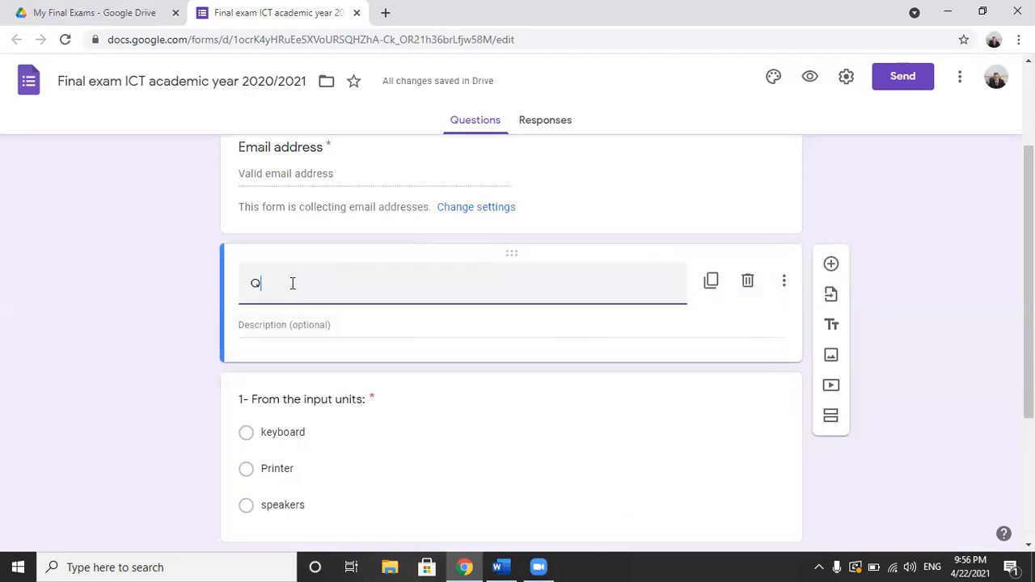
pyautogui.write('1: C')
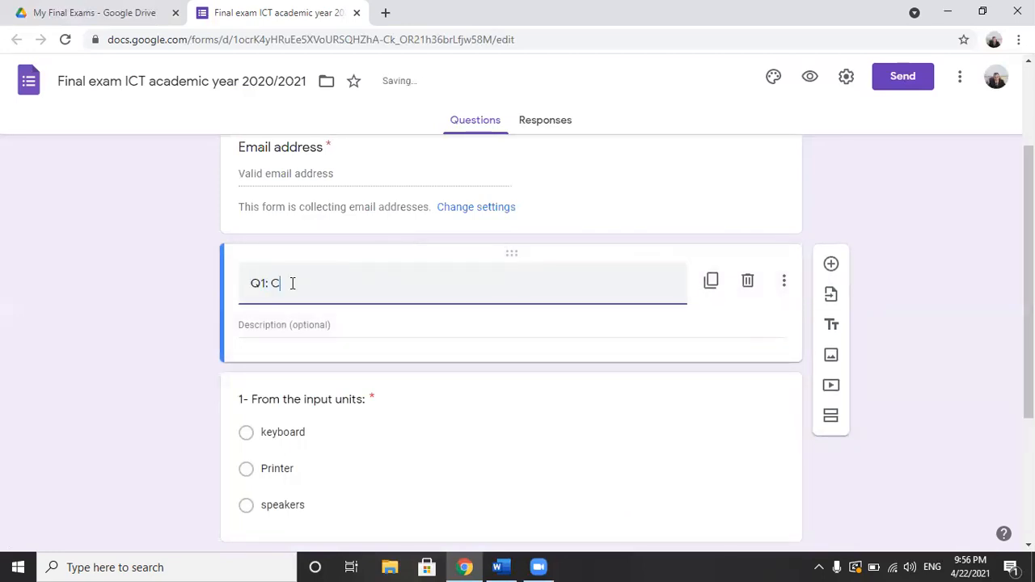
pyautogui.write('hoose the correct')
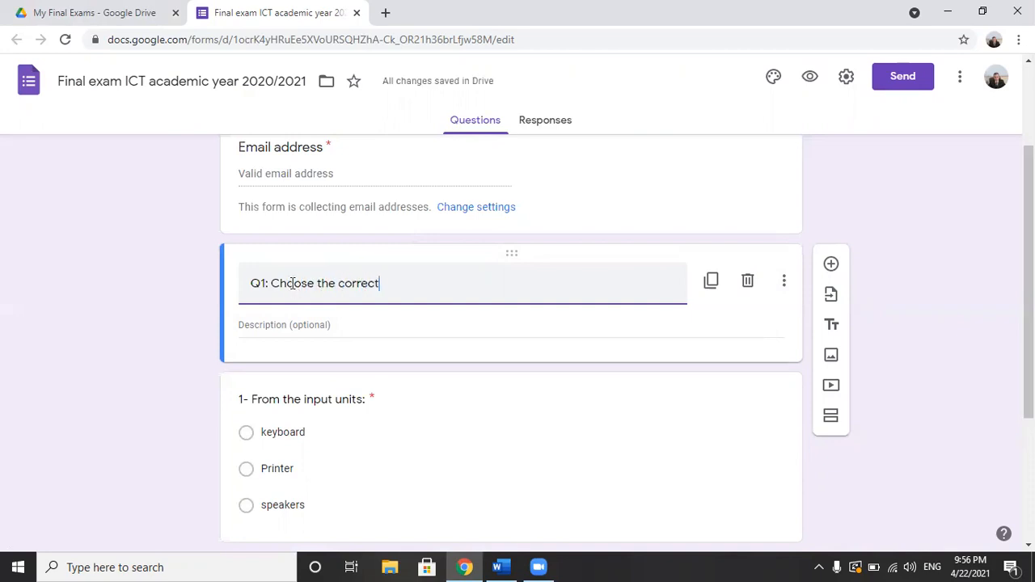
pyautogui.write(' answer:')
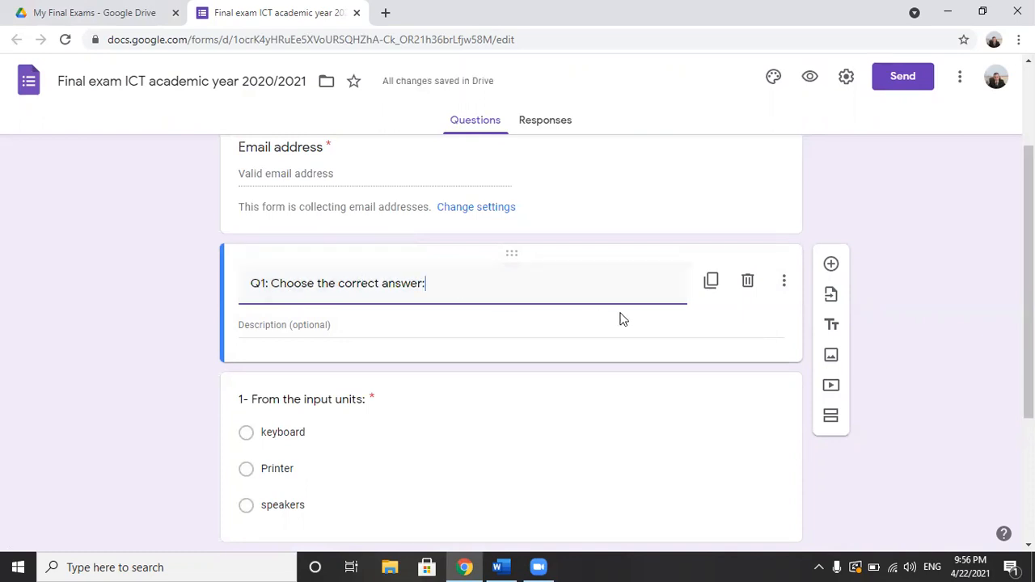
pyautogui.scroll(-1, 1029, 291)
pyautogui.scroll(-3, 457, 363)
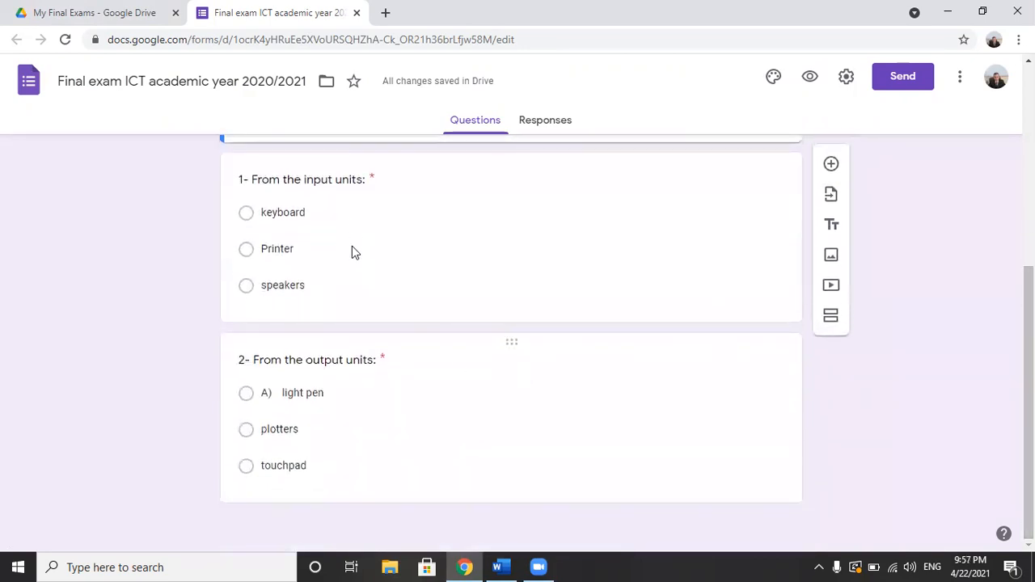
# Step: Copy the second question's heading from the Word exam into a new title block after the output units question: "The second question: Type (true) or (false):"
pyautogui.click(397, 440)
pyautogui.moveTo(1029, 289); pyautogui.dragTo(1028, 322)
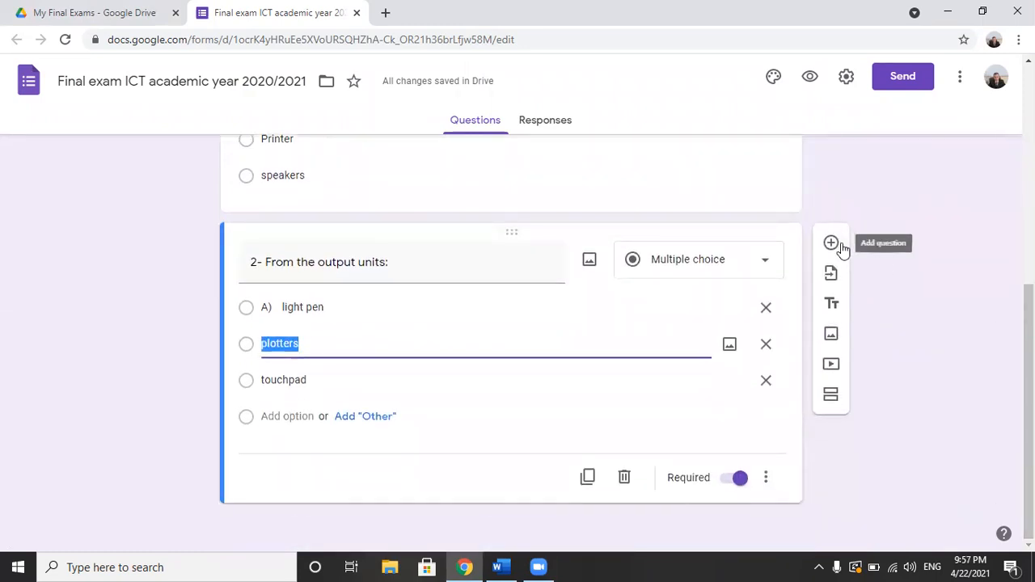
pyautogui.click(501, 567)
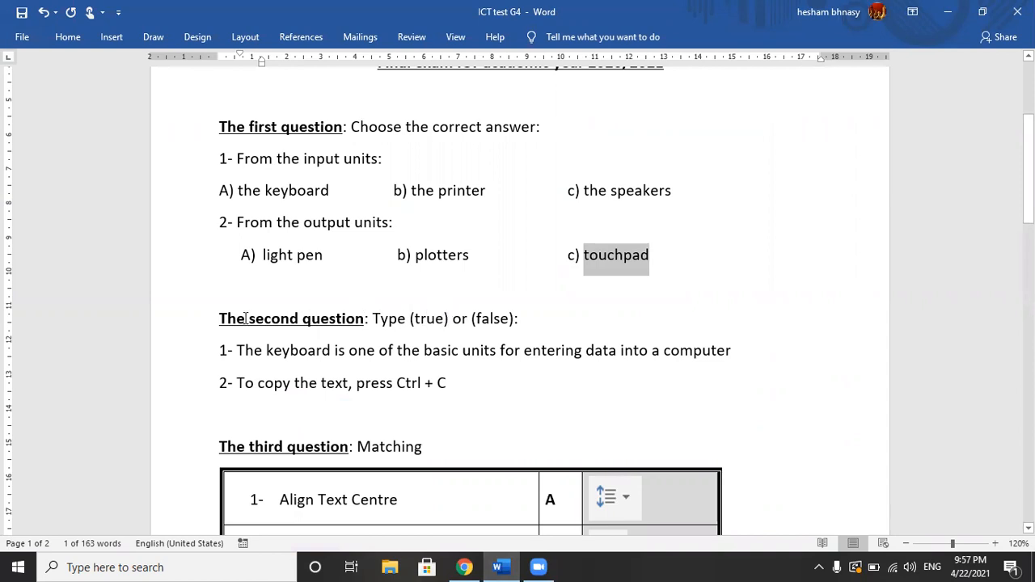
pyautogui.moveTo(220, 319); pyautogui.dragTo(527, 324)
pyautogui.hotkey('ctrl', 'c')
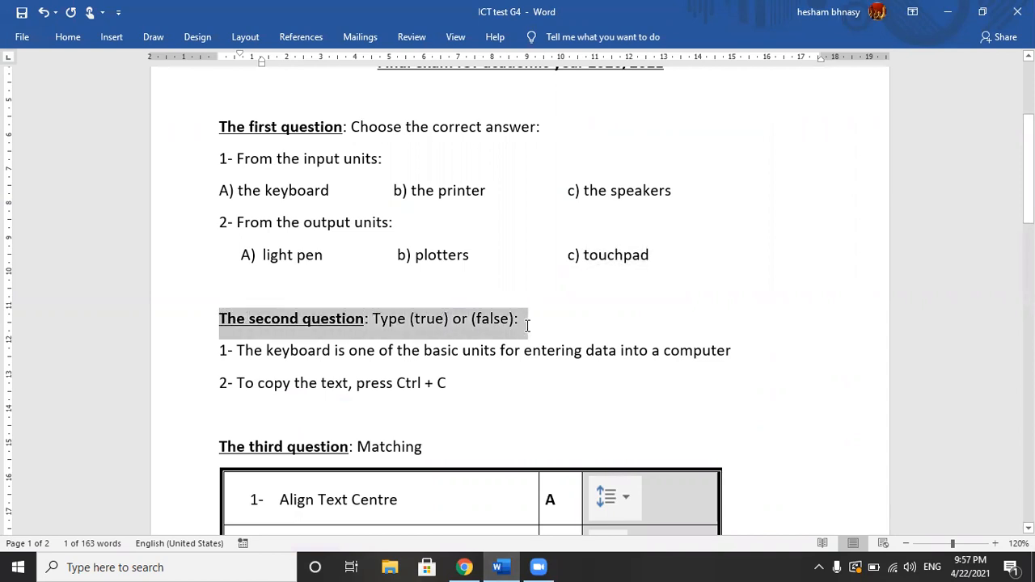
pyautogui.hotkey('alt', 'Tab')
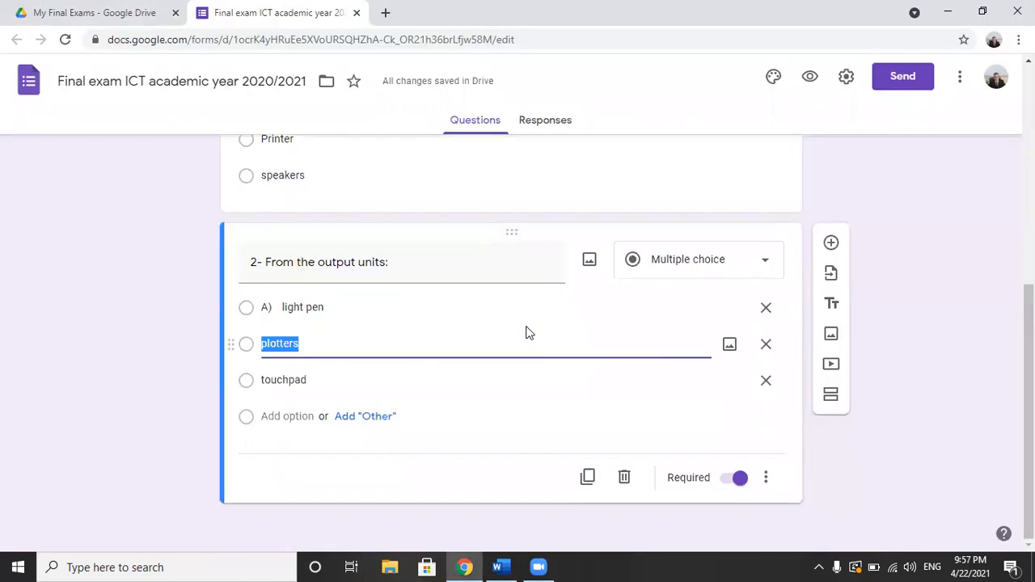
pyautogui.click(833, 306)
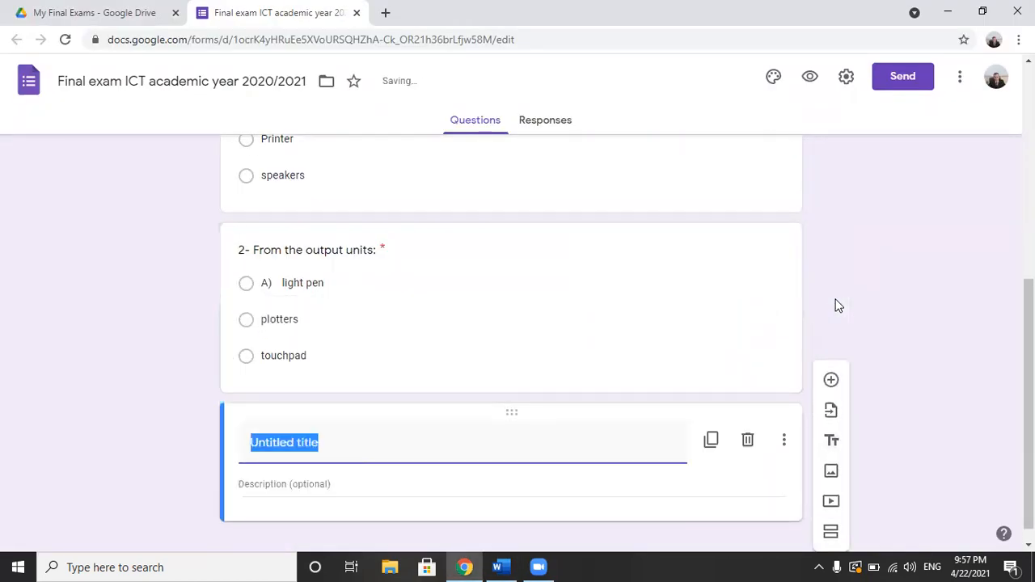
pyautogui.hotkey('ctrl', 'v')
pyautogui.moveTo(1029, 390); pyautogui.dragTo(1029, 405)
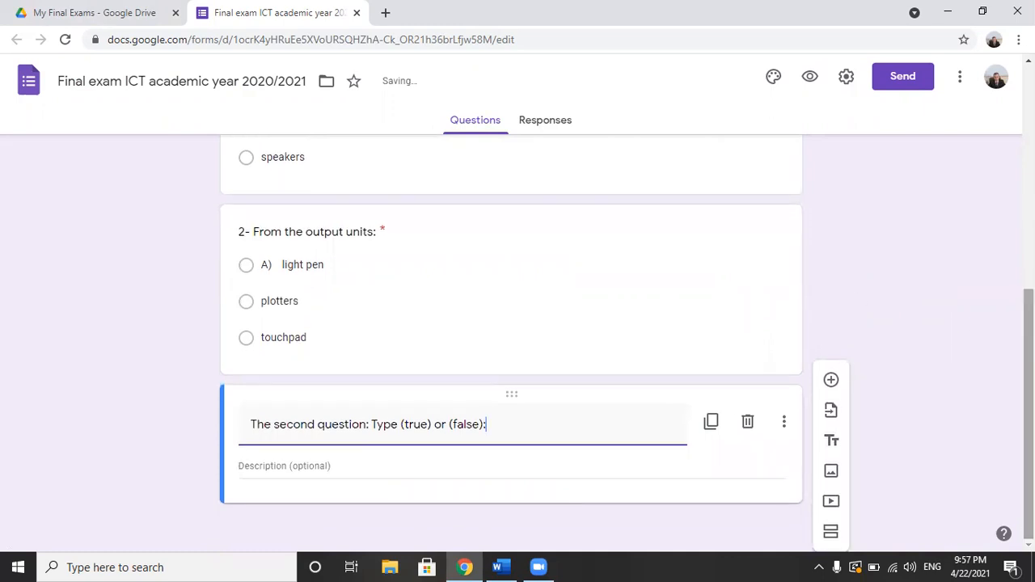
# Step: Add a question under that title with the text from Word: "1- The keyboard is one of the basic units for entering data into a computer"
pyautogui.click(831, 381)
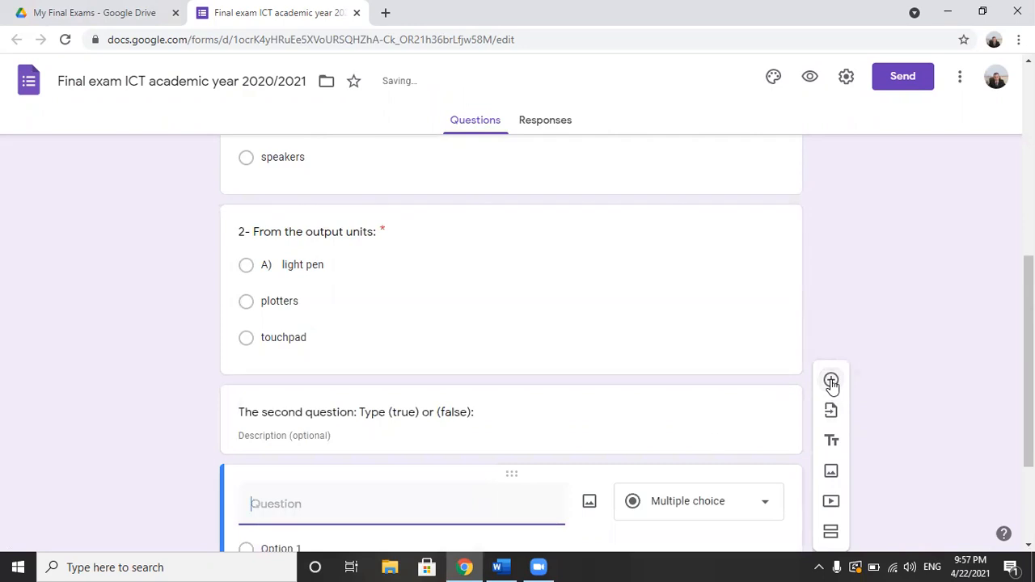
pyautogui.hotkey('alt', 'Tab')
pyautogui.moveTo(219, 350); pyautogui.dragTo(734, 352)
pyautogui.hotkey('ctrl', 'c')
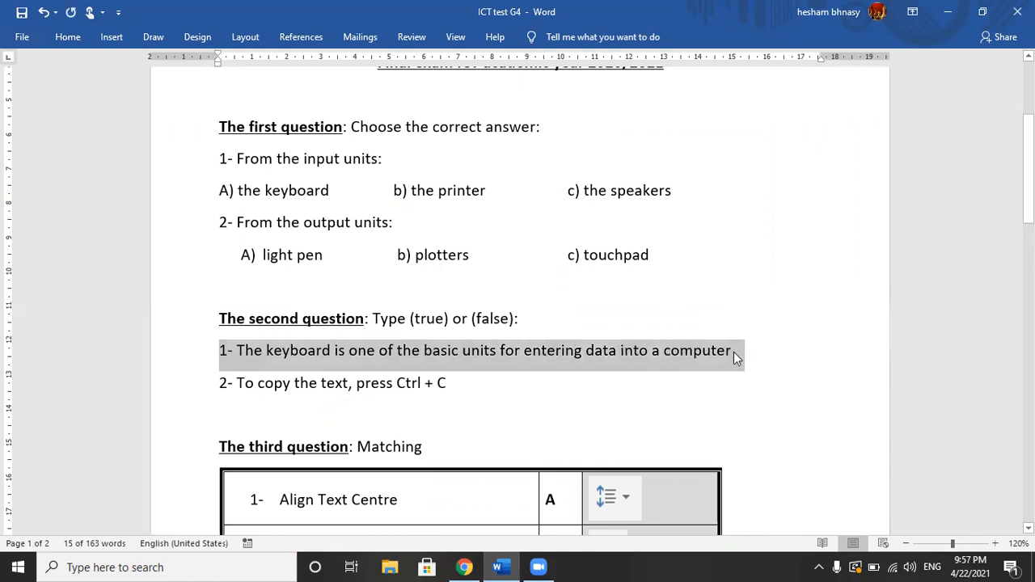
pyautogui.hotkey('alt', 'Tab')
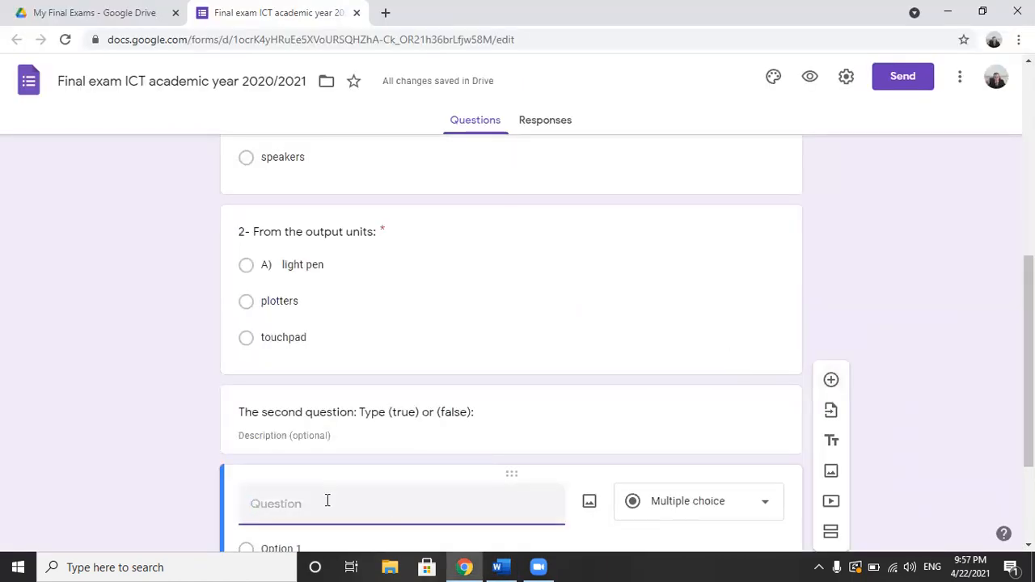
pyautogui.hotkey('ctrl', 'v')
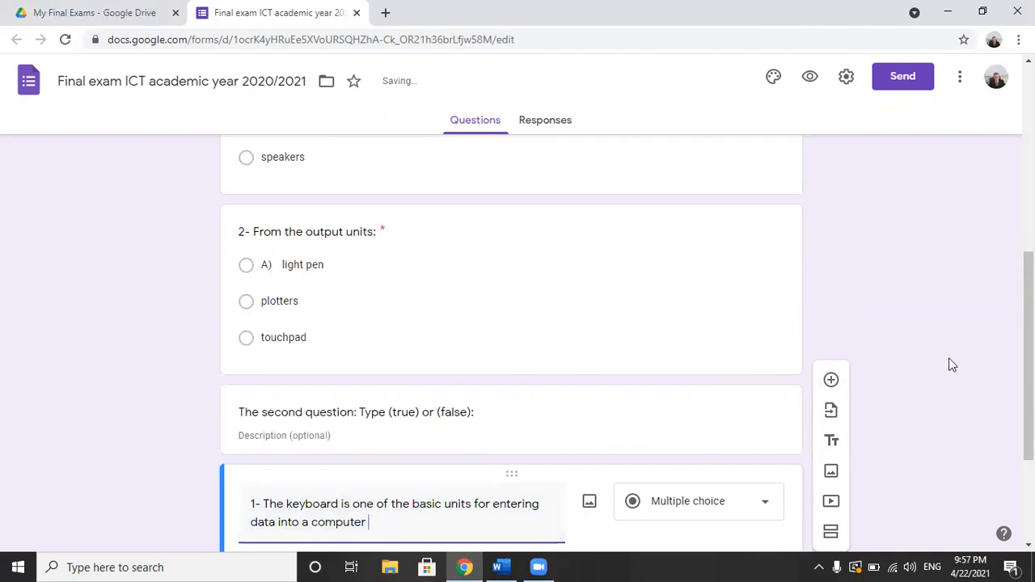
# Step: Give the keyboard question the answer options "True" and "False"
pyautogui.scroll(-3, 501, 481)
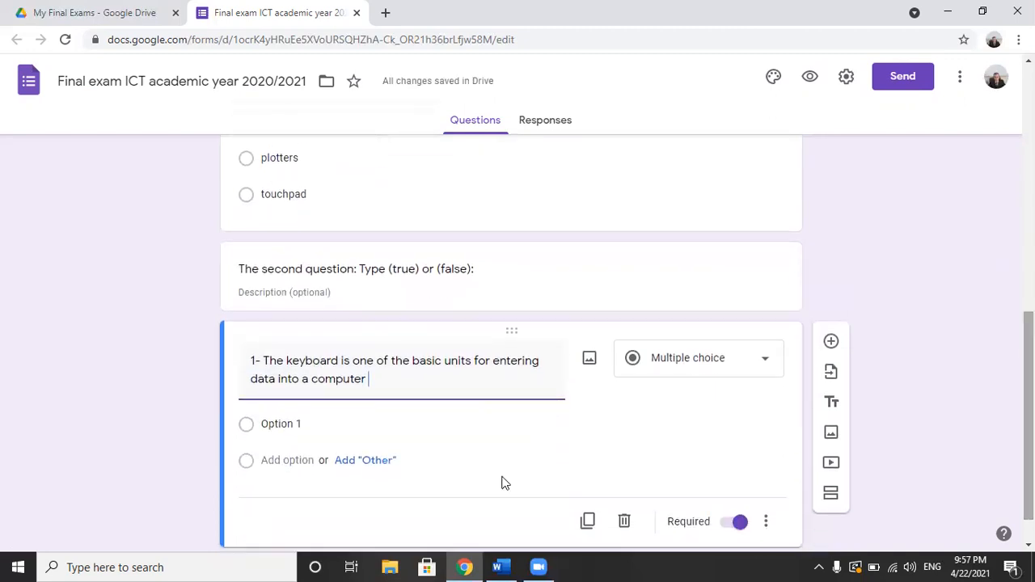
pyautogui.click(297, 425)
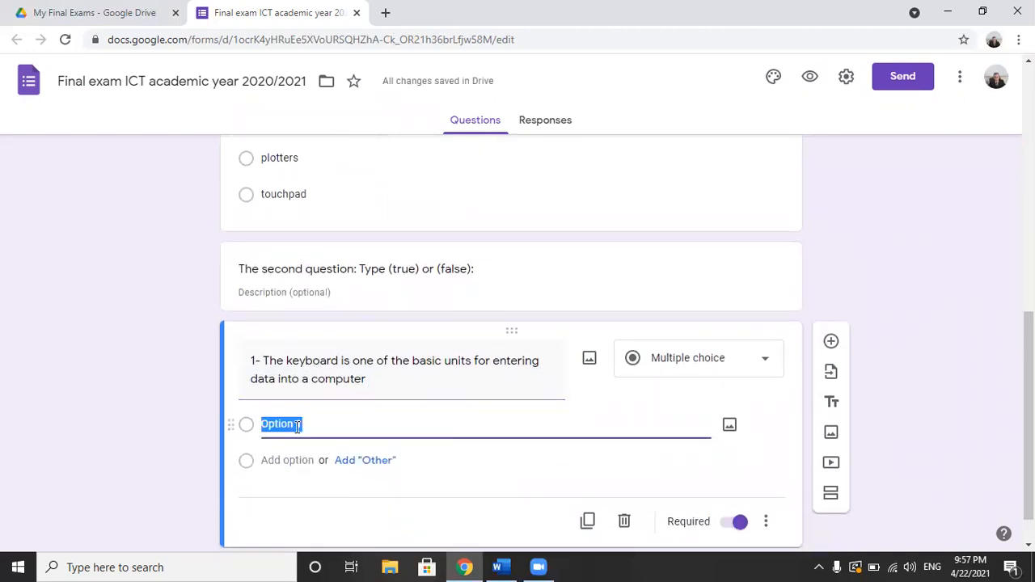
pyautogui.write('True')
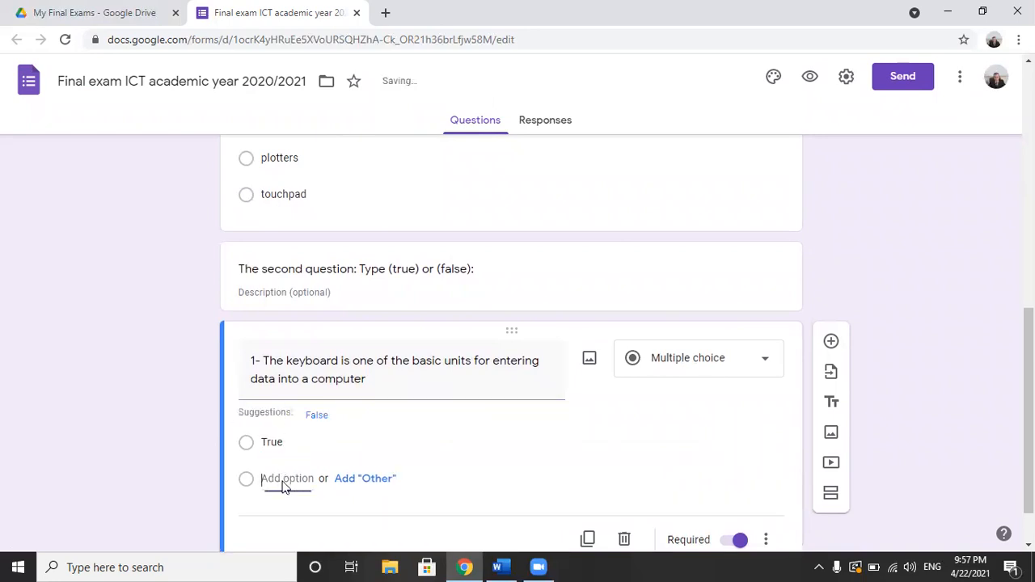
pyautogui.click(283, 478)
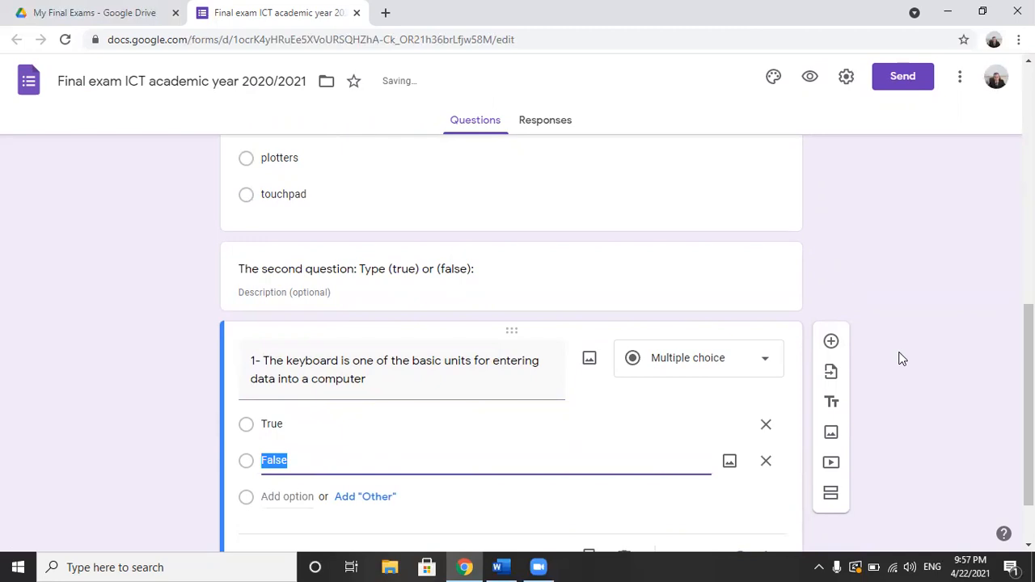
# Step: Duplicate the keyboard question and replace the copy's text with "2- To copy the text, press Ctrl + C" from the Word exam
pyautogui.scroll(-1, 1029, 348)
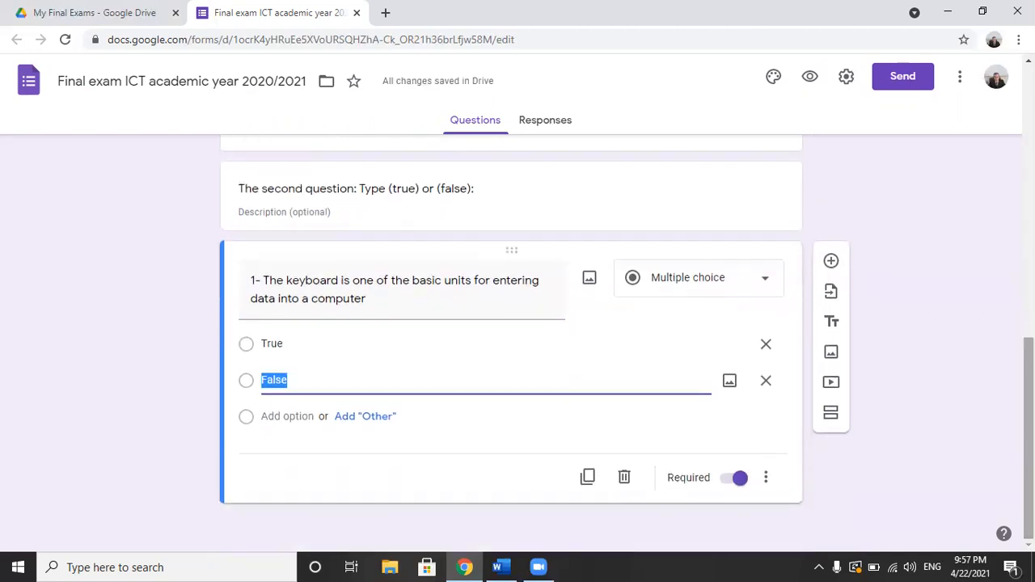
pyautogui.click(588, 478)
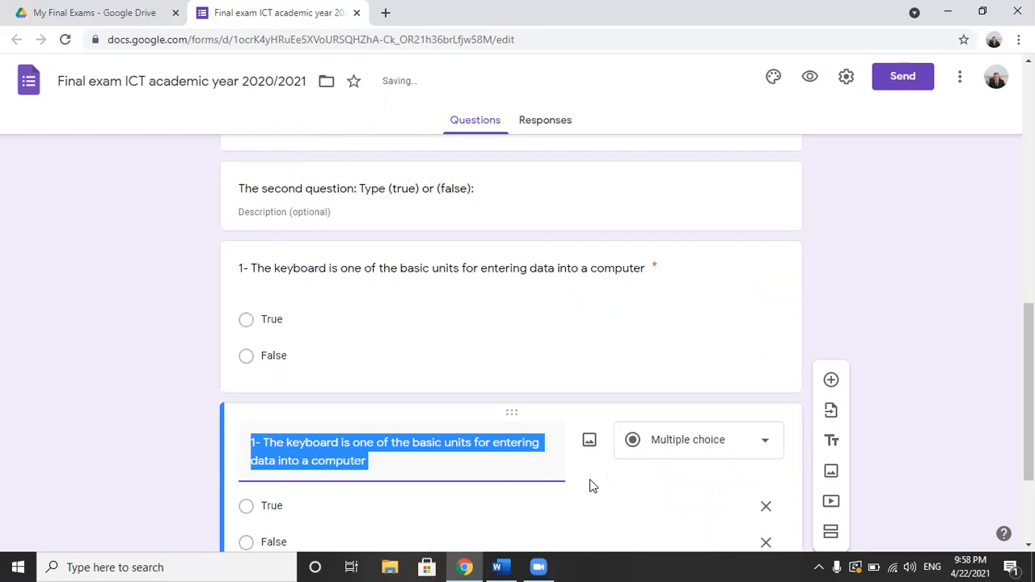
pyautogui.hotkey('alt', 'Tab')
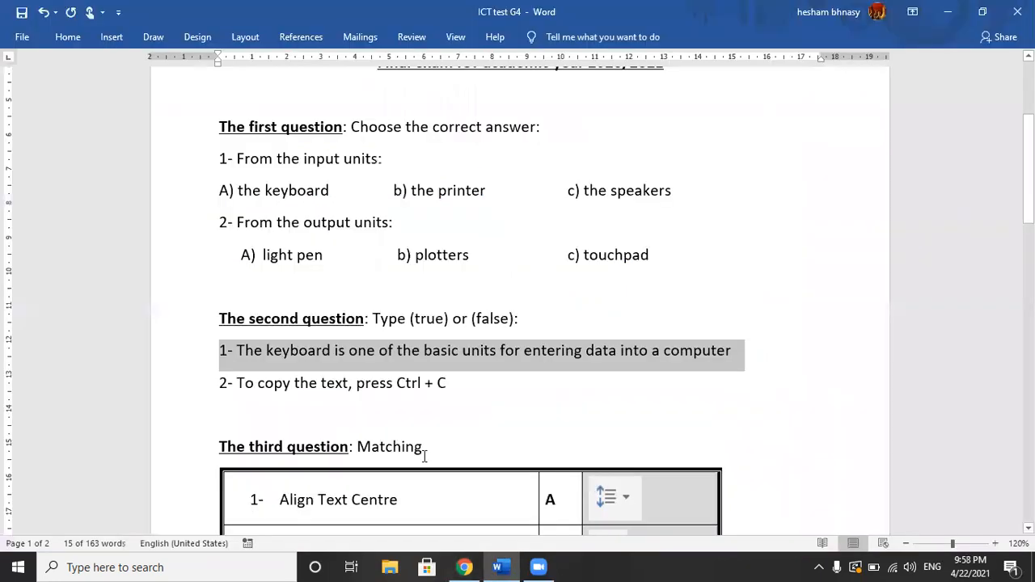
pyautogui.moveTo(259, 381); pyautogui.dragTo(486, 376)
pyautogui.hotkey('ctrl', 'c')
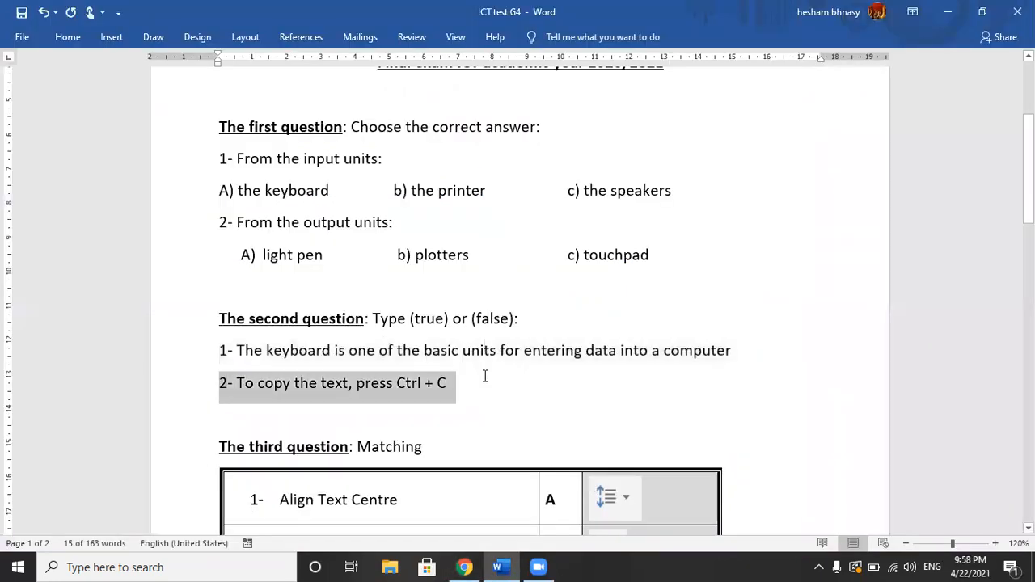
pyautogui.hotkey('alt', 'Tab')
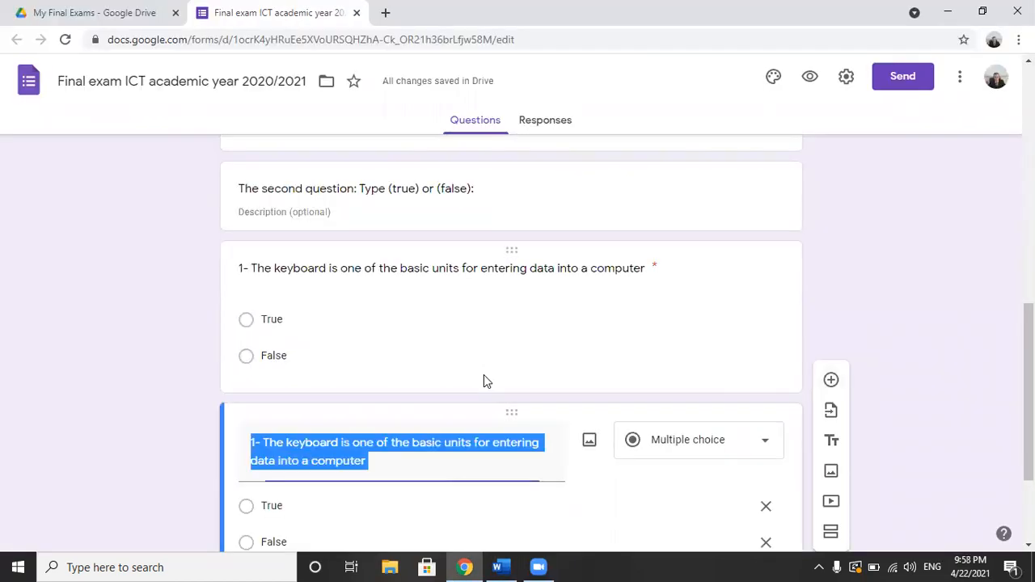
pyautogui.hotkey('ctrl', 'v')
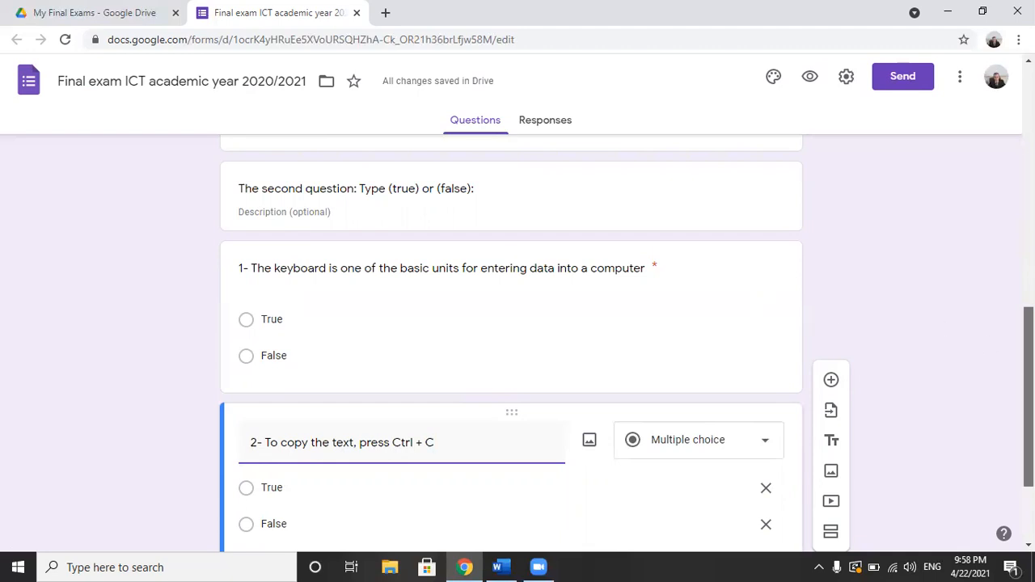
pyautogui.scroll(-2, 1027, 389)
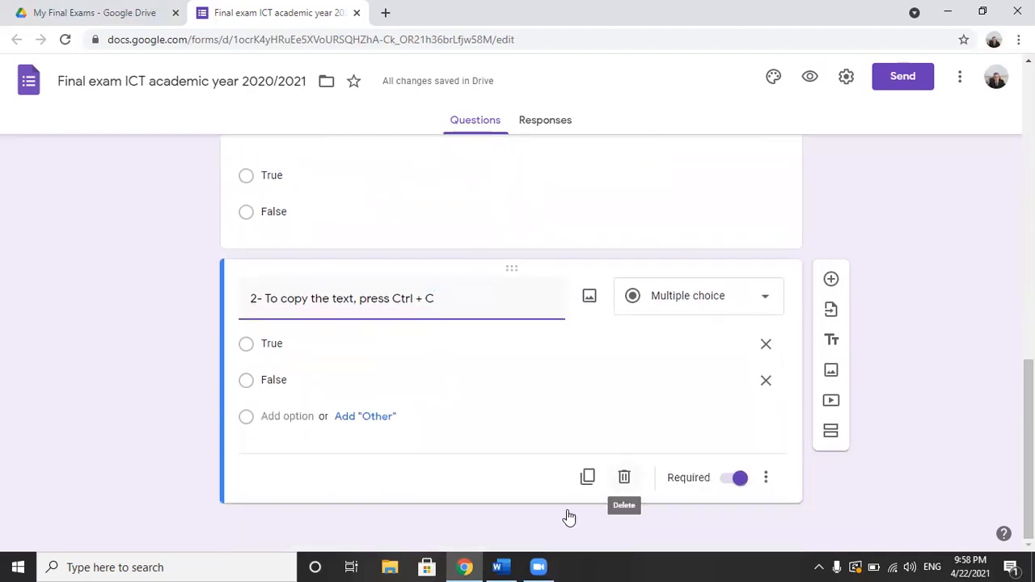
# Step: Switch to the Word exam and bring the third question's matching table into view to examine it
pyautogui.click(502, 567)
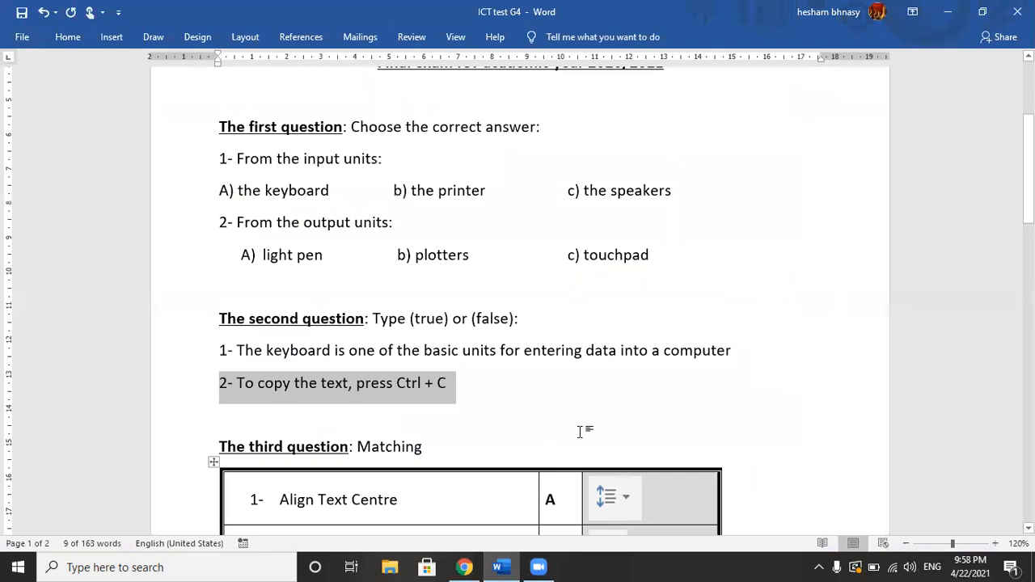
pyautogui.click(579, 431)
pyautogui.moveTo(1029, 162); pyautogui.dragTo(1029, 232)
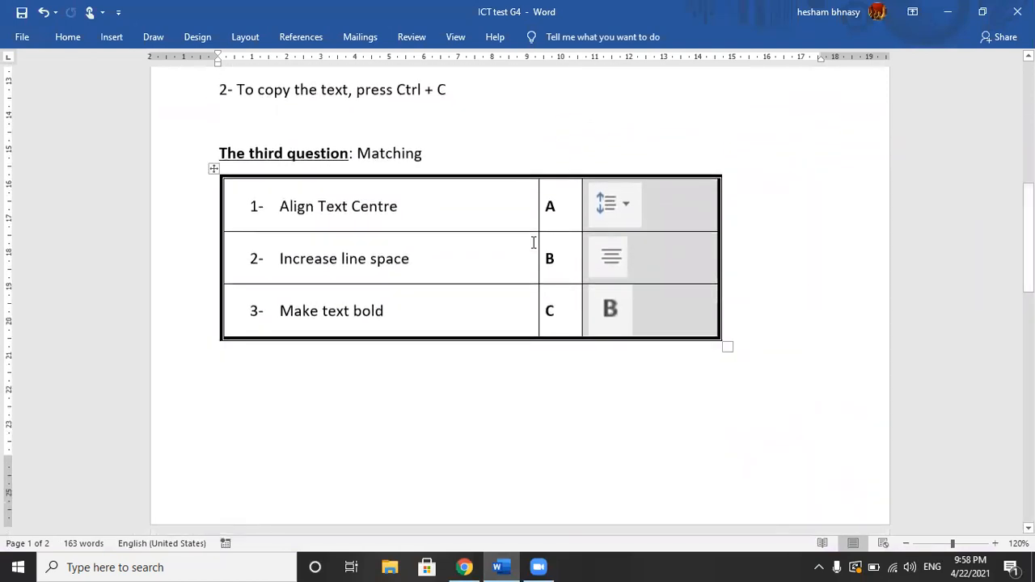
pyautogui.click(531, 239)
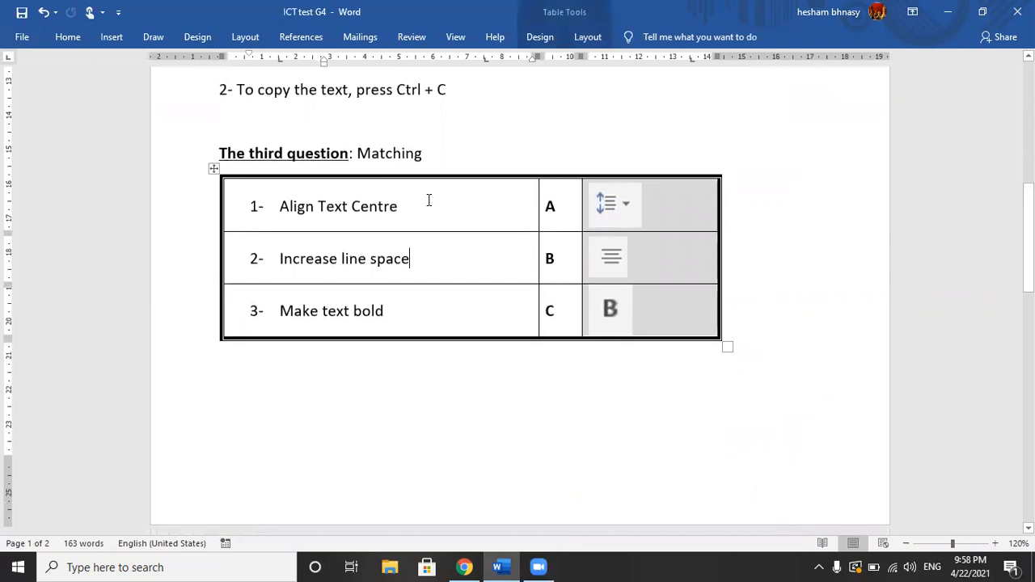
pyautogui.click(212, 171)
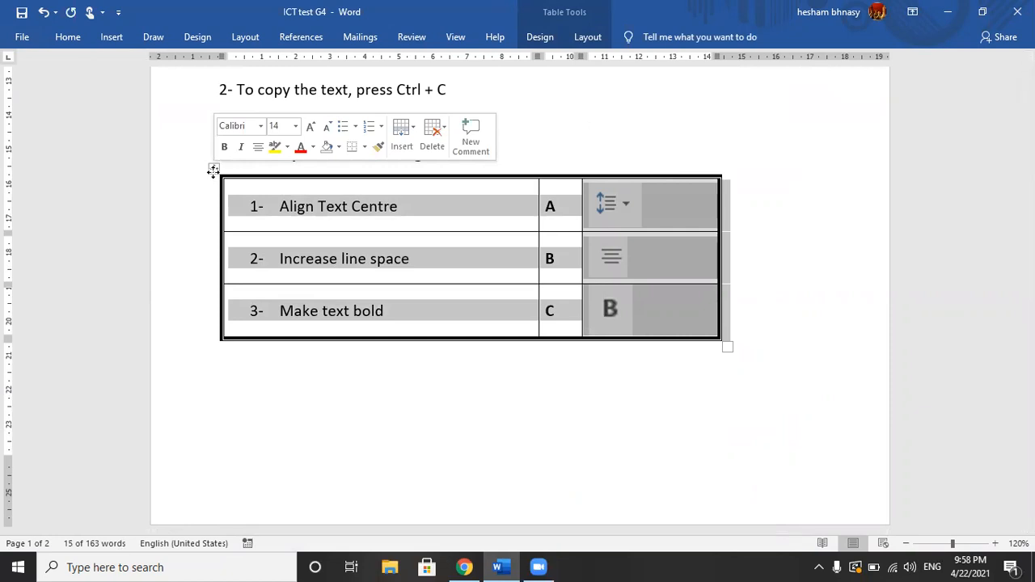
pyautogui.click(345, 213)
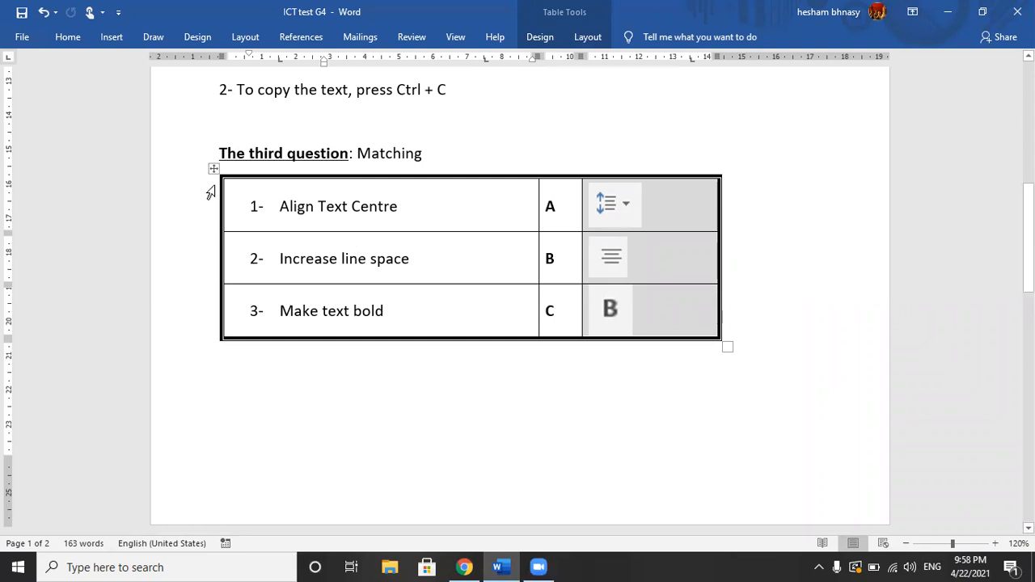
# Step: Create a new blank Word document and insert a screen clipping of the exam's whole matching table
pyautogui.click(23, 37)
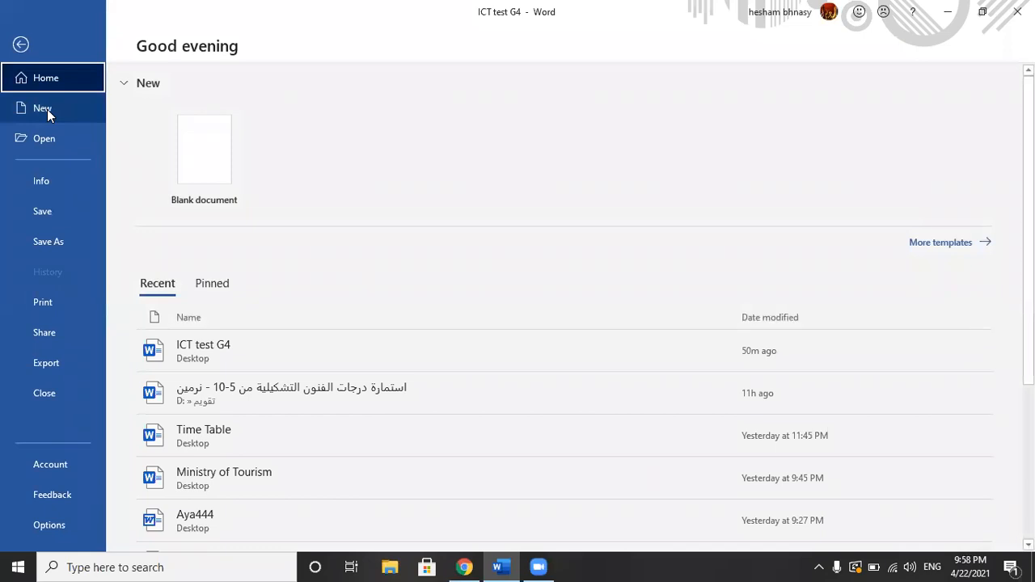
pyautogui.click(21, 44)
pyautogui.hotkey('ctrl', 'n')
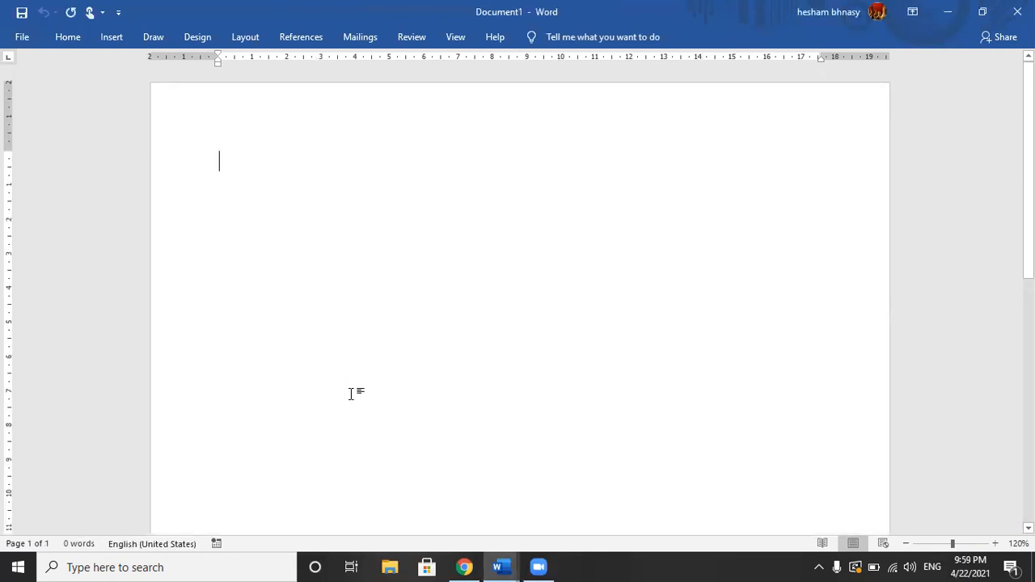
pyautogui.click(121, 38)
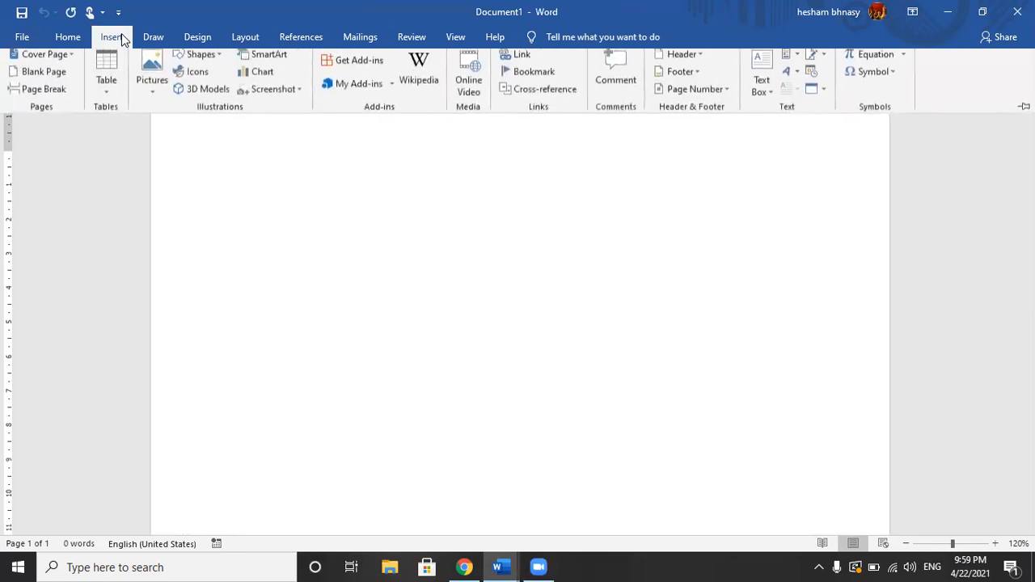
pyautogui.click(301, 96)
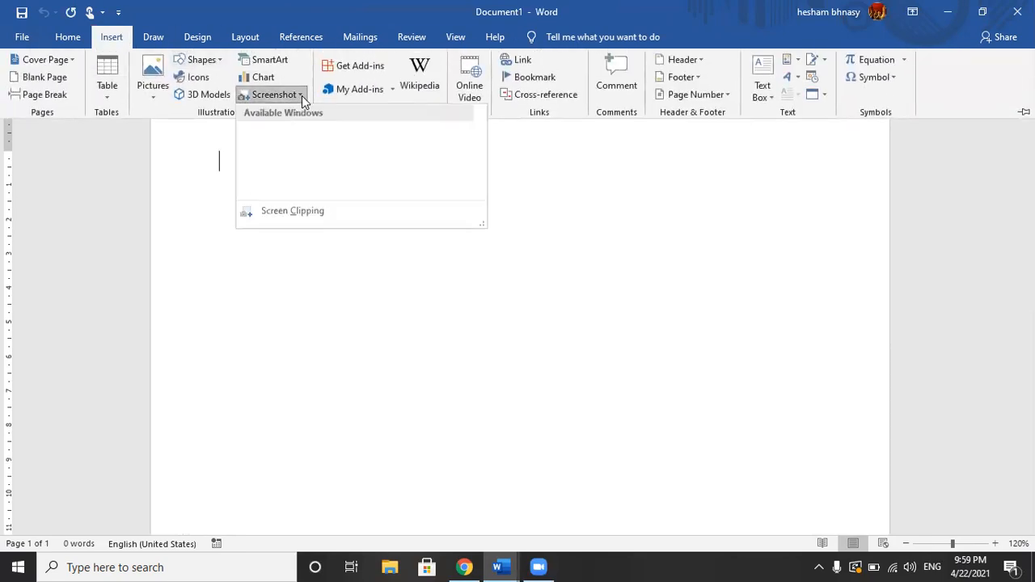
pyautogui.click(305, 210)
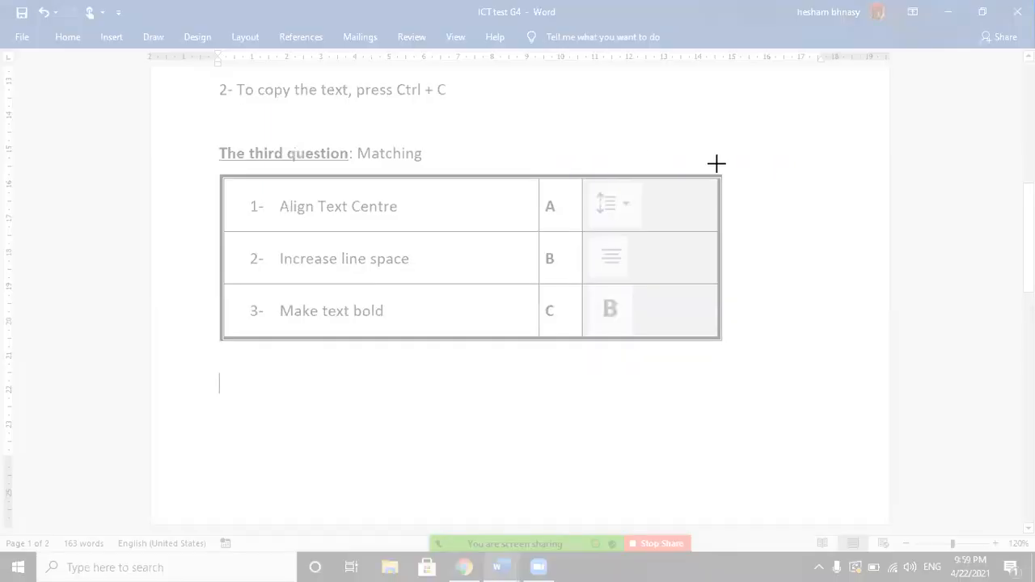
pyautogui.moveTo(729, 170); pyautogui.dragTo(215, 353)
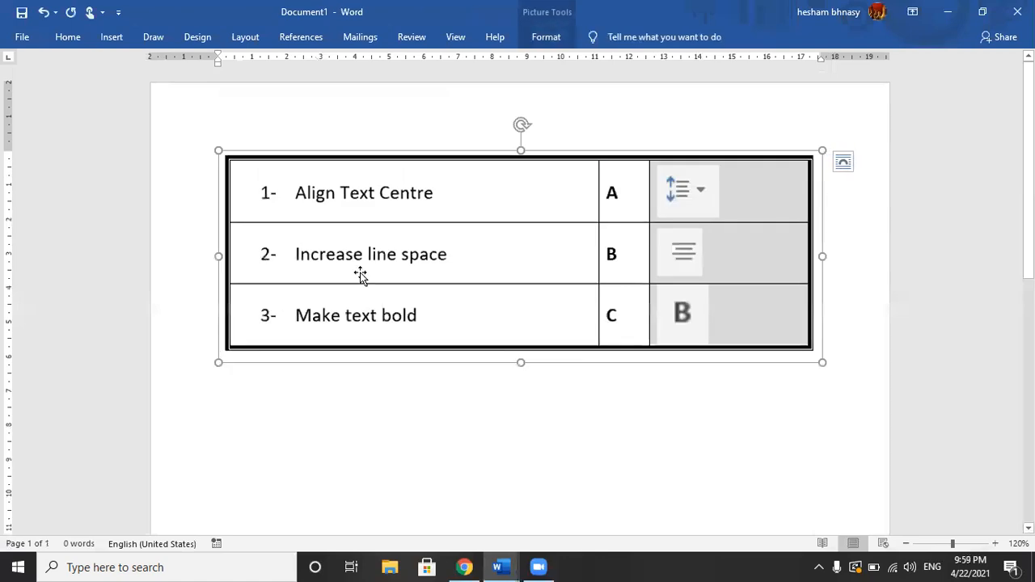
# Step: Save the clipped table to the Desktop as a PNG picture named "My Table" and close the temporary document
pyautogui.rightClick(736, 149)
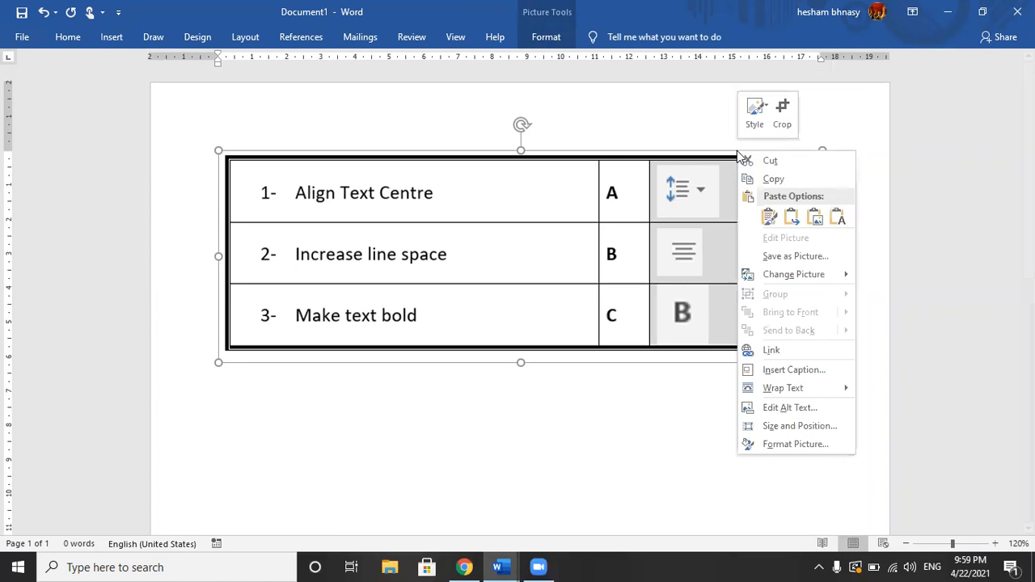
pyautogui.click(794, 259)
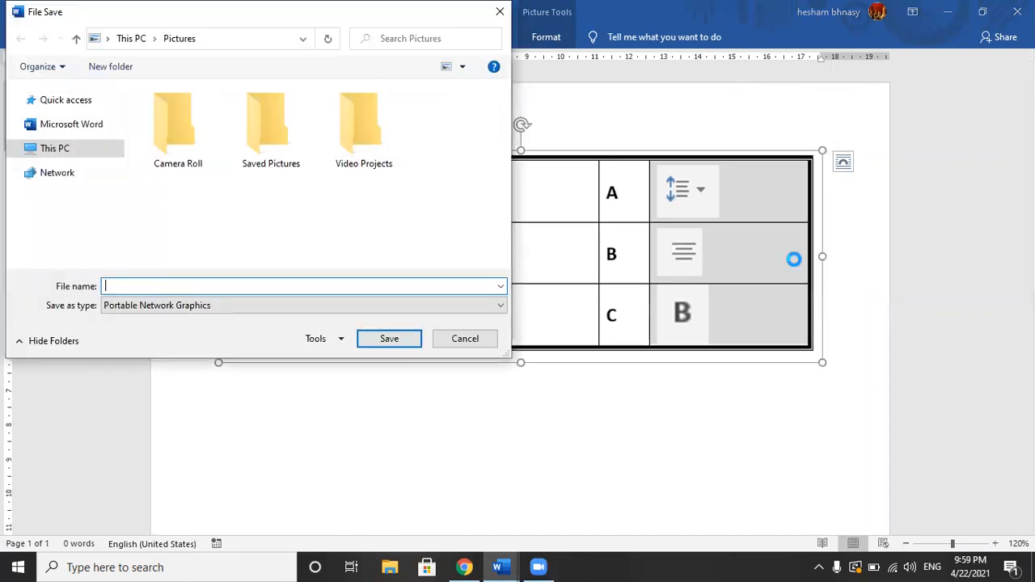
pyautogui.write('My')
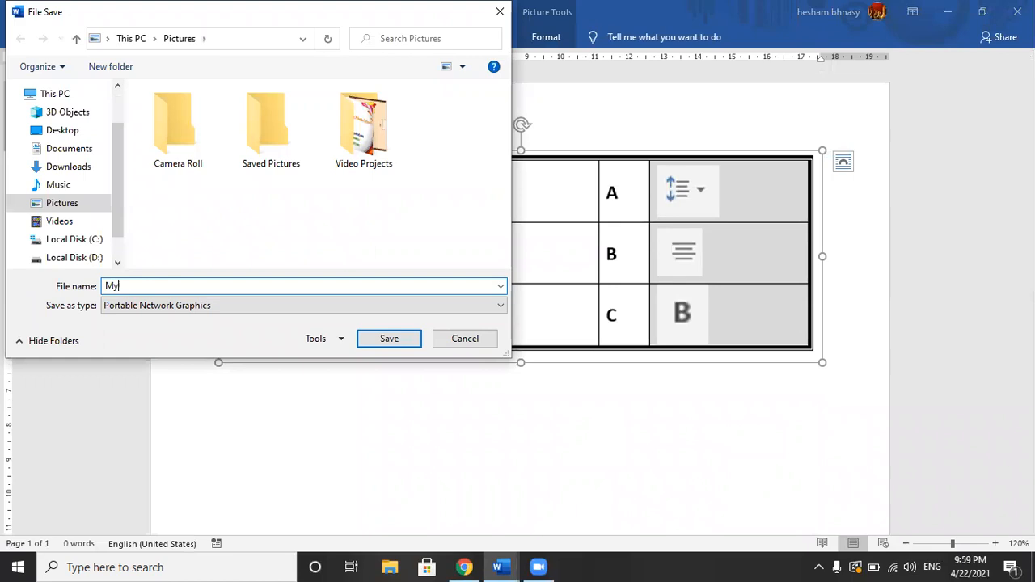
pyautogui.write(' Table')
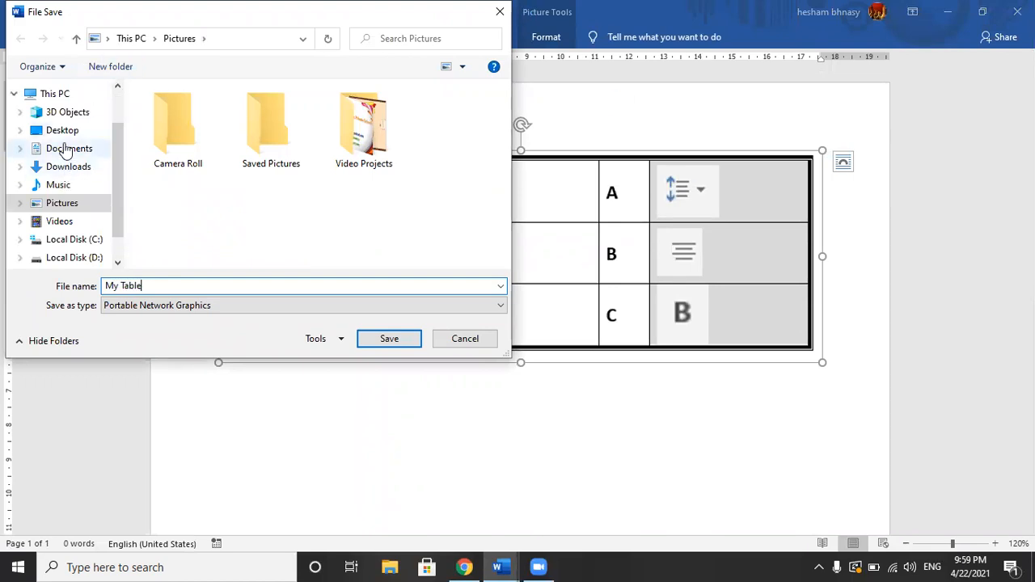
pyautogui.click(63, 131)
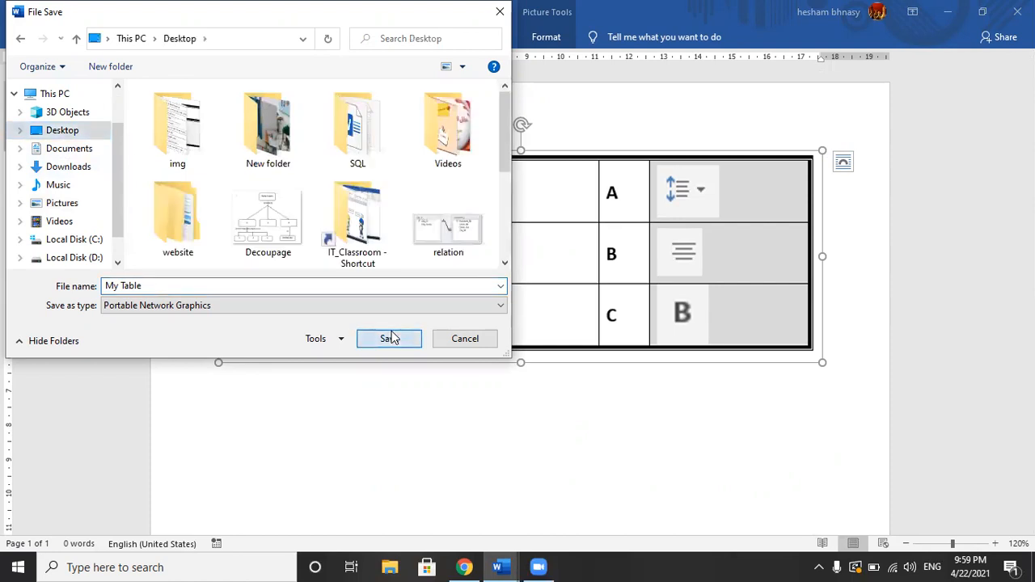
pyautogui.click(390, 338)
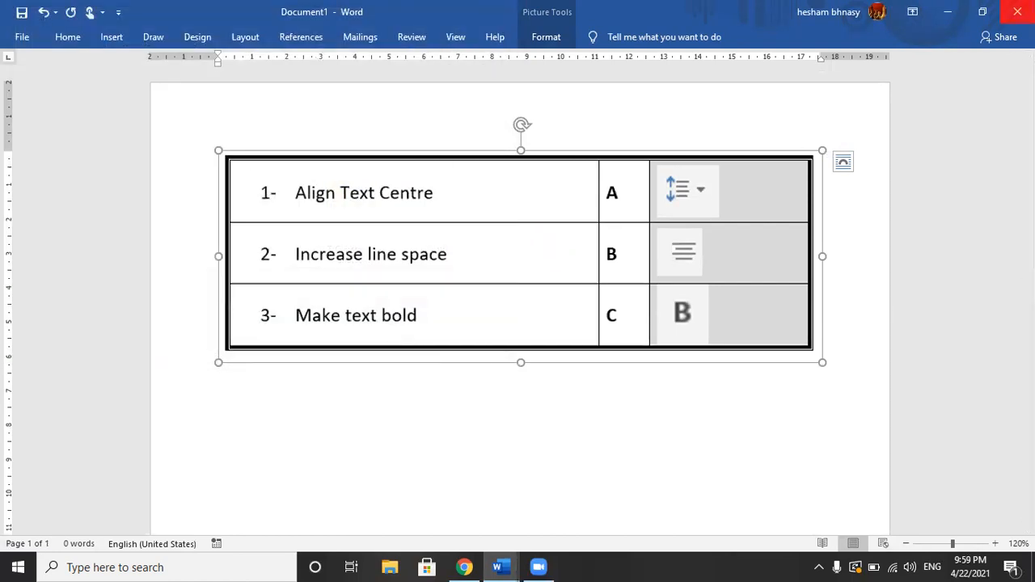
pyautogui.click(1018, 11)
pyautogui.click(590, 361)
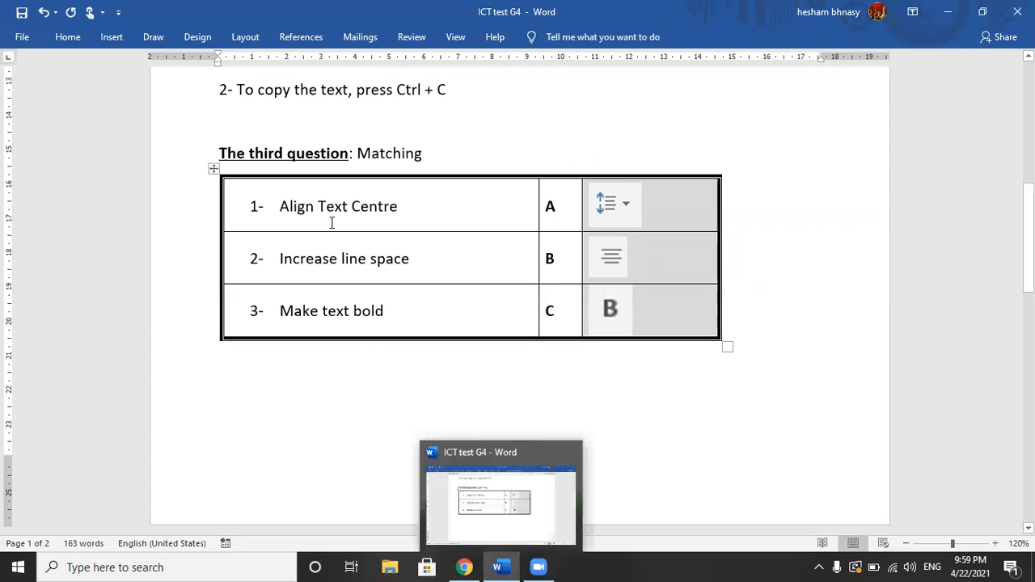
# Step: Copy the heading "The third question: Matching" from the Word exam into a new question in the Google Form
pyautogui.moveTo(220, 153); pyautogui.dragTo(413, 145)
pyautogui.hotkey('ctrl', 'c')
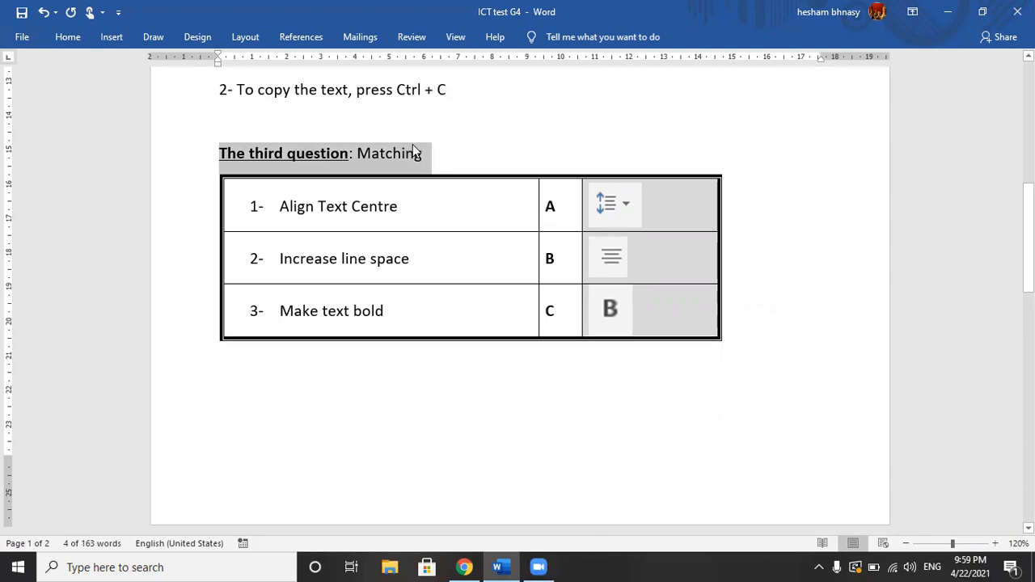
pyautogui.hotkey('alt', 'Tab')
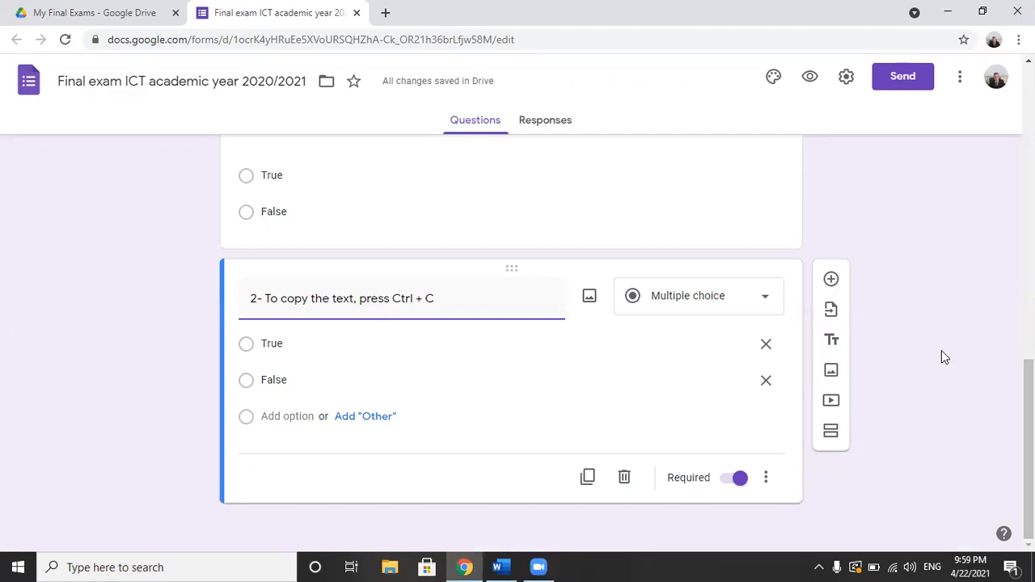
pyautogui.click(833, 283)
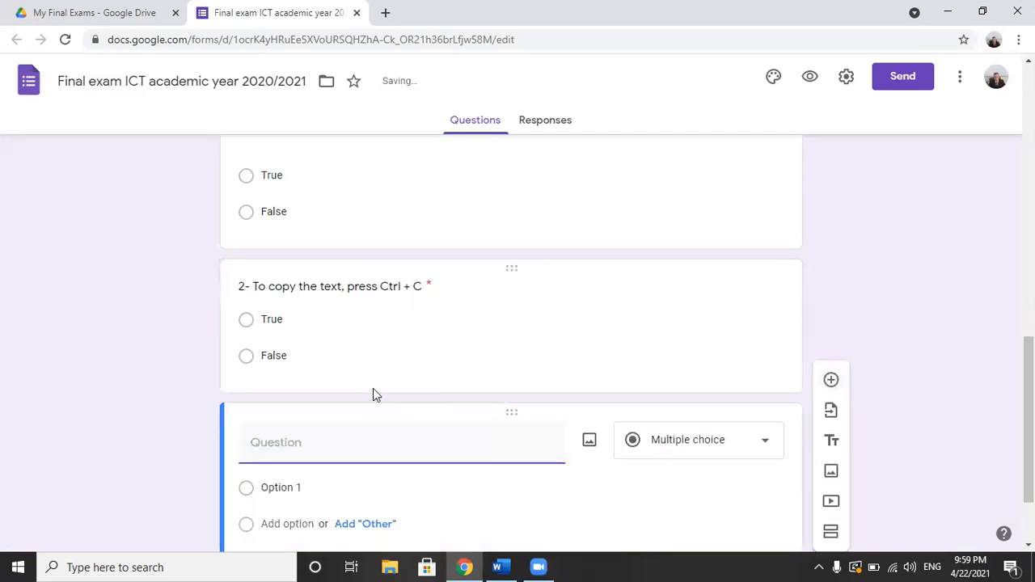
pyautogui.hotkey('ctrl', 'v')
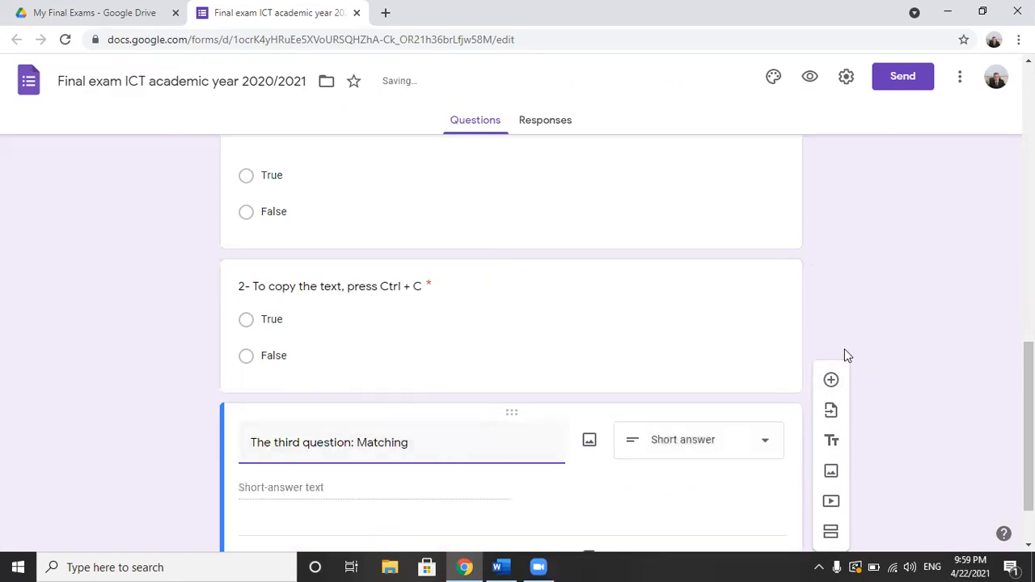
# Step: Insert the picture "My Table.png" from the Desktop into the matching question
pyautogui.moveTo(1029, 428); pyautogui.dragTo(1028, 461)
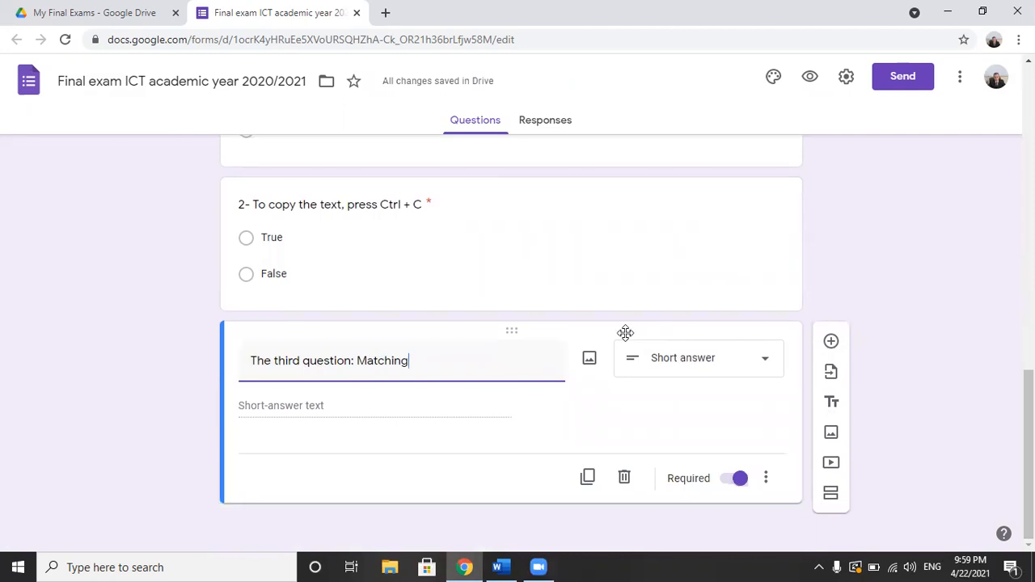
pyautogui.click(591, 358)
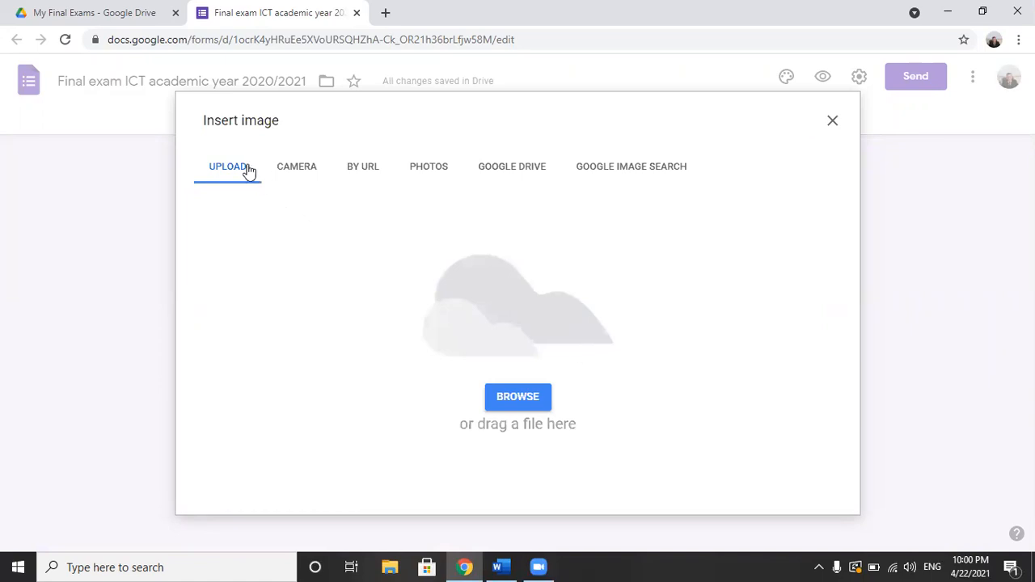
pyautogui.click(507, 396)
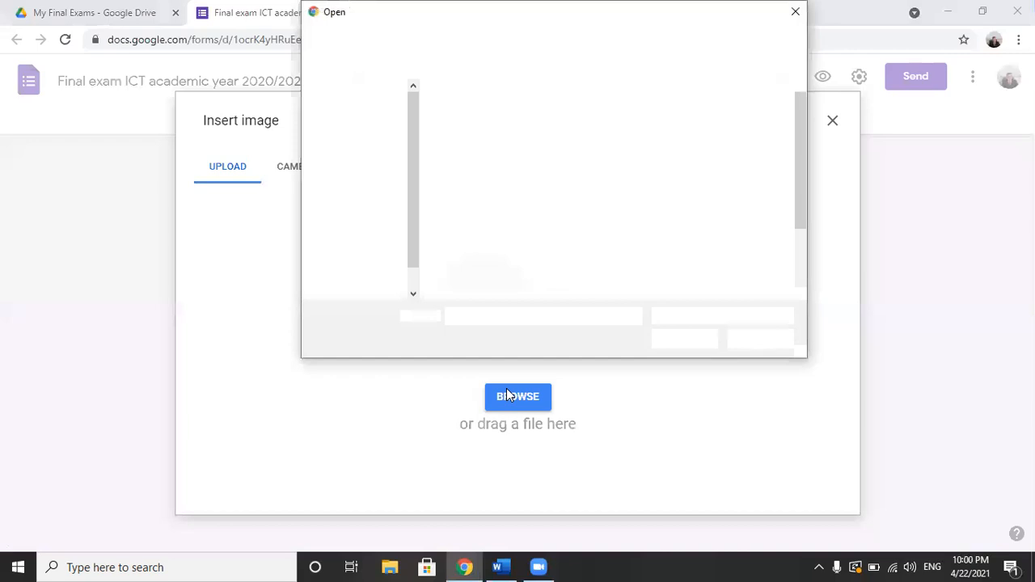
pyautogui.click(346, 161)
pyautogui.click(476, 315)
pyautogui.write('my')
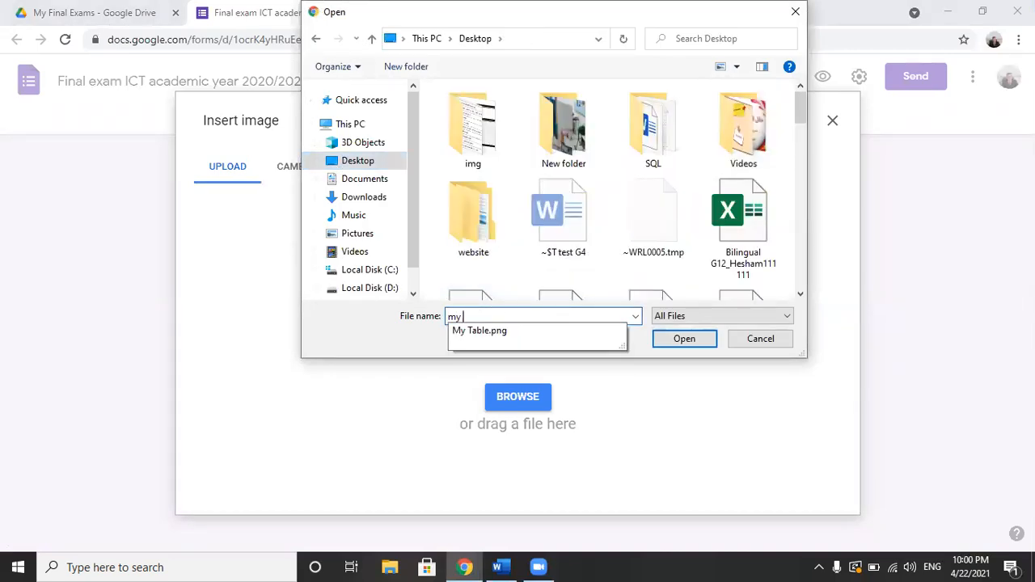
pyautogui.click(493, 331)
pyautogui.press('Return')
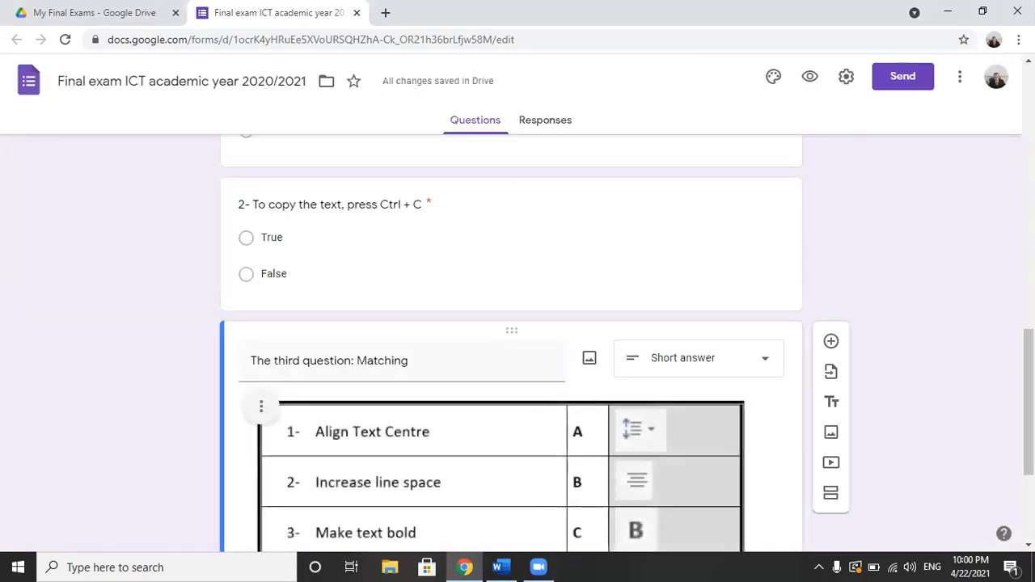
# Step: Centre-align the table picture in the matching question
pyautogui.scroll(-2, 511, 347)
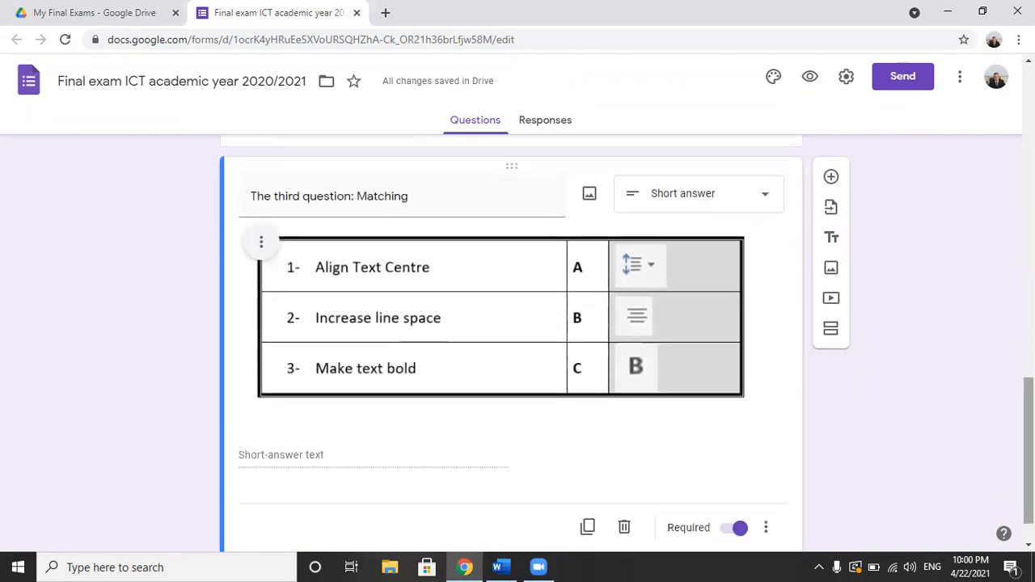
pyautogui.click(262, 247)
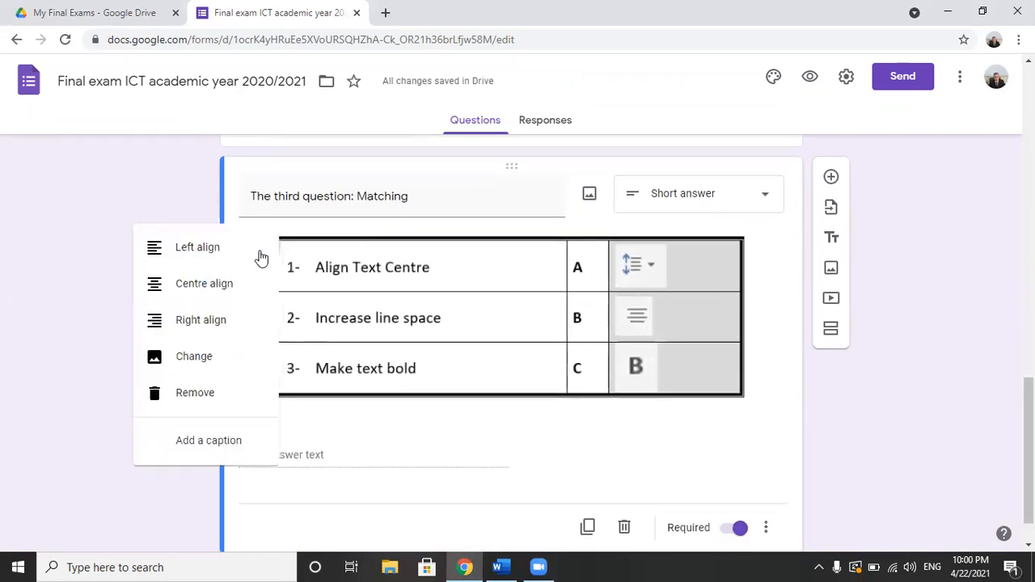
pyautogui.click(236, 294)
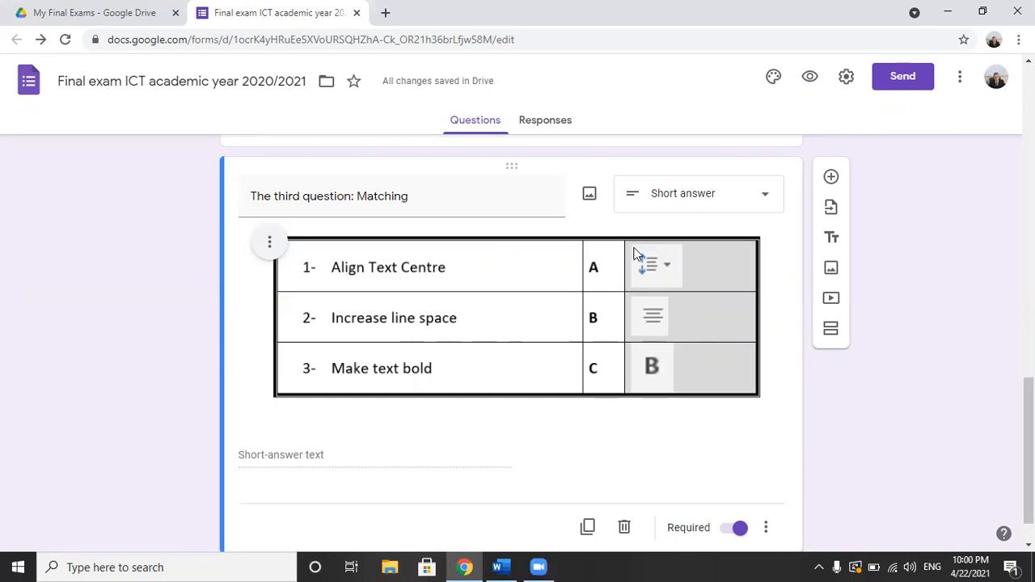
# Step: Change the matching question's type to Multiple-choice grid and name its three rows 1, 2 and 3
pyautogui.click(768, 197)
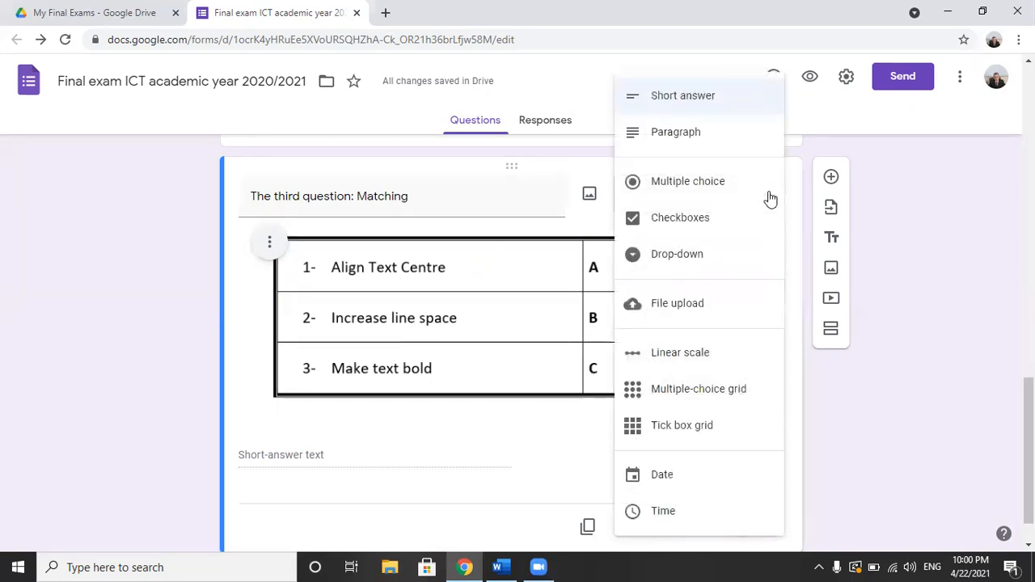
pyautogui.click(716, 391)
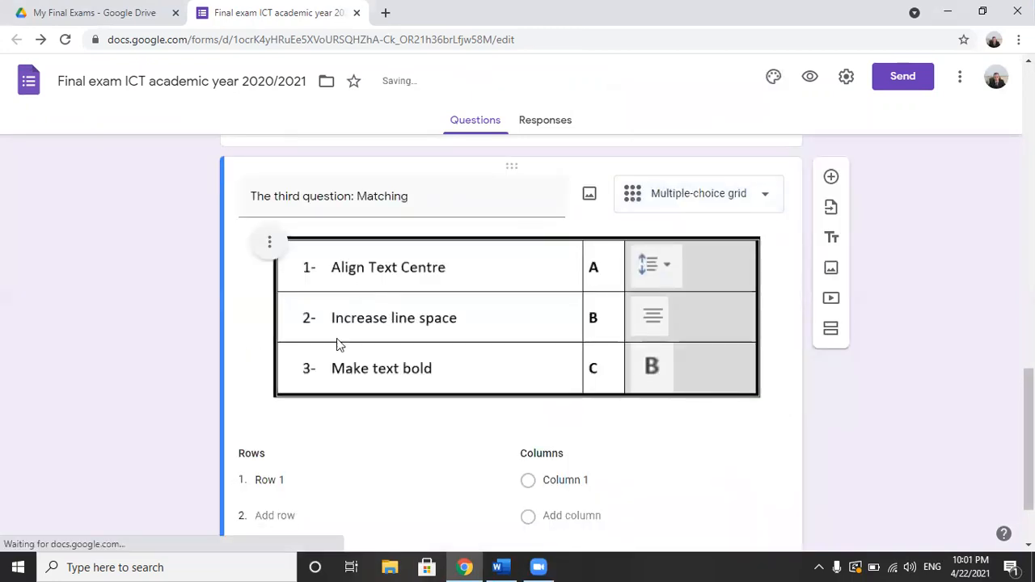
pyautogui.click(273, 484)
pyautogui.write('1')
pyautogui.click(274, 517)
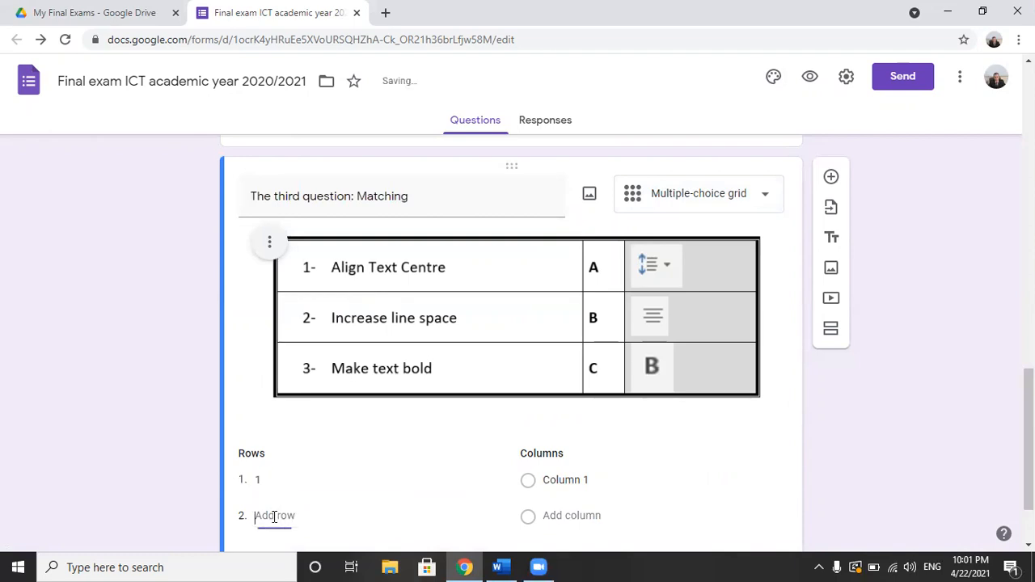
pyautogui.write('2')
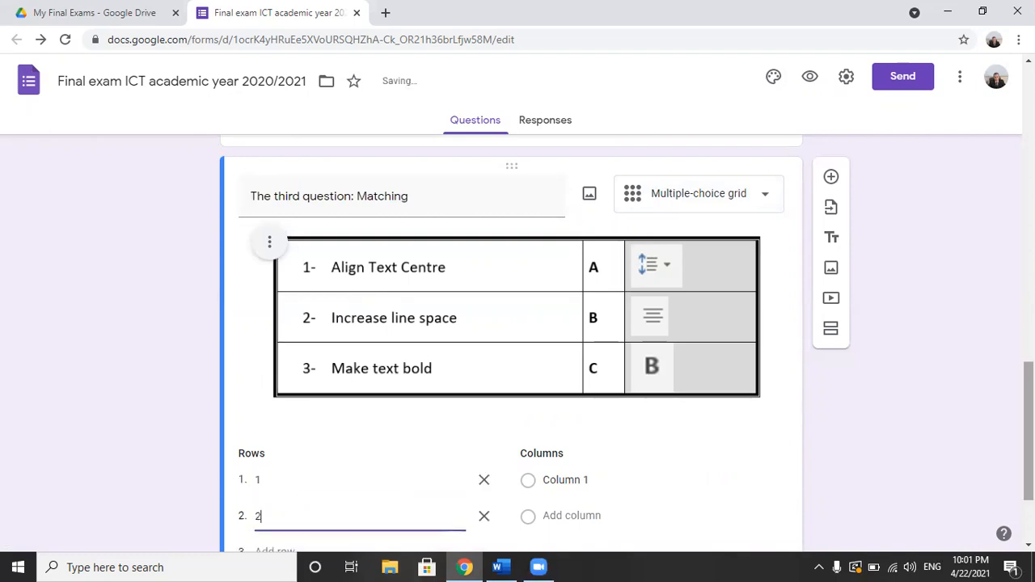
pyautogui.moveTo(1029, 432); pyautogui.dragTo(1029, 446)
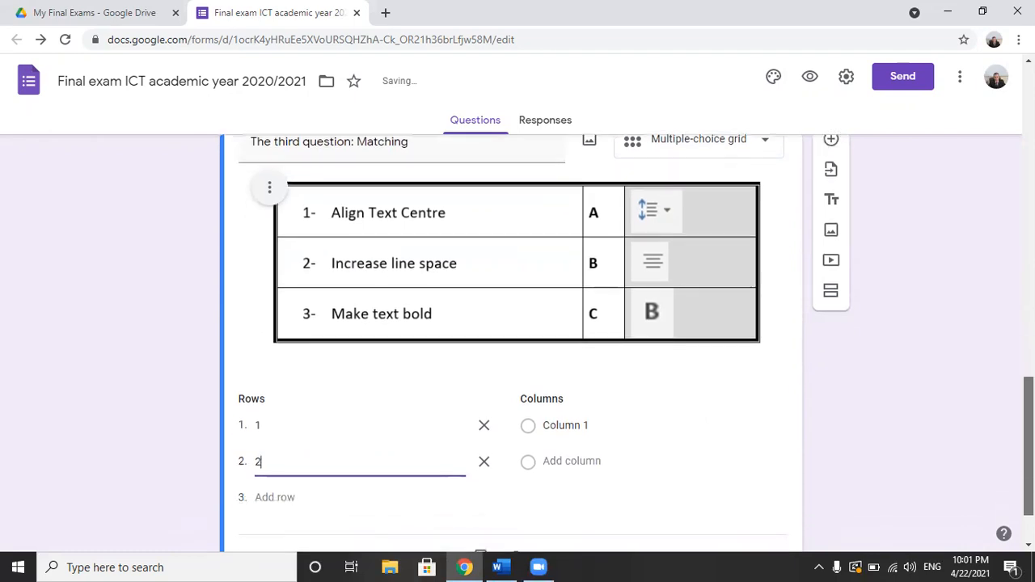
pyautogui.click(283, 497)
pyautogui.write('3')
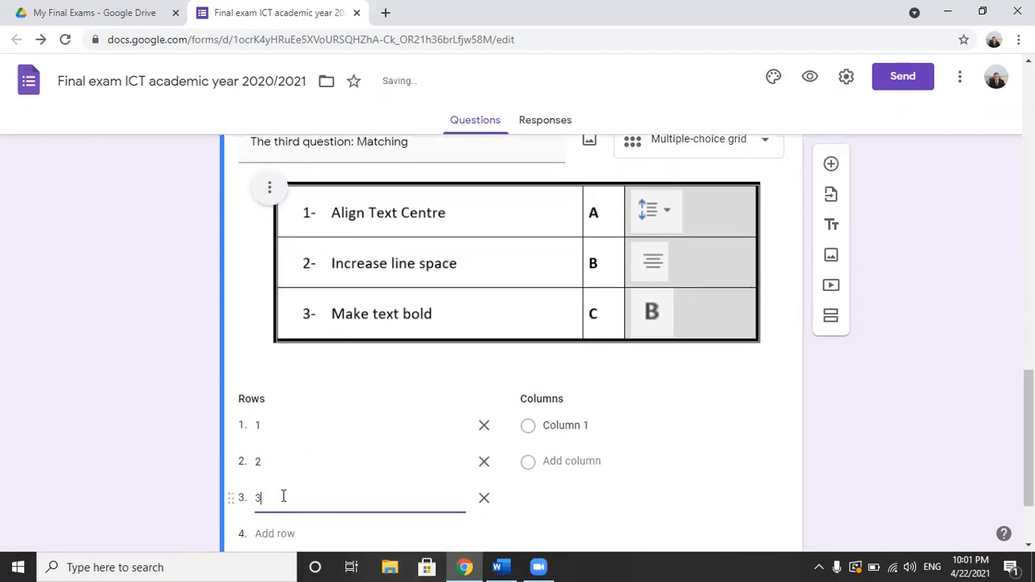
# Step: Name the grid's three columns A, B and C, and add a new blank question below the matching question
pyautogui.click(559, 421)
pyautogui.write('A')
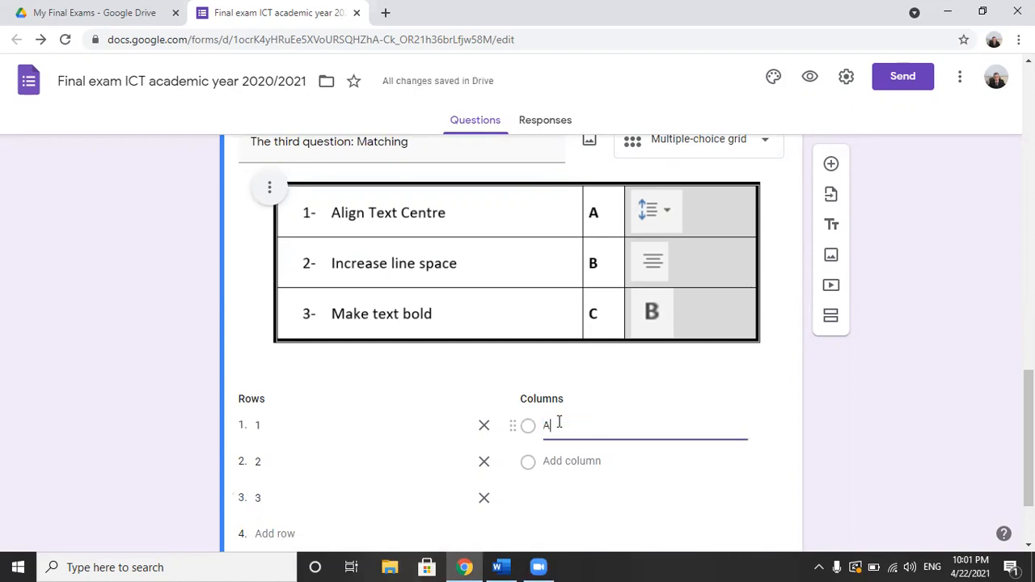
pyautogui.click(565, 459)
pyautogui.write('B')
pyautogui.click(567, 497)
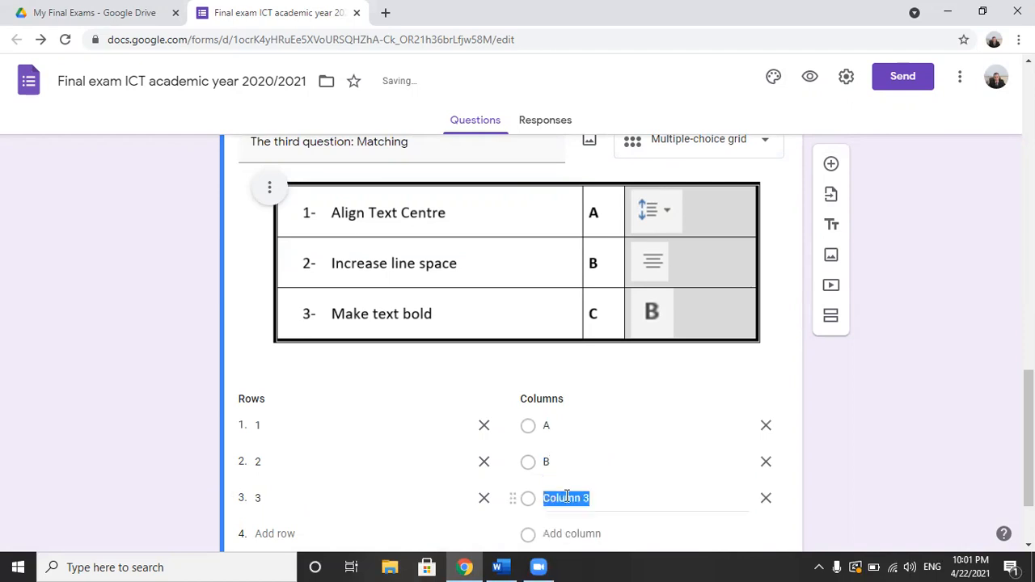
pyautogui.write('C')
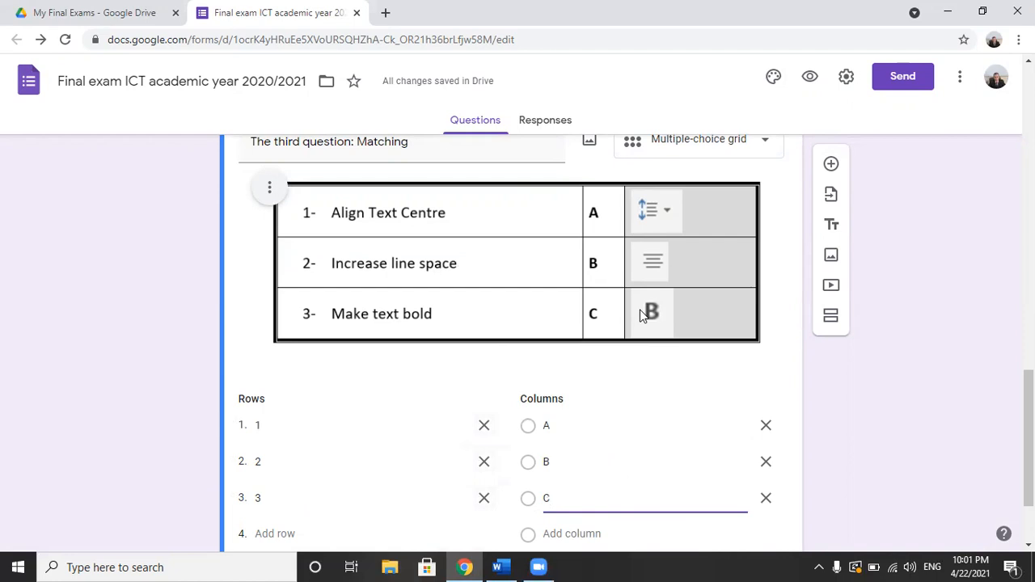
pyautogui.scroll(-2, 511, 339)
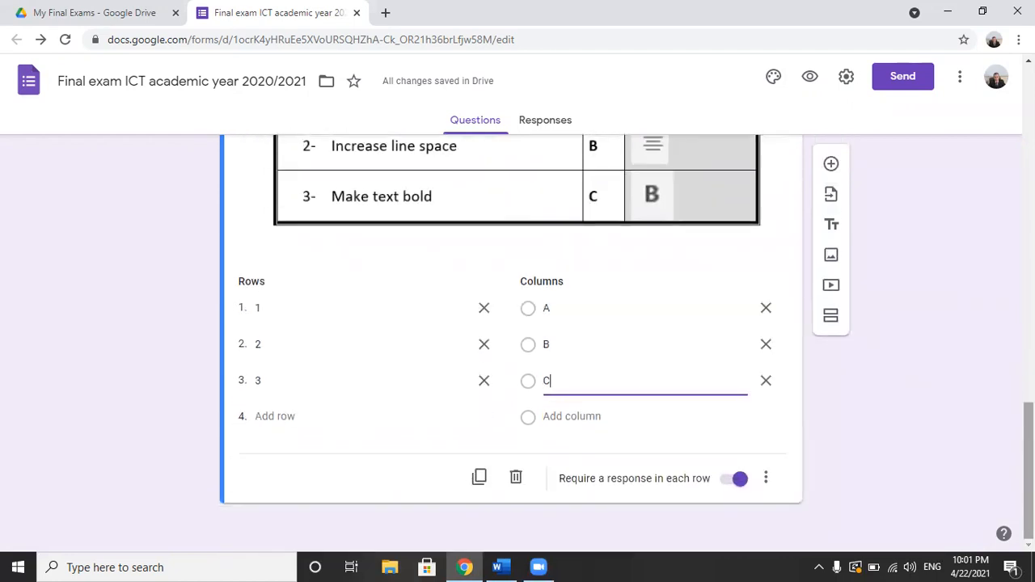
pyautogui.click(830, 164)
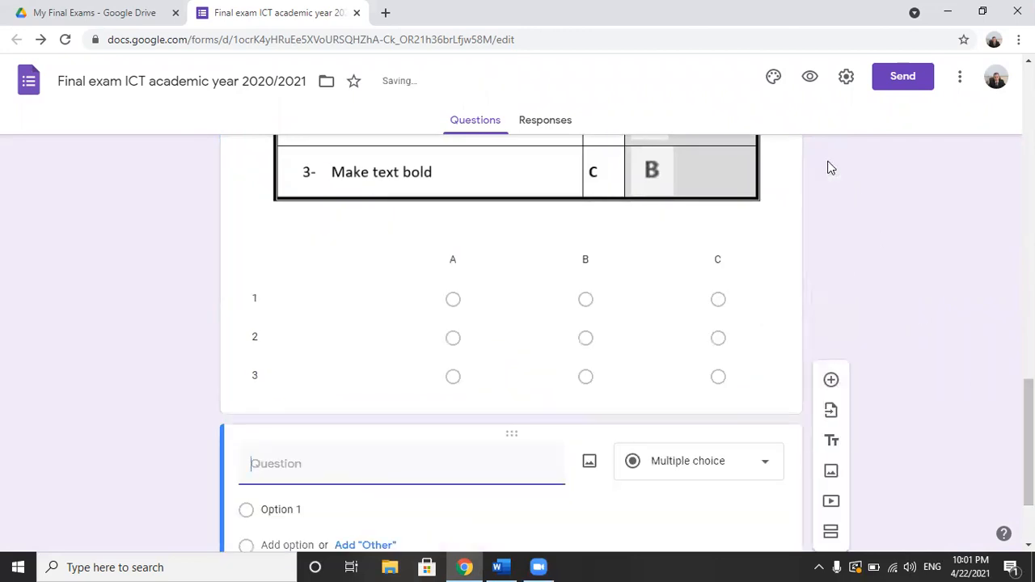
# Step: Switch to the Word exam and select the heading "Question 4: Complete the following sentences:"
pyautogui.hotkey('alt', 'Tab')
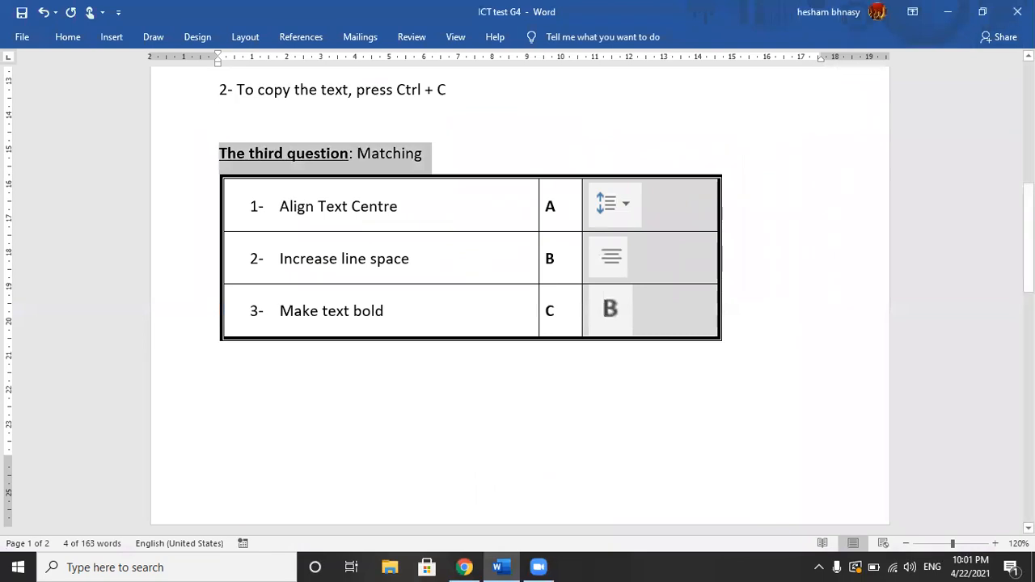
pyautogui.moveTo(1029, 217); pyautogui.dragTo(1028, 309)
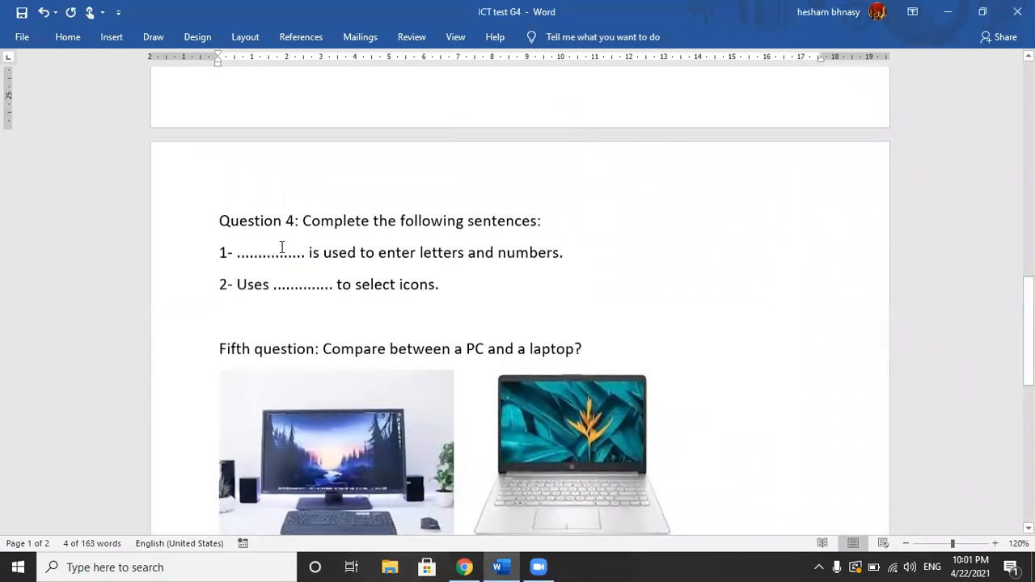
pyautogui.moveTo(219, 221); pyautogui.dragTo(549, 229)
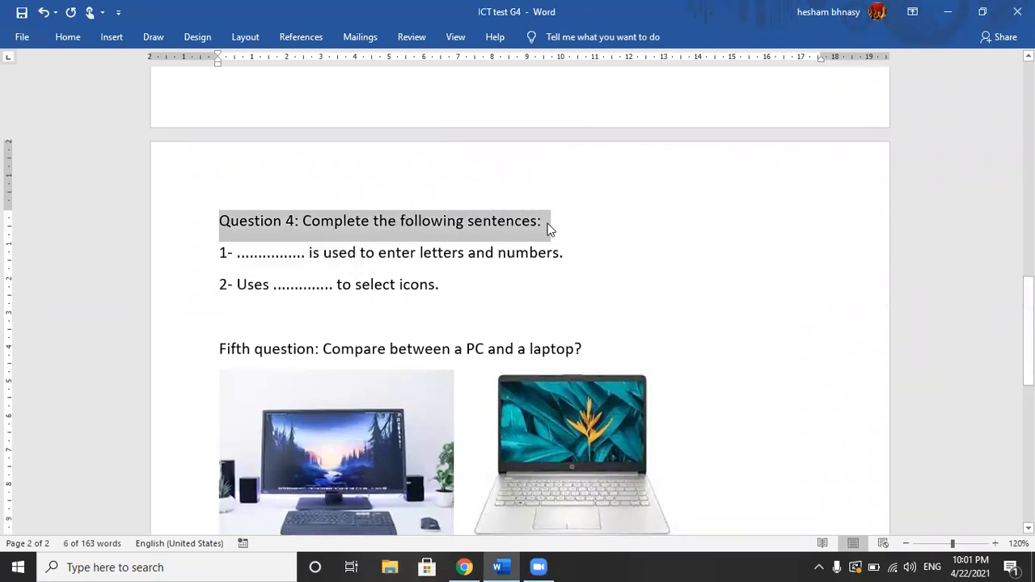
# Step: In the Google Form, add a title block above the blank question and title it "The third question: Matching"
pyautogui.hotkey('alt', 'Tab')
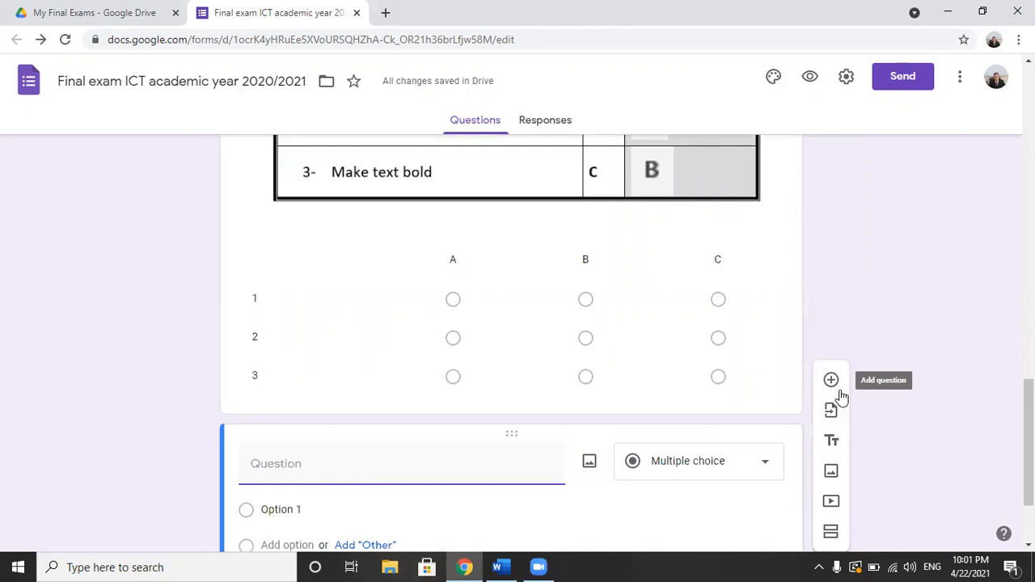
pyautogui.click(834, 443)
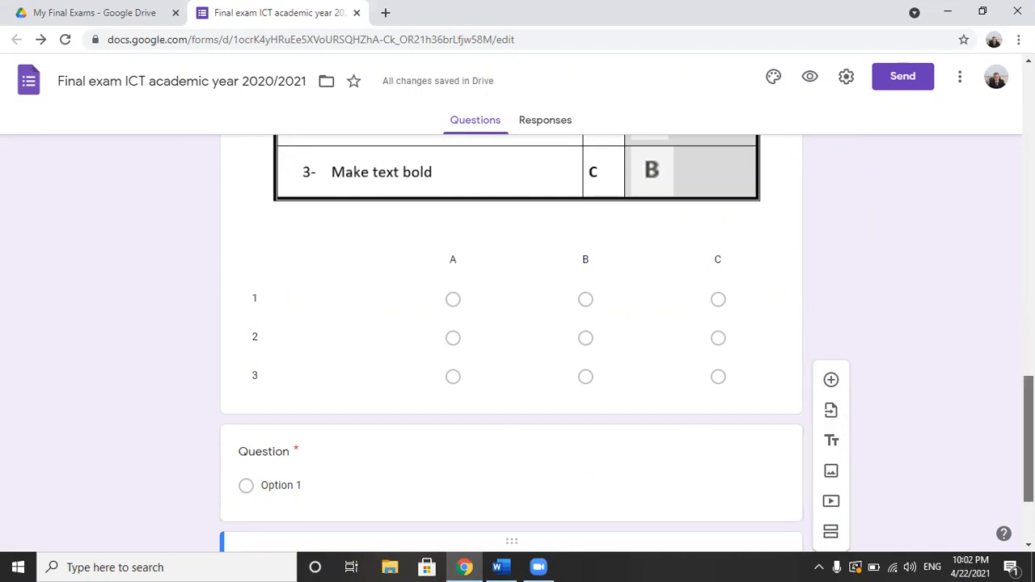
pyautogui.moveTo(511, 458); pyautogui.dragTo(506, 353)
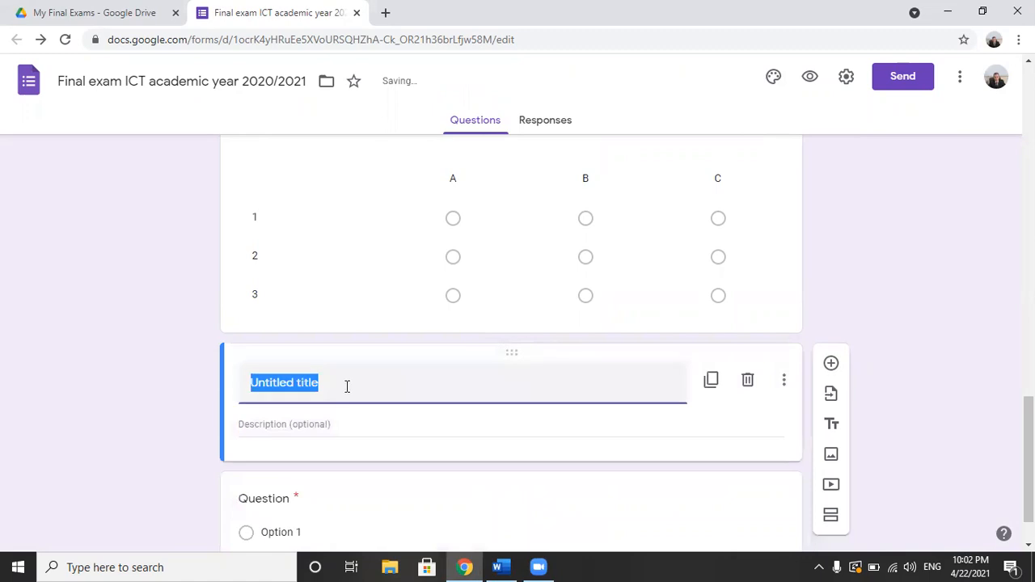
pyautogui.write('The third question: Matching')
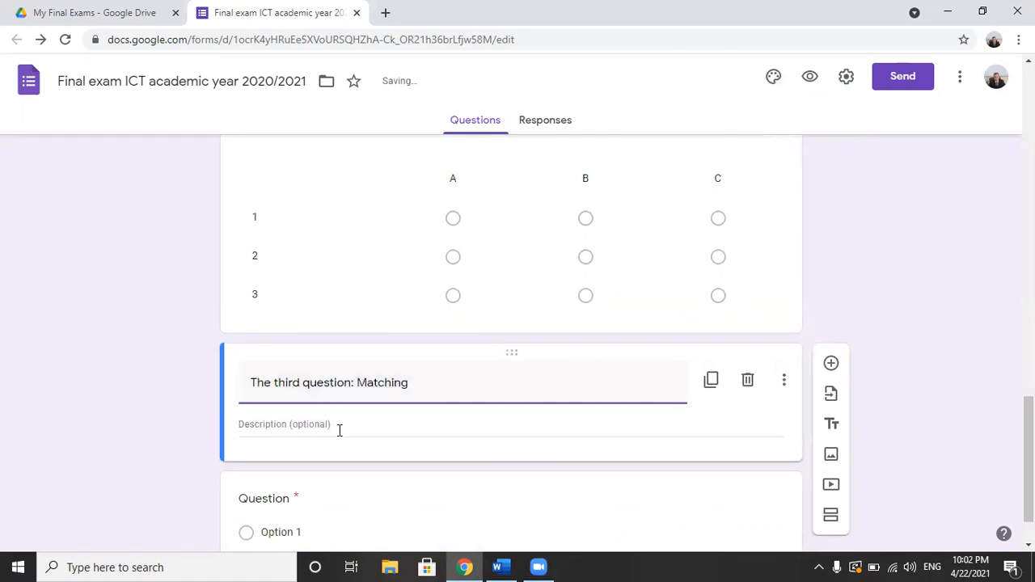
# Step: Copy sentence 1, "1- ................ is used to enter letters and numbers.", from the Word exam into the form's blank question
pyautogui.hotkey('alt', 'Tab')
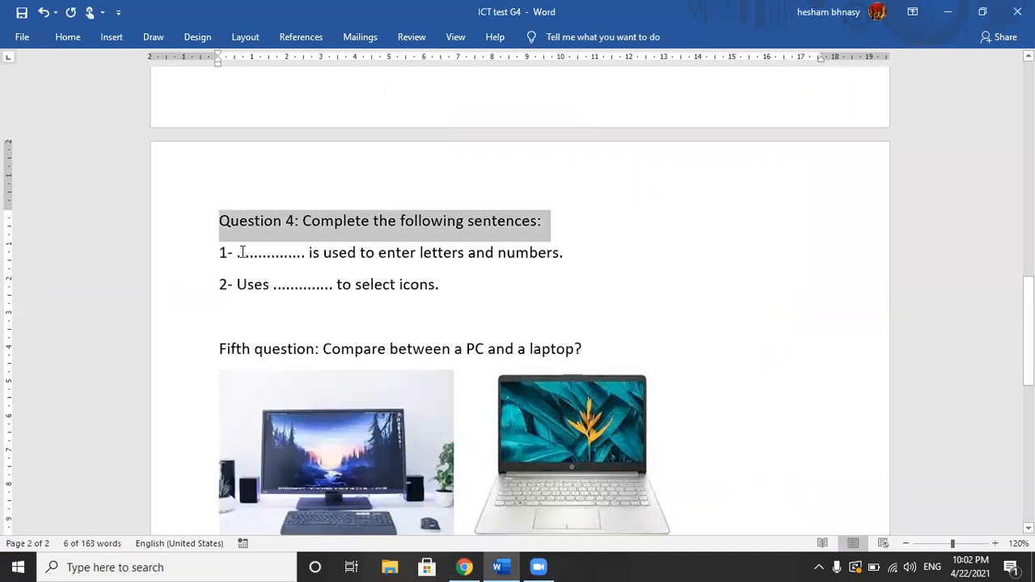
pyautogui.moveTo(212, 259); pyautogui.dragTo(573, 261)
pyautogui.hotkey('alt', 'Tab')
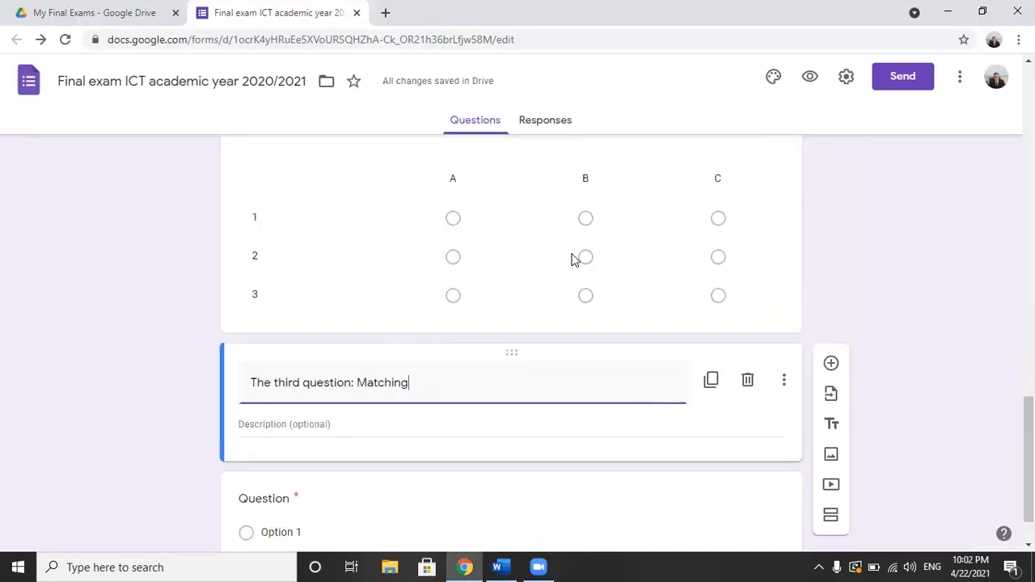
pyautogui.click(282, 501)
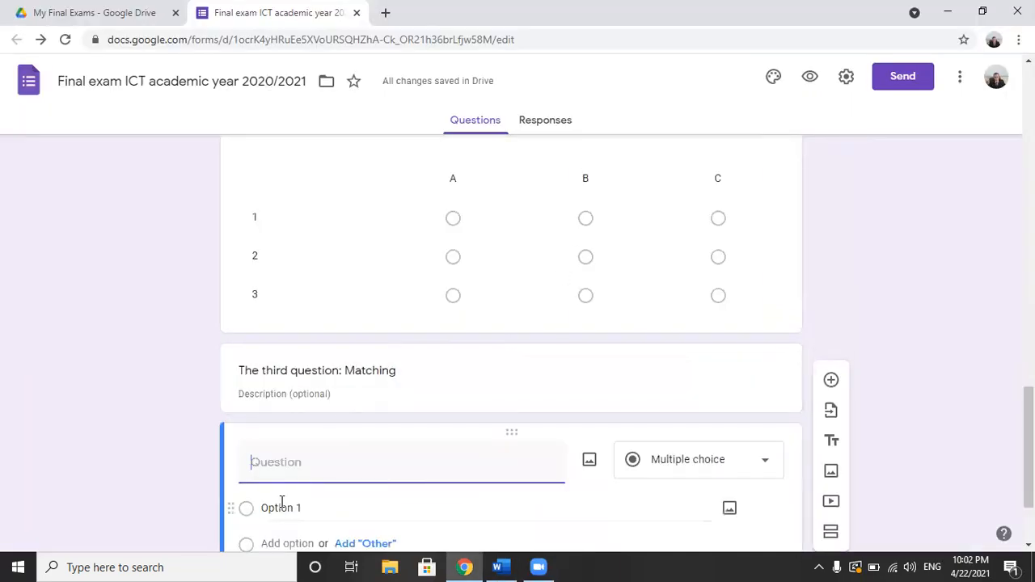
pyautogui.write('1- ............... is used to enter letters and numbers.')
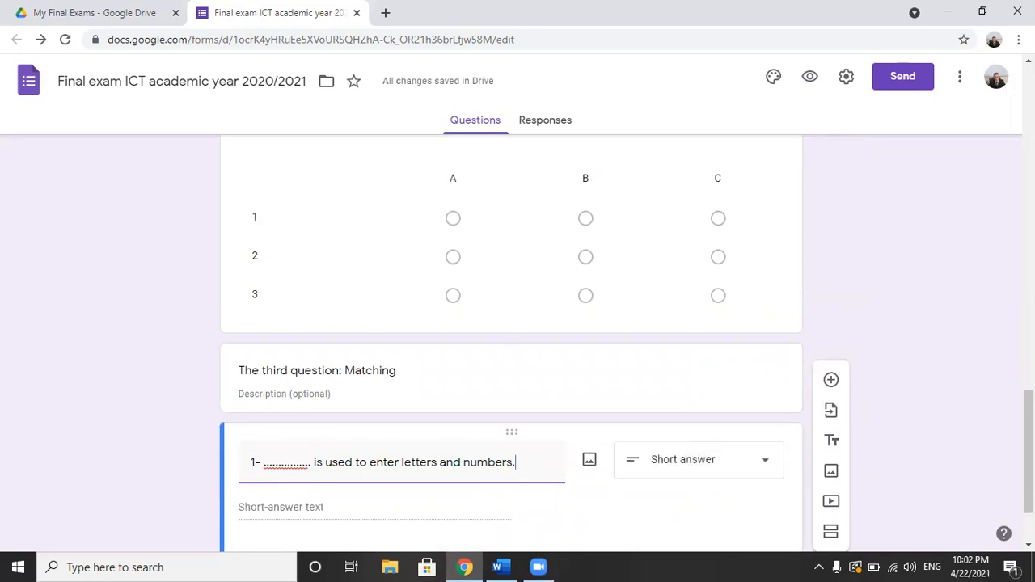
# Step: Duplicate the sentence 1 question and replace the copy's text with "2- Uses .............. to select icons." from the Word exam
pyautogui.moveTo(1028, 428); pyautogui.dragTo(1028, 454)
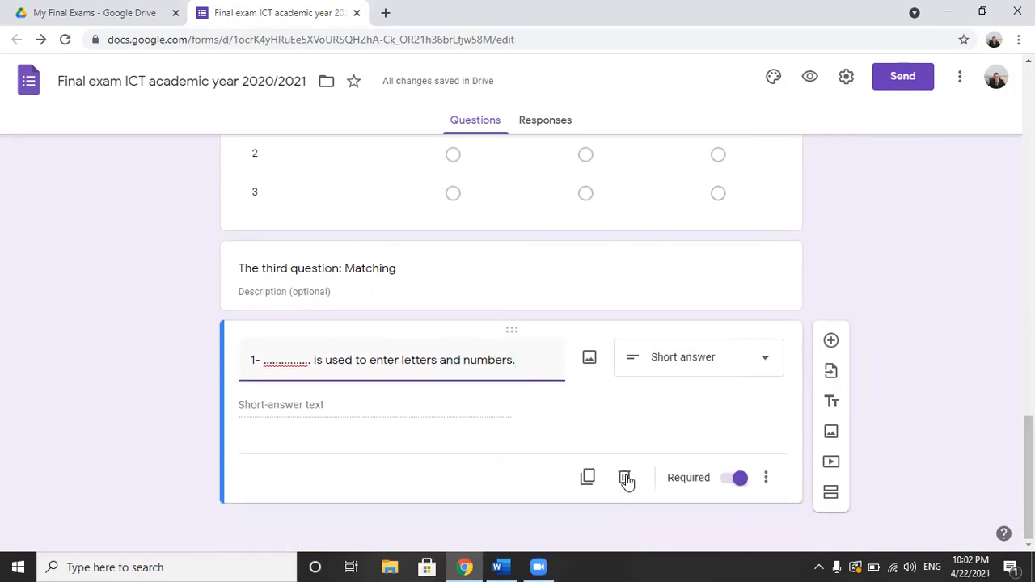
pyautogui.click(591, 478)
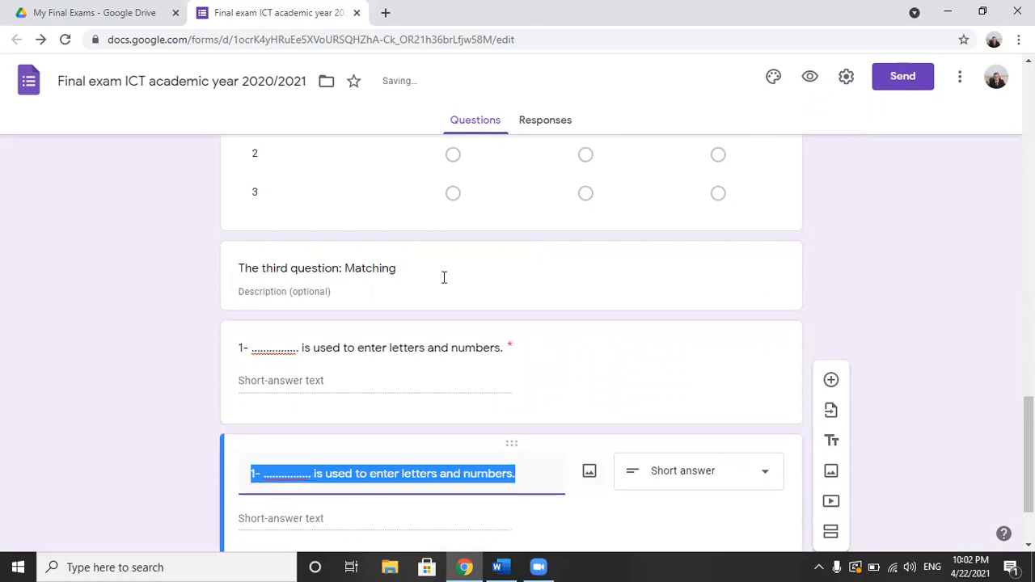
pyautogui.hotkey('alt', 'Tab')
pyautogui.hotkey('ctrl', 'c')
pyautogui.hotkey('alt', 'Tab')
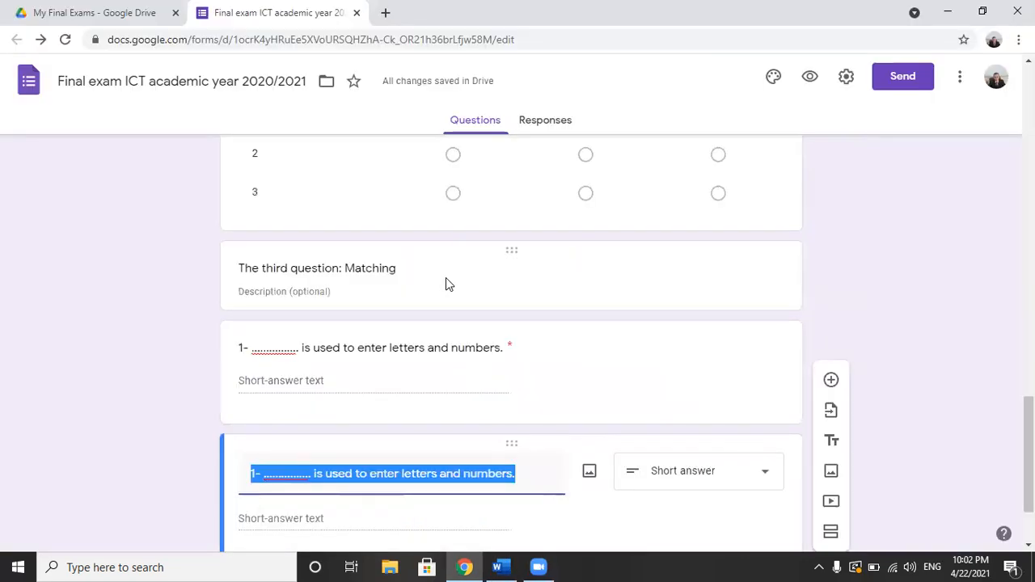
pyautogui.hotkey('ctrl', 'v')
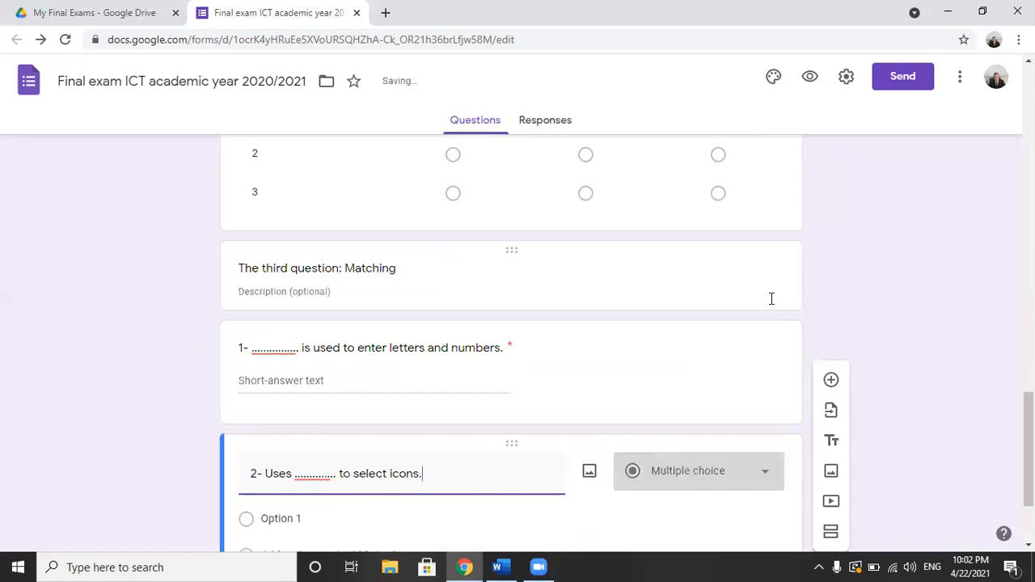
# Step: Set the answer type of the "2- Uses .............. to select icons." question to Short answer
pyautogui.click(750, 478)
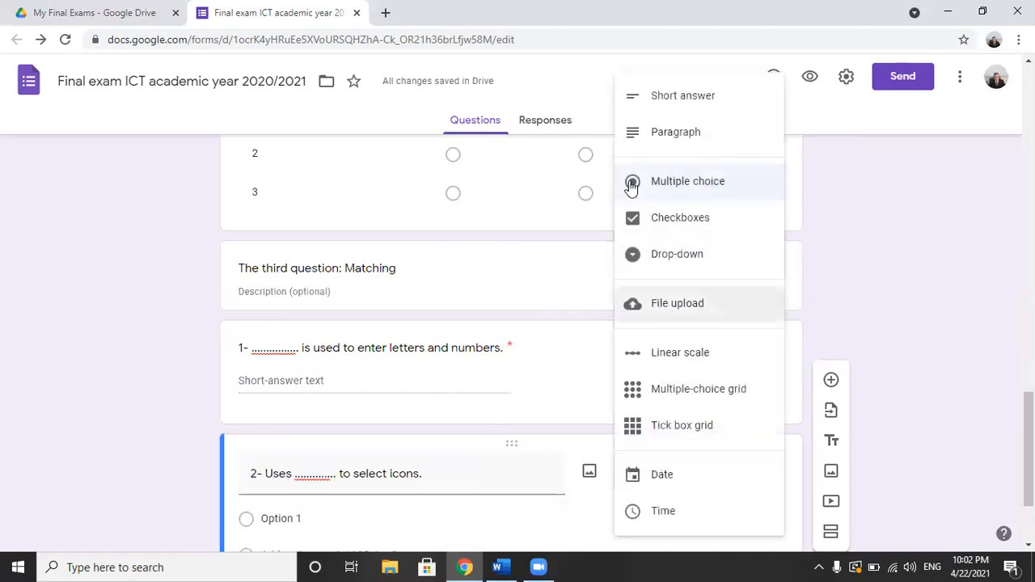
pyautogui.click(684, 98)
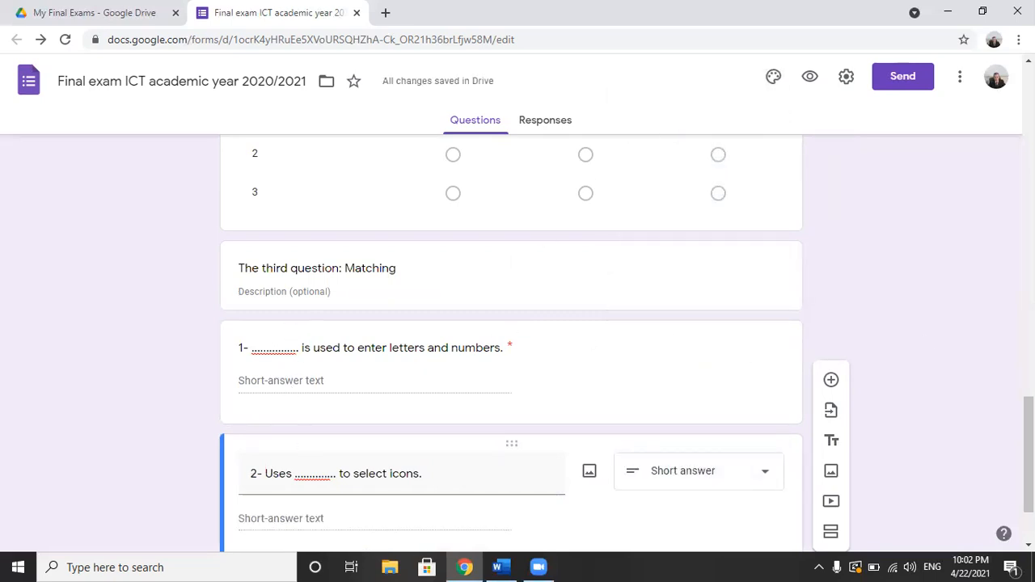
pyautogui.moveTo(1029, 454); pyautogui.dragTo(1028, 482)
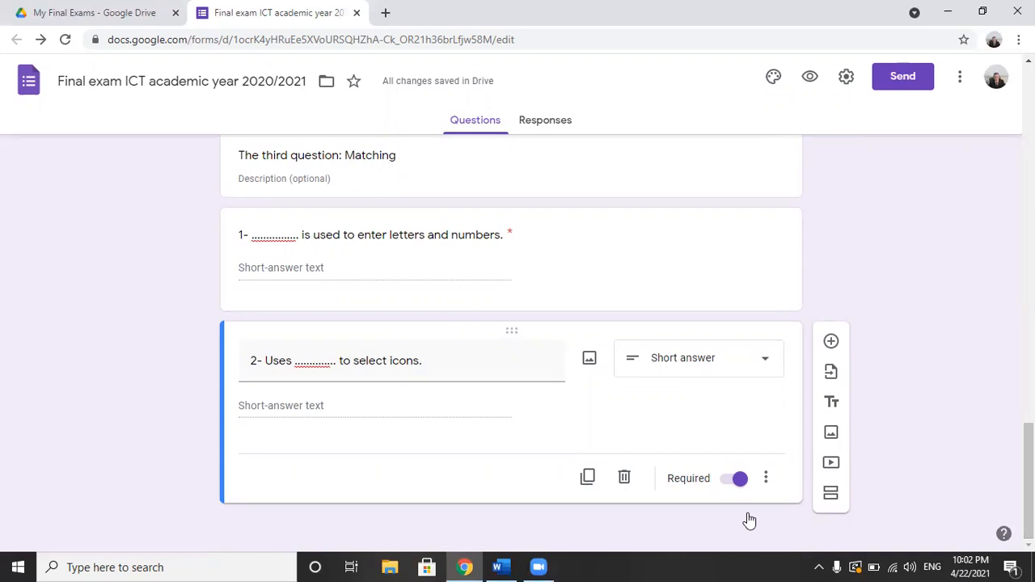
# Step: Examine the fifth question in the Word exam and its separate PC and laptop pictures
pyautogui.click(502, 567)
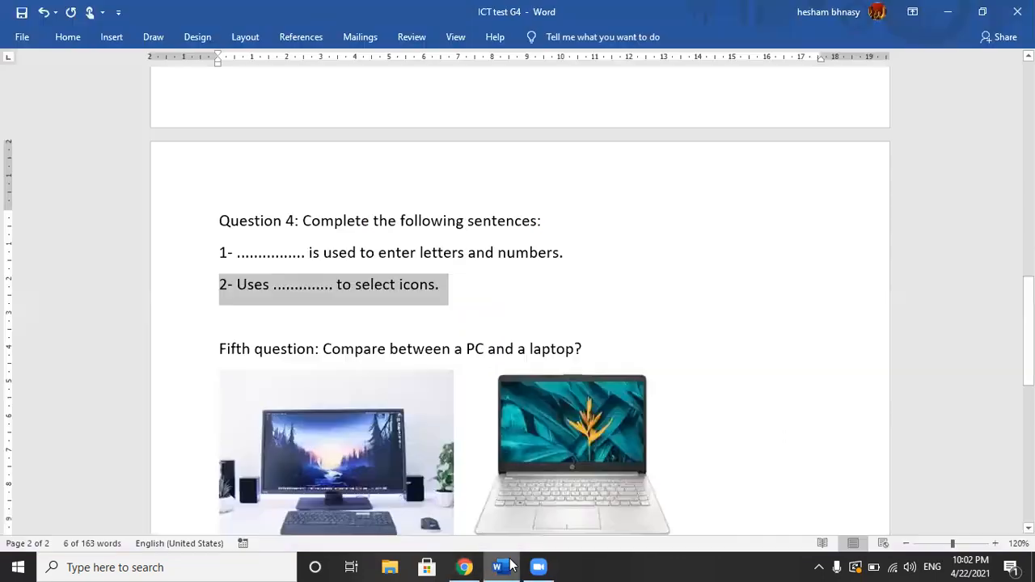
pyautogui.click(580, 350)
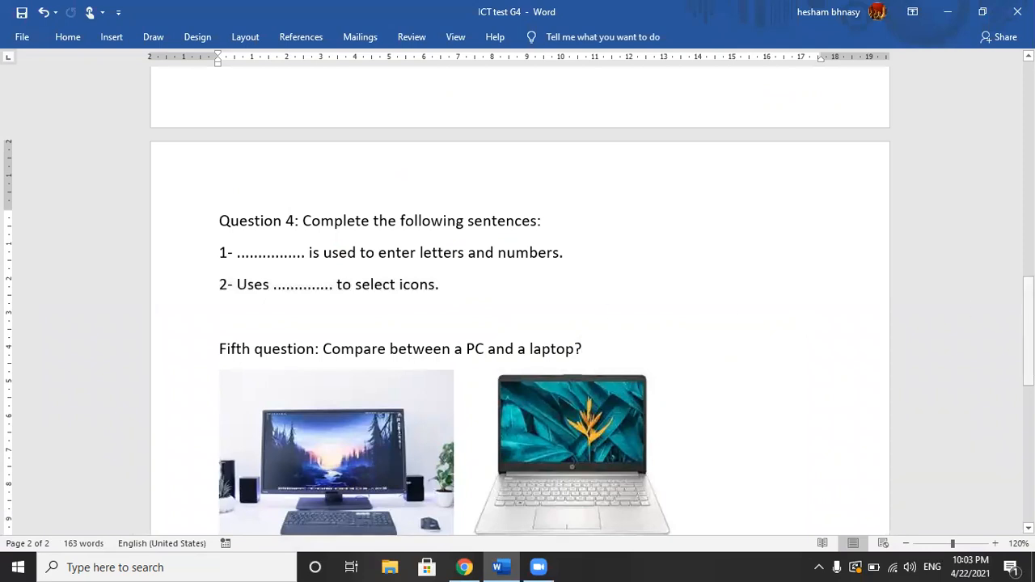
pyautogui.moveTo(1028, 323); pyautogui.dragTo(1028, 350)
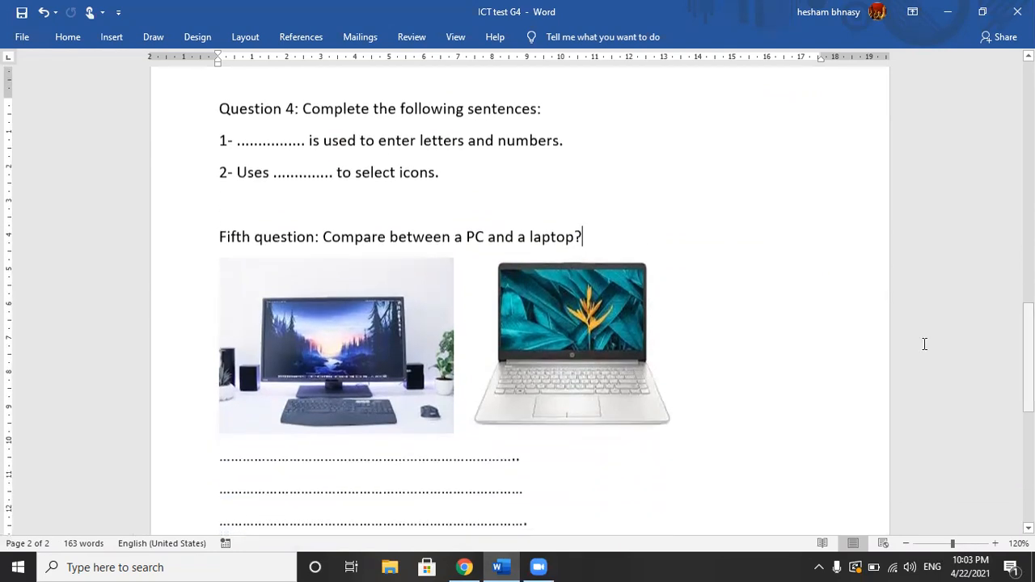
pyautogui.click(435, 336)
pyautogui.click(555, 330)
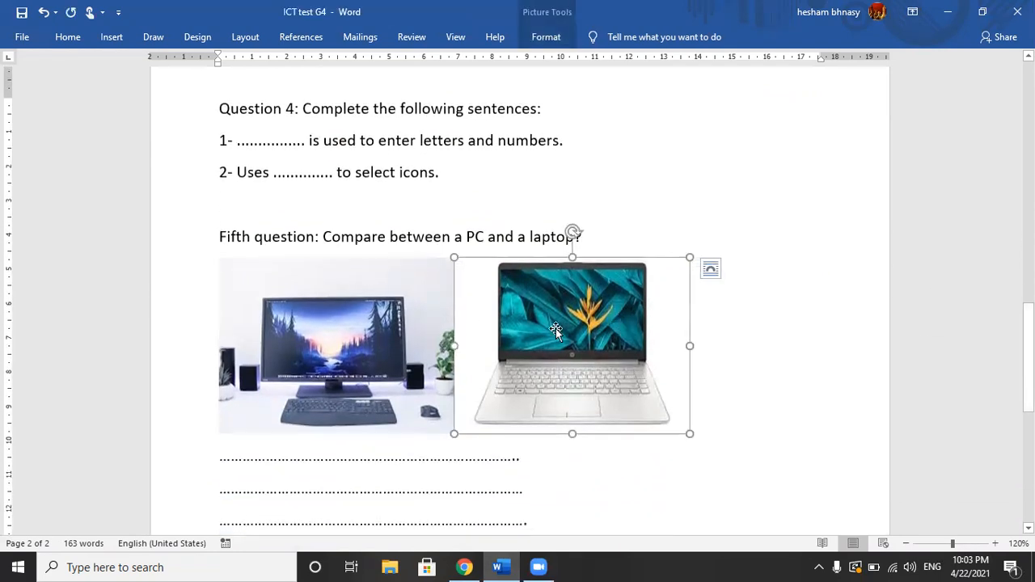
pyautogui.click(347, 325)
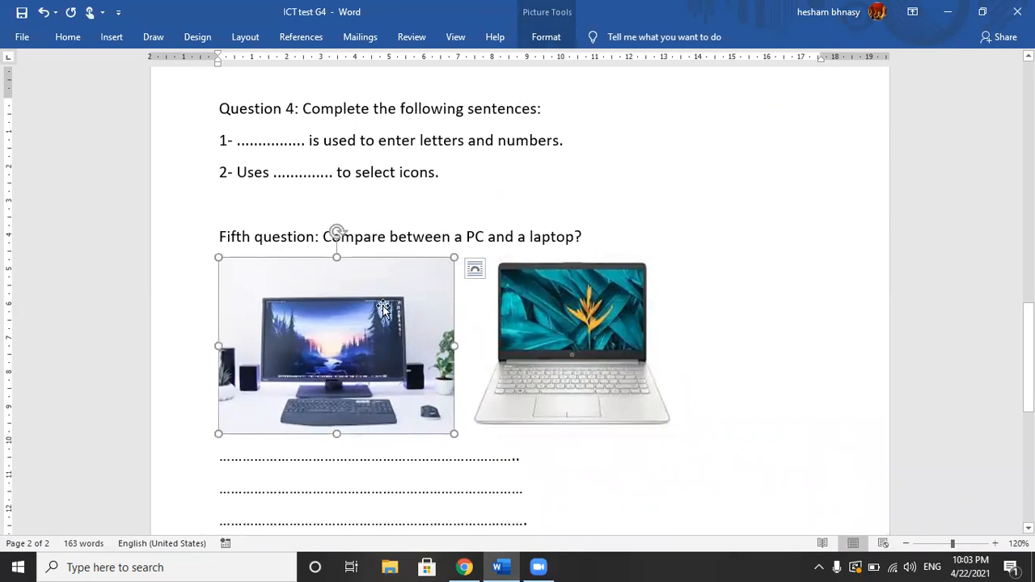
pyautogui.click(531, 303)
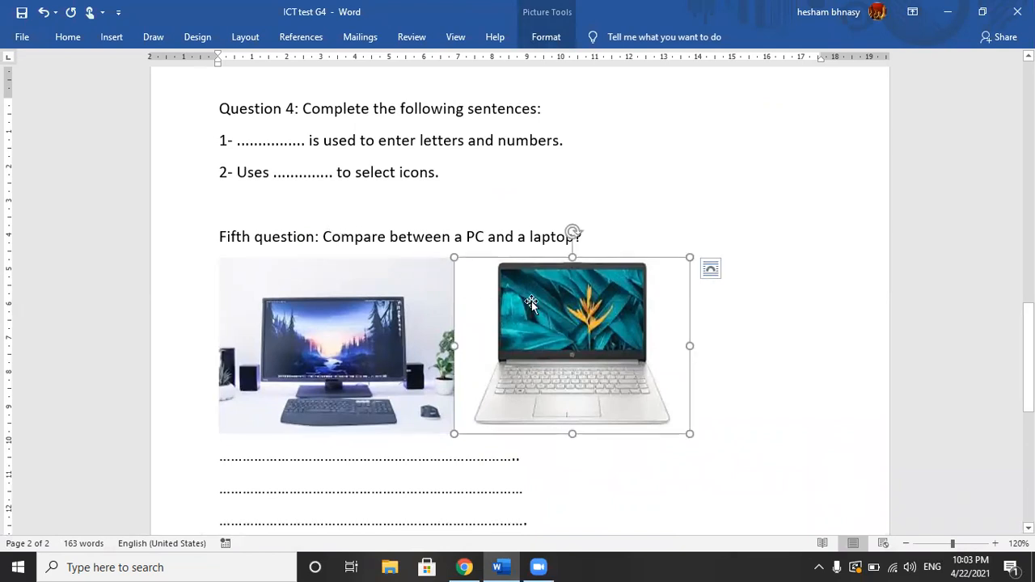
pyautogui.click(382, 310)
pyautogui.click(539, 321)
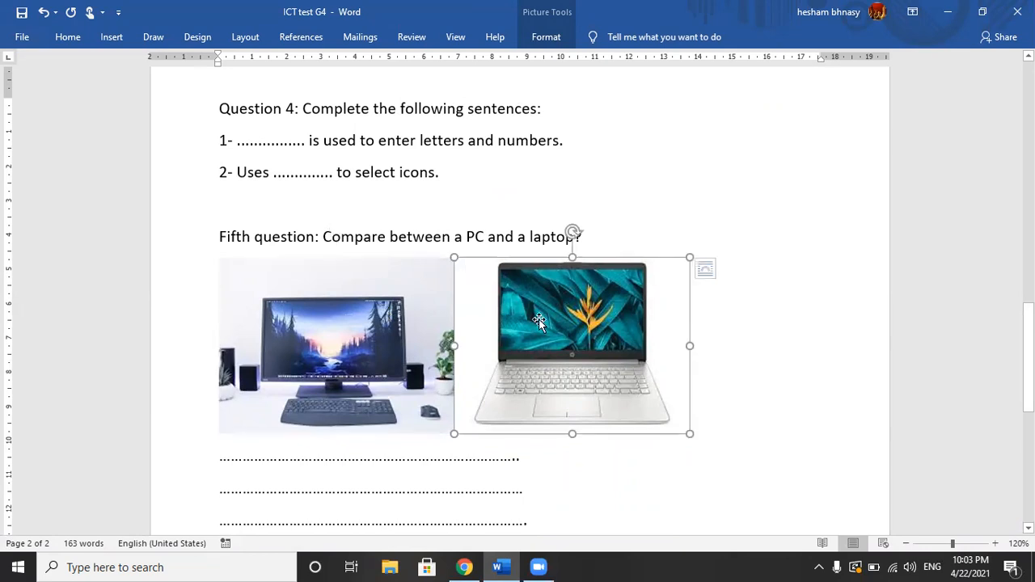
pyautogui.click(369, 309)
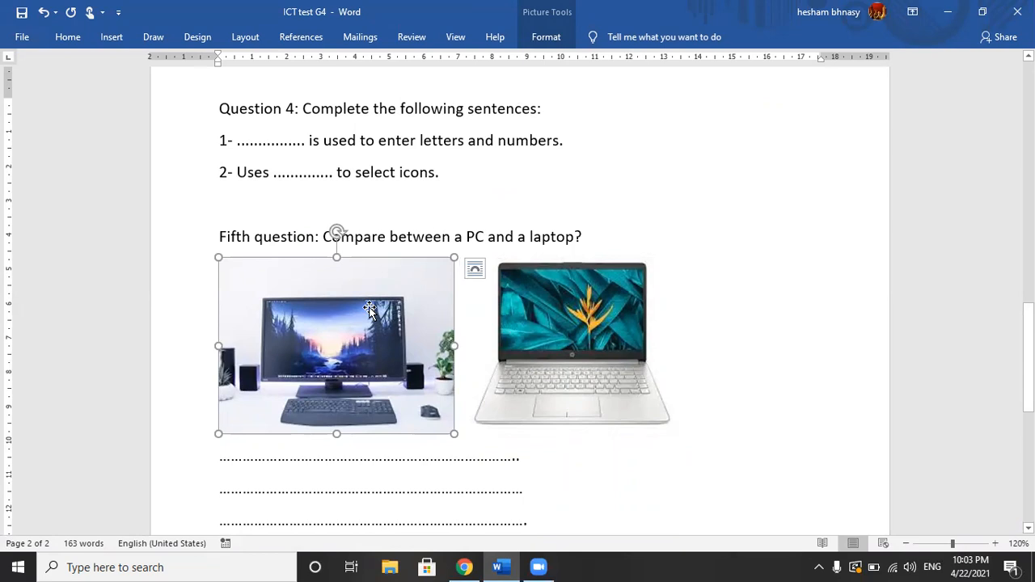
pyautogui.click(512, 297)
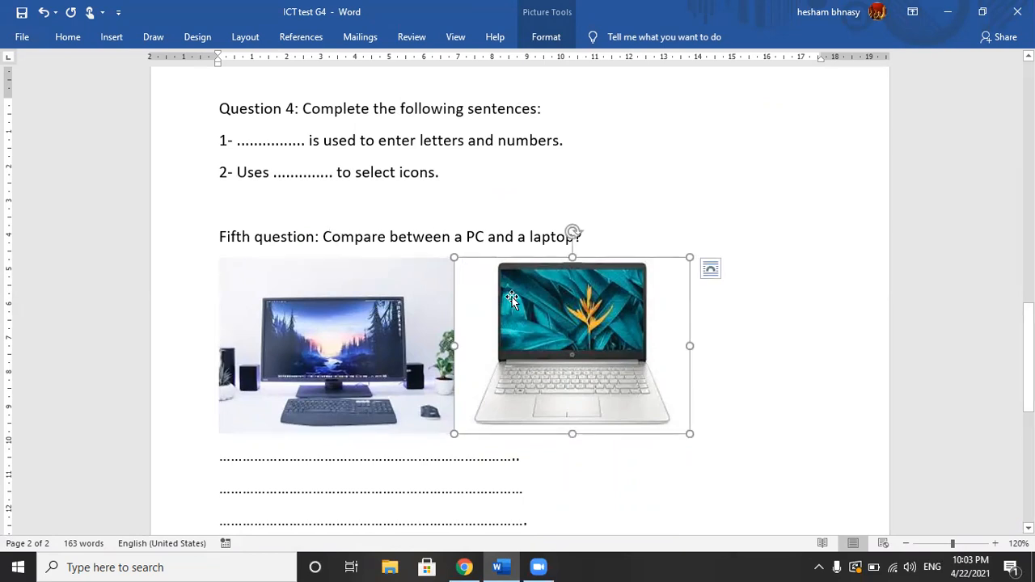
pyautogui.click(408, 315)
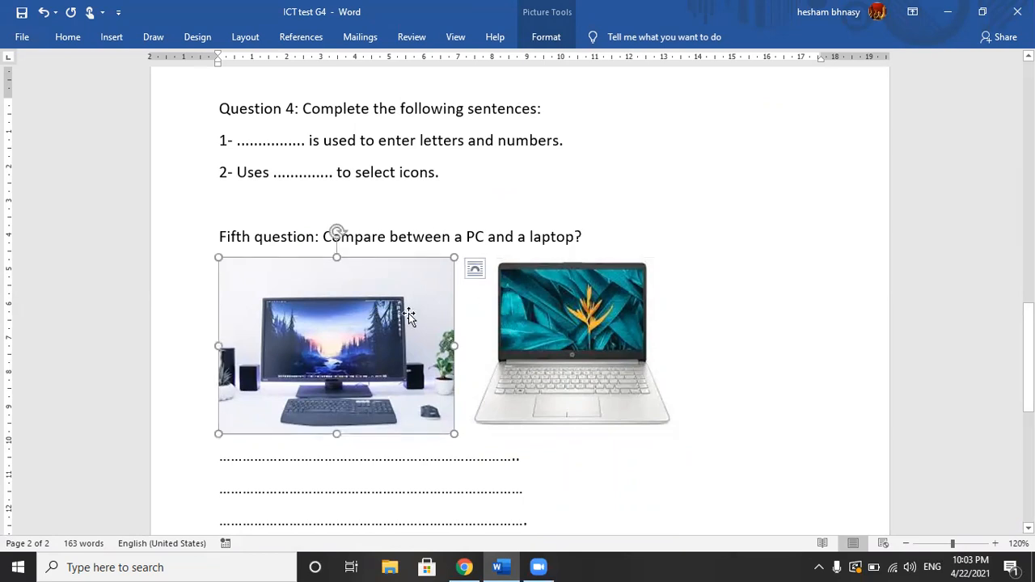
pyautogui.click(518, 316)
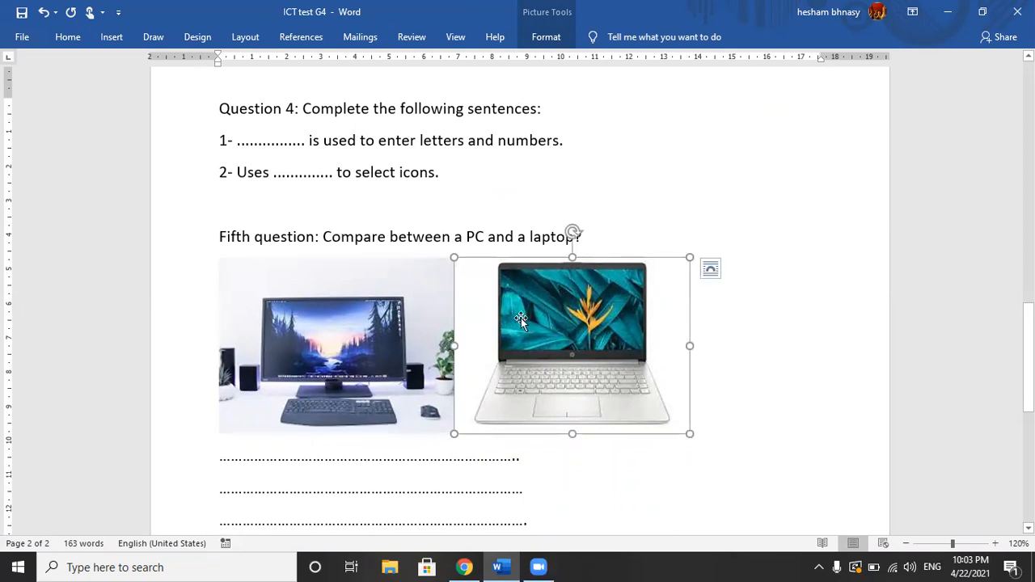
pyautogui.click(378, 329)
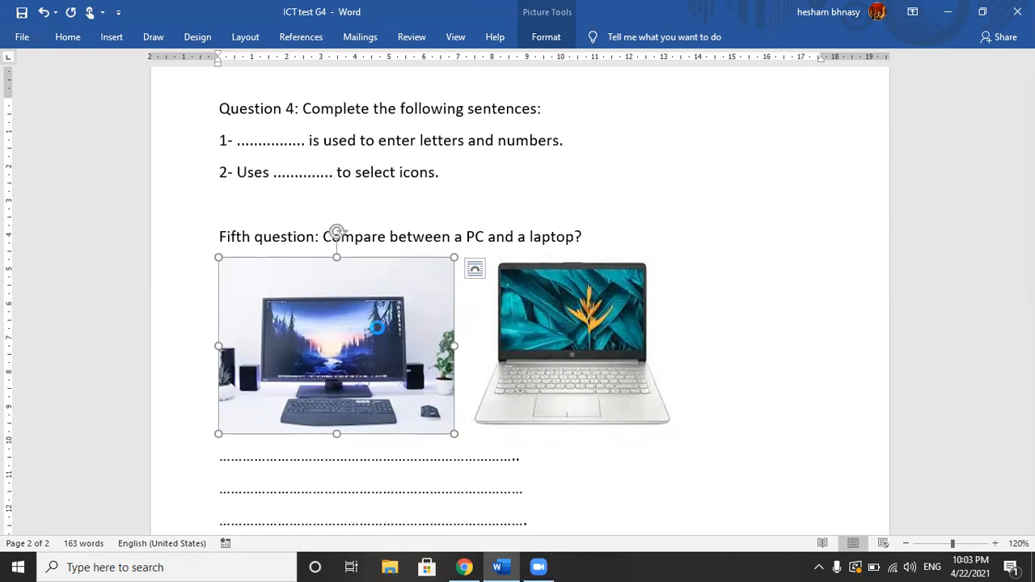
# Step: Create a blank Word document and insert a screen clipping of the exam's PC and laptop pictures together
pyautogui.hotkey('ctrl', 'n')
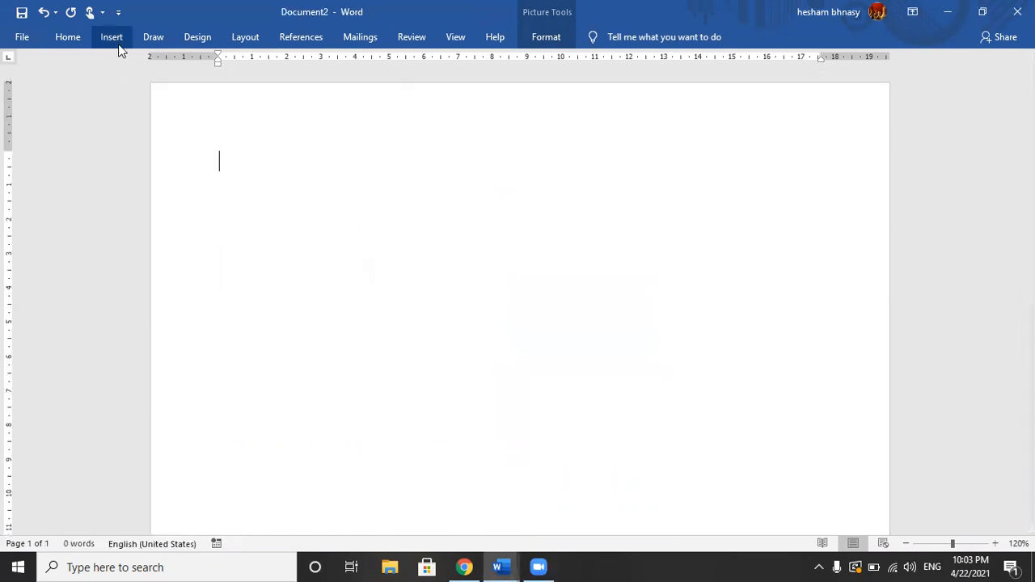
pyautogui.click(115, 38)
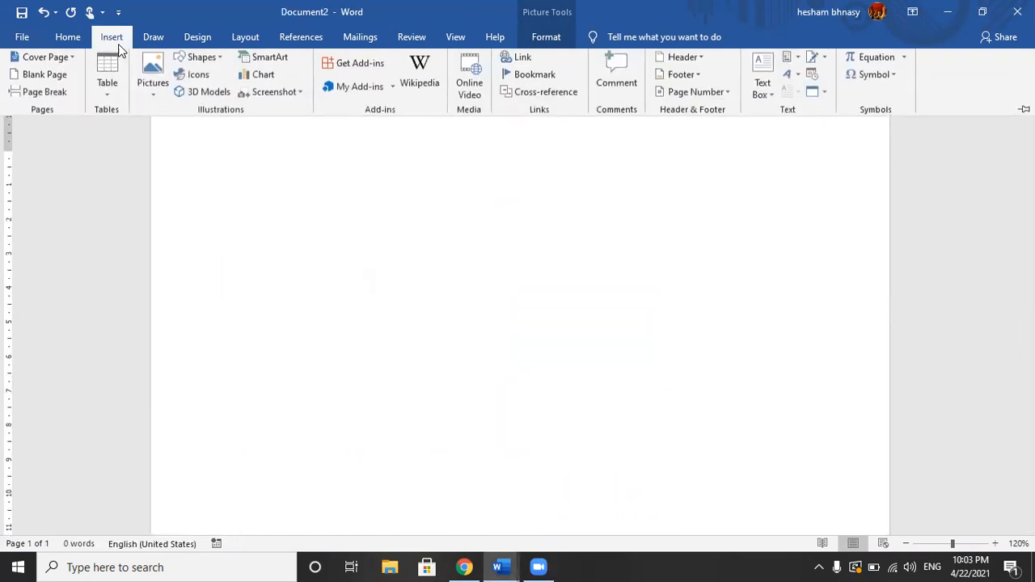
pyautogui.click(302, 92)
pyautogui.click(300, 215)
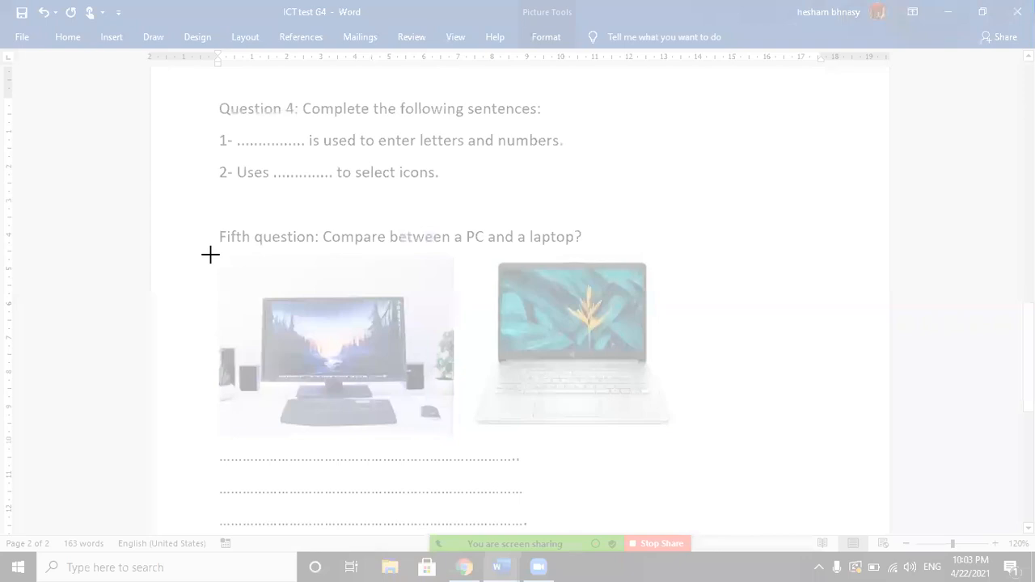
pyautogui.moveTo(209, 253); pyautogui.dragTo(686, 425)
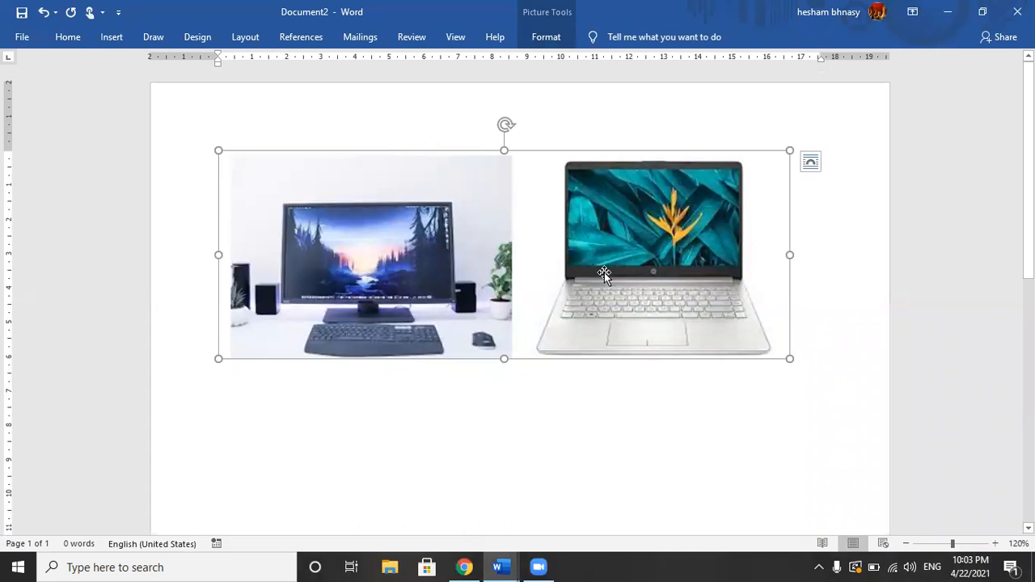
# Step: Save the combined PC and laptop picture to the Desktop as a Portable Network Graphics file named LAPTOP22
pyautogui.rightClick(604, 274)
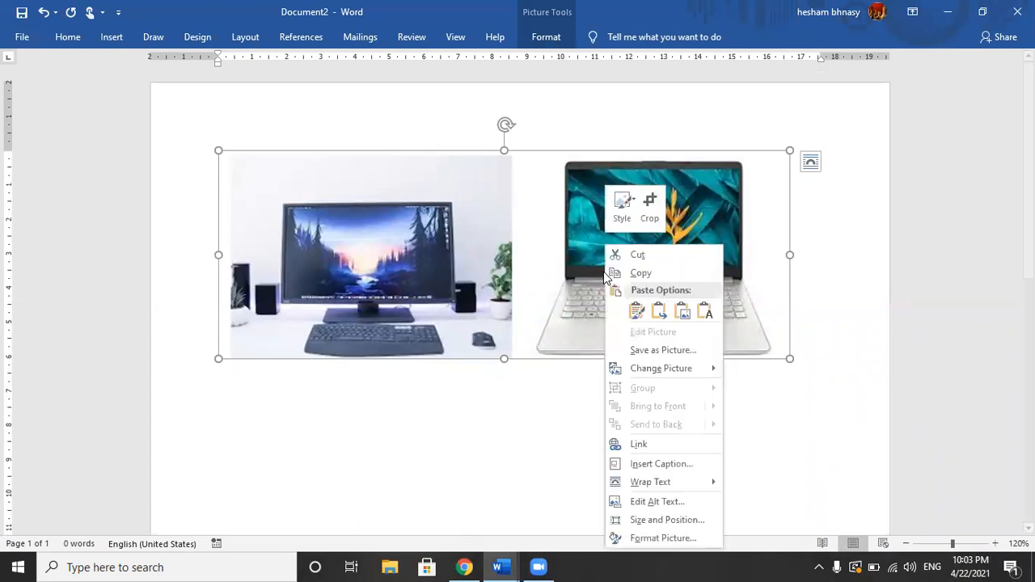
pyautogui.click(679, 352)
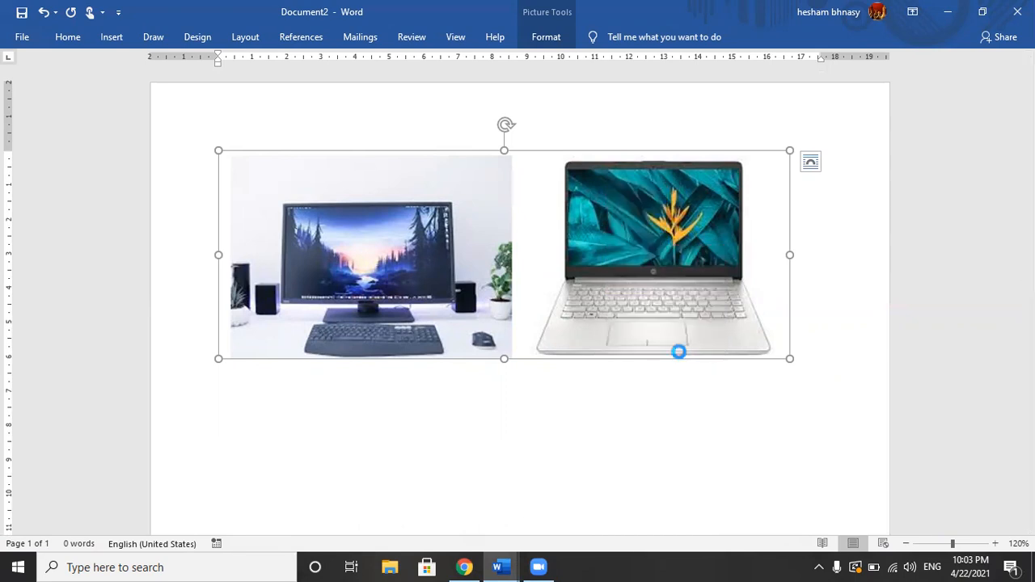
pyautogui.write('LAPTOP22')
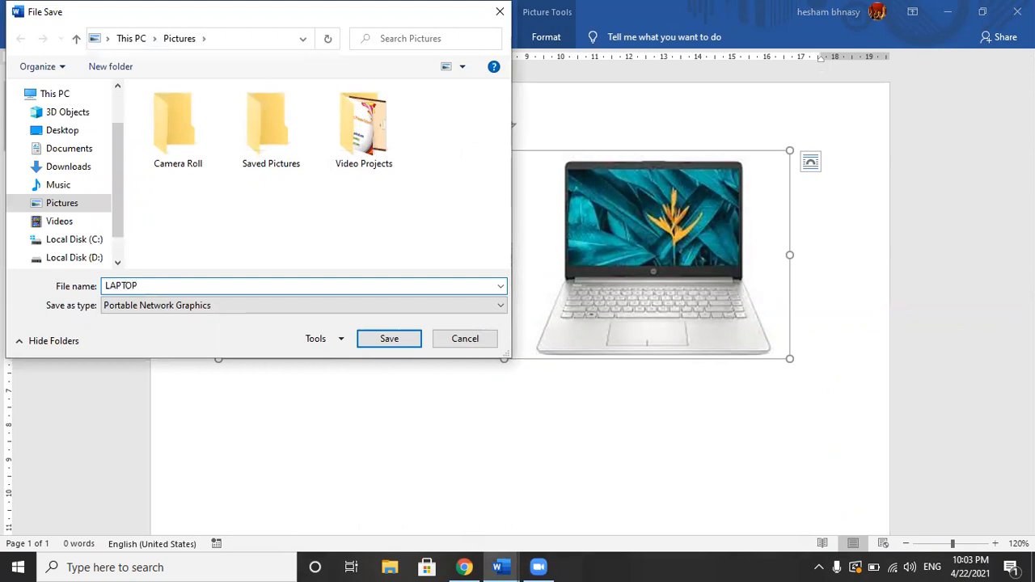
pyautogui.click(86, 134)
pyautogui.click(391, 340)
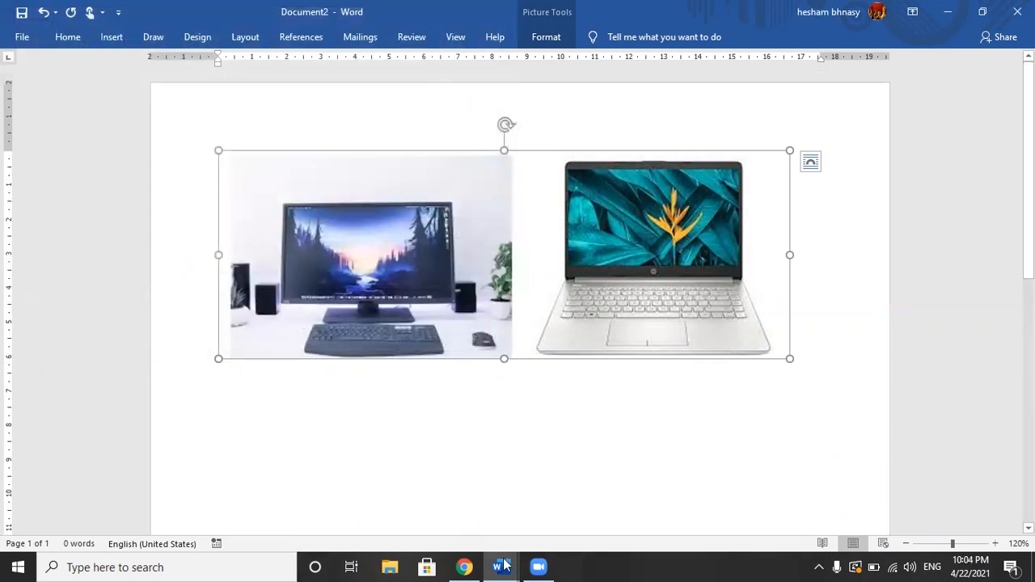
# Step: Switch to the Google Form, add a question after "2- Uses .............. to select icons." and set its answer type to Paragraph
pyautogui.click(463, 566)
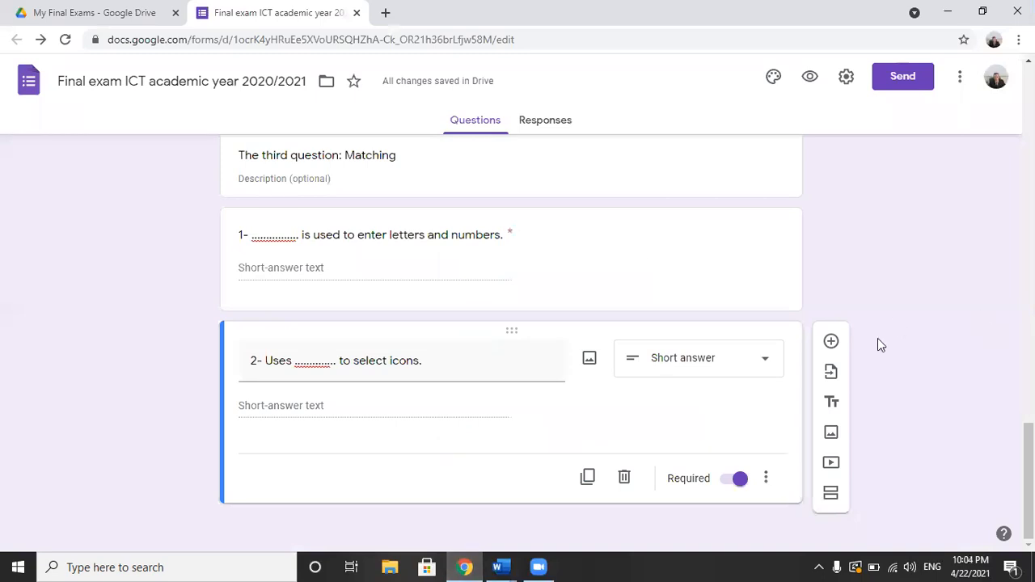
pyautogui.click(830, 344)
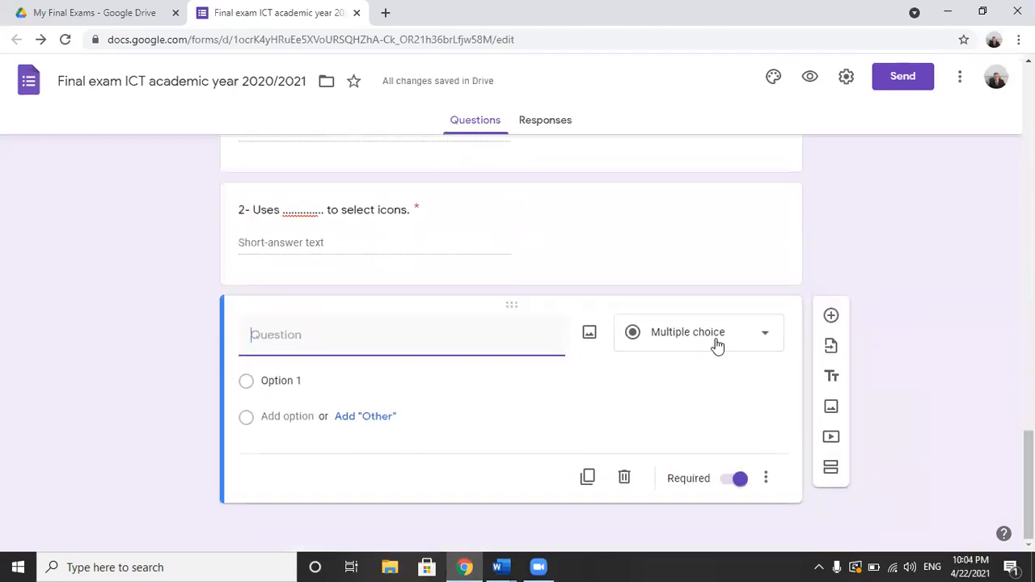
pyautogui.click(716, 345)
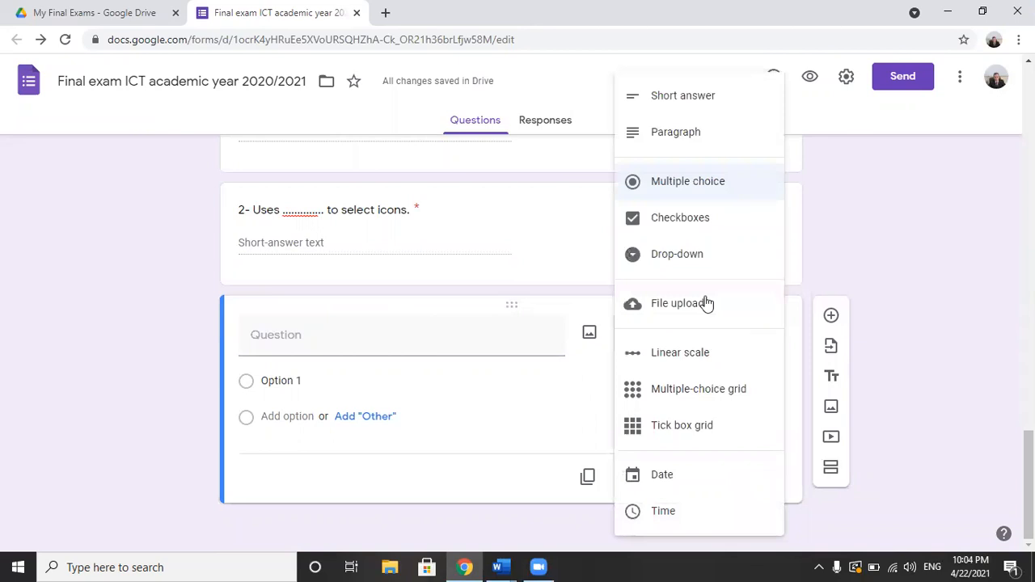
pyautogui.click(678, 133)
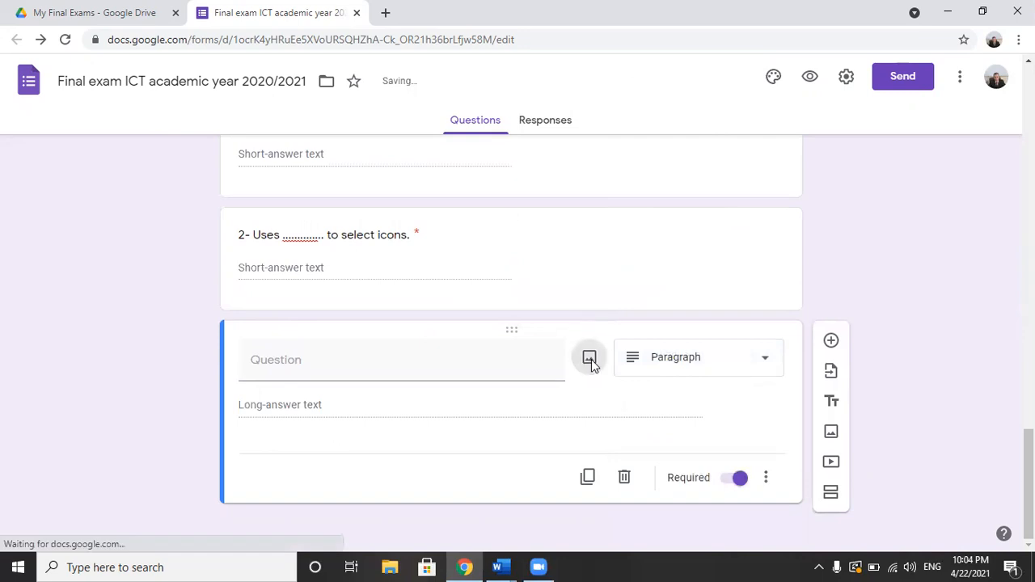
# Step: Insert the image LAPTOP22.png from the Desktop into the new Paragraph question
pyautogui.click(590, 359)
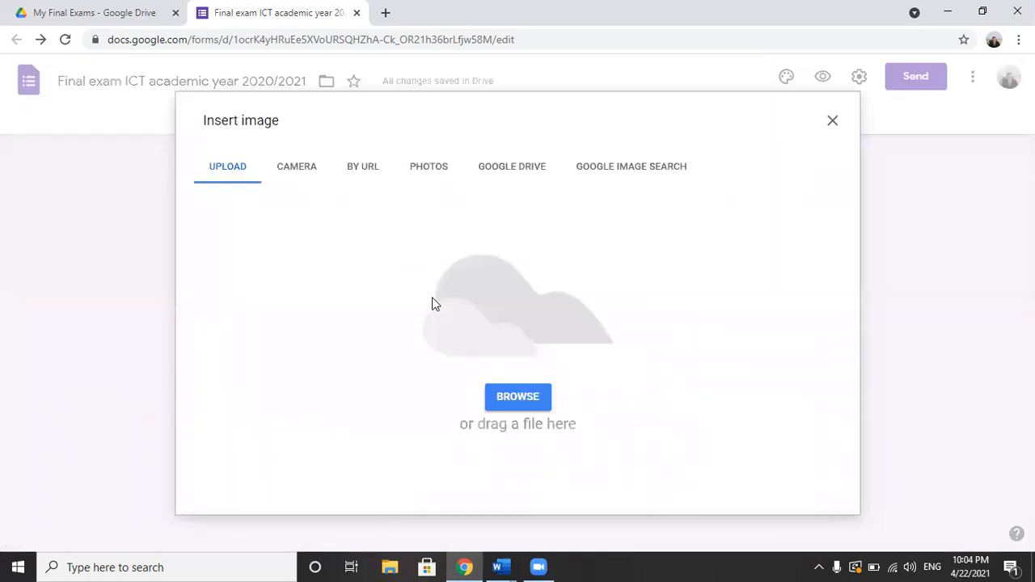
pyautogui.click(516, 396)
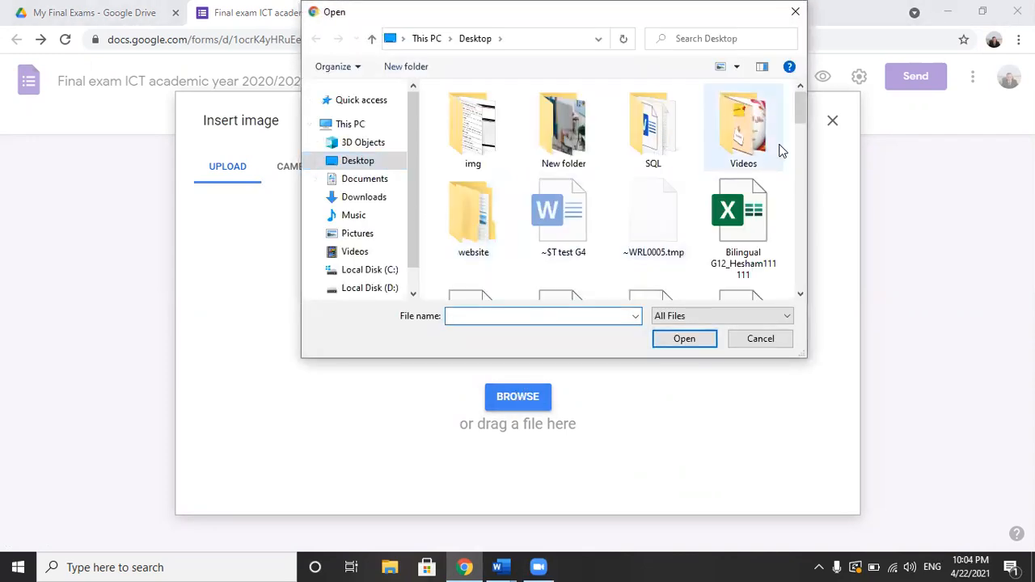
pyautogui.write('LAP')
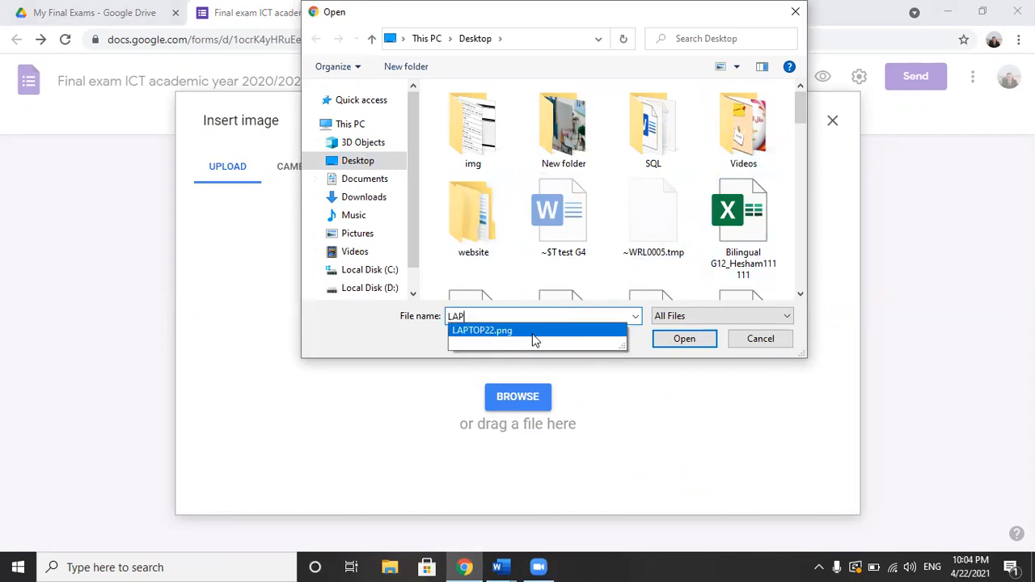
pyautogui.press('Return')
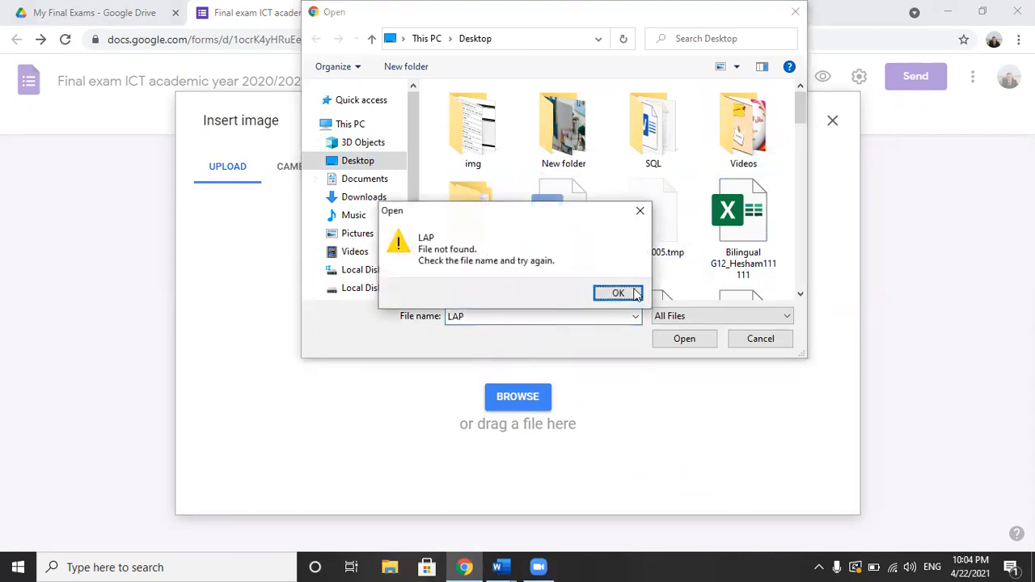
pyautogui.click(635, 293)
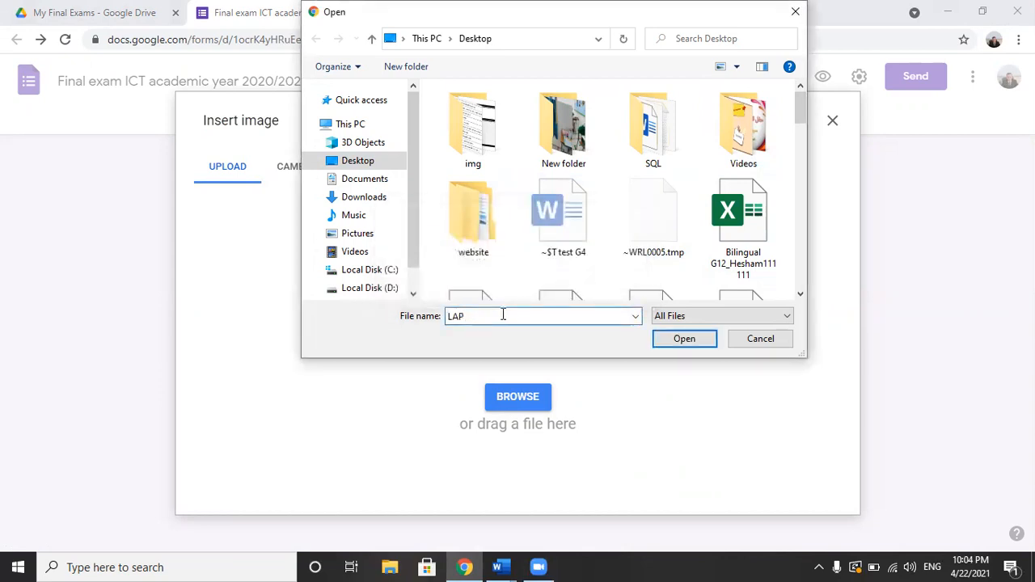
pyautogui.write('TOP22.png')
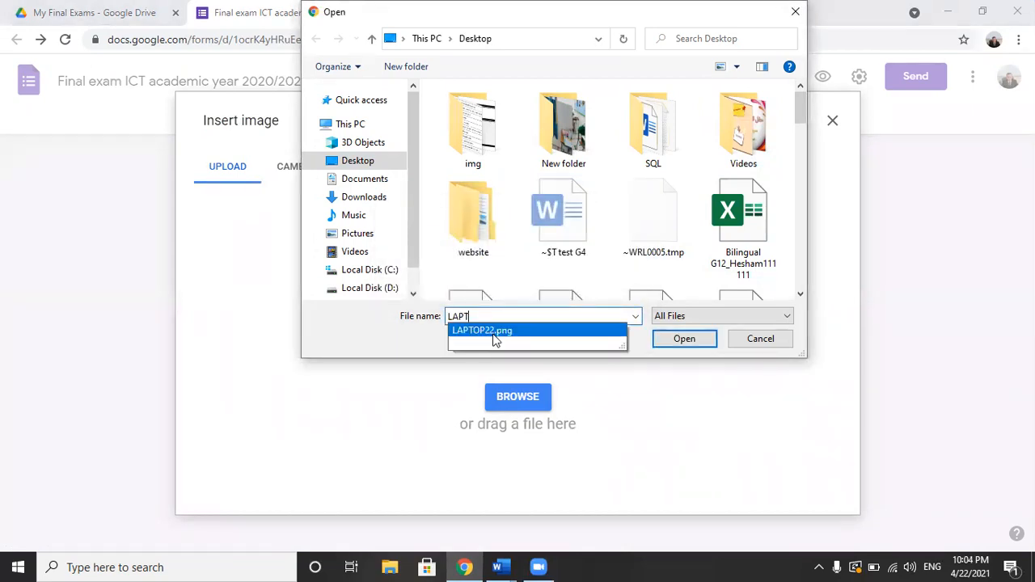
pyautogui.click(494, 333)
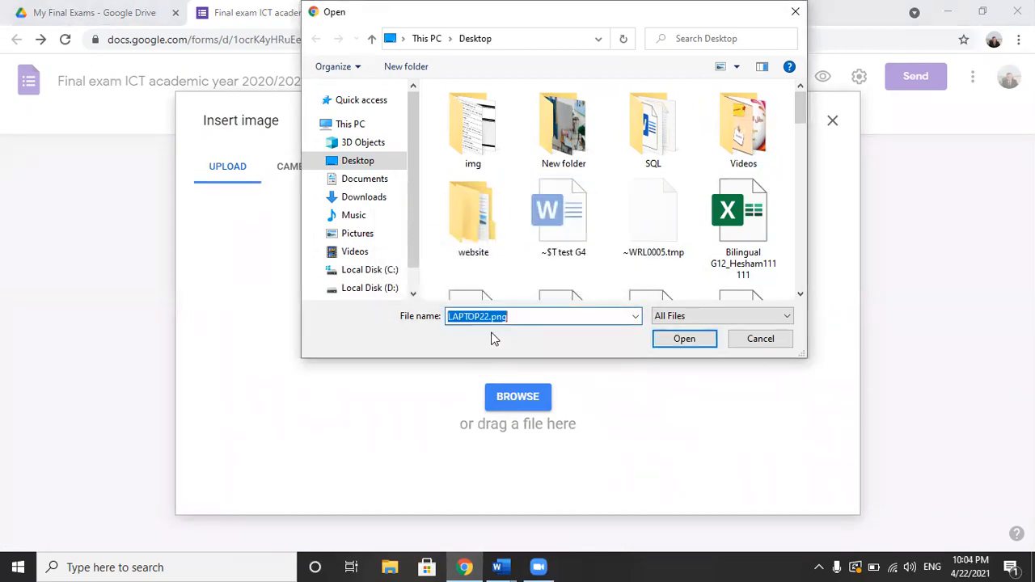
pyautogui.click(679, 339)
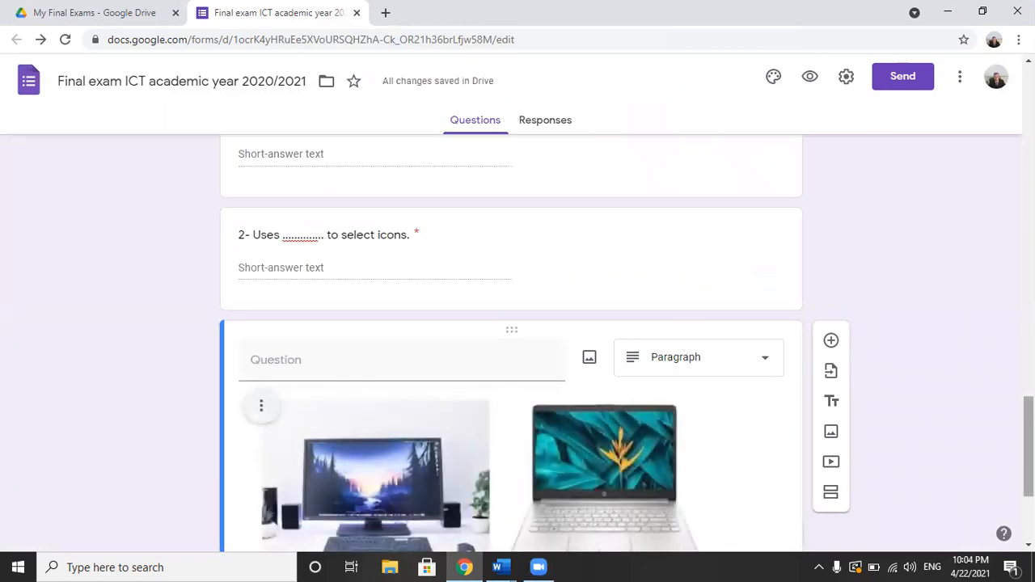
pyautogui.scroll(-1, 1028, 445)
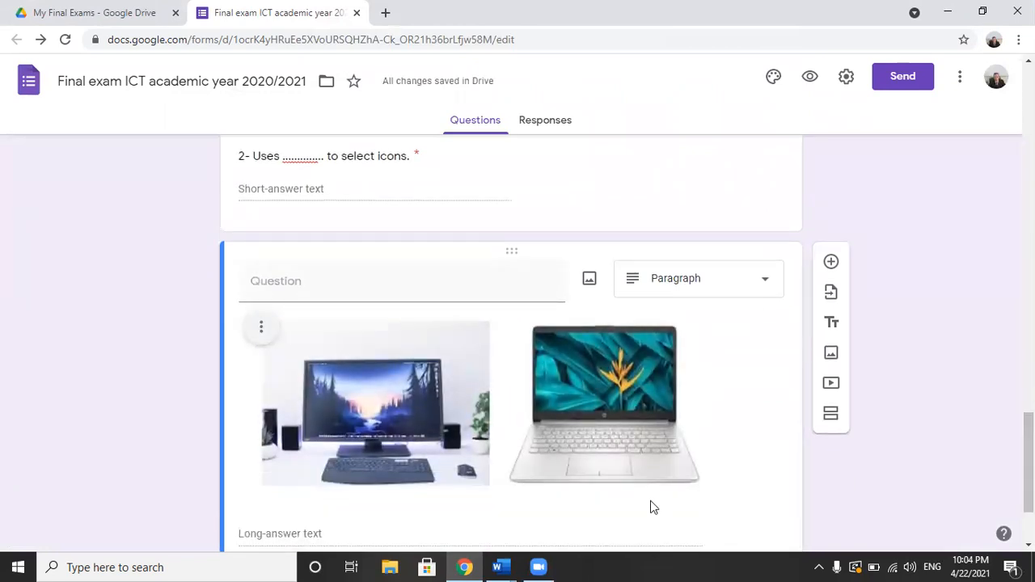
# Step: Copy "Fifth question: Compare between a PC and a laptop?" from the ICT test G4 Word document into the picture question's title
pyautogui.click(513, 566)
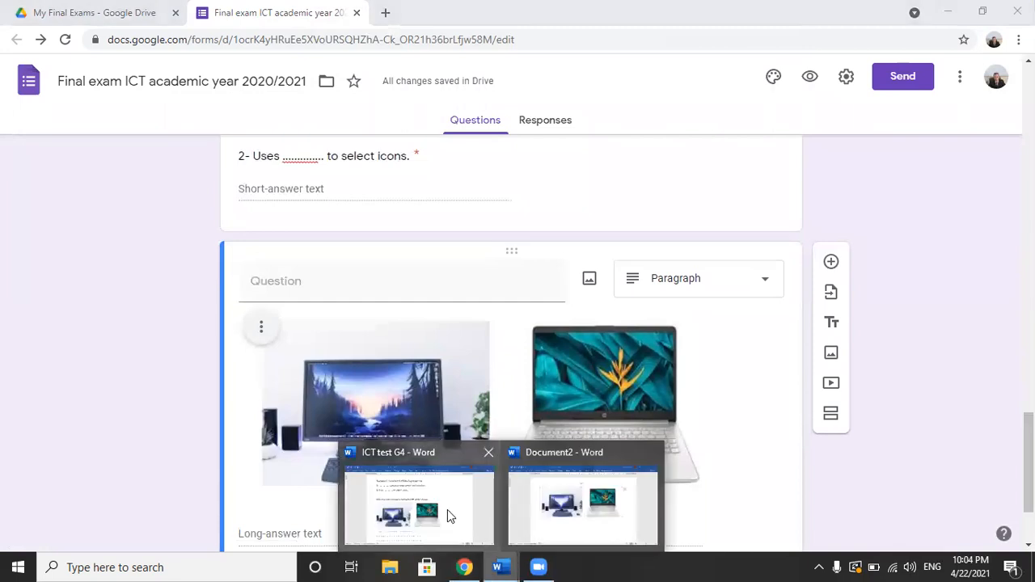
pyautogui.click(448, 510)
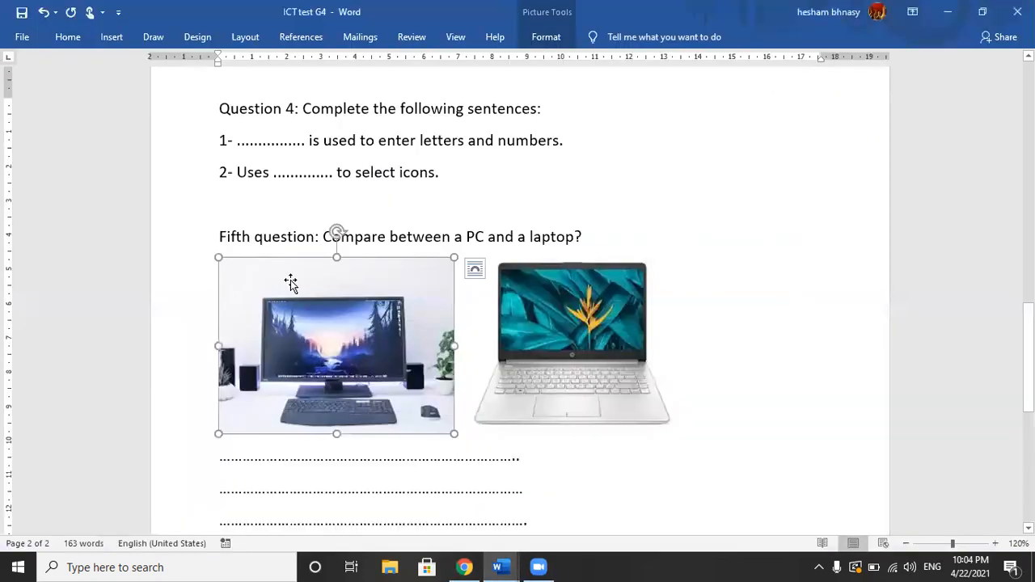
pyautogui.click(273, 235)
pyautogui.moveTo(220, 236); pyautogui.dragTo(587, 239)
pyautogui.hotkey('ctrl', 'c')
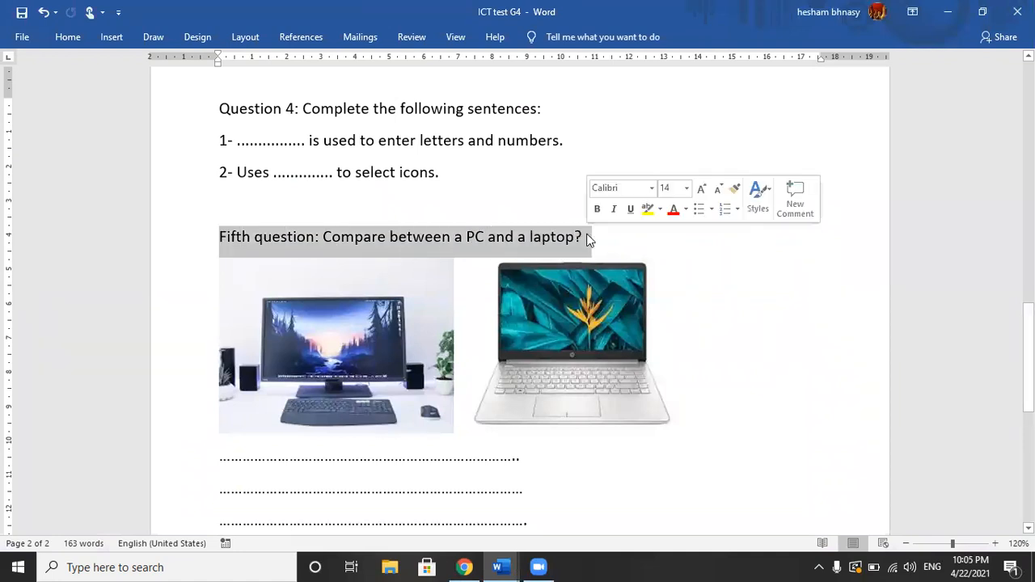
pyautogui.hotkey('alt', 'Tab')
pyautogui.click(285, 281)
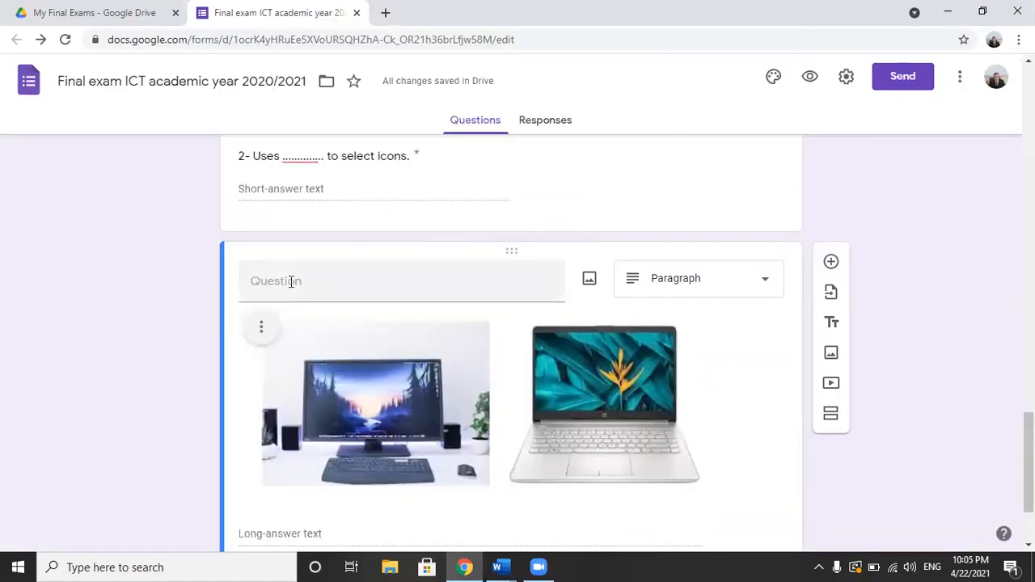
pyautogui.hotkey('ctrl', 'v')
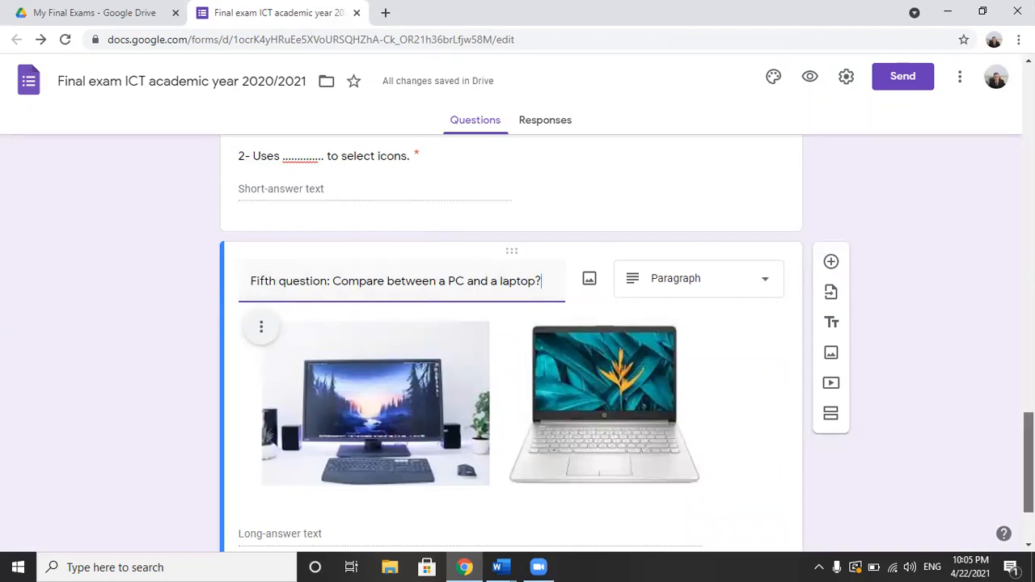
# Step: Add a new question below the PC and laptop comparison question
pyautogui.scroll(-2, 1027, 461)
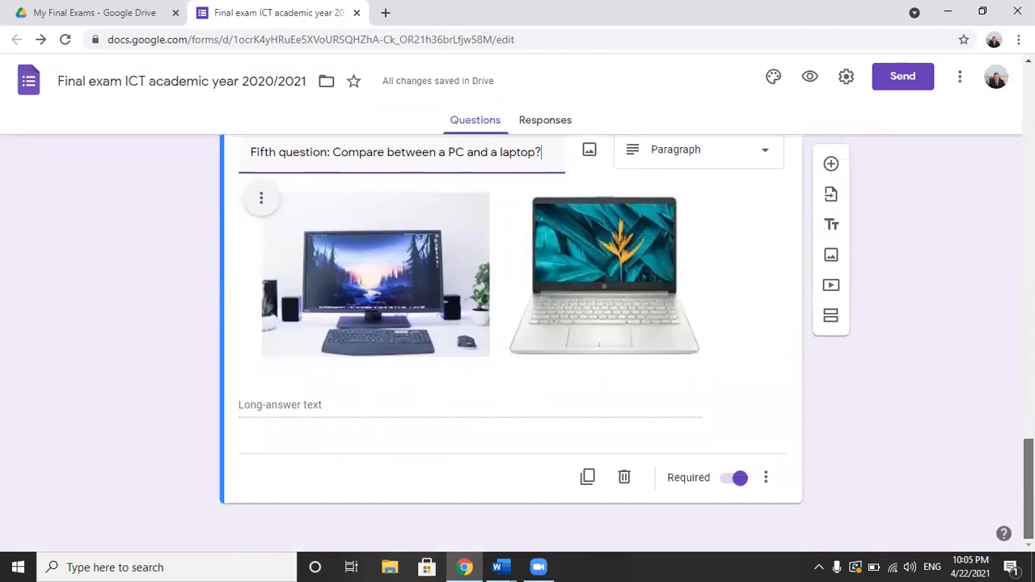
pyautogui.moveTo(1028, 489); pyautogui.dragTo(1028, 485)
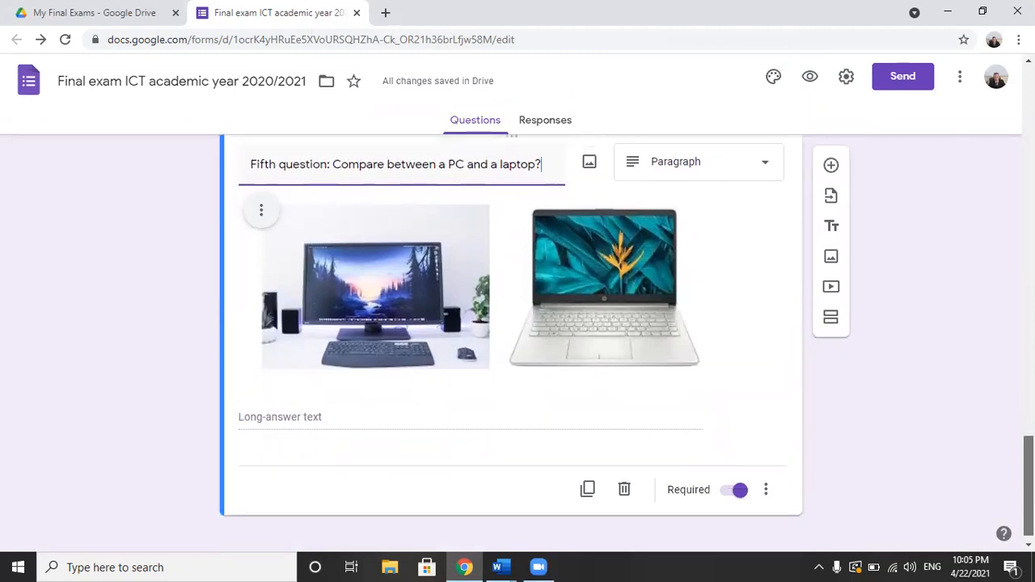
pyautogui.click(830, 167)
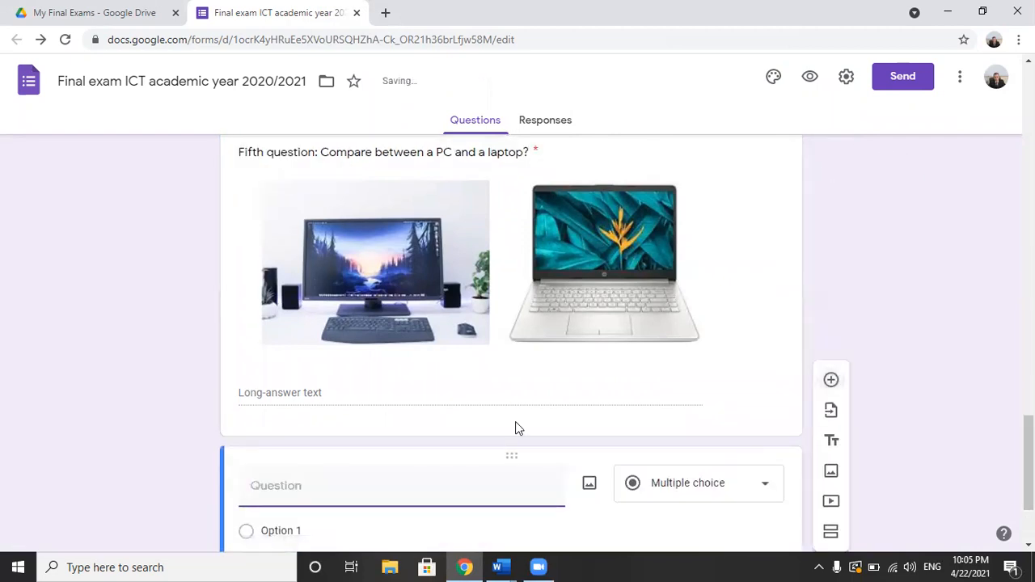
# Step: Close the Document2 Word file without saving it
pyautogui.moveTo(500, 567)
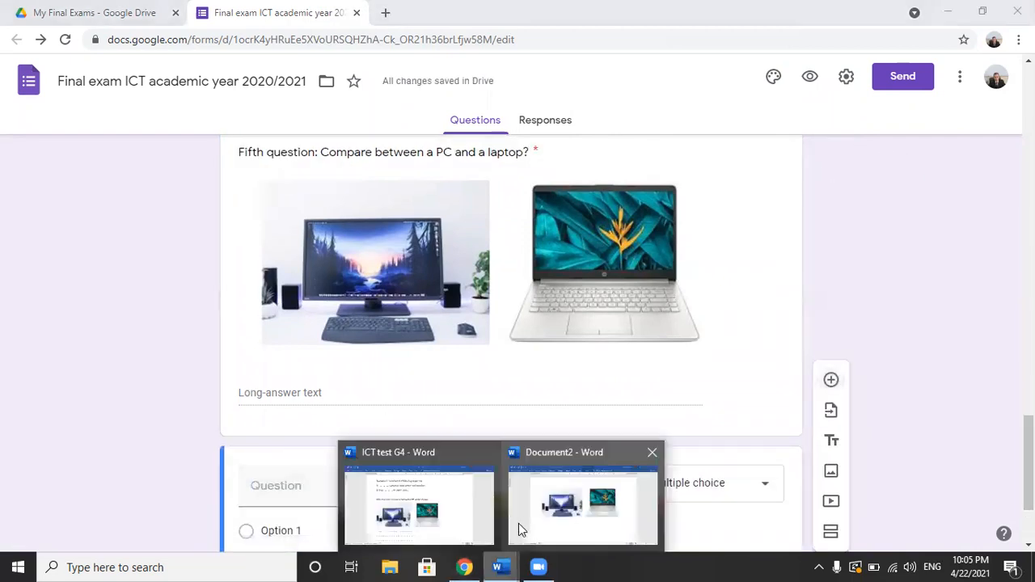
pyautogui.click(651, 454)
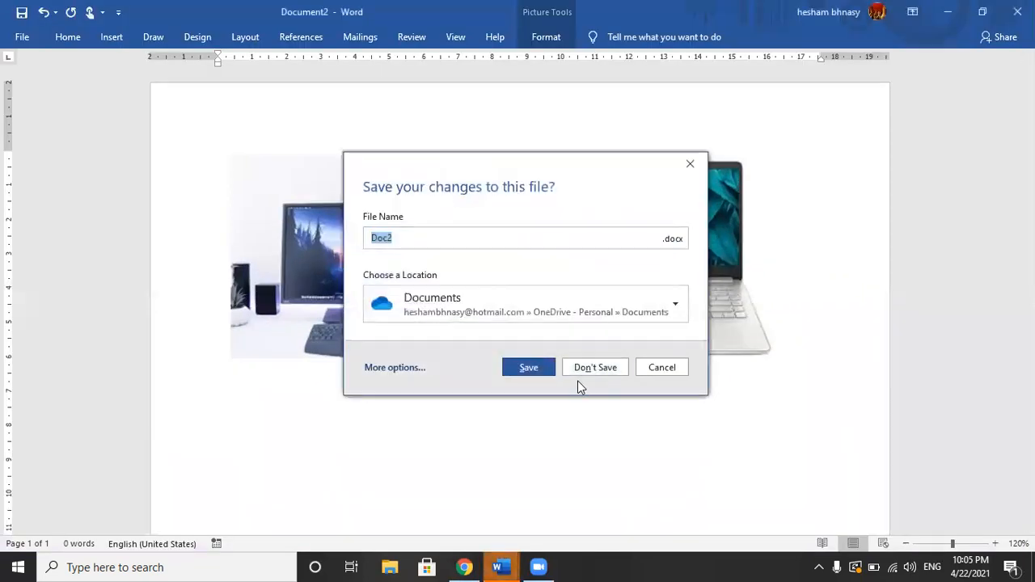
pyautogui.click(598, 369)
pyautogui.click(600, 358)
# Step: Copy "The sixth question: Determine the type of the following units:" from the Word exam into the form's new question title
pyautogui.moveTo(1028, 331); pyautogui.dragTo(1028, 405)
pyautogui.moveTo(219, 268); pyautogui.dragTo(651, 269)
pyautogui.hotkey('ctrl', 'c')
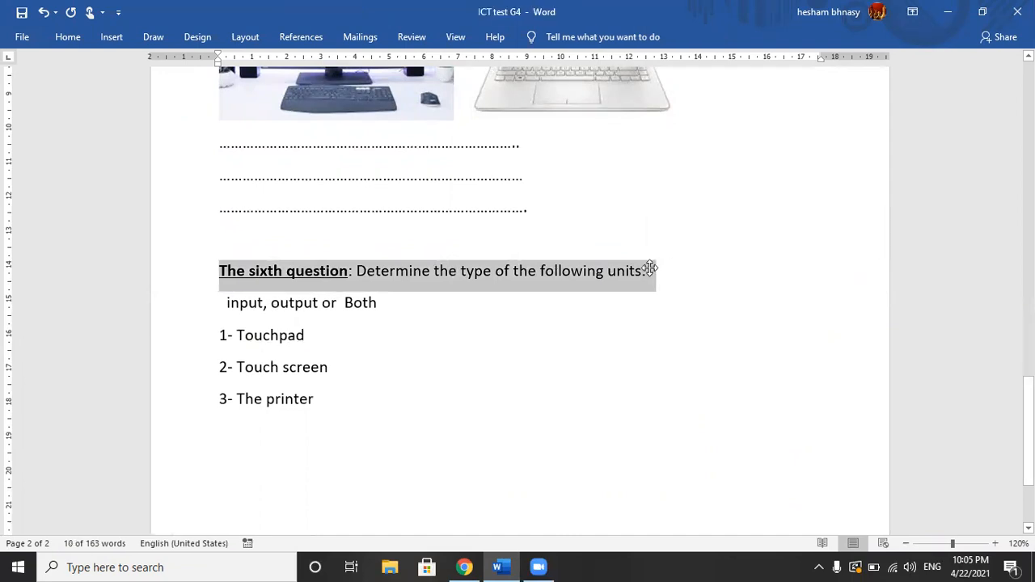
pyautogui.hotkey('alt', 'Tab')
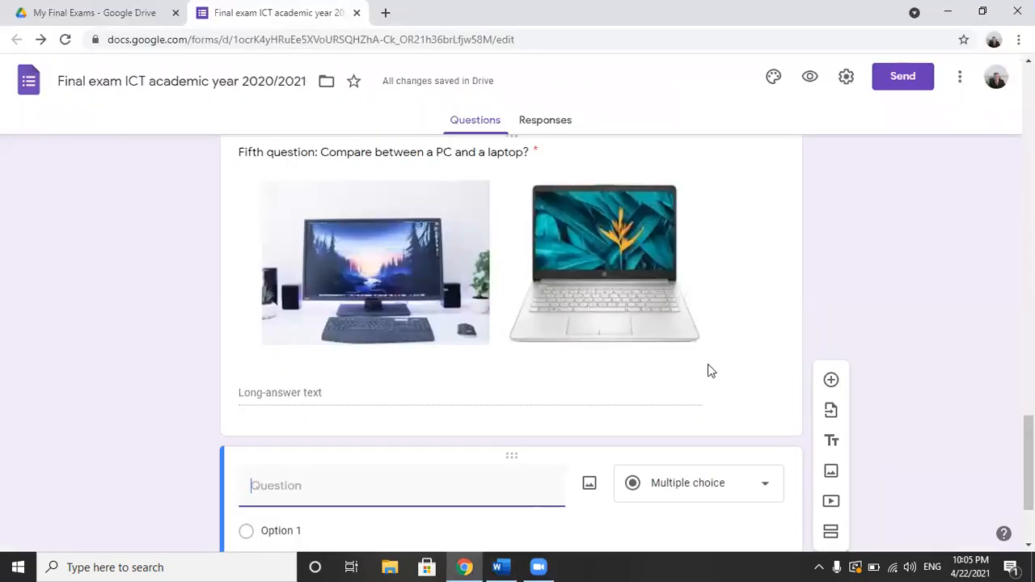
pyautogui.hotkey('ctrl', 'v')
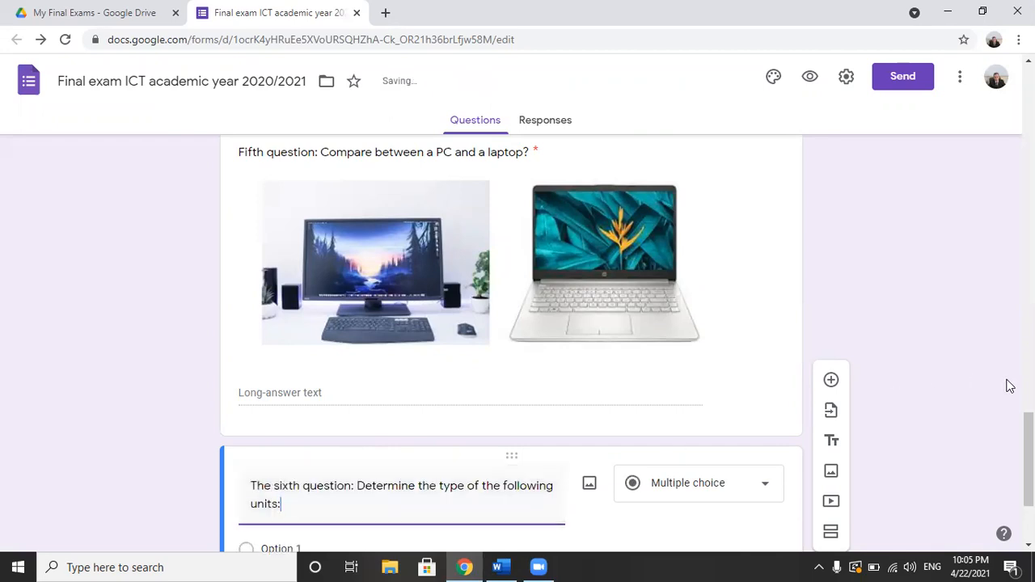
# Step: Set the answer type of the sixth question to Tick box grid
pyautogui.scroll(-2, 1029, 453)
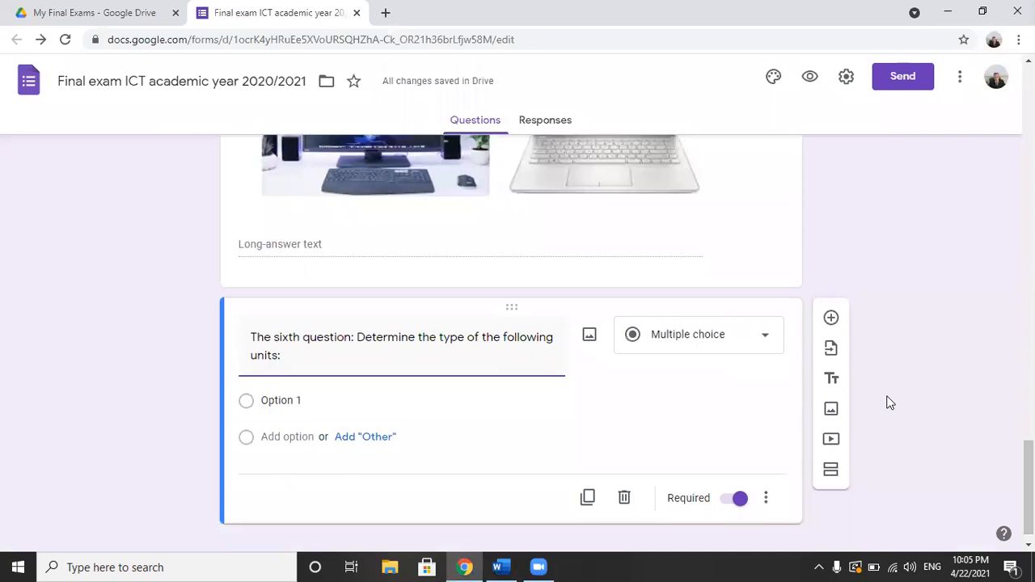
pyautogui.click(766, 335)
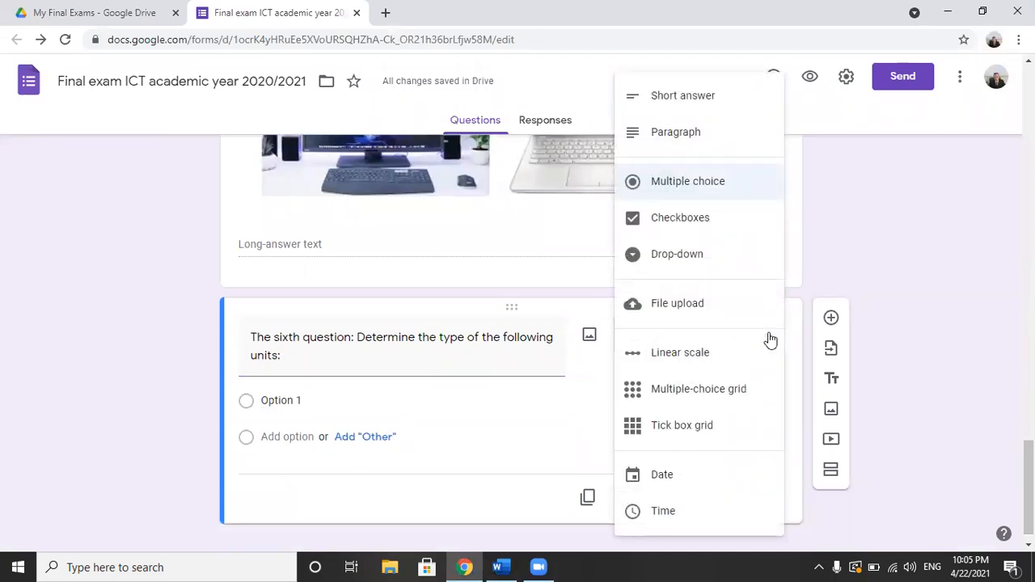
pyautogui.click(686, 428)
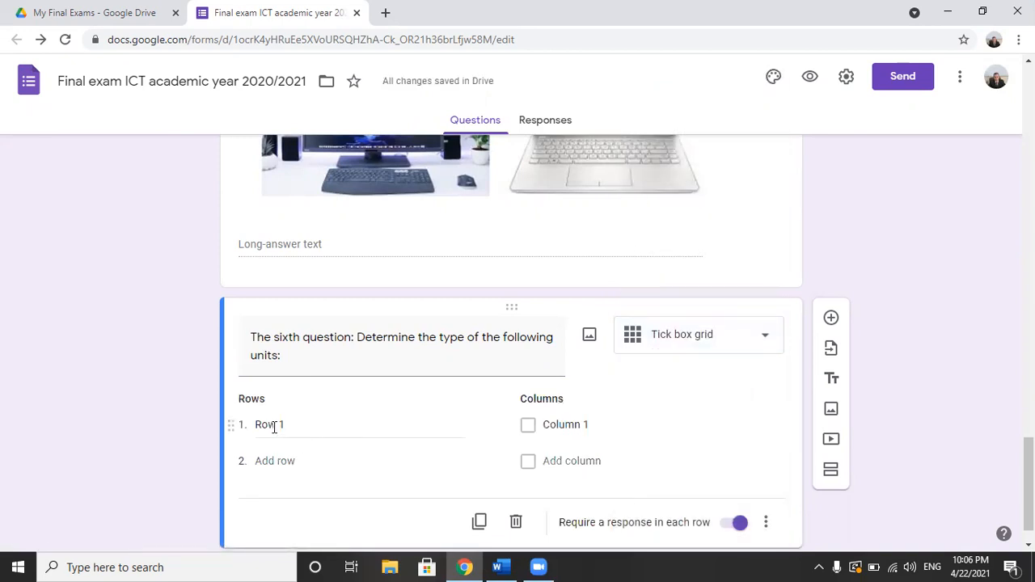
# Step: Copy "Touchpad" from the Word exam's sixth question into the first row of the form's tick box grid
pyautogui.click(507, 566)
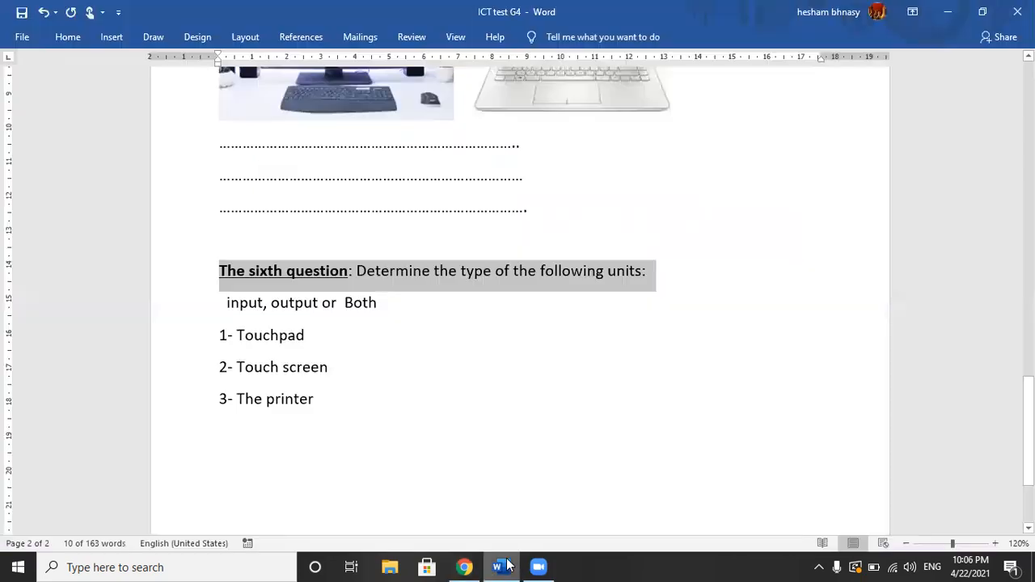
pyautogui.click(480, 377)
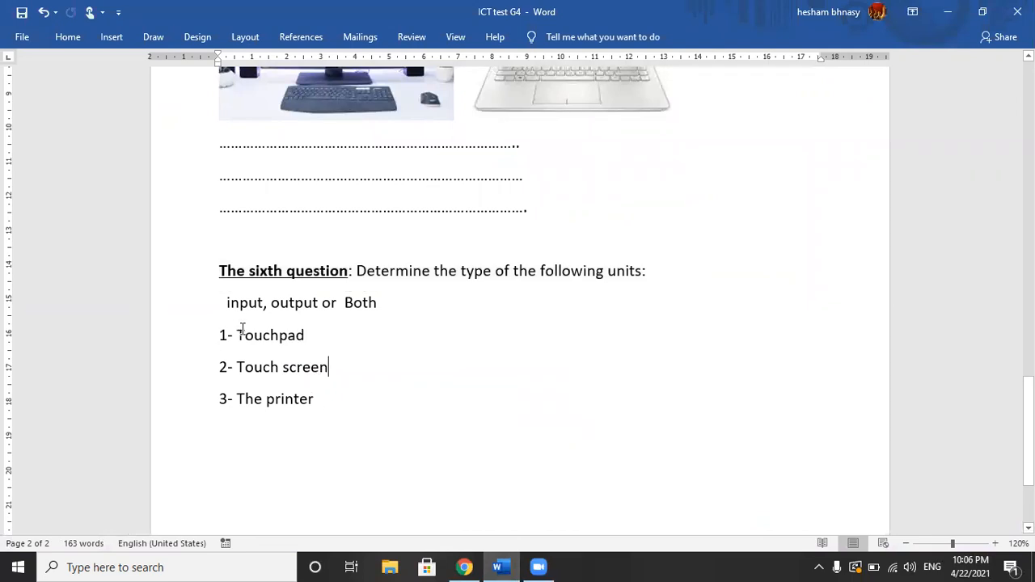
pyautogui.moveTo(237, 335); pyautogui.dragTo(307, 337)
pyautogui.hotkey('ctrl', 'c')
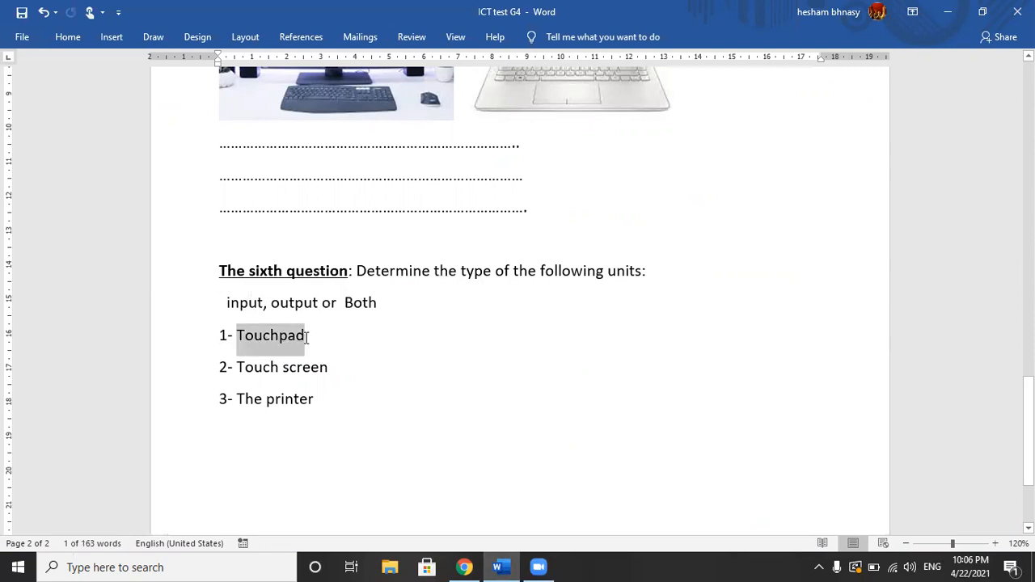
pyautogui.hotkey('alt', 'Tab')
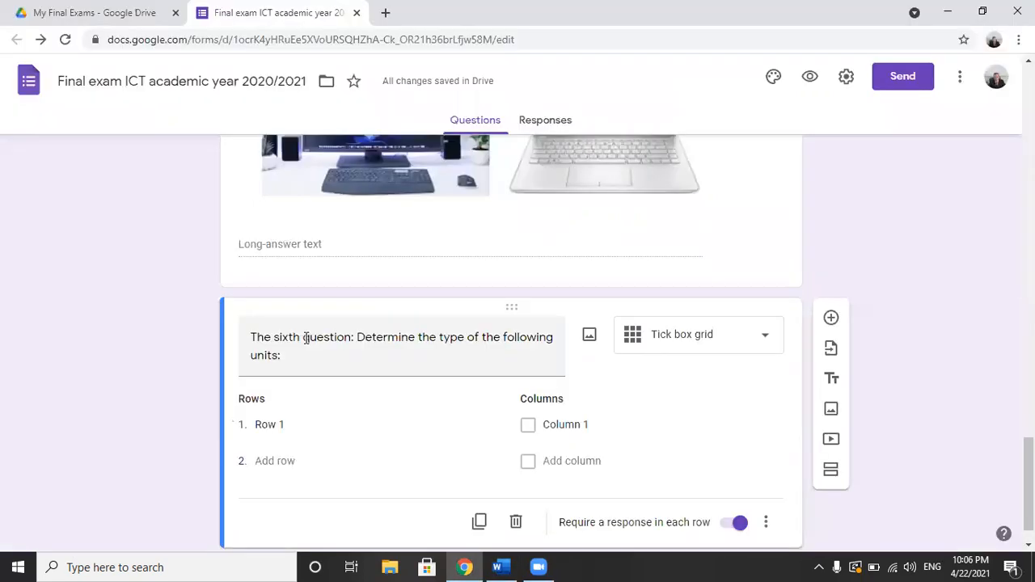
pyautogui.click(262, 420)
pyautogui.hotkey('ctrl', 'v')
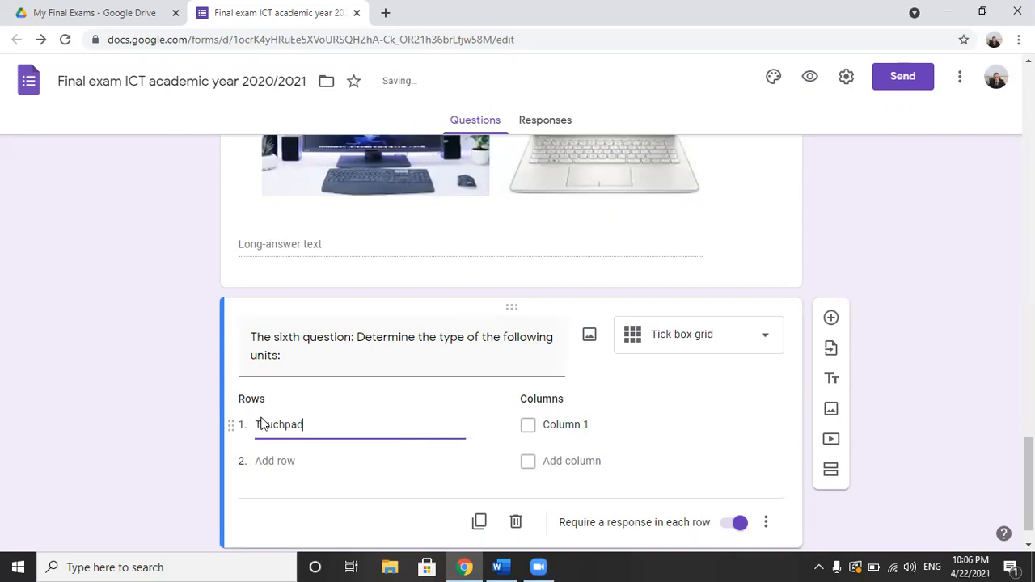
# Step: Add "TOUCH SCREEN" and "Printer" as the second and third rows of the tick box grid
pyautogui.click(291, 460)
pyautogui.write('t')
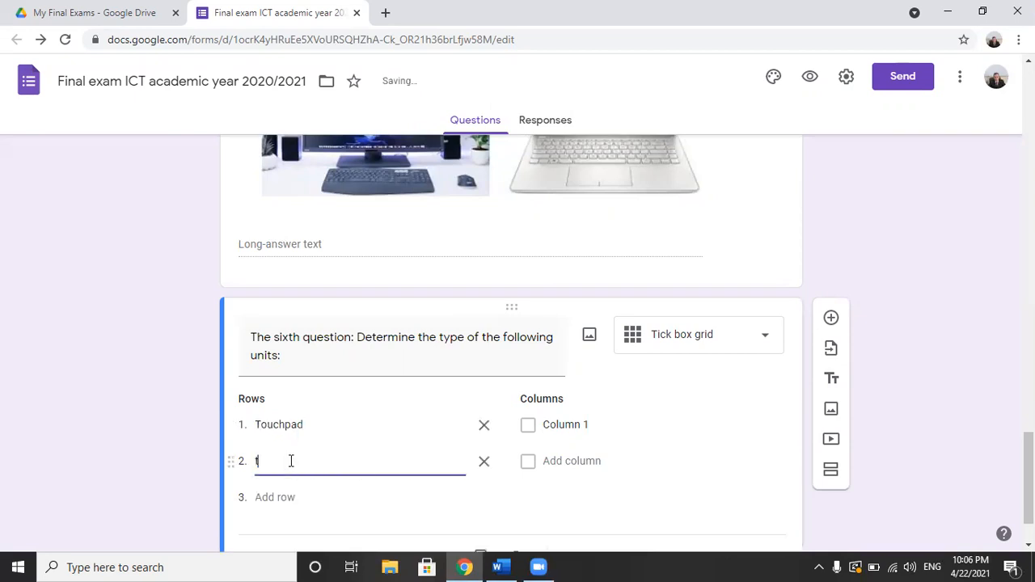
pyautogui.write('OUCH SCREEN')
pyautogui.click(259, 461)
pyautogui.press('BackSpace')
pyautogui.write('T')
pyautogui.click(274, 498)
pyautogui.write('Pri')
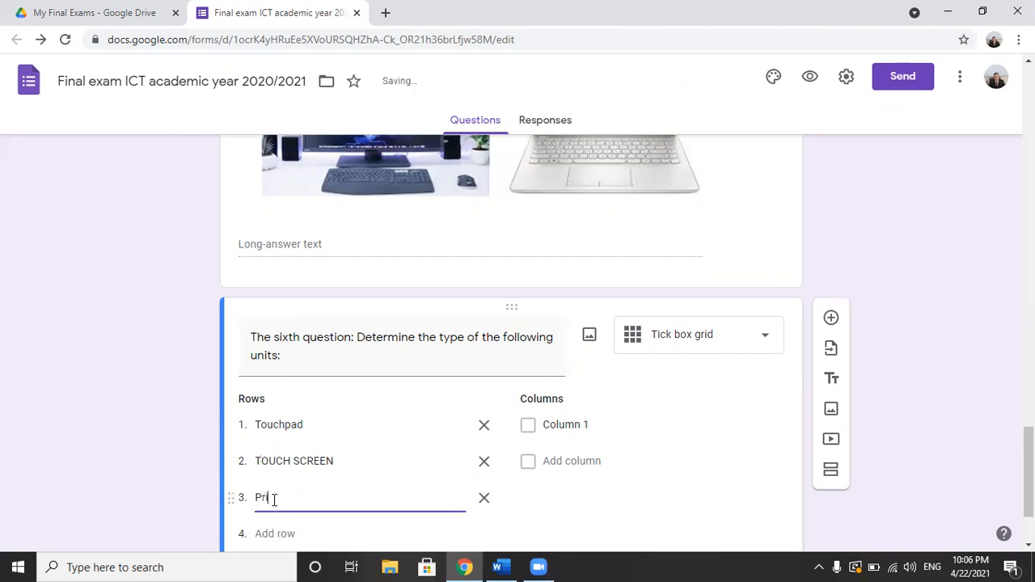
pyautogui.write('nter')
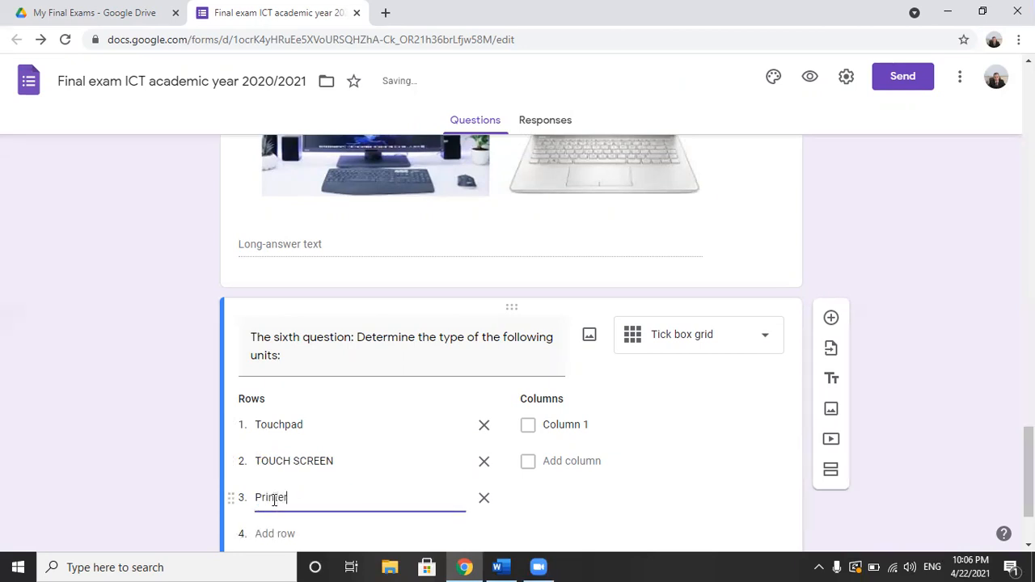
# Step: Name the grid's first column "Input" and add a second column "Output"
pyautogui.click(559, 427)
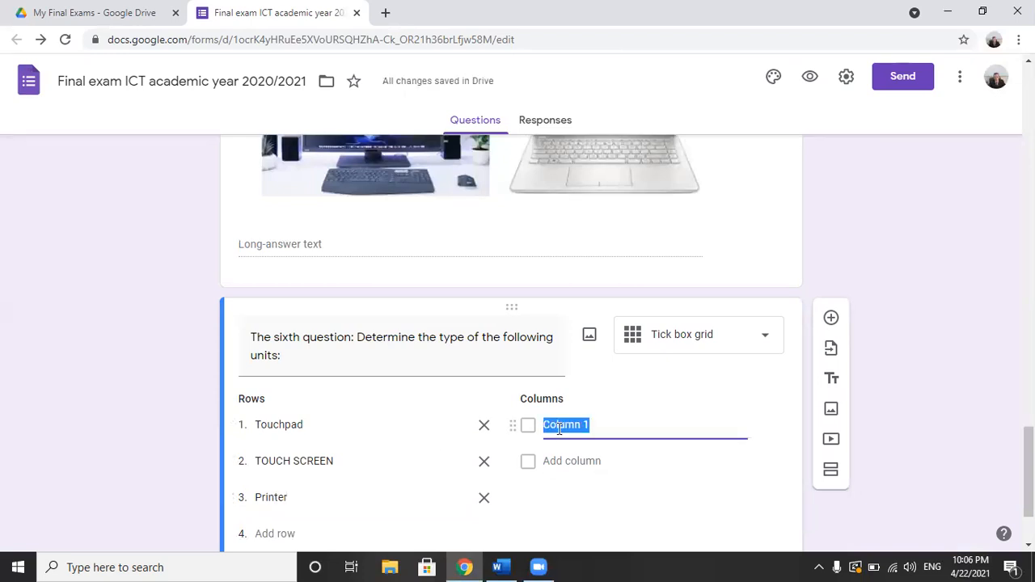
pyautogui.write('Input')
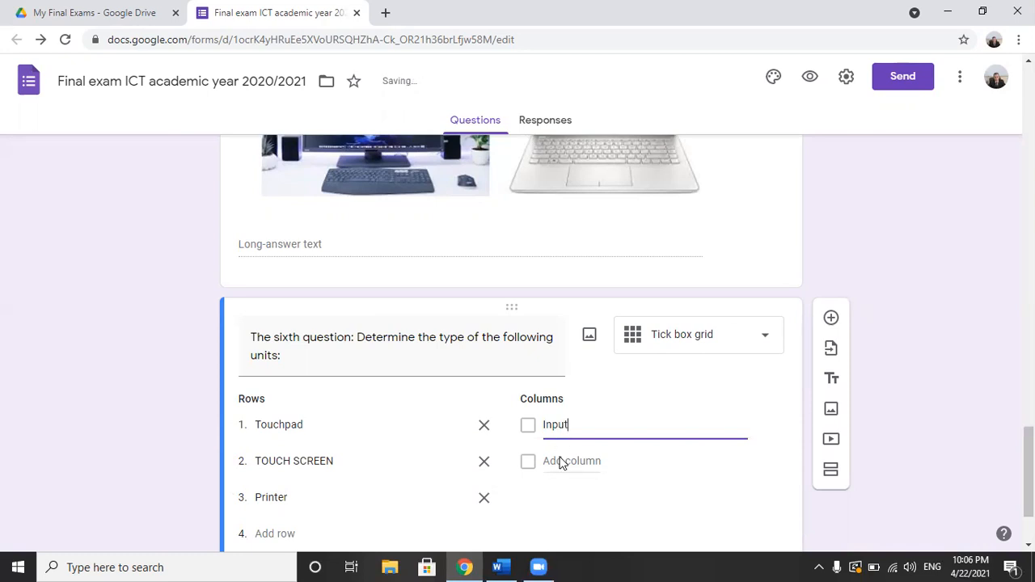
pyautogui.click(560, 460)
pyautogui.write('Output')
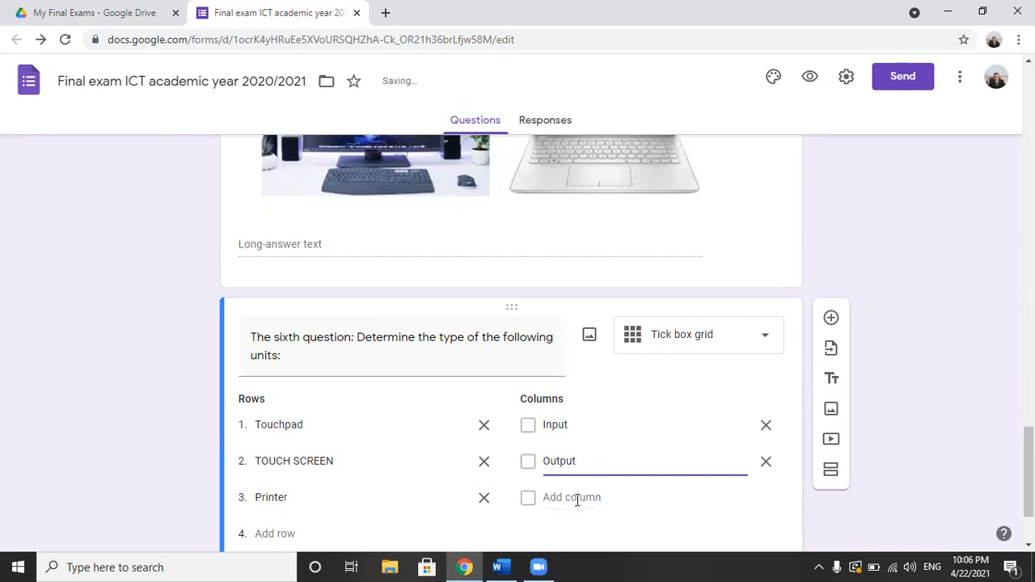
pyautogui.click(580, 497)
pyautogui.write('INput/')
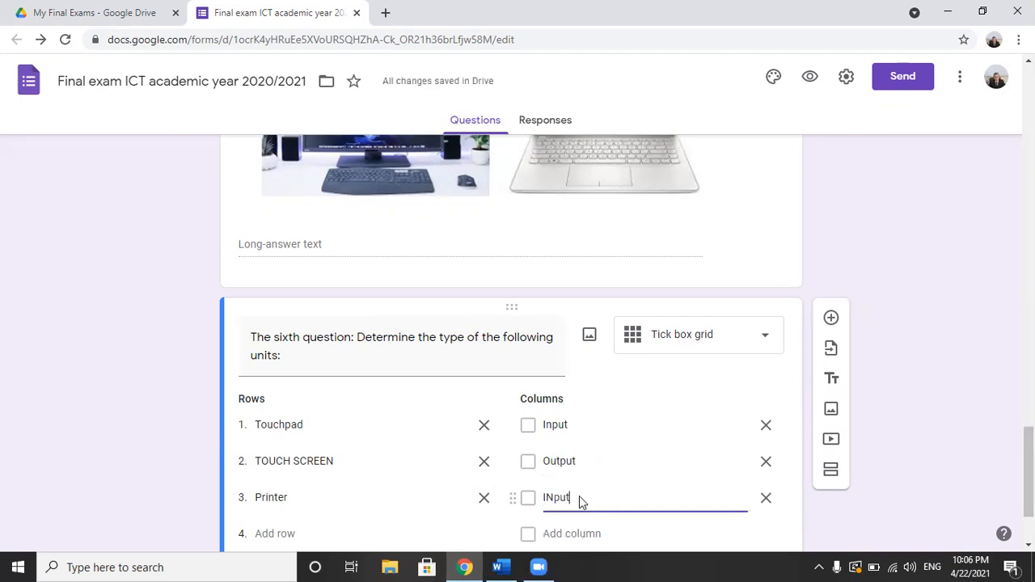
pyautogui.press('BackSpace')
pyautogui.press('BackSpace')
pyautogui.press('BackSpace')
pyautogui.press('BackSpace')
pyautogui.press('BackSpace')
pyautogui.press('BackSpace')
pyautogui.press('BackSpace')
pyautogui.press('BackSpace')
pyautogui.press('BackSpace')
pyautogui.press('BackSpace')
pyautogui.press('BackSpace')
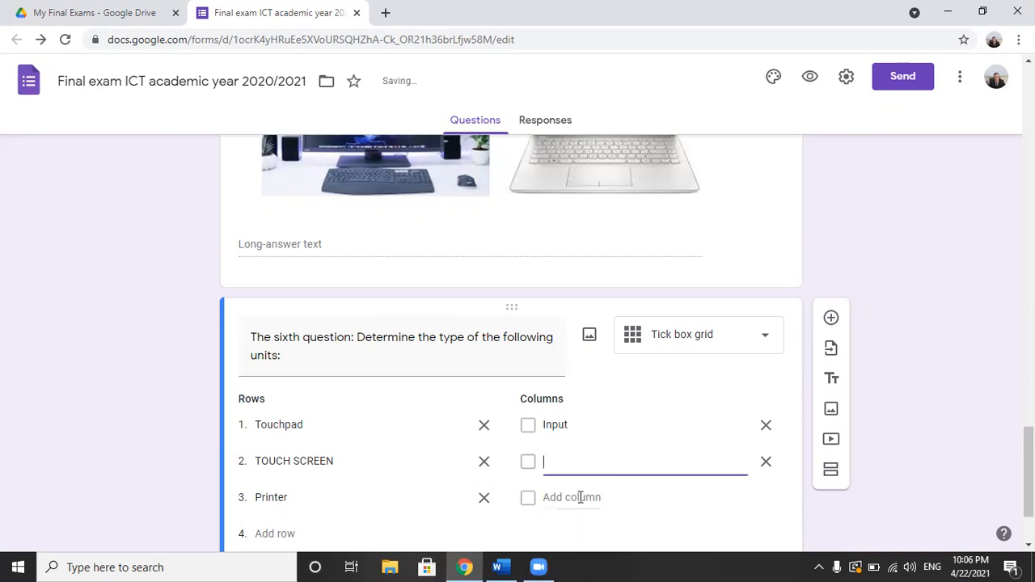
pyautogui.write('Output')
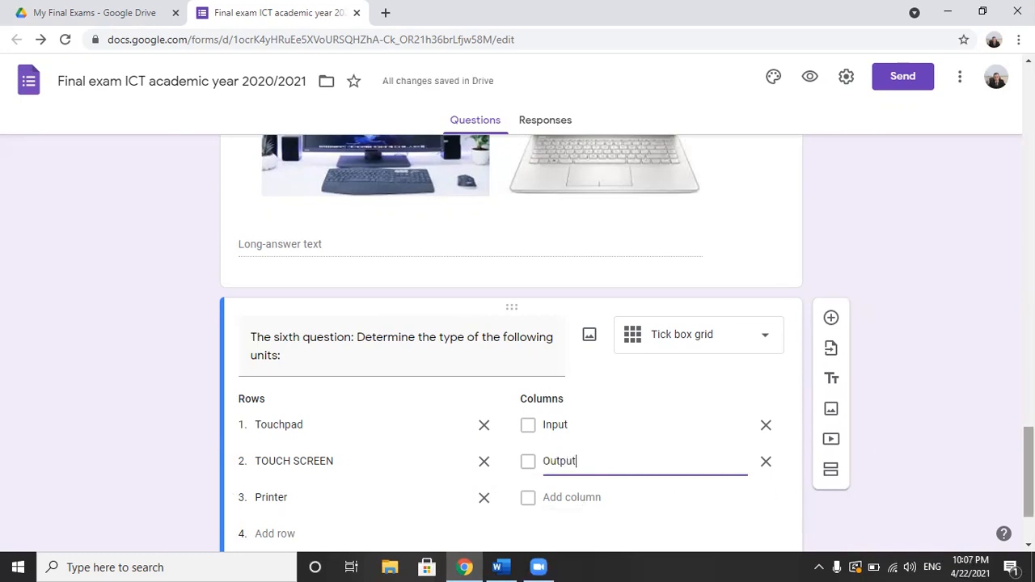
# Step: Turn the form into a quiz with marks released immediately after each submission, and save the settings
pyautogui.scroll(-2, 518, 339)
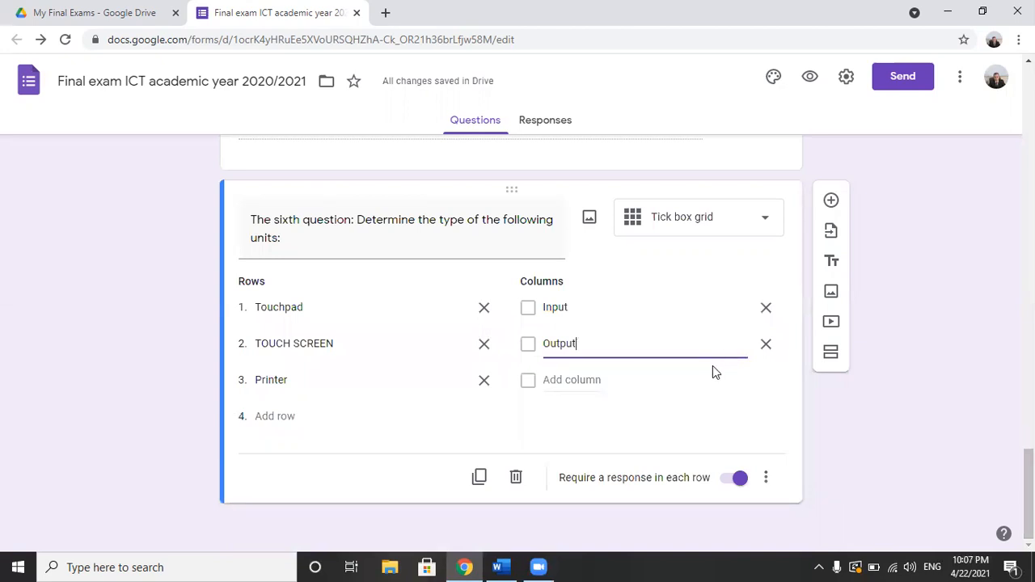
pyautogui.click(844, 67)
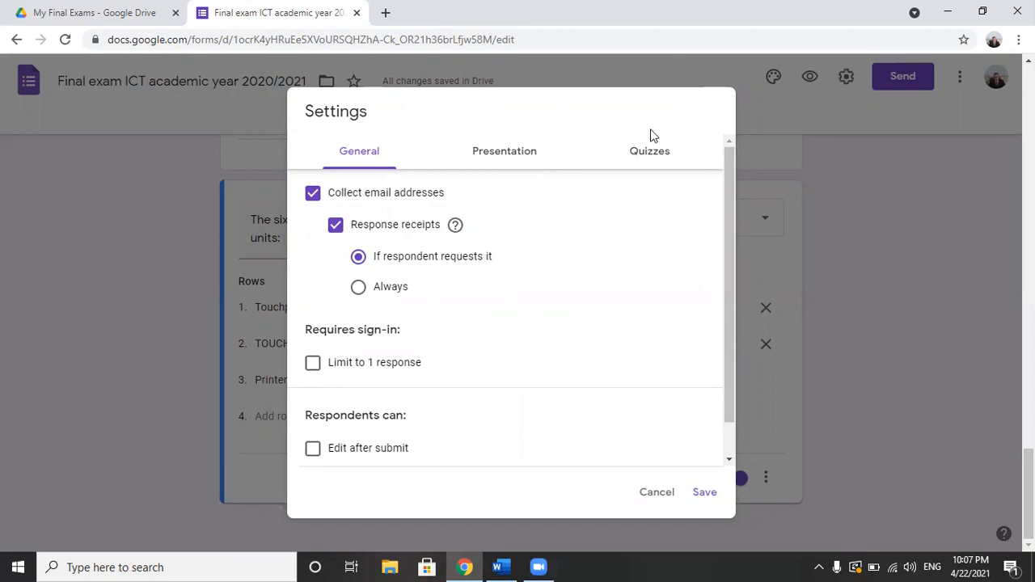
pyautogui.click(652, 159)
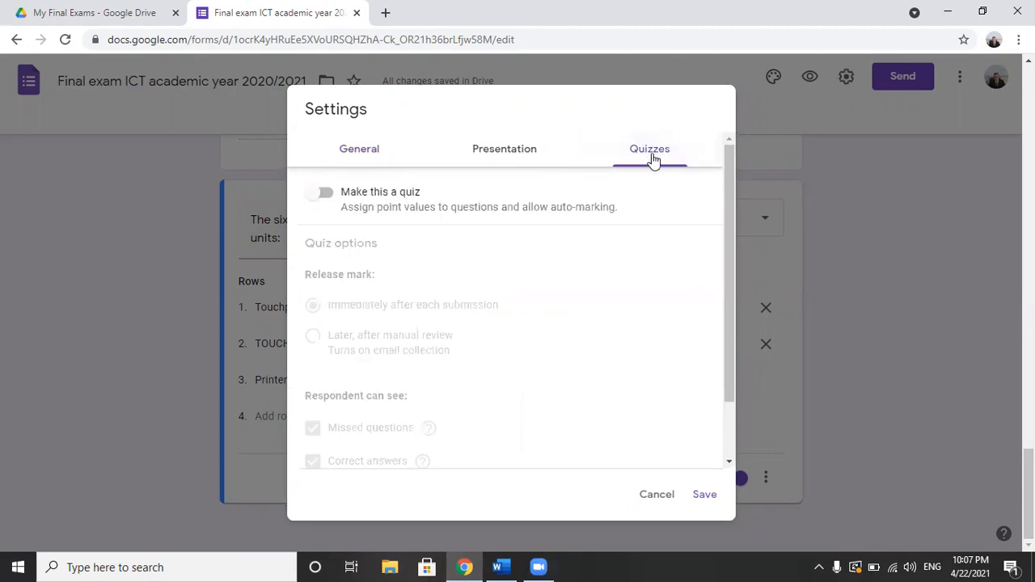
pyautogui.click(323, 194)
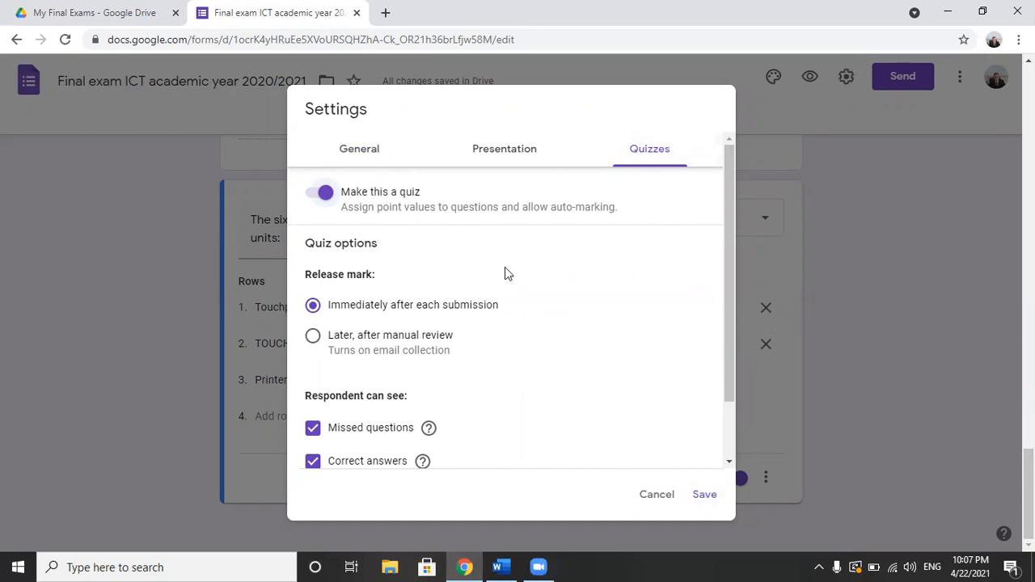
pyautogui.click(362, 152)
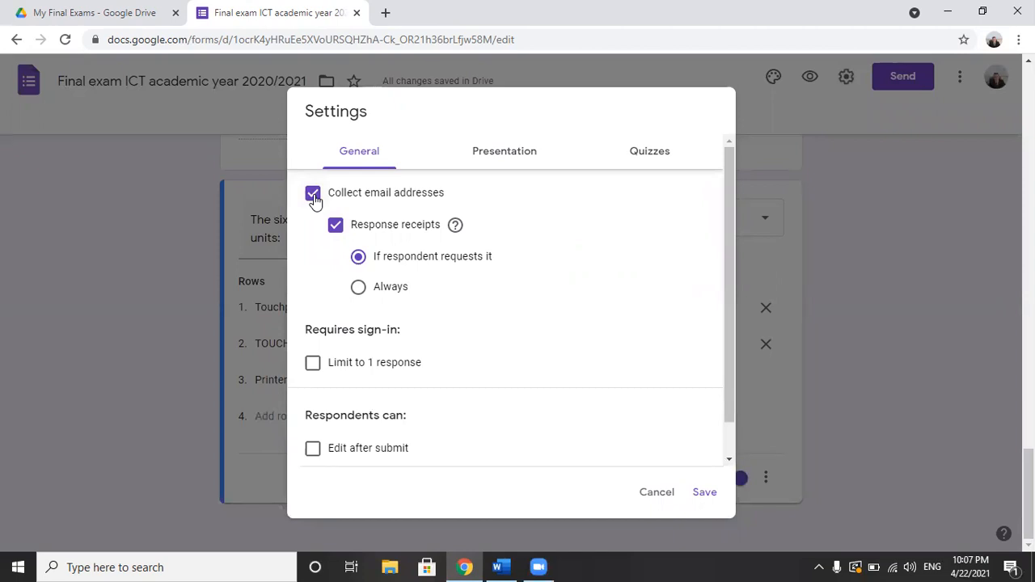
pyautogui.click(705, 494)
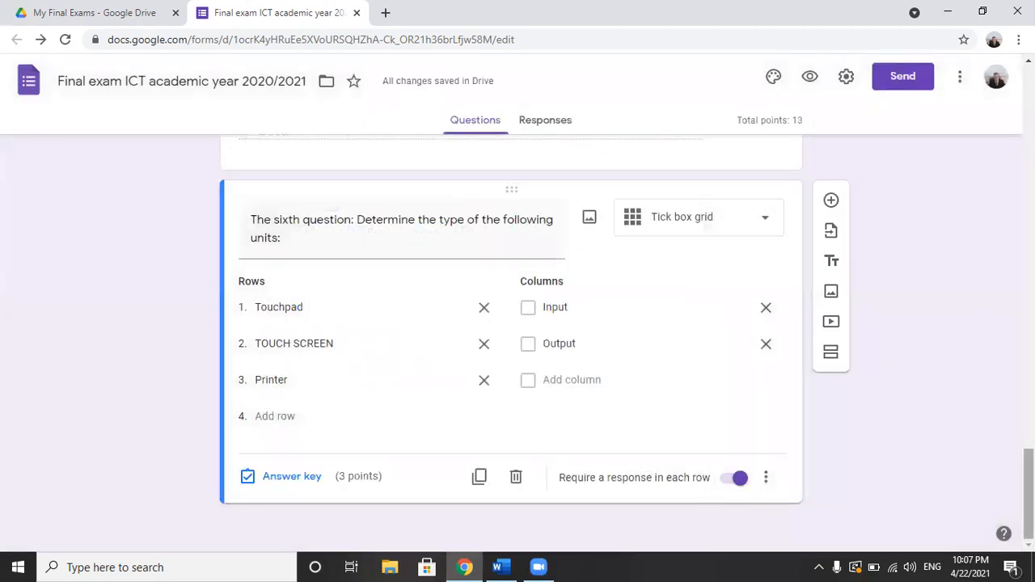
# Step: Look over the form's header and first questions, and open question 1 on input units to view its answer key and required options
pyautogui.scroll(20, 511, 339)
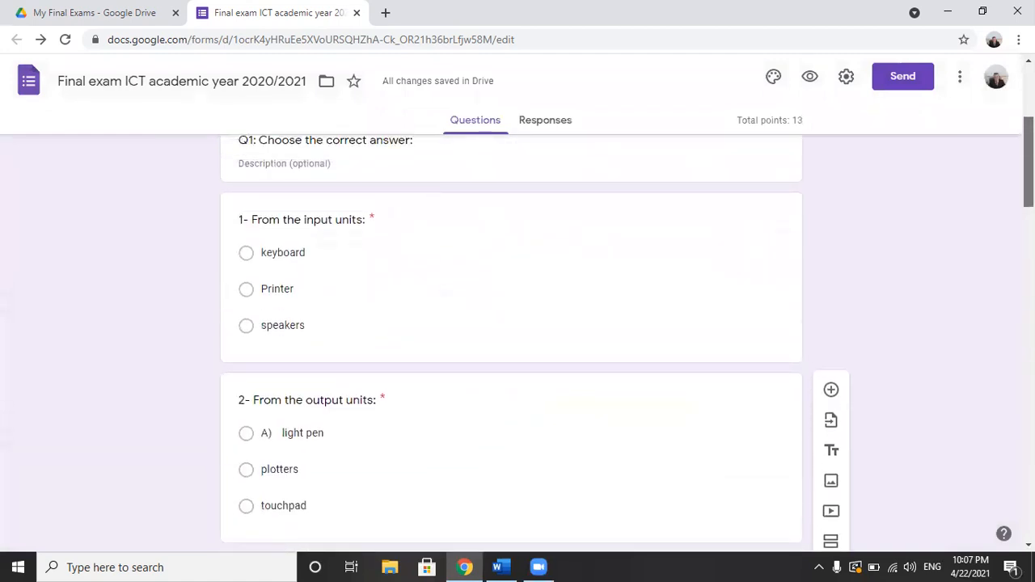
pyautogui.scroll(2, 511, 340)
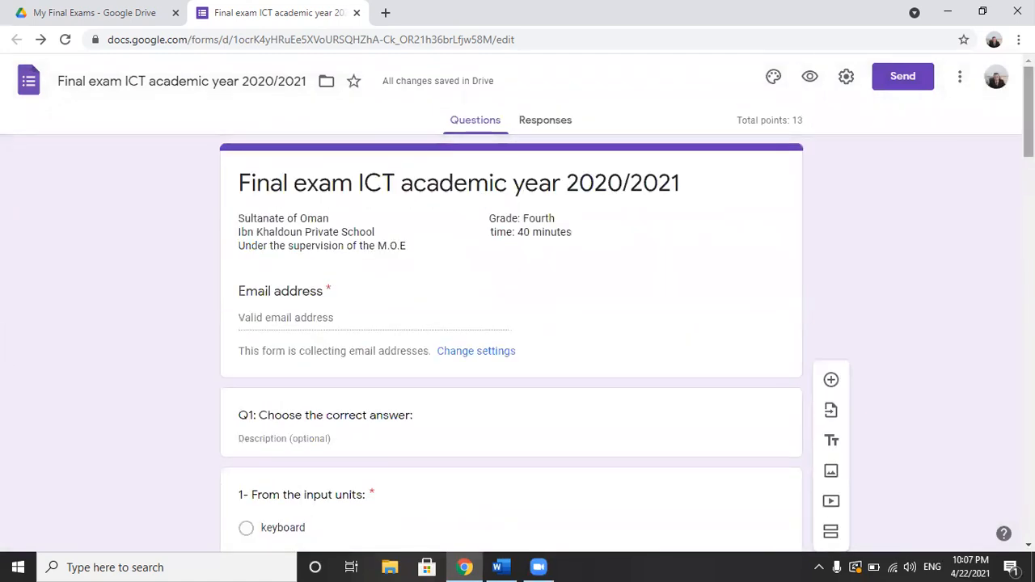
pyautogui.scroll(-3, 511, 340)
pyautogui.scroll(-1, 512, 340)
pyautogui.scroll(2, 511, 339)
pyautogui.scroll(1, 511, 339)
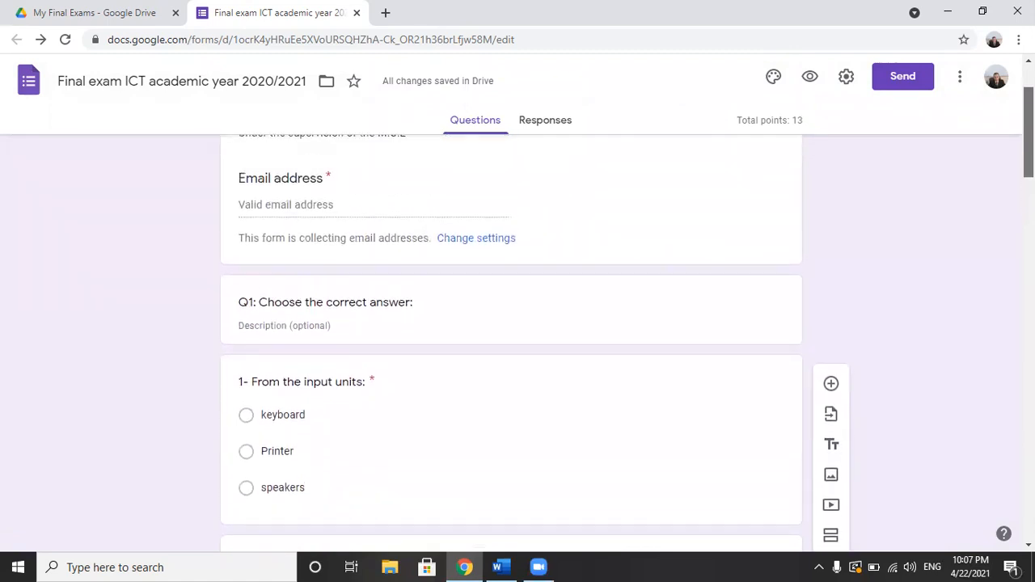
pyautogui.scroll(-1, 511, 340)
pyautogui.scroll(1, 511, 339)
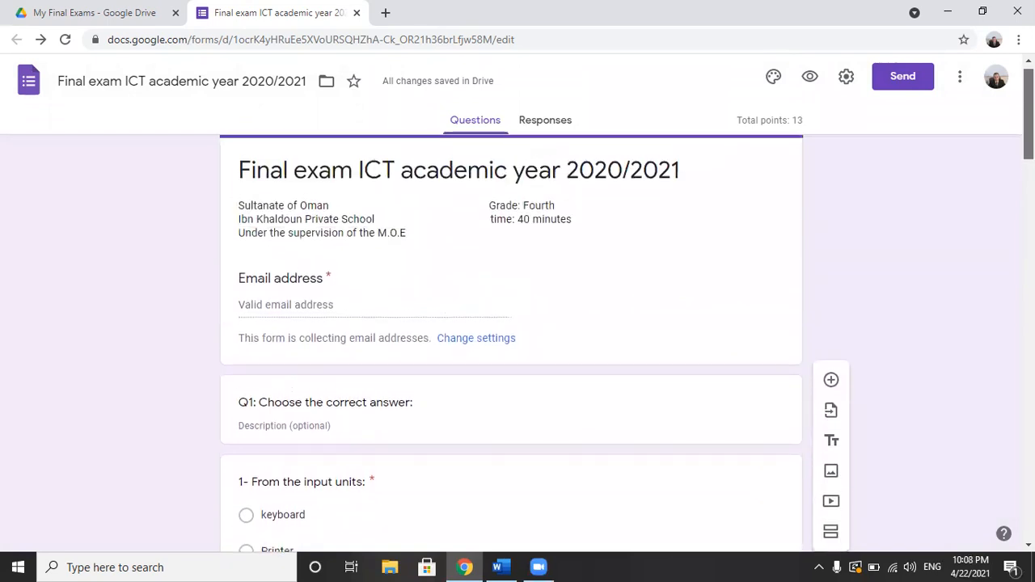
pyautogui.scroll(-3, 511, 340)
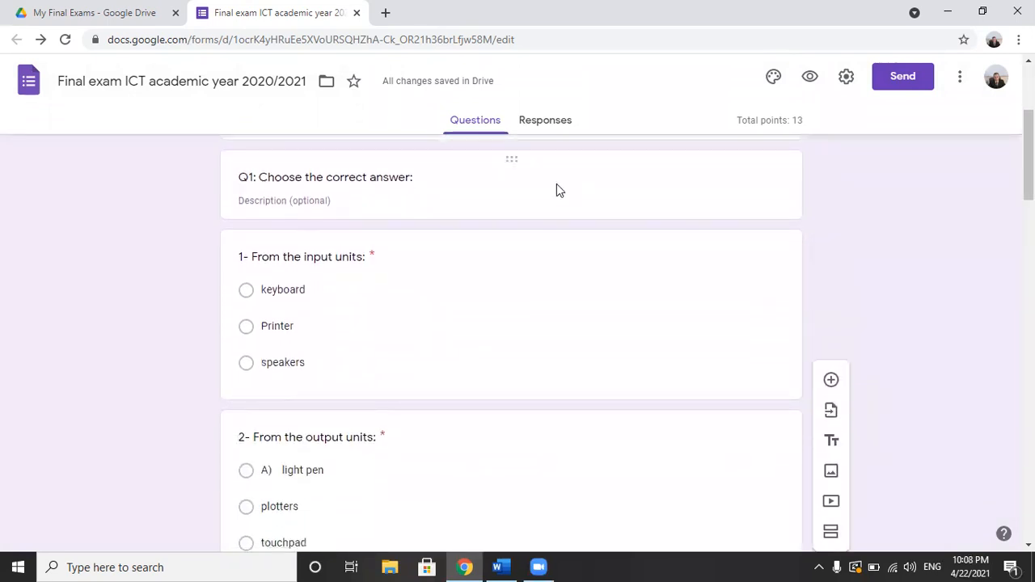
pyautogui.click(338, 318)
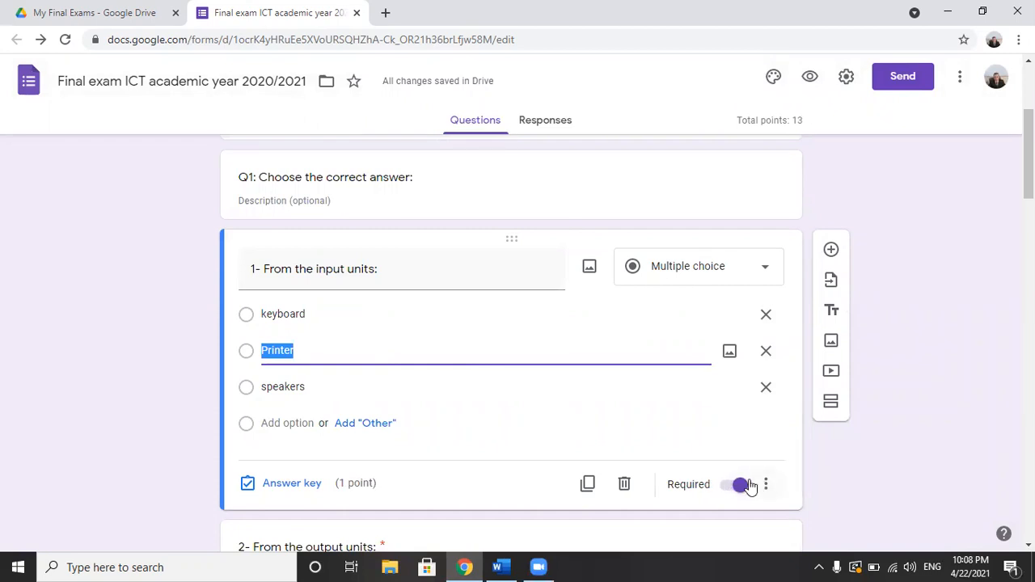
pyautogui.moveTo(1029, 159); pyautogui.dragTo(1029, 116)
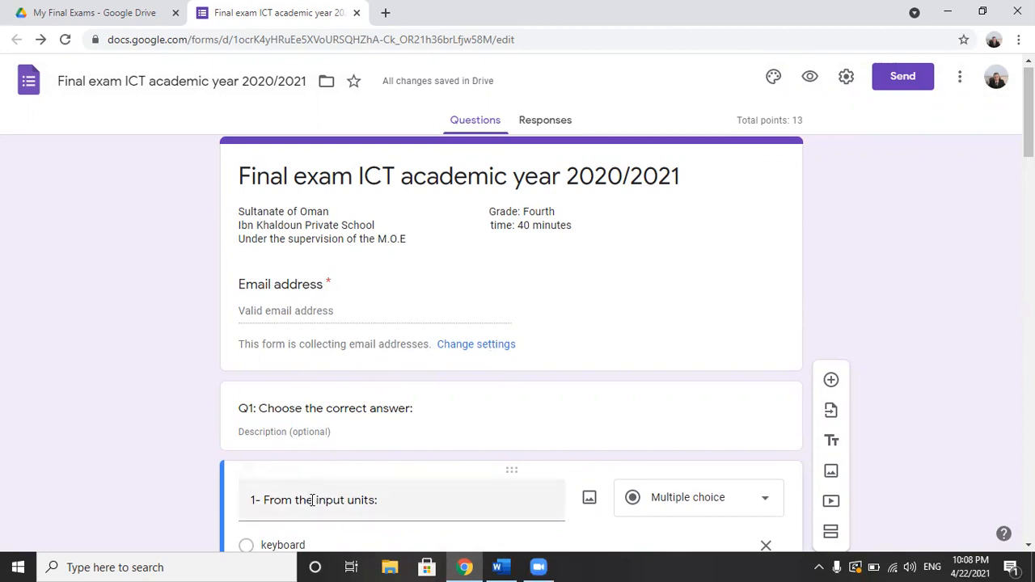
# Step: Add a new question and move it above the "Q1: Choose the correct answer:" heading, directly below the form header
pyautogui.tripleClick(326, 408)
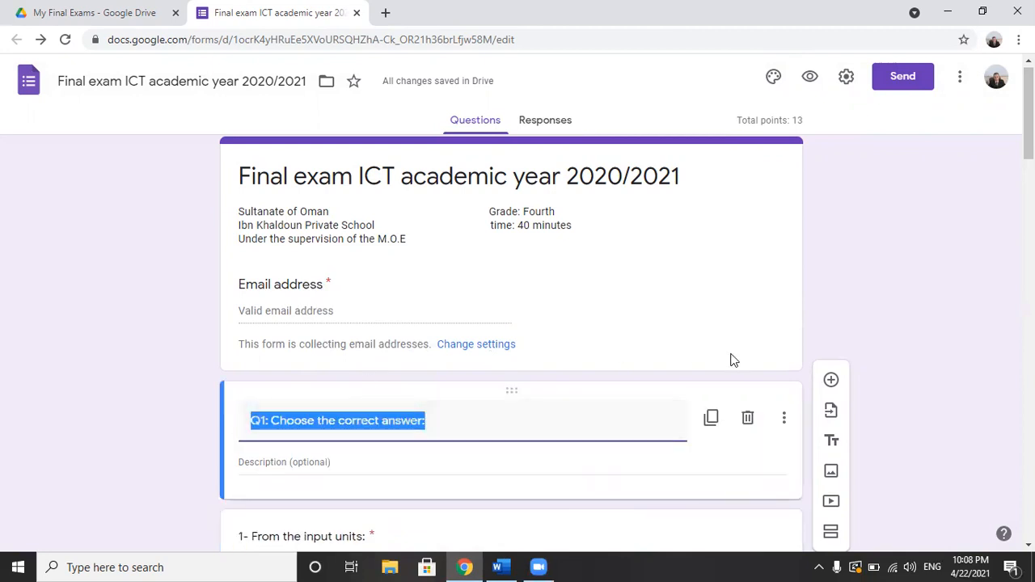
pyautogui.click(832, 380)
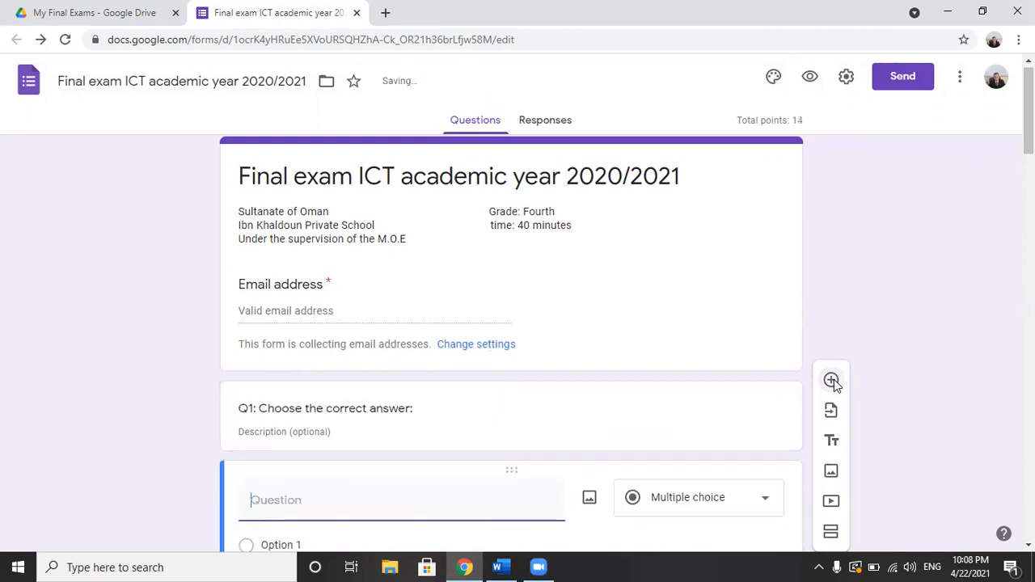
pyautogui.moveTo(512, 471); pyautogui.dragTo(507, 277)
# Step: Make the new question a short-answer question titled "Student's name"
pyautogui.click(770, 423)
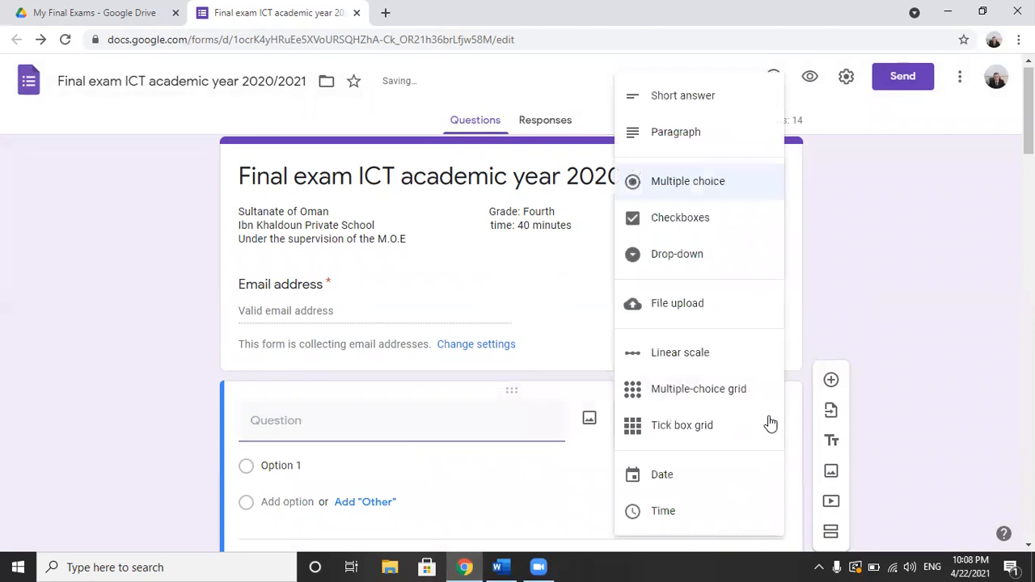
pyautogui.click(697, 100)
pyautogui.click(301, 414)
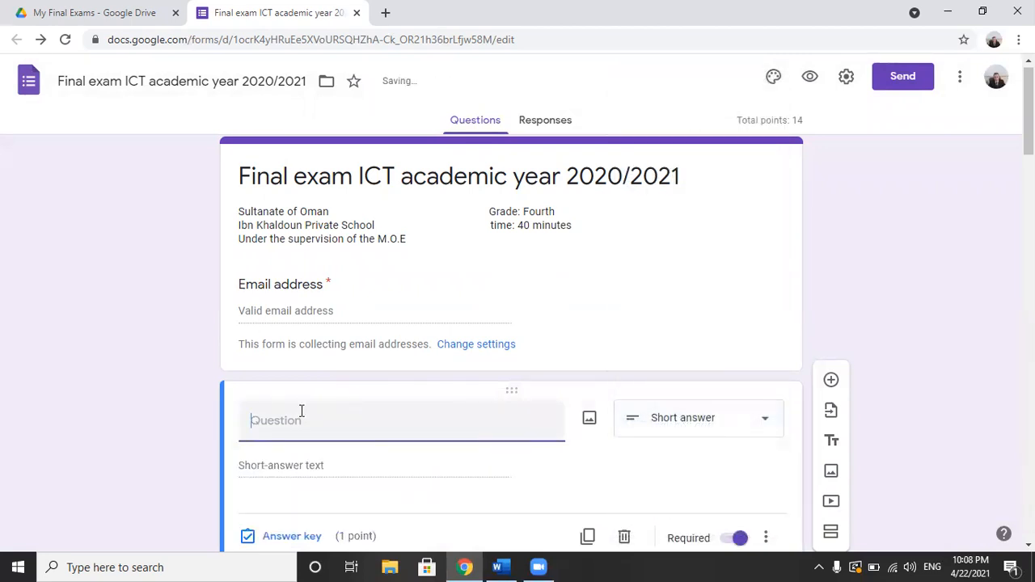
pyautogui.write('Stude')
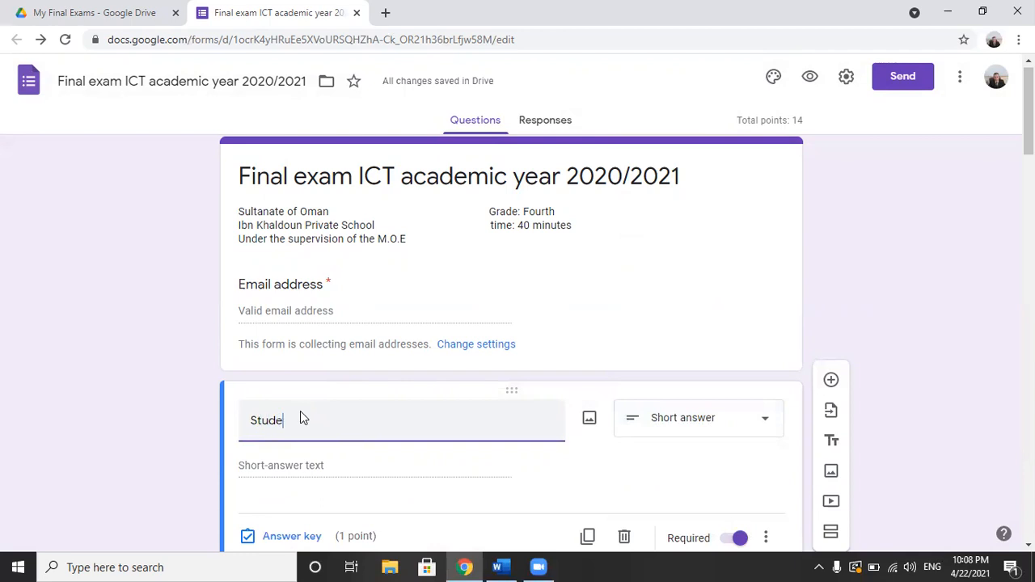
pyautogui.write("nt's name")
# Step: Set the "Student's name" question to 0 points in its answer key
pyautogui.scroll(-3, 511, 323)
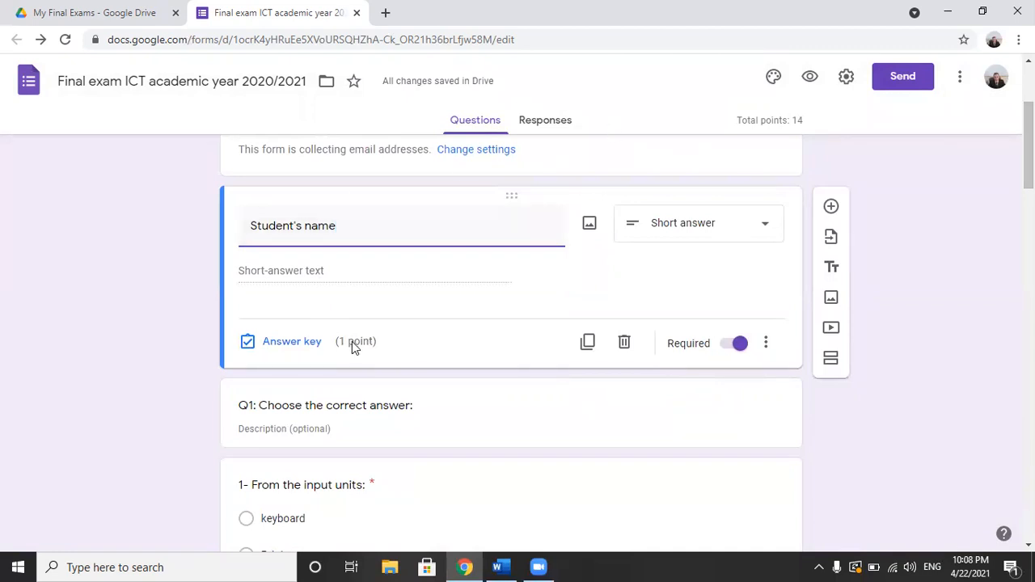
pyautogui.click(307, 348)
pyautogui.doubleClick(743, 276)
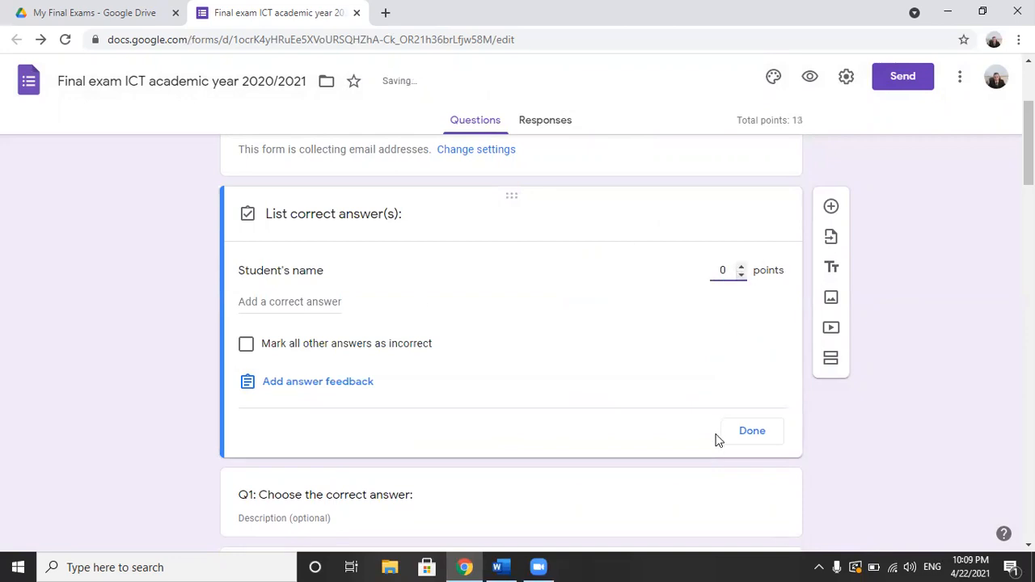
pyautogui.click(748, 431)
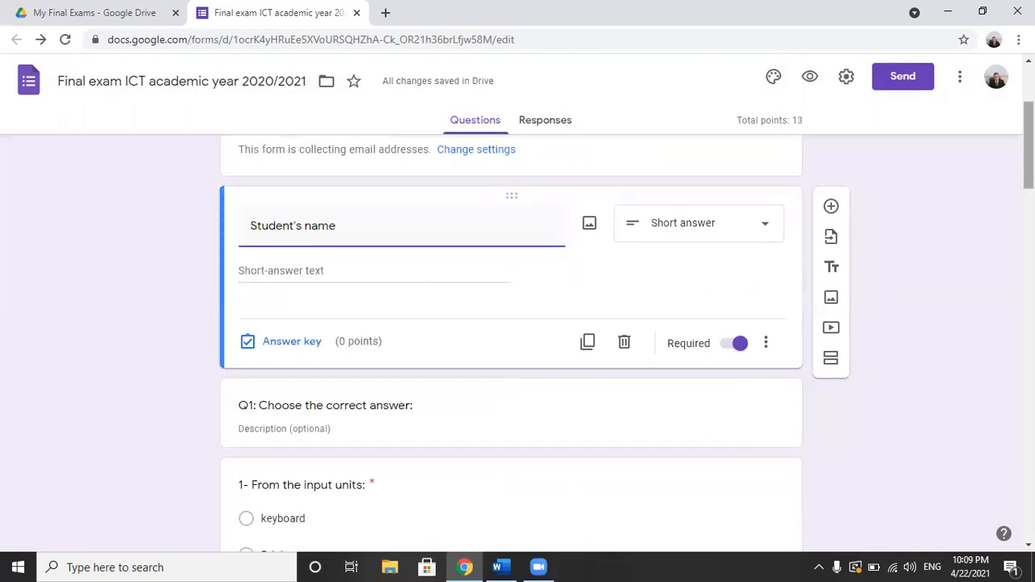
# Step: Mark "keyboard" as the correct answer to "1- From the input units:" and make it worth 1 point
pyautogui.scroll(-3, 590, 178)
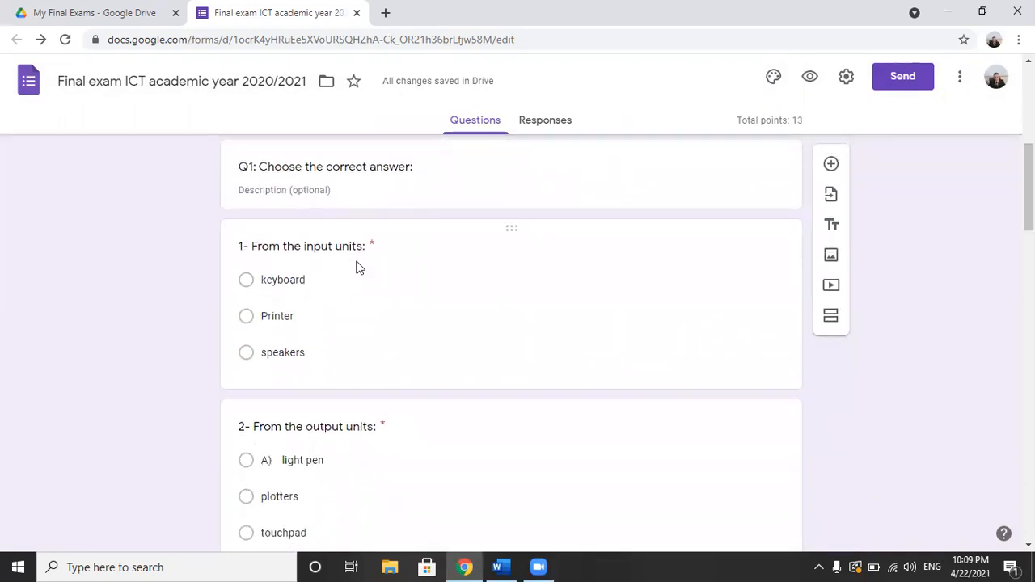
pyautogui.click(310, 273)
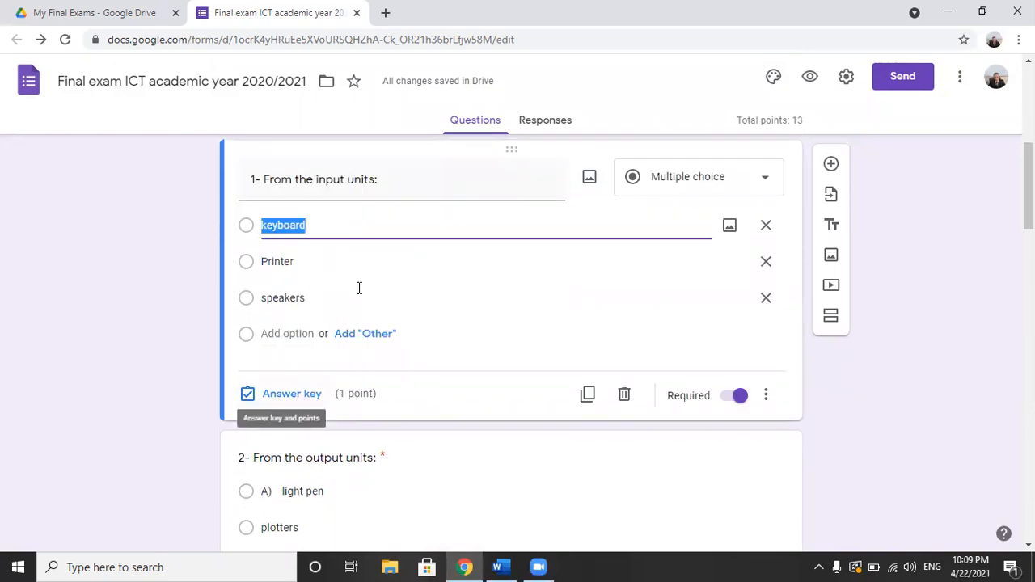
pyautogui.click(305, 395)
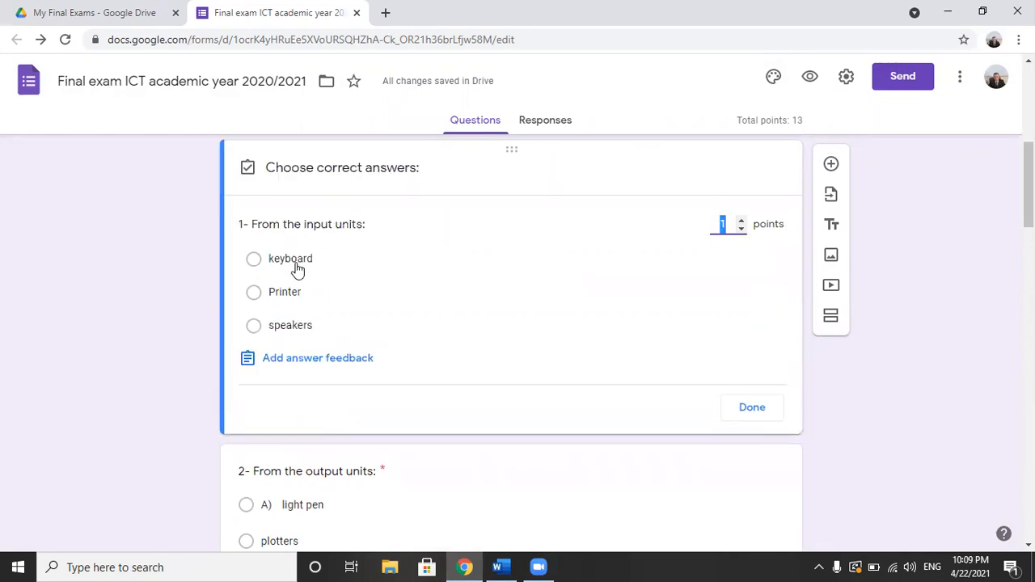
pyautogui.click(296, 263)
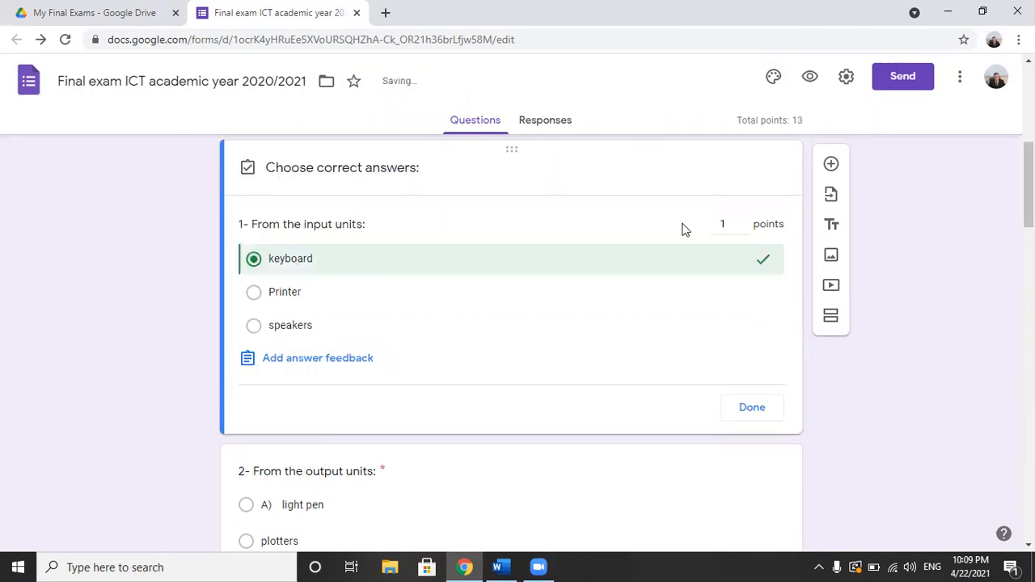
pyautogui.click(721, 223)
pyautogui.write('1')
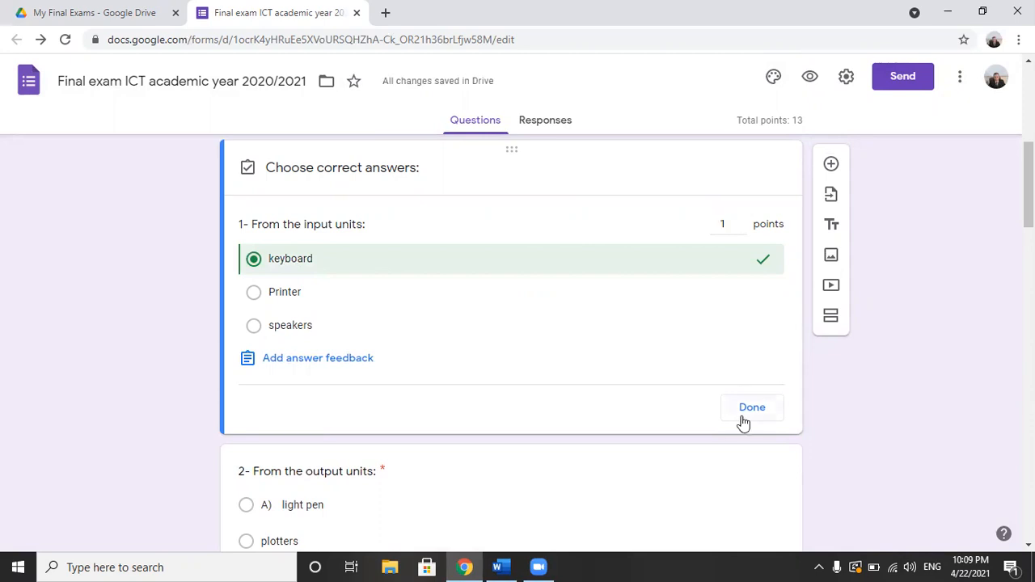
pyautogui.click(754, 416)
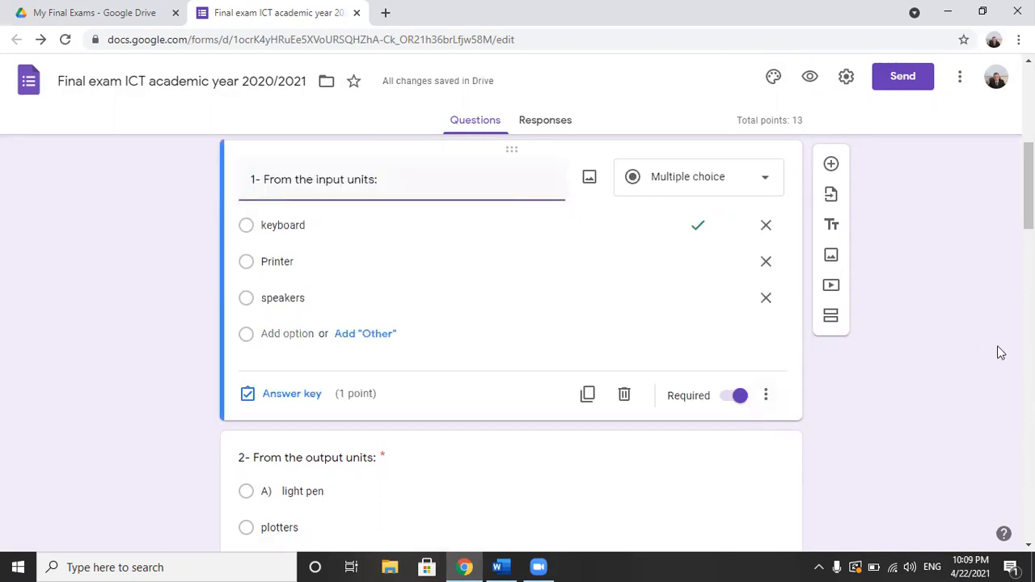
# Step: Mark "plotters" as the correct answer to "2- From the output units:" in its answer key
pyautogui.scroll(-3, 512, 324)
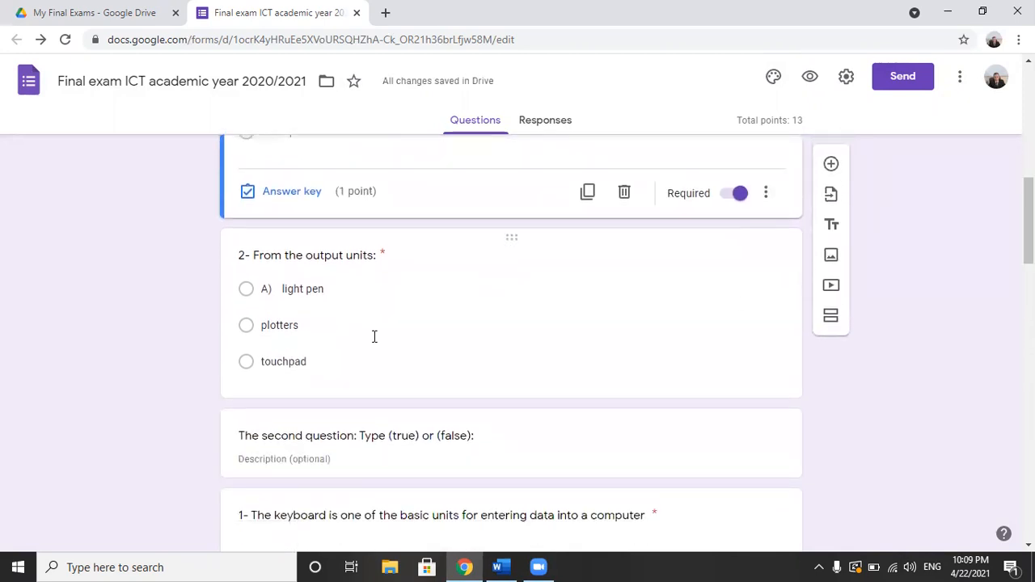
pyautogui.click(294, 328)
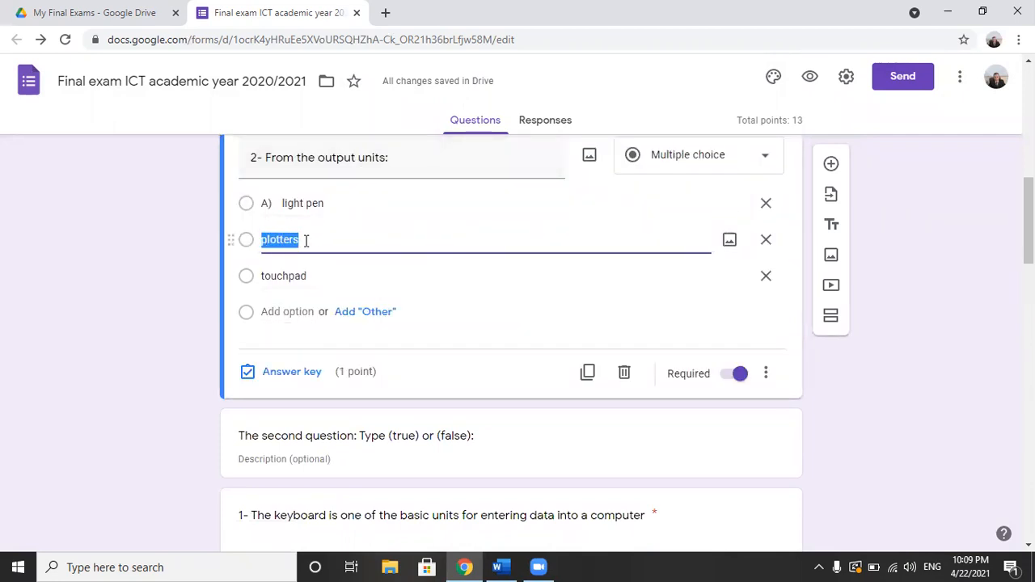
pyautogui.click(312, 372)
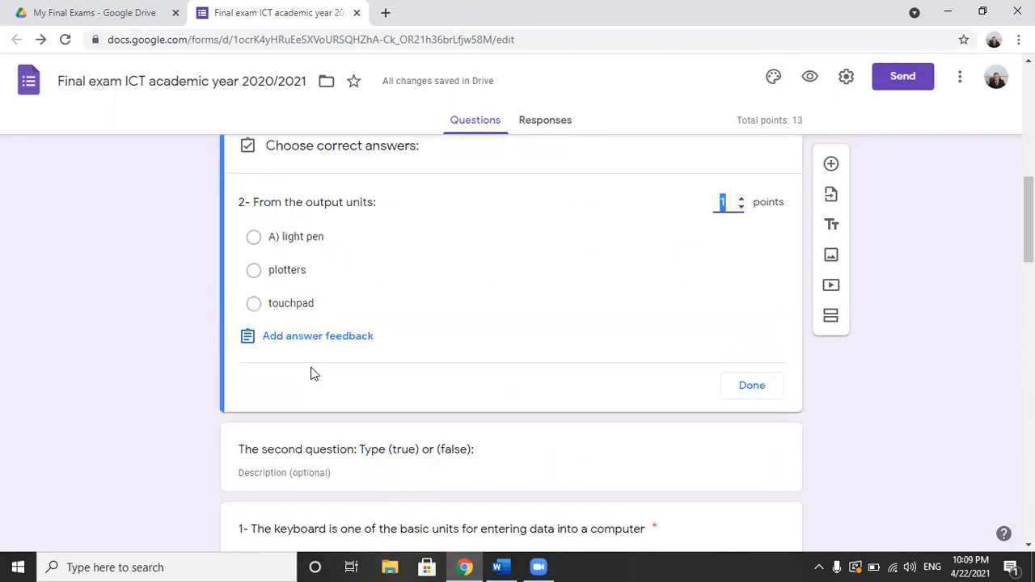
pyautogui.click(255, 272)
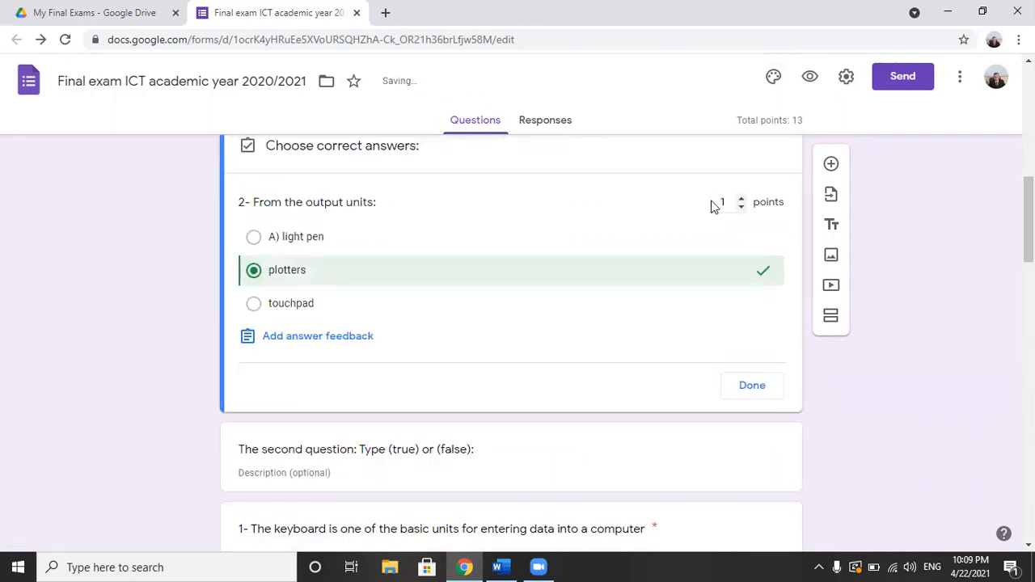
pyautogui.click(752, 386)
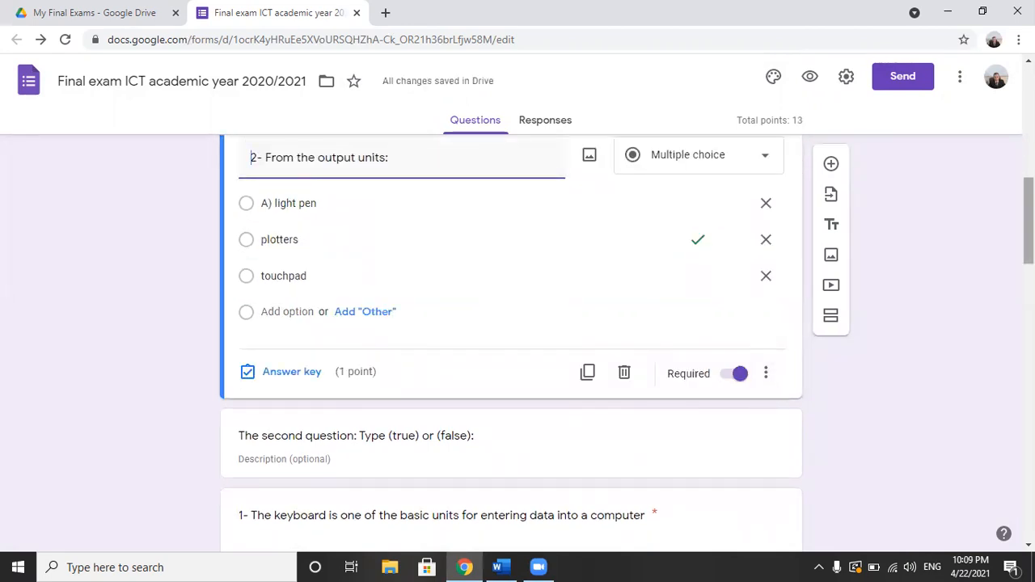
# Step: Mark "True" as the correct answer to the statement about the keyboard being a basic data entry unit
pyautogui.scroll(-3, 515, 353)
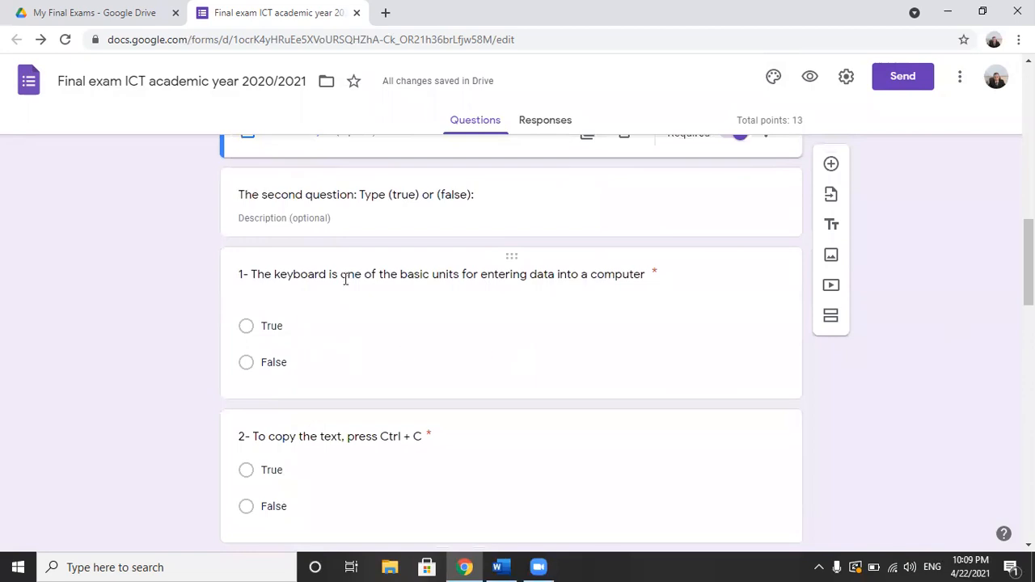
pyautogui.click(421, 275)
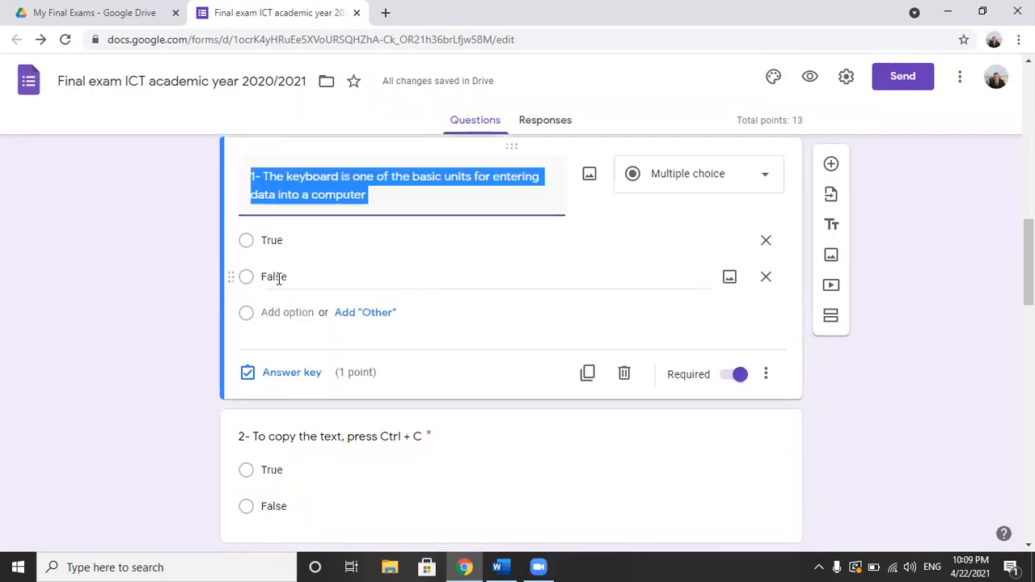
pyautogui.click(283, 372)
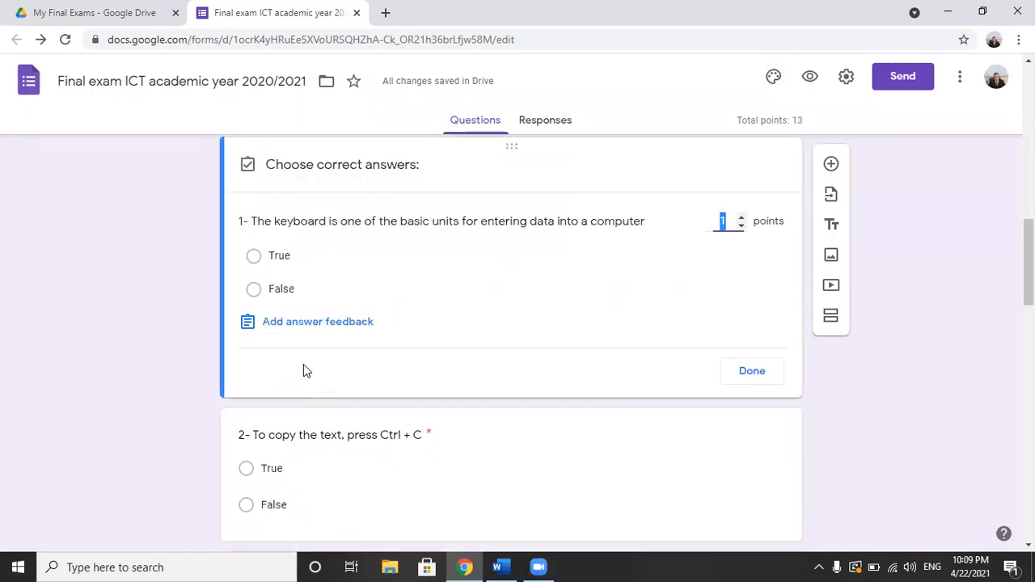
pyautogui.click(281, 267)
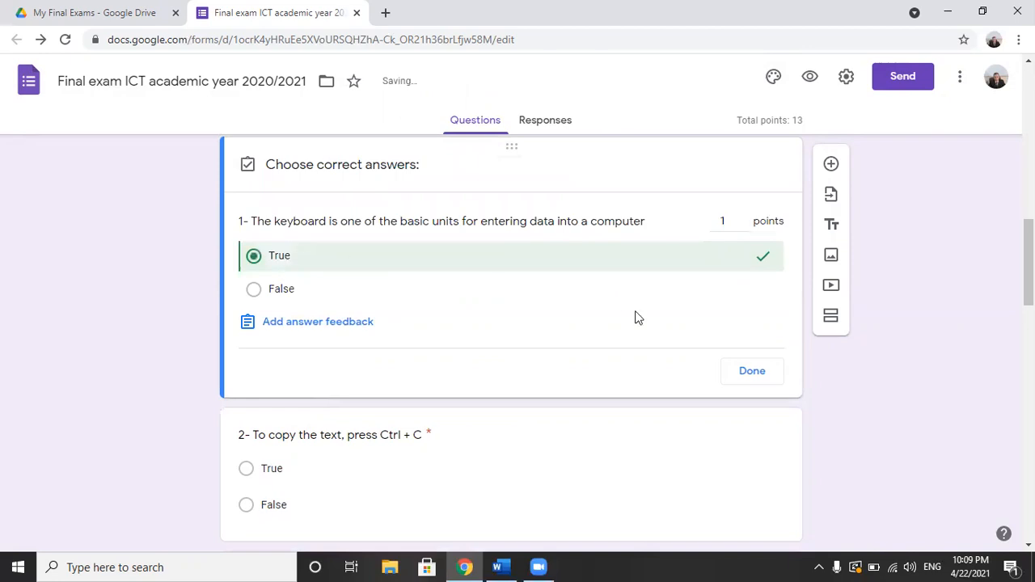
pyautogui.click(734, 366)
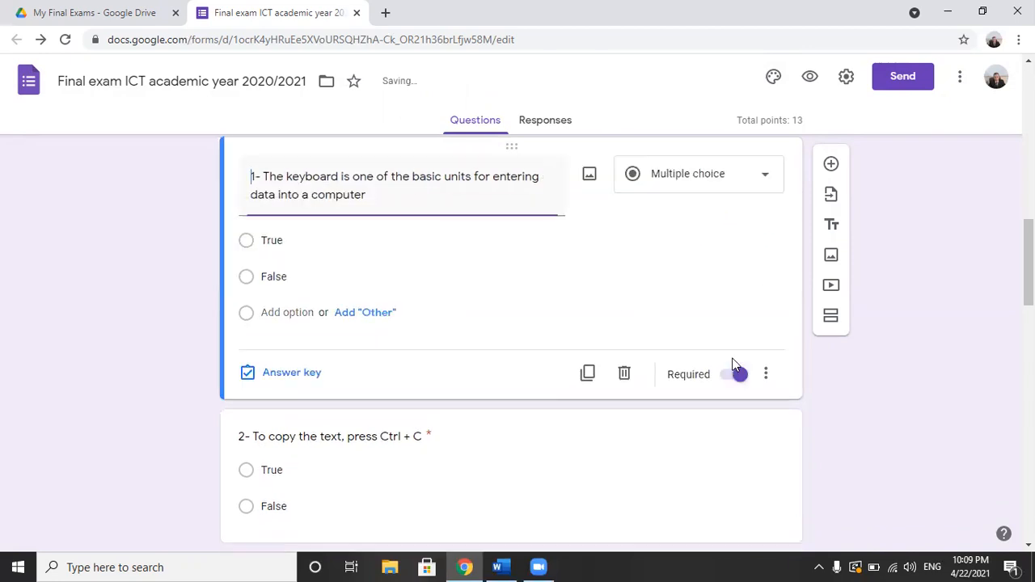
# Step: Mark "True" as the correct answer to "2- To copy the text, press Ctrl + C"
pyautogui.click(287, 477)
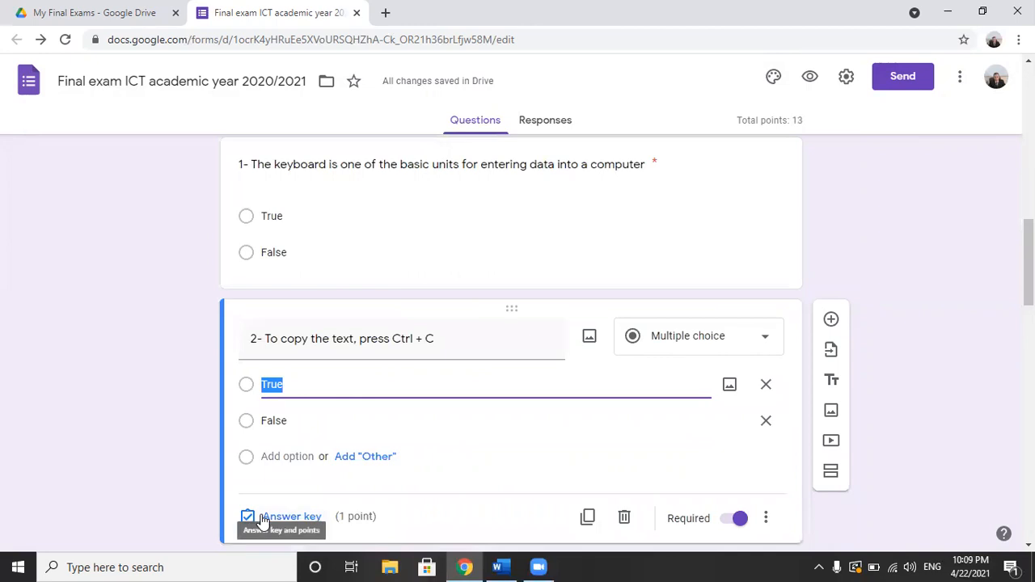
pyautogui.click(263, 522)
pyautogui.click(282, 418)
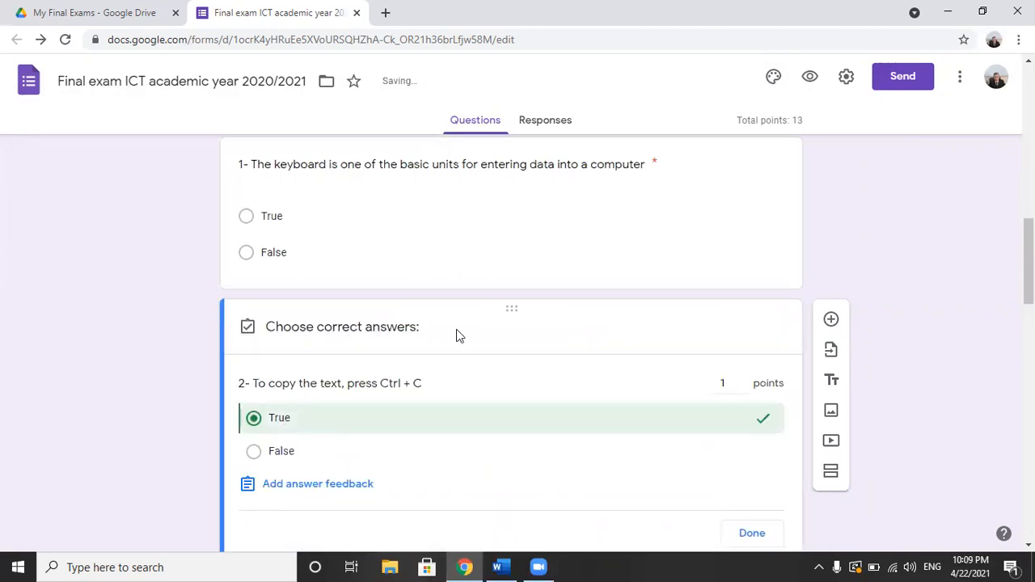
pyautogui.scroll(-4, 510, 344)
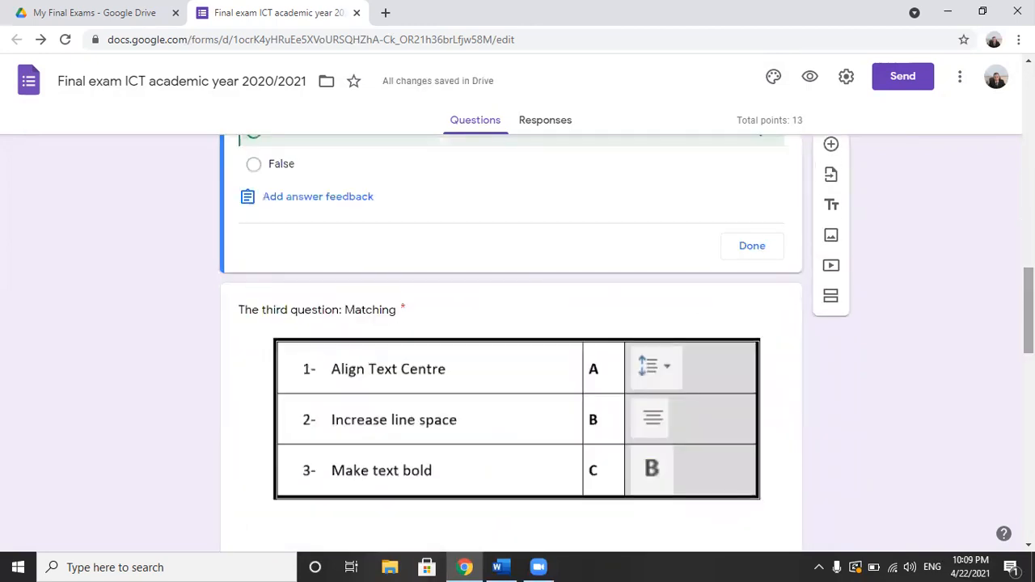
pyautogui.click(743, 245)
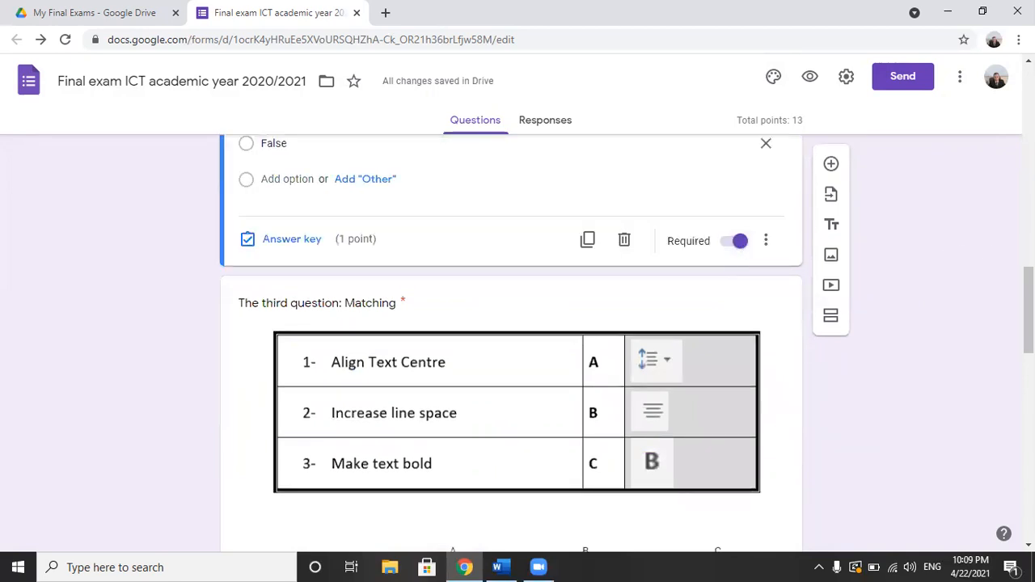
# Step: Set the matching question's answer key to 1–B, 2–A and 3–C
pyautogui.scroll(-2, 511, 344)
pyautogui.moveTo(1029, 336); pyautogui.dragTo(1029, 361)
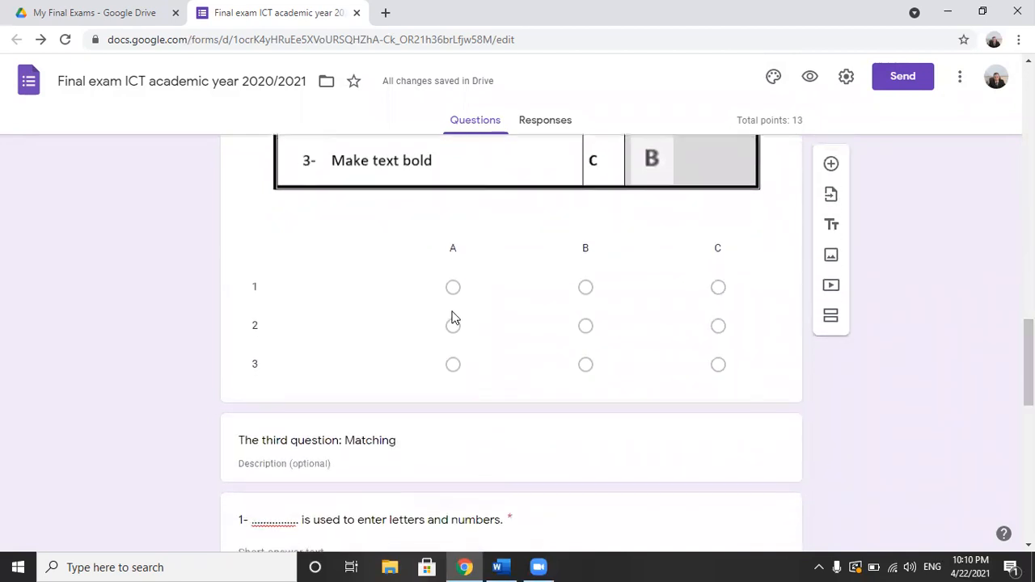
pyautogui.click(452, 317)
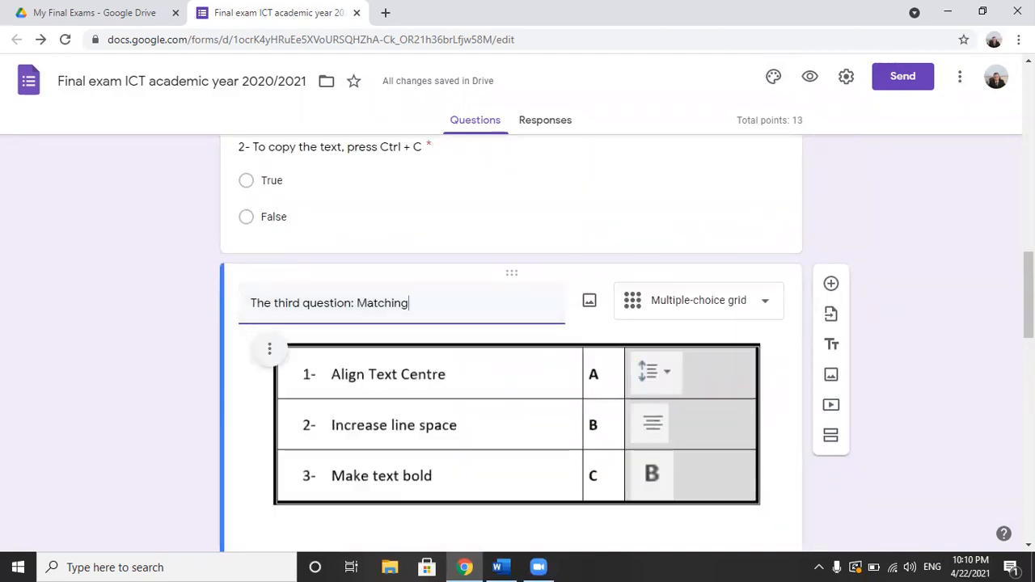
pyautogui.moveTo(1029, 296); pyautogui.dragTo(1029, 334)
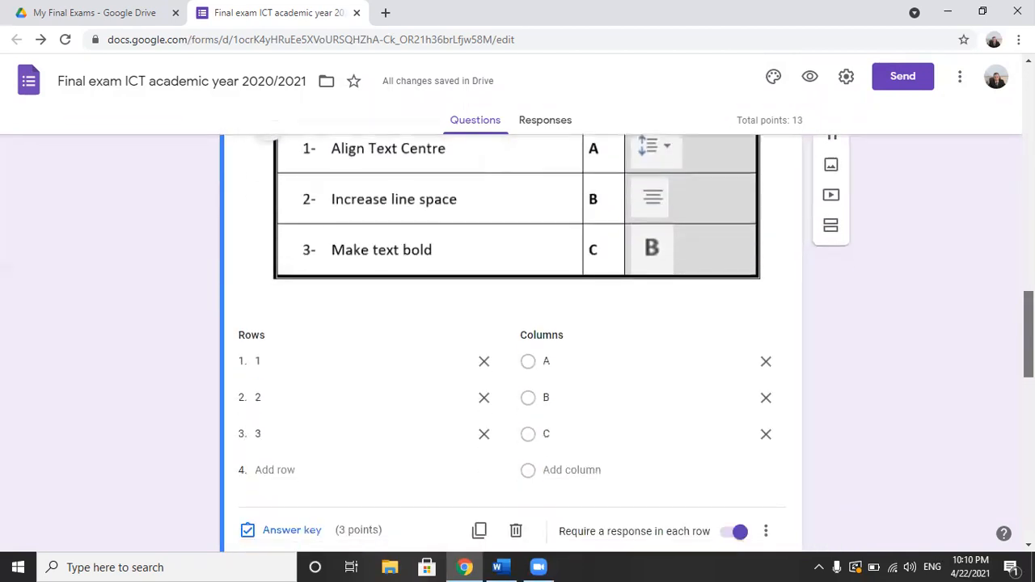
pyautogui.click(279, 531)
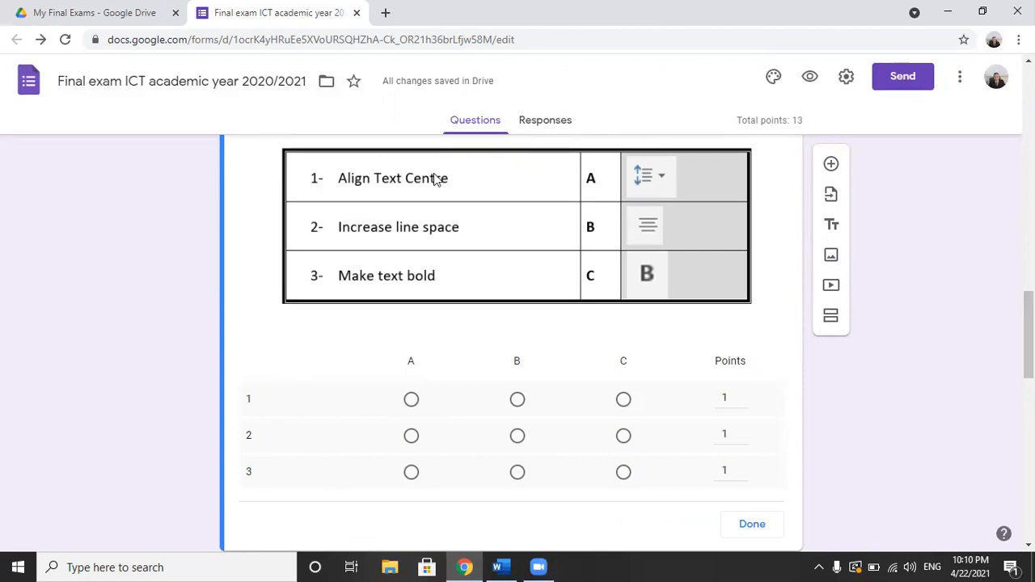
pyautogui.click(518, 399)
pyautogui.click(411, 436)
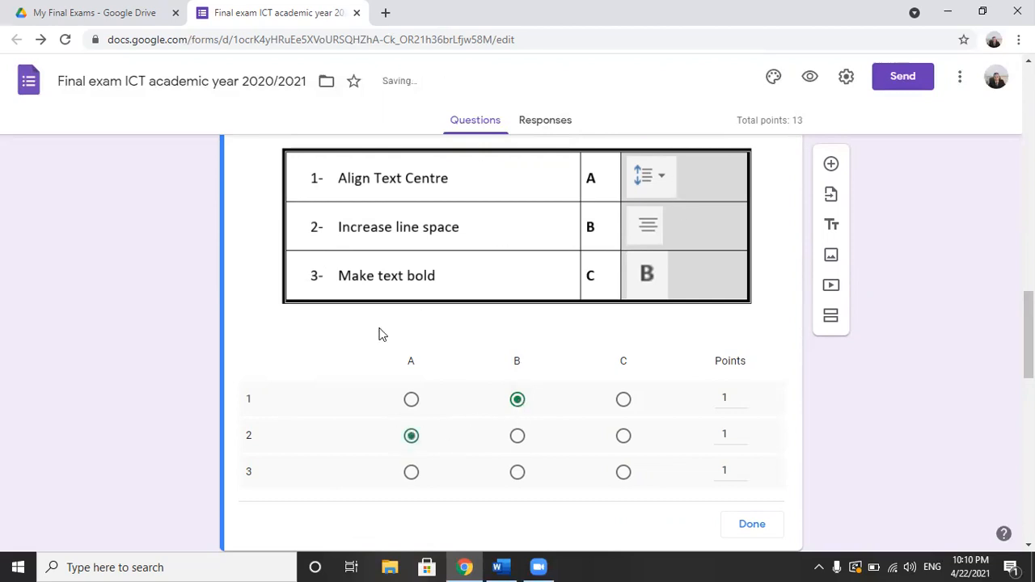
pyautogui.click(623, 472)
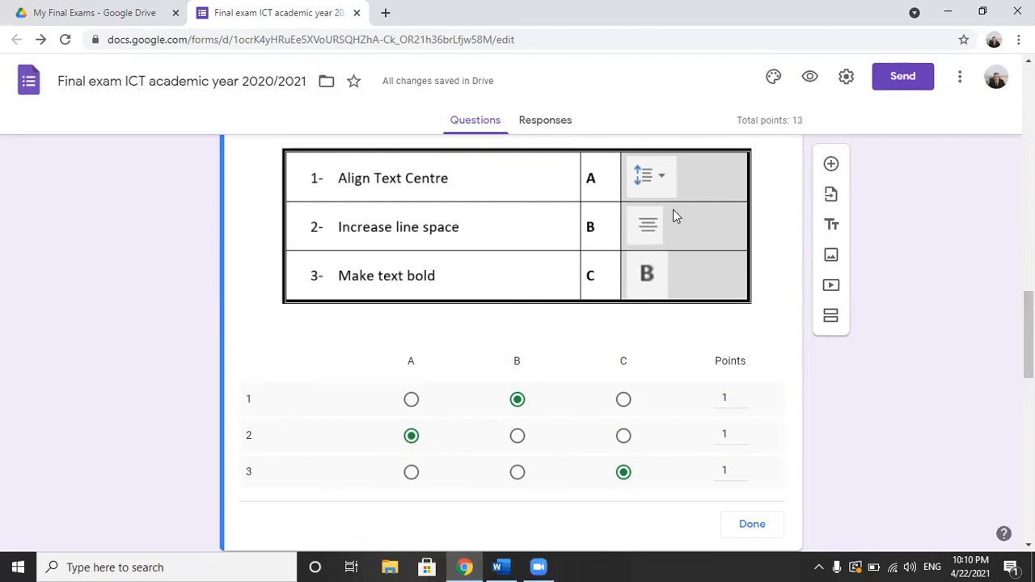
pyautogui.scroll(-2, 772, 429)
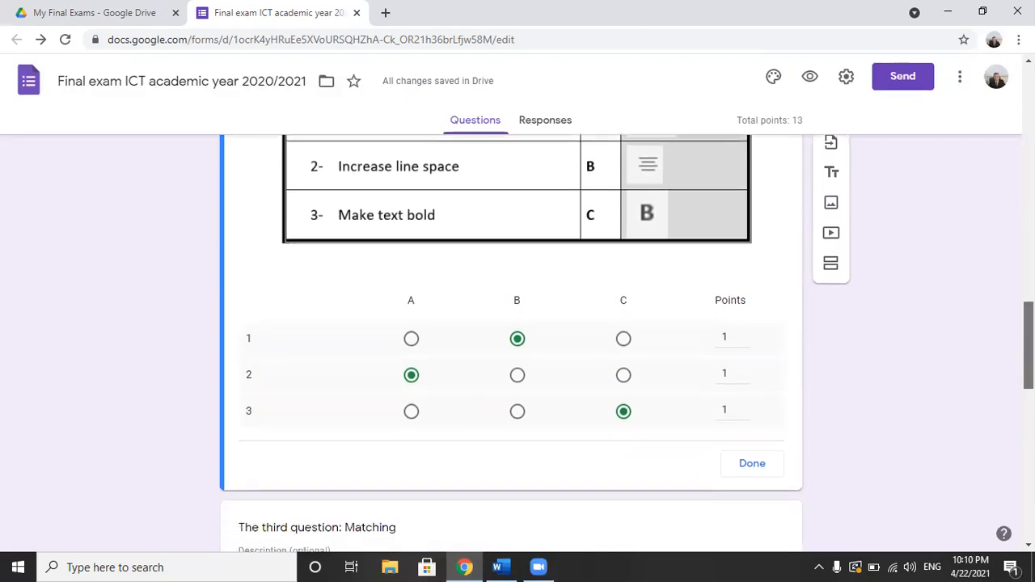
pyautogui.click(770, 423)
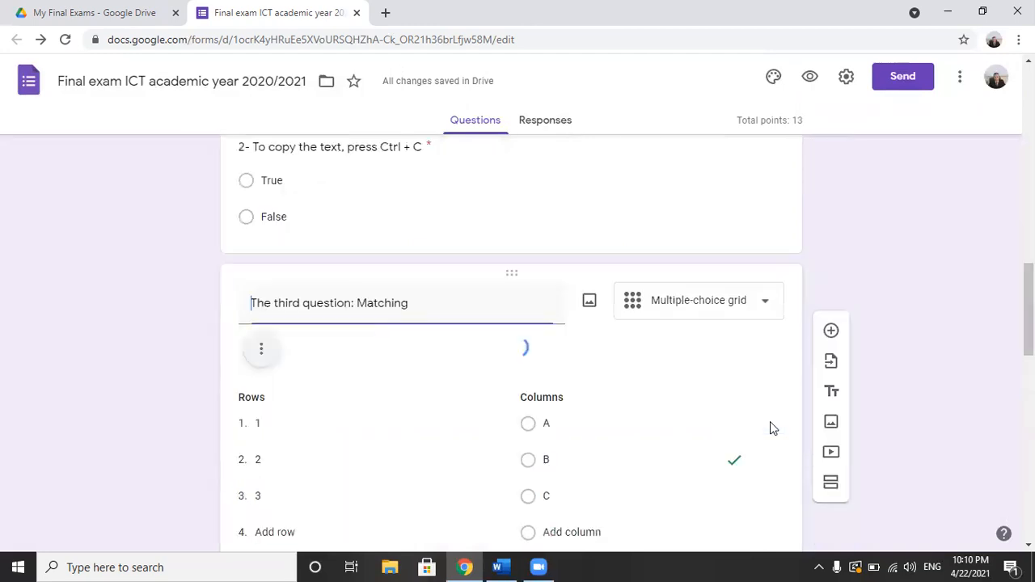
# Step: Enter "Keyboard" as a correct answer to the short-answer question "1- ... is used to enter letters and numbers."
pyautogui.scroll(-5, 511, 343)
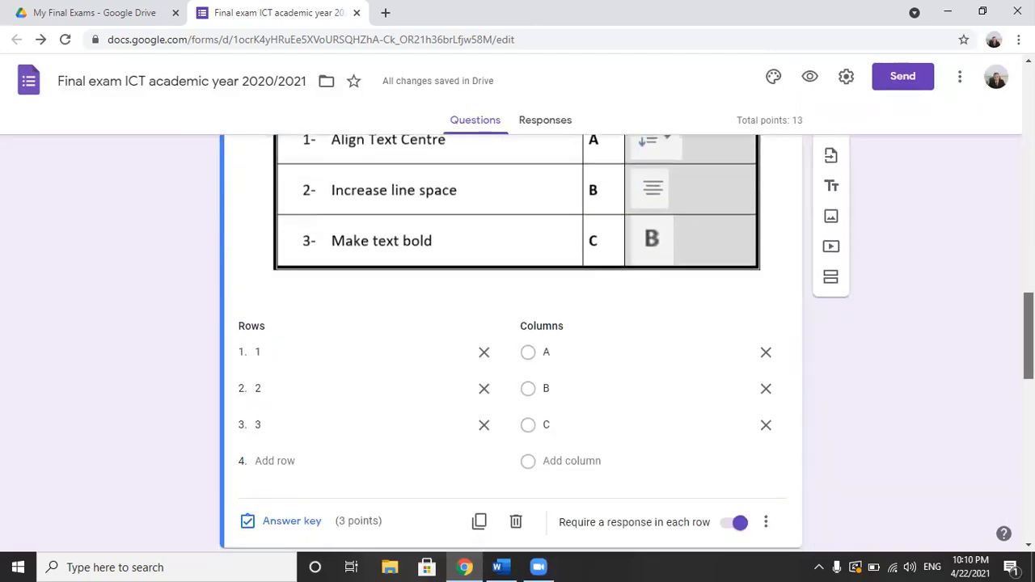
pyautogui.scroll(-2, 878, 415)
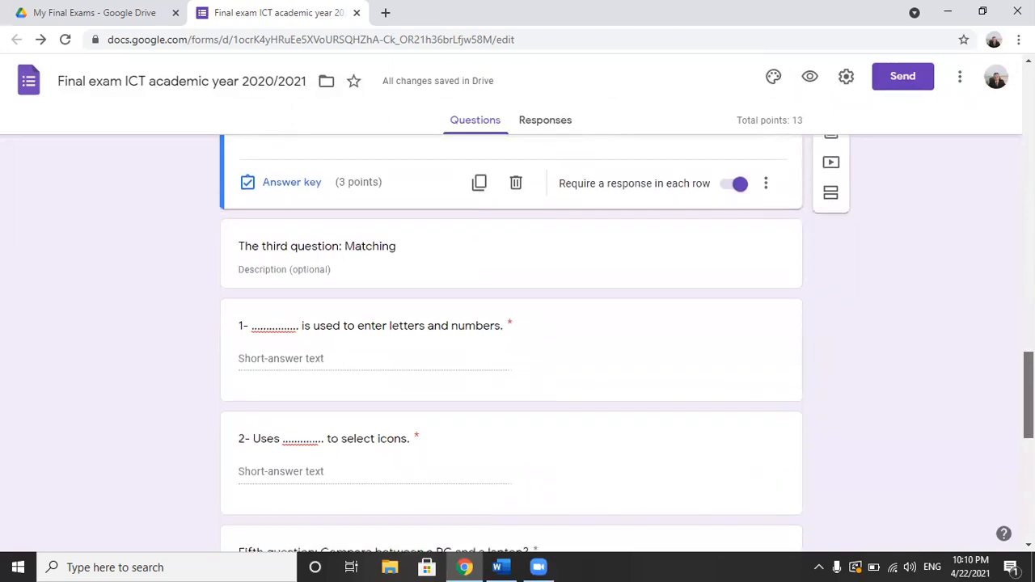
pyautogui.click(308, 308)
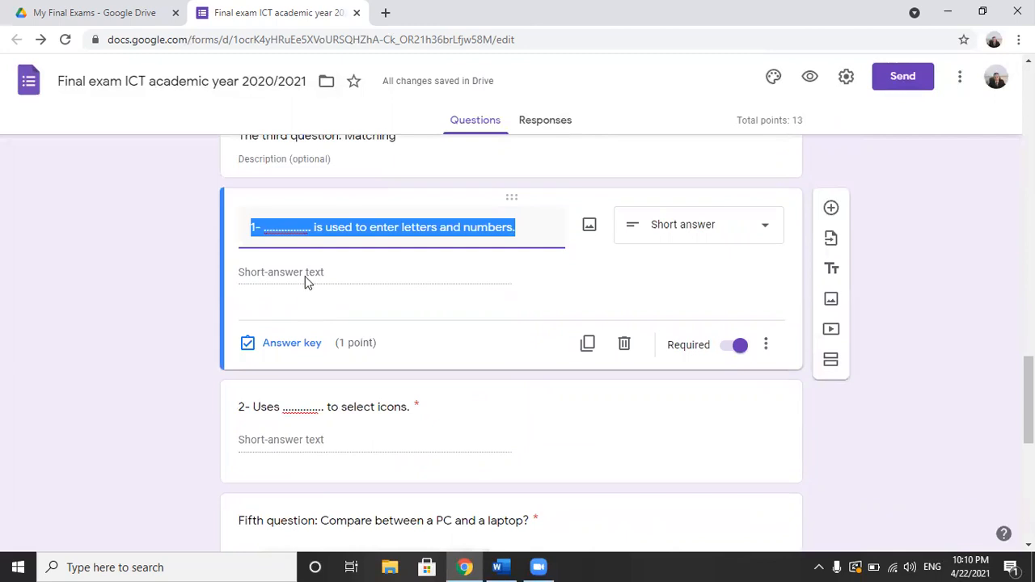
pyautogui.click(304, 276)
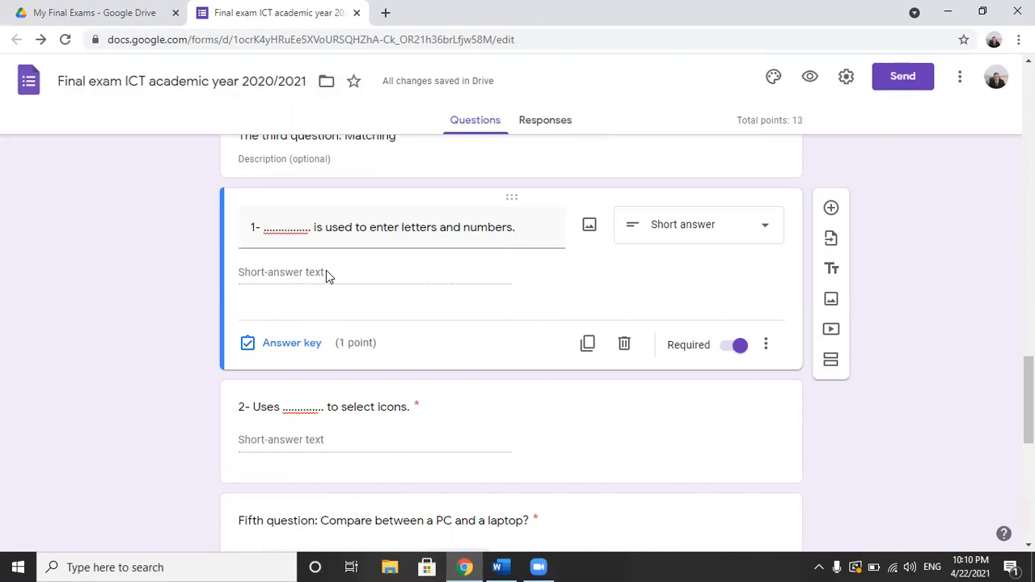
pyautogui.click(303, 347)
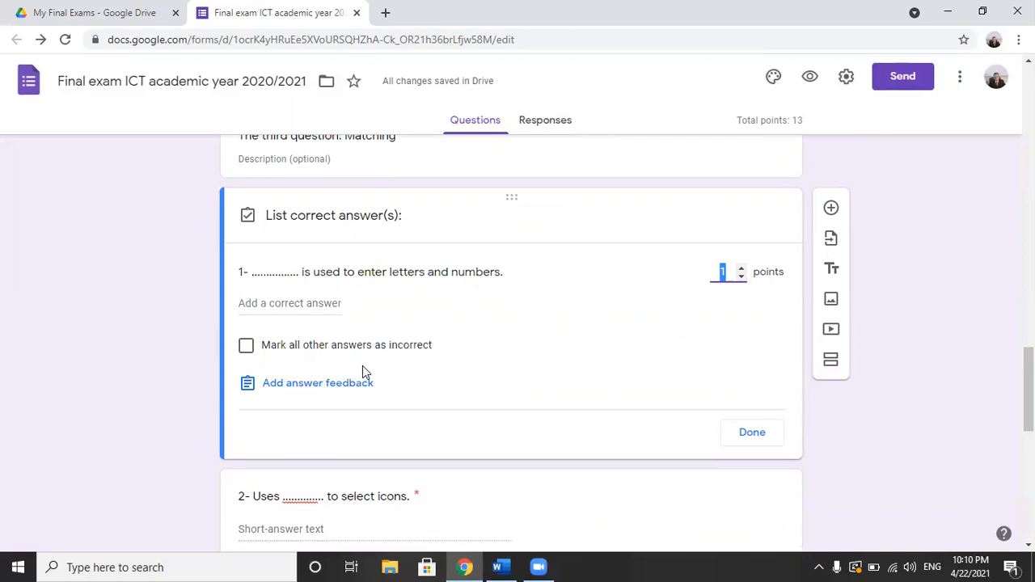
pyautogui.click(300, 303)
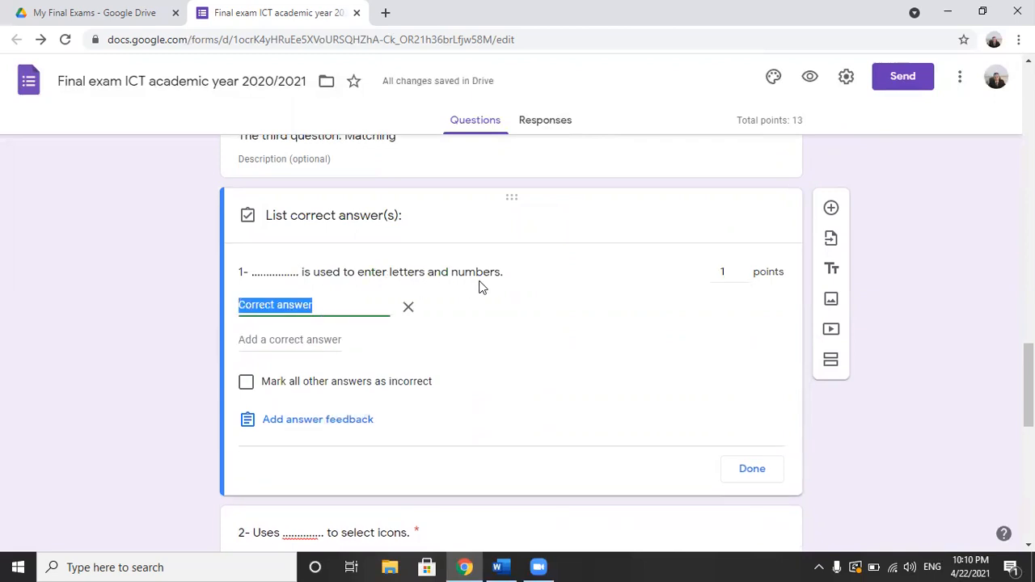
pyautogui.write('Keyboard')
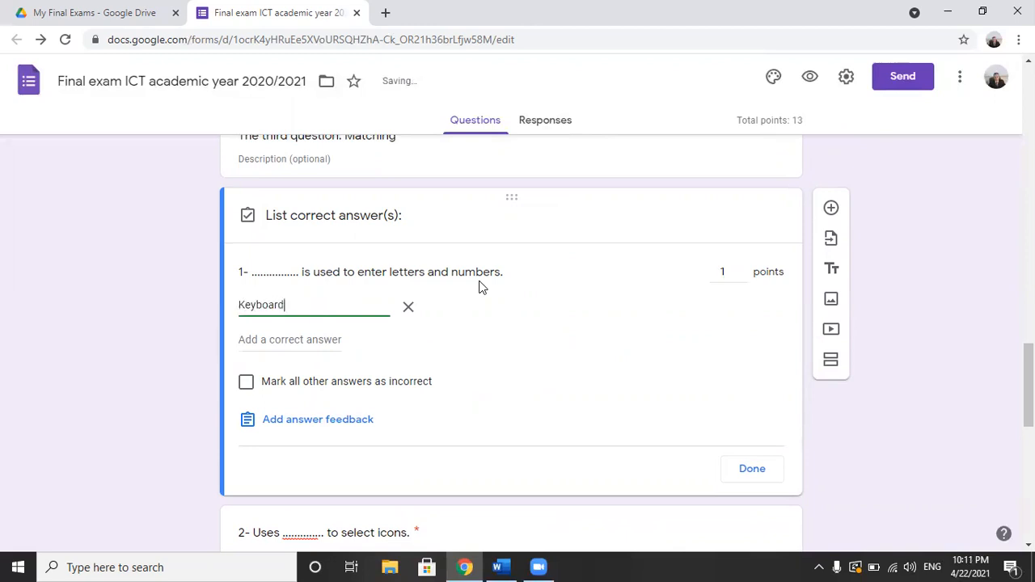
# Step: Add lowercase "keyboard" as a second correct answer to the letters and numbers question
pyautogui.click(271, 341)
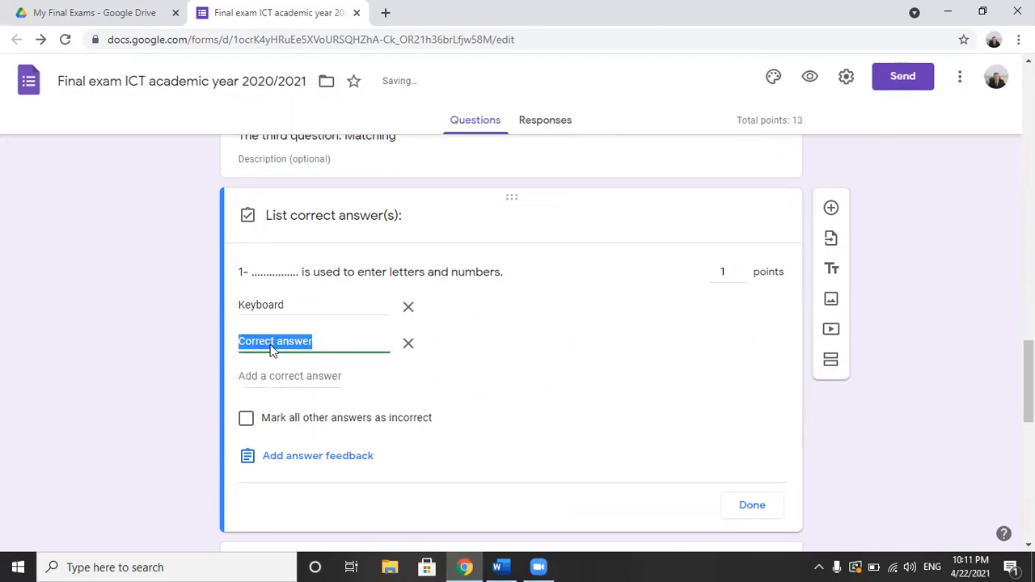
pyautogui.write('keyboard')
pyautogui.click(245, 304)
pyautogui.click(245, 304)
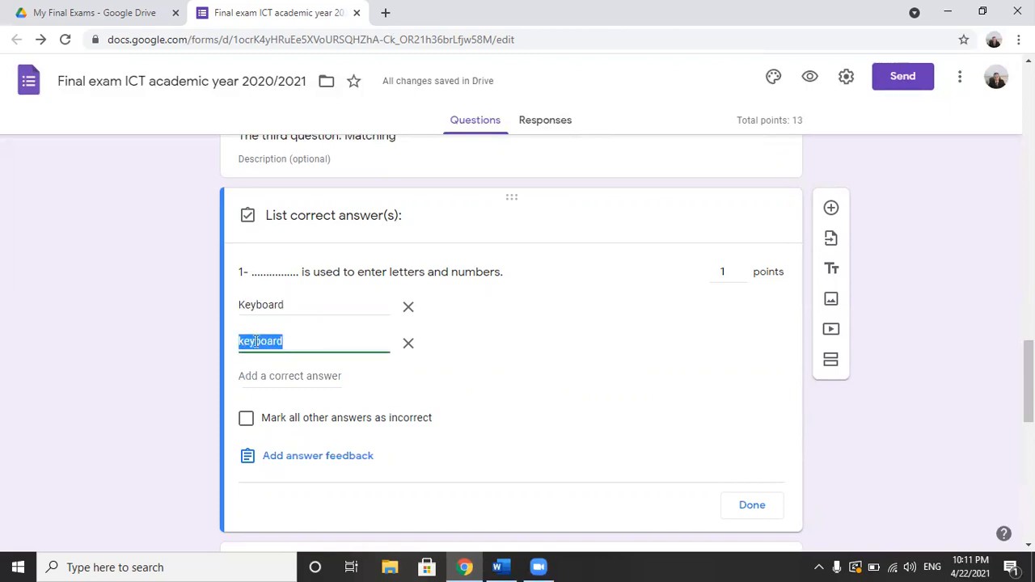
pyautogui.click(269, 376)
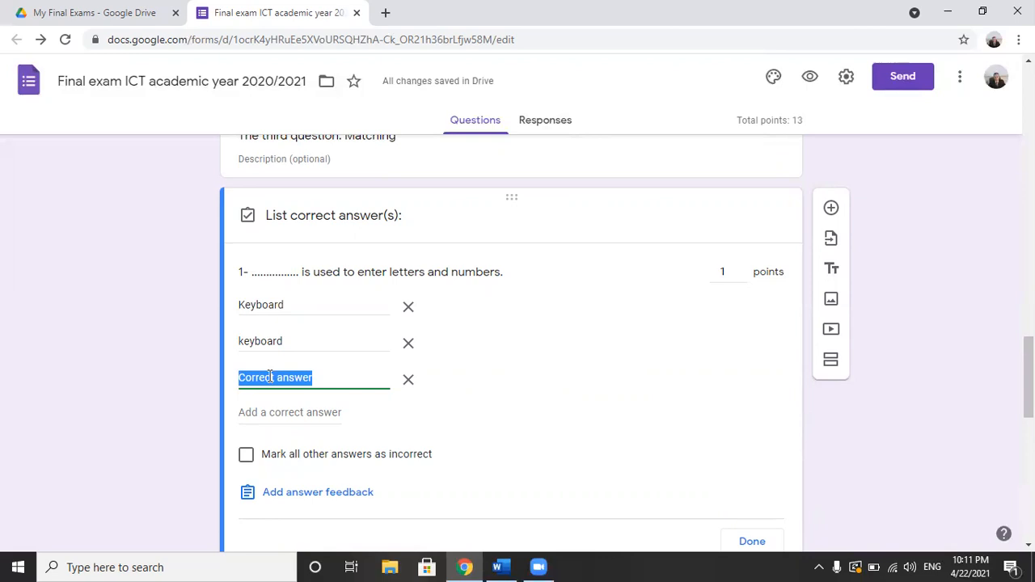
pyautogui.click(412, 381)
pyautogui.click(412, 381)
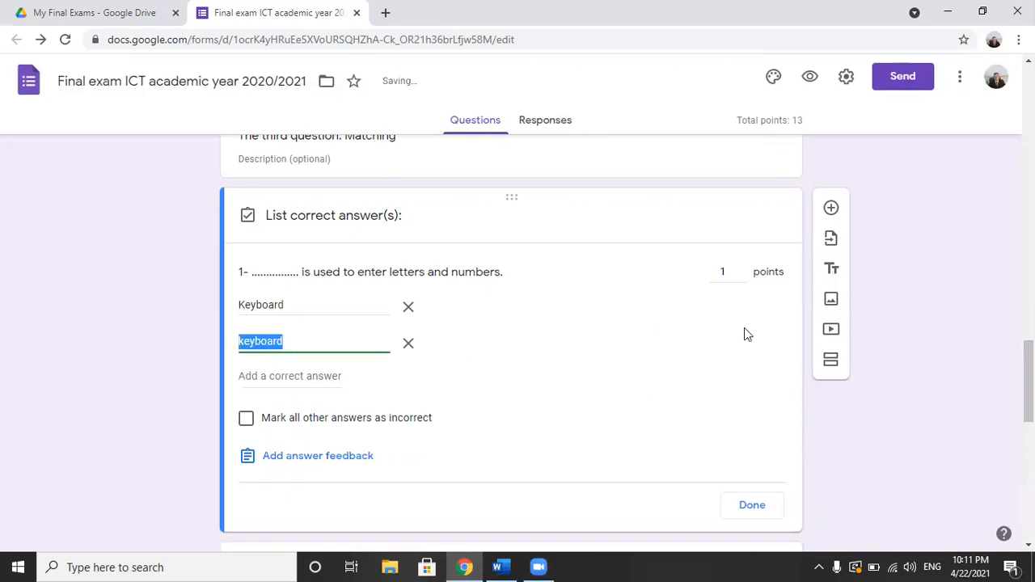
# Step: Finish the letters and numbers answer key, and list "Mouse" and "mouse" as correct answers to "2- Uses ... to select icons."
pyautogui.click(752, 505)
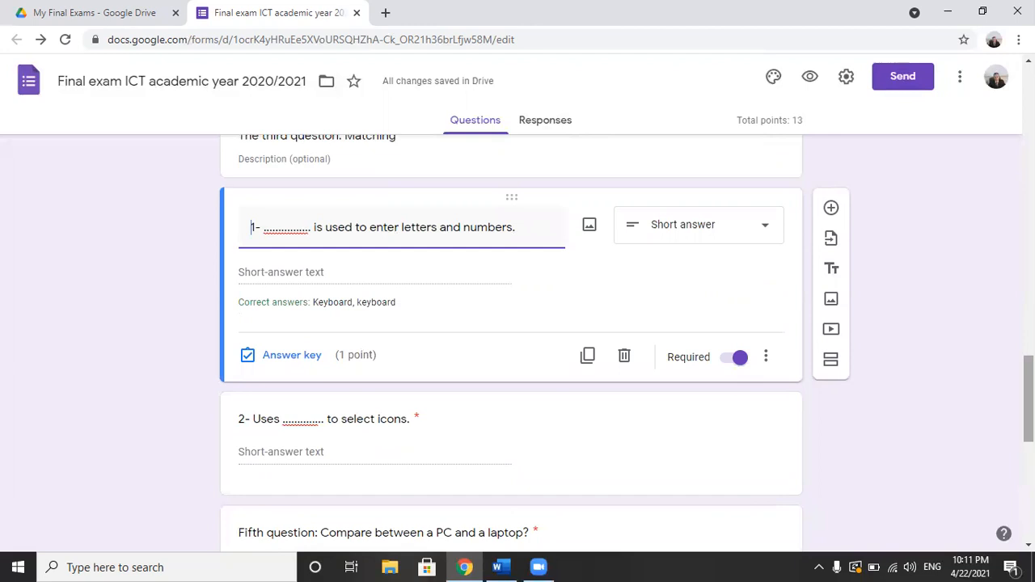
pyautogui.scroll(-2, 511, 340)
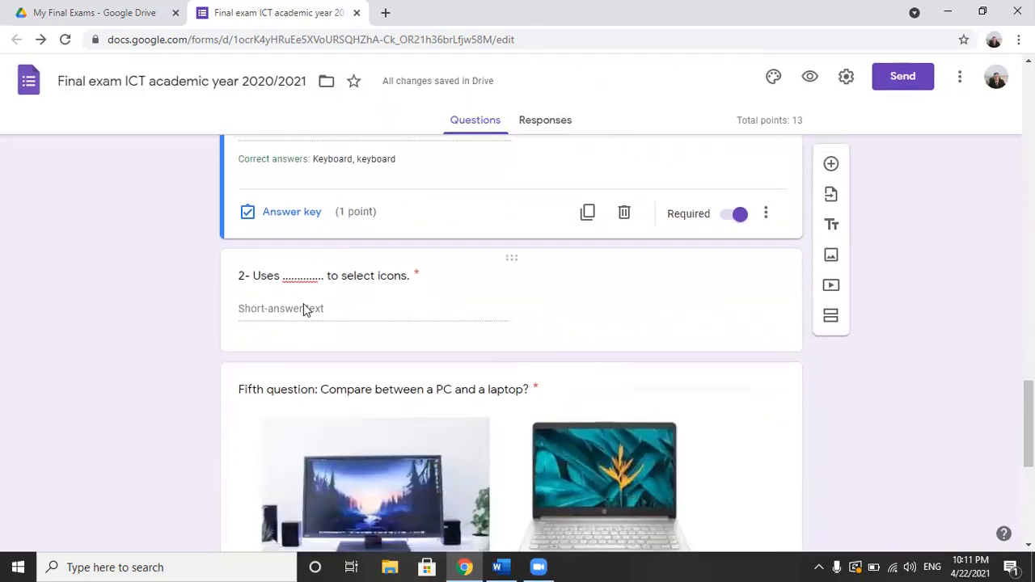
pyautogui.click(305, 310)
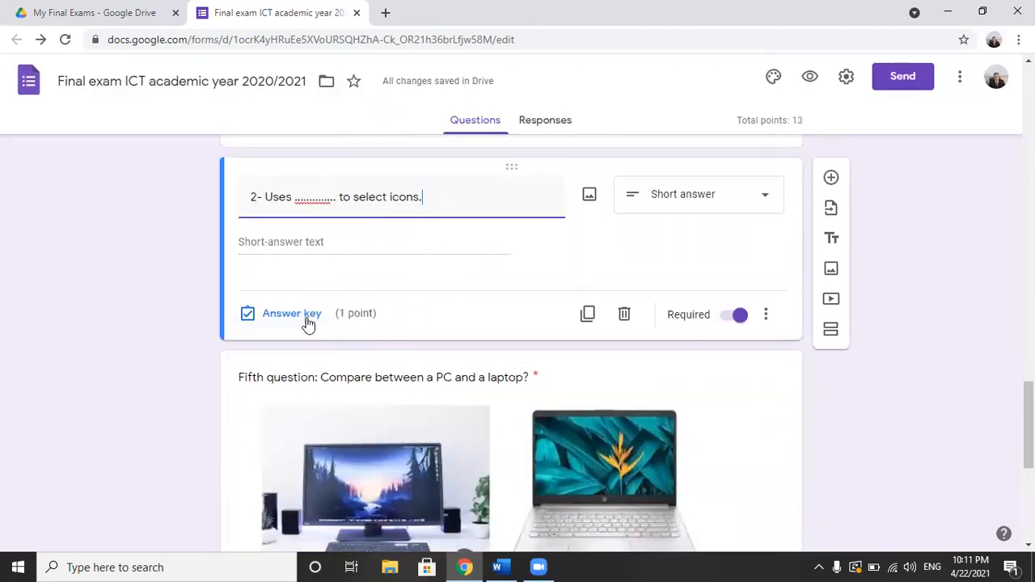
pyautogui.click(309, 320)
pyautogui.click(301, 275)
pyautogui.write('Mouse')
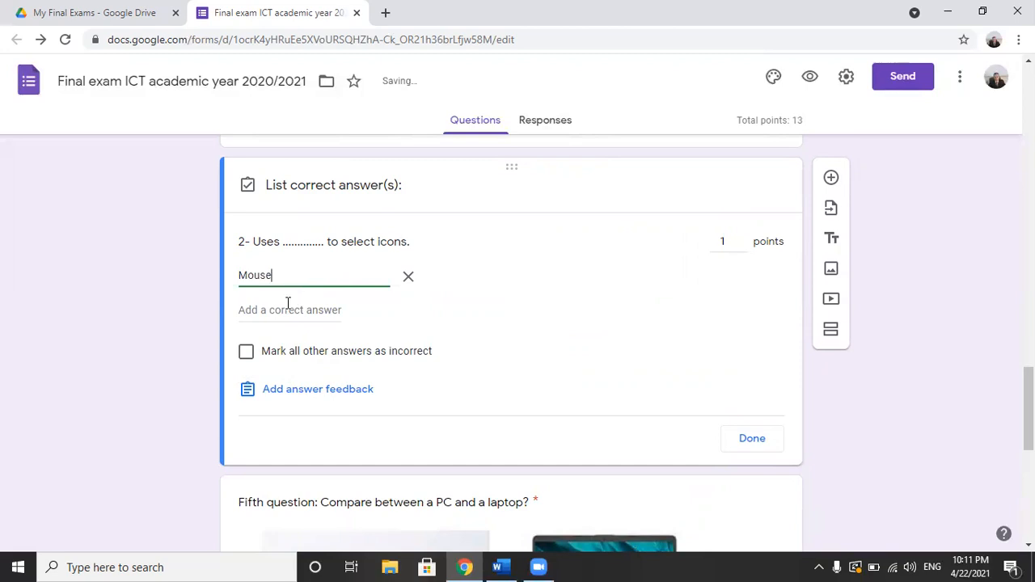
pyautogui.click(289, 307)
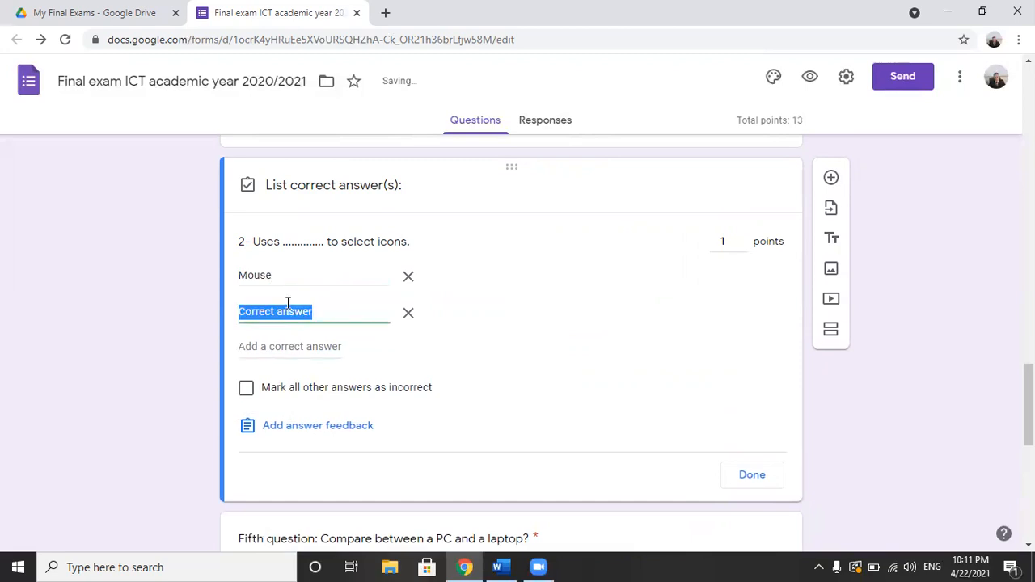
pyautogui.write('mouse')
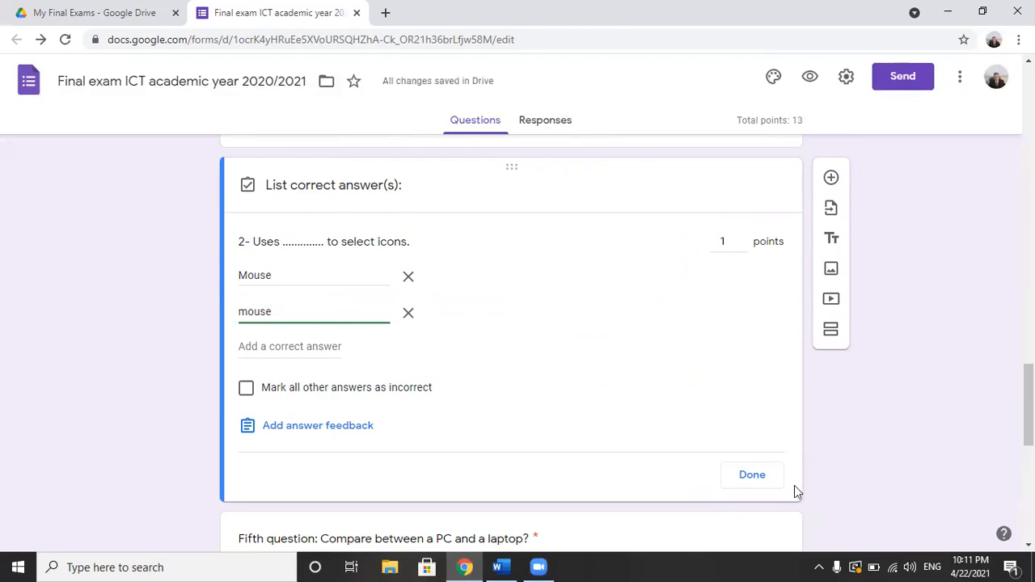
pyautogui.click(767, 483)
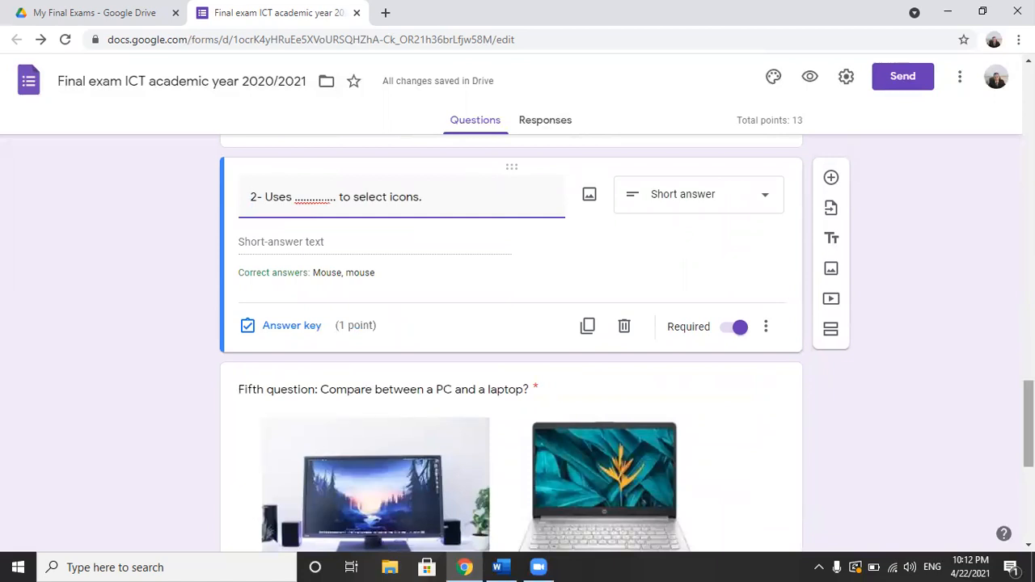
# Step: Make the fifth question, comparing a PC and a laptop, worth 2 points in its answer key
pyautogui.scroll(-2, 511, 340)
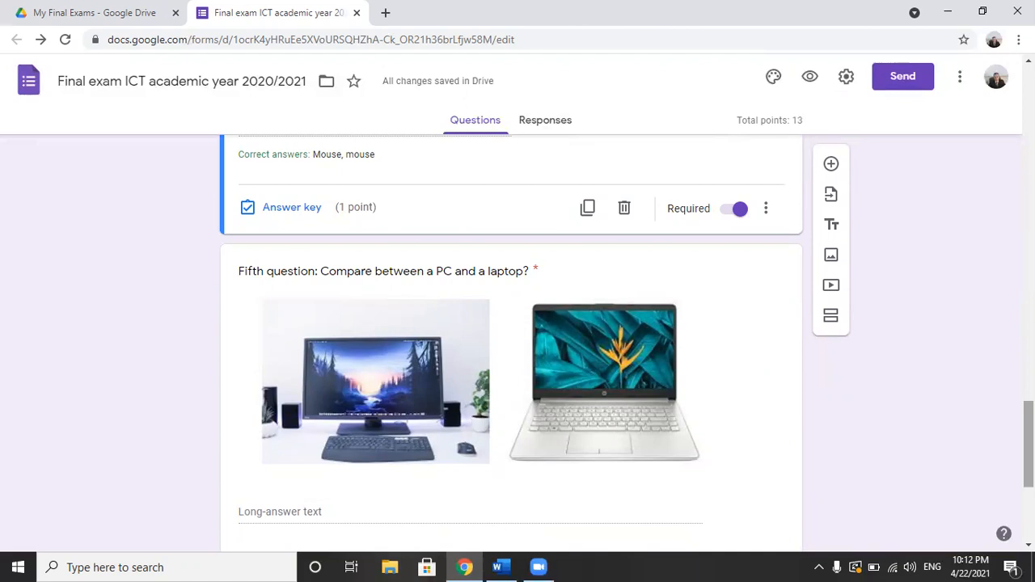
pyautogui.scroll(-1, 511, 340)
pyautogui.scroll(1, 511, 340)
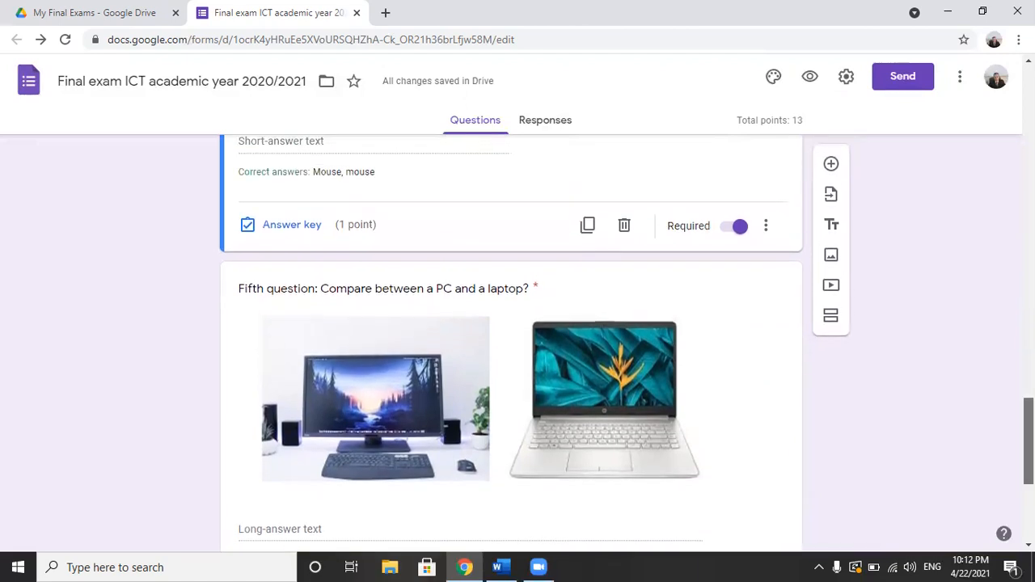
pyautogui.scroll(1, 511, 340)
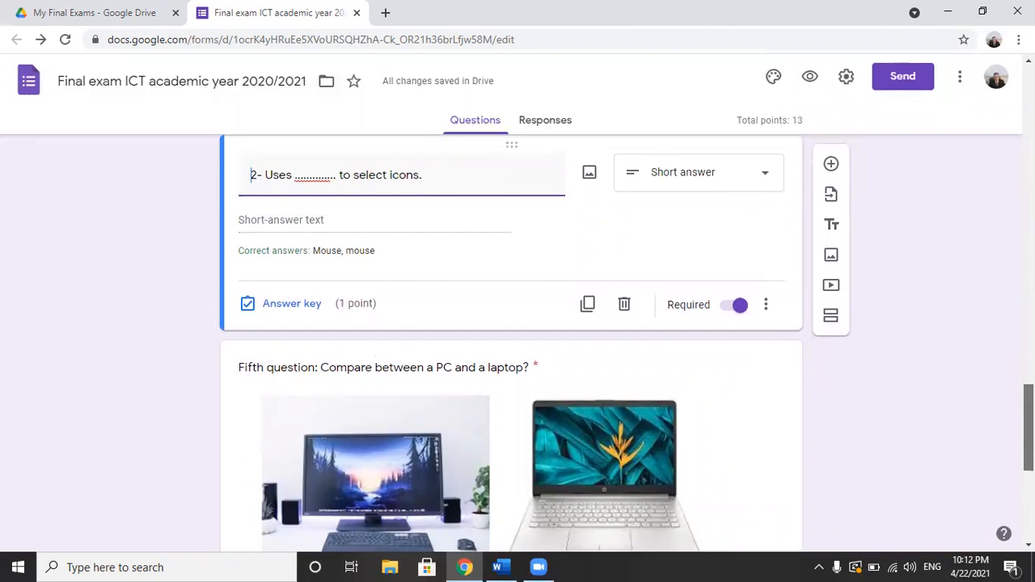
pyautogui.scroll(-3, 679, 491)
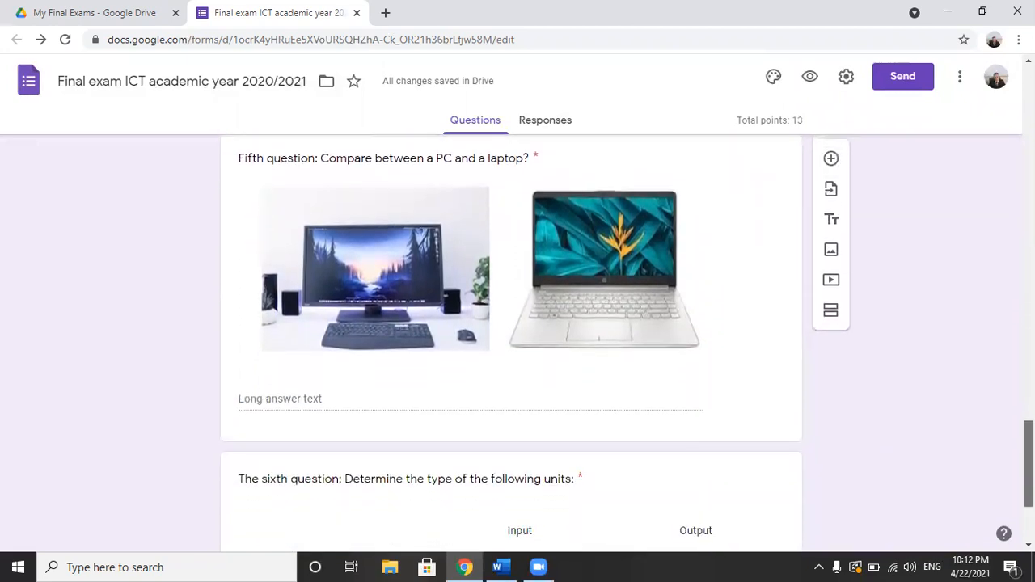
pyautogui.scroll(1, 679, 492)
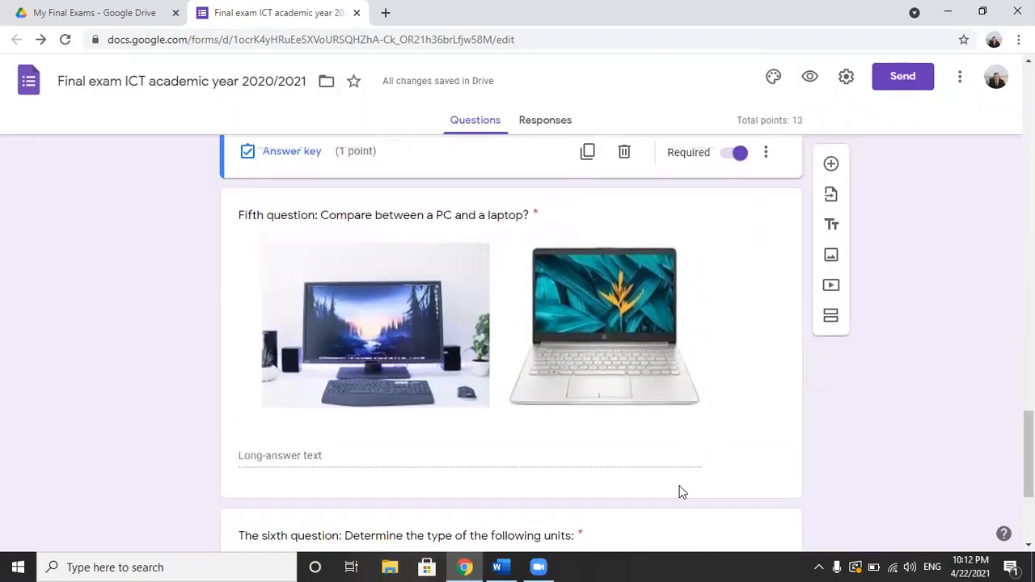
pyautogui.click(299, 462)
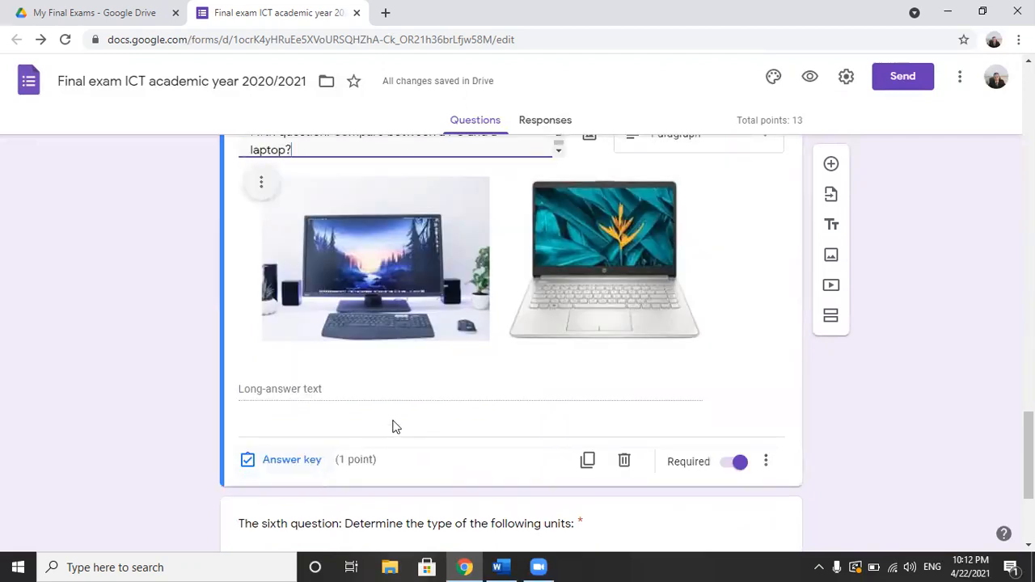
pyautogui.click(300, 461)
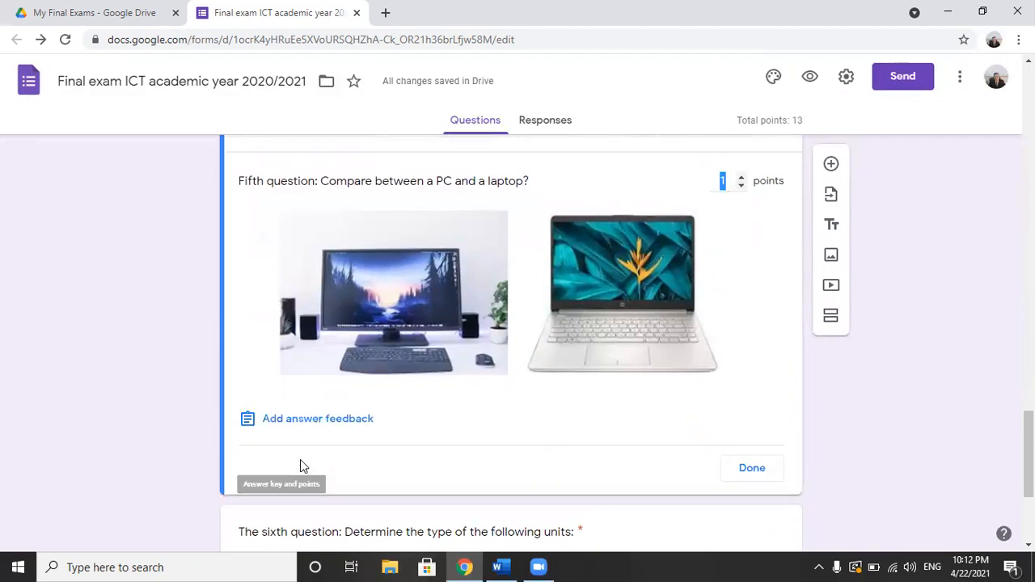
pyautogui.click(742, 177)
pyautogui.click(752, 469)
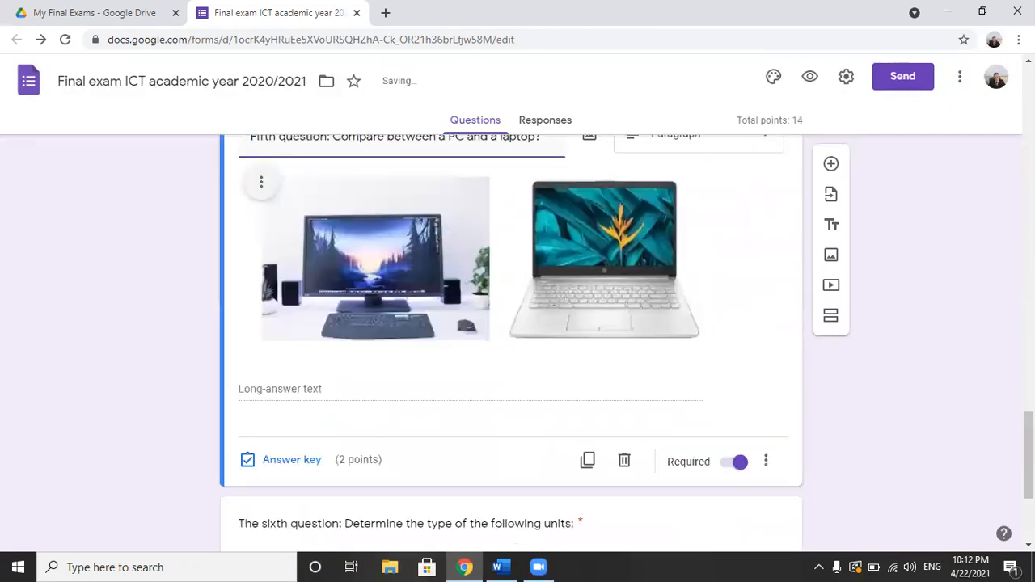
# Step: In the sixth question's answer key, mark Touchpad as Input, TOUCH SCREEN as Input and Output worth 2 points, and Printer as Output
pyautogui.moveTo(1029, 449); pyautogui.dragTo(1029, 509)
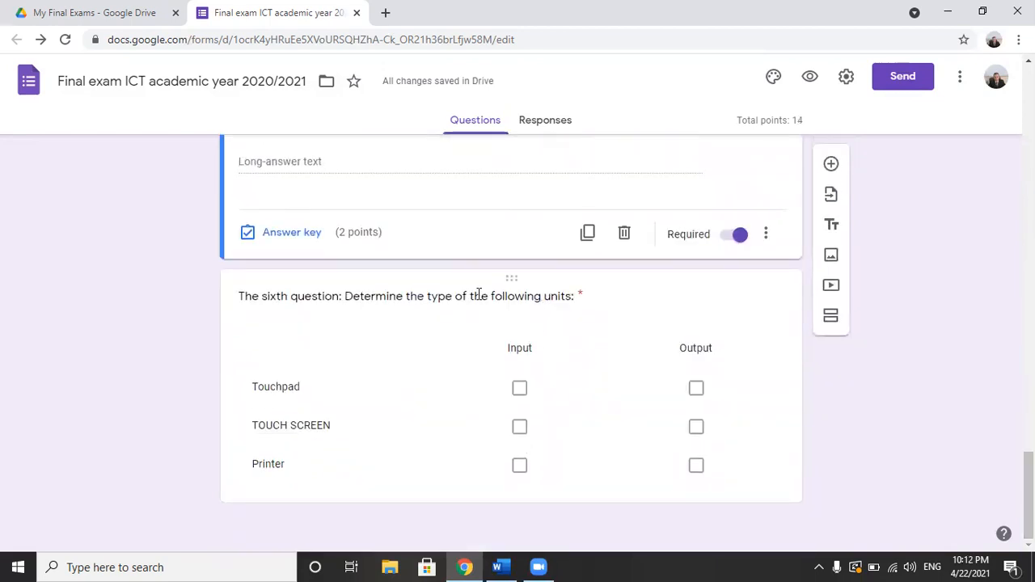
pyautogui.click(479, 296)
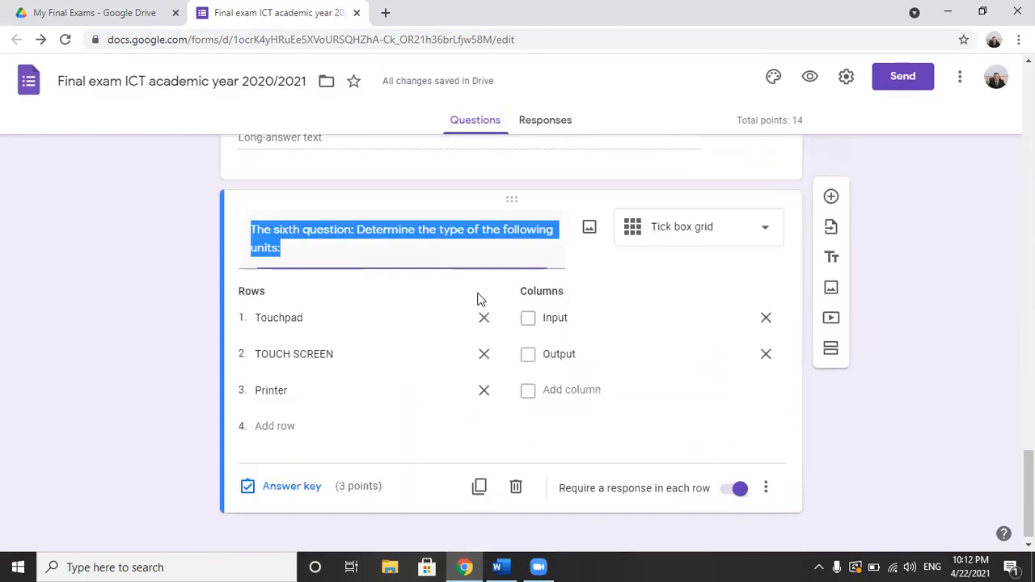
pyautogui.click(291, 487)
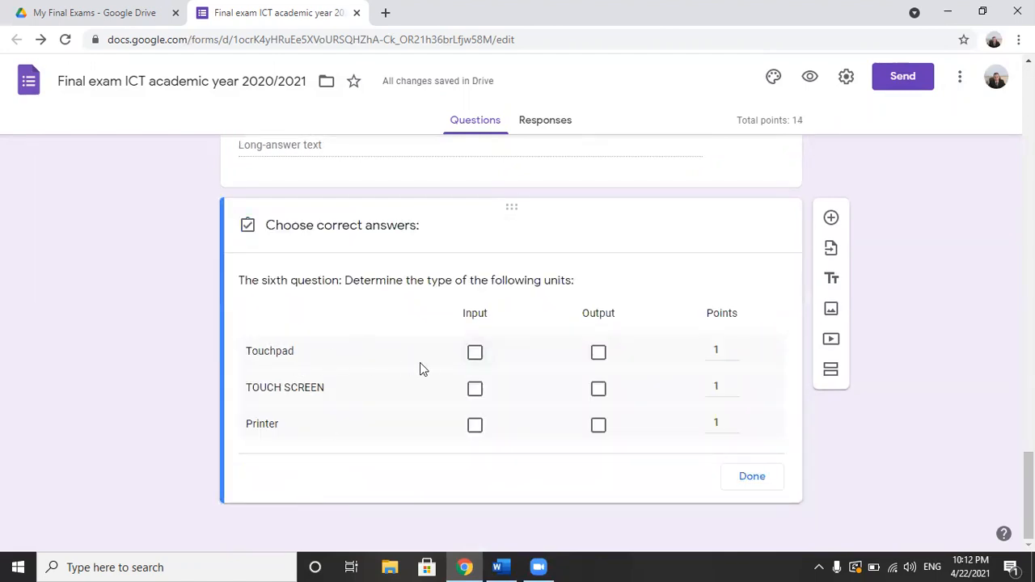
pyautogui.click(475, 353)
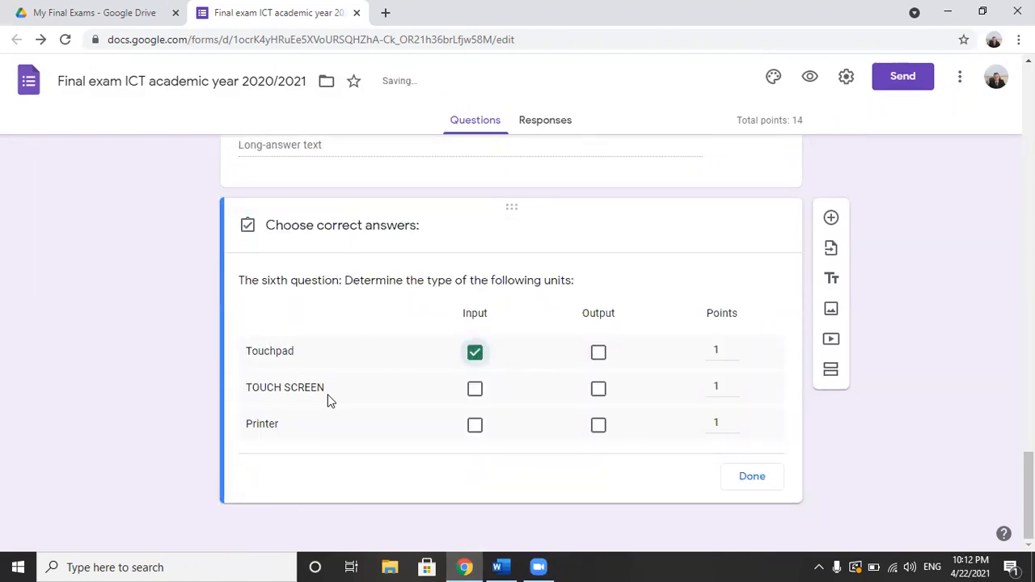
pyautogui.click(476, 393)
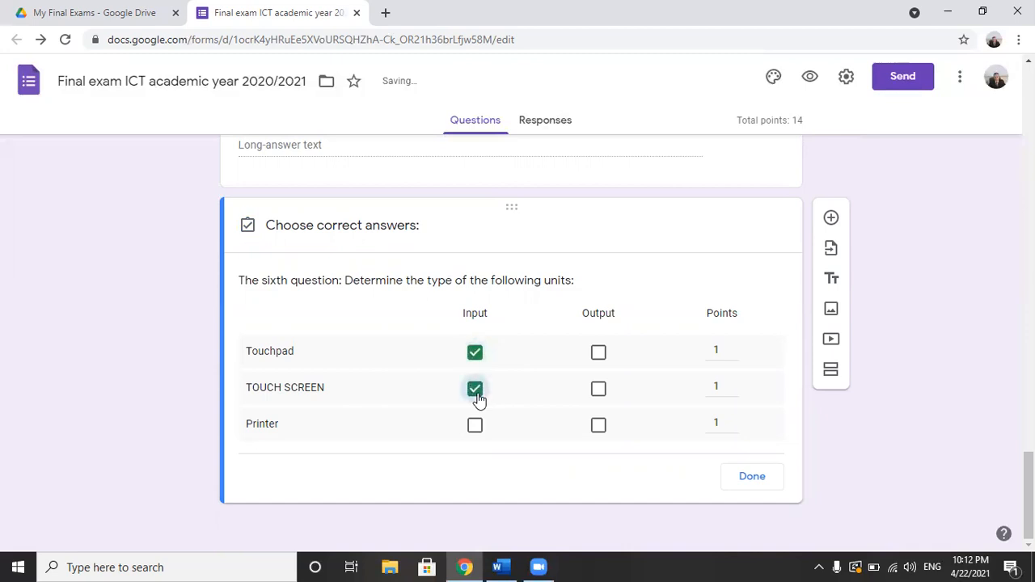
pyautogui.click(599, 392)
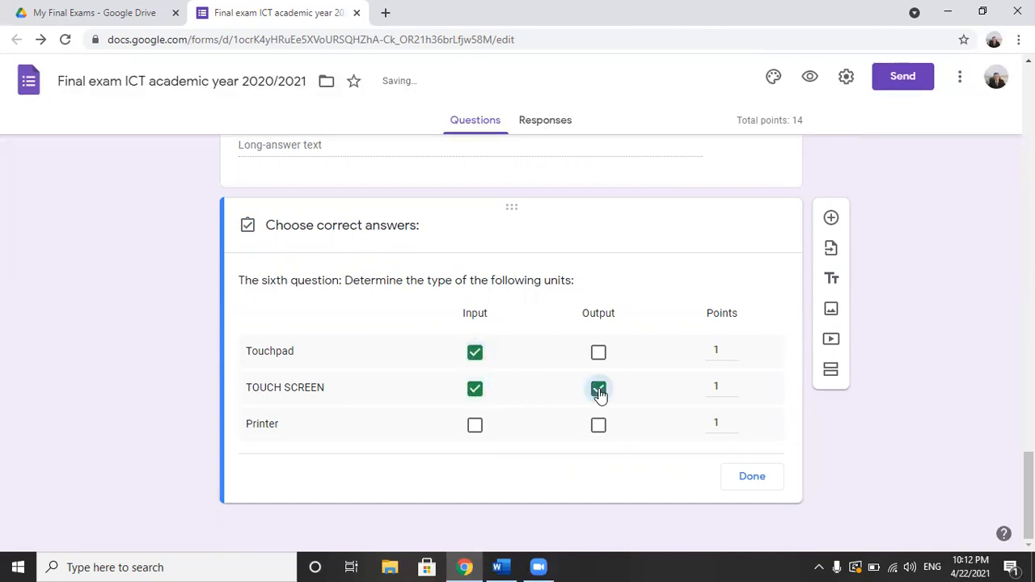
pyautogui.click(732, 384)
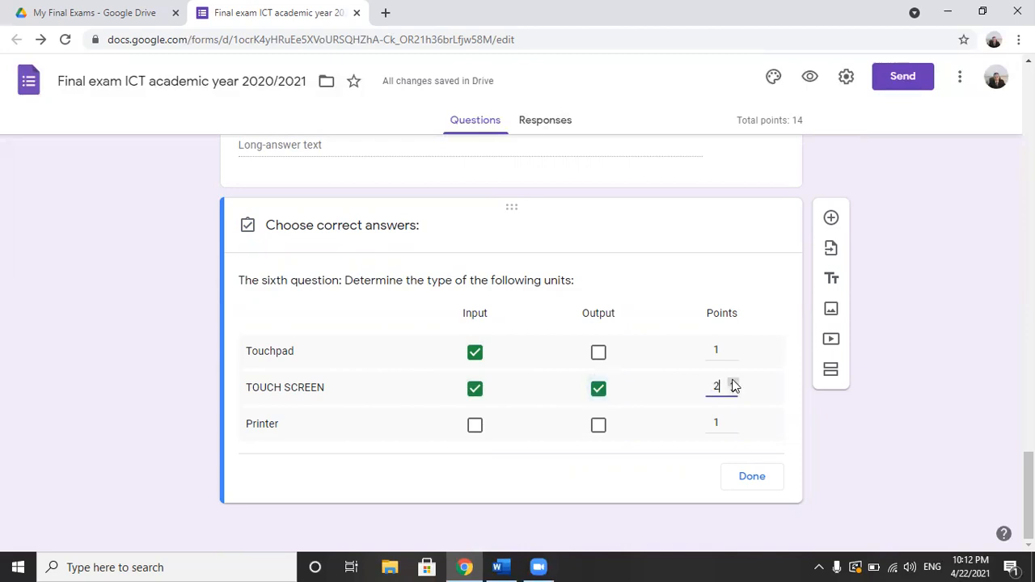
pyautogui.click(599, 426)
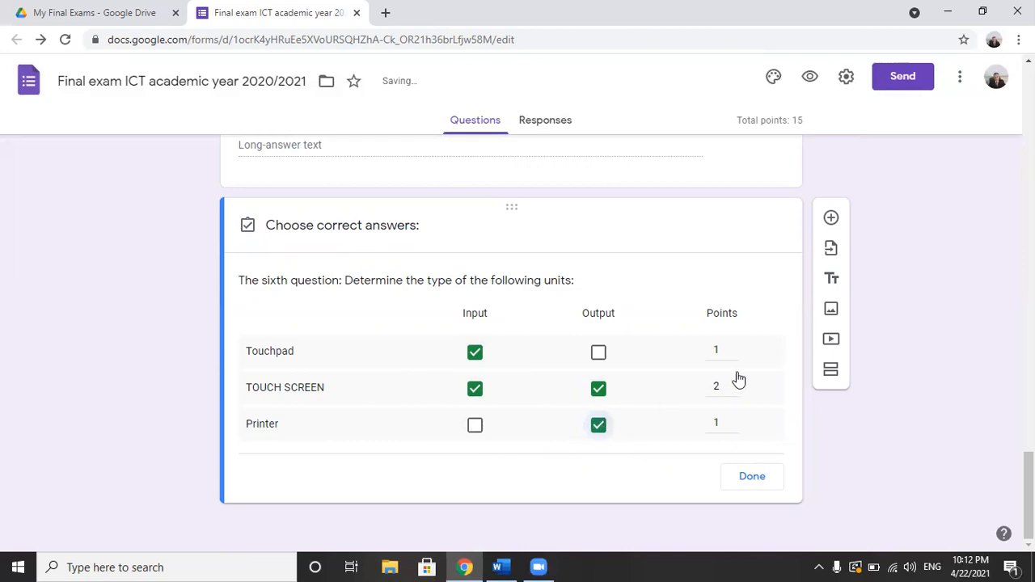
pyautogui.click(752, 479)
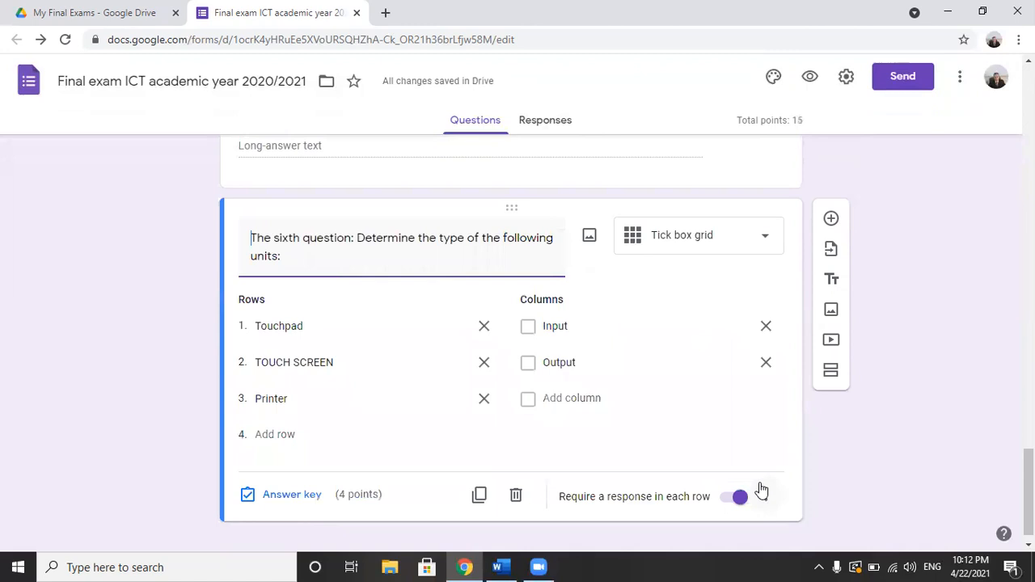
# Step: Rename the form's file as "Grade 4" and reopen it from the My Final Exams folder in Google Drive
pyautogui.moveTo(1029, 492); pyautogui.dragTo(1029, 108)
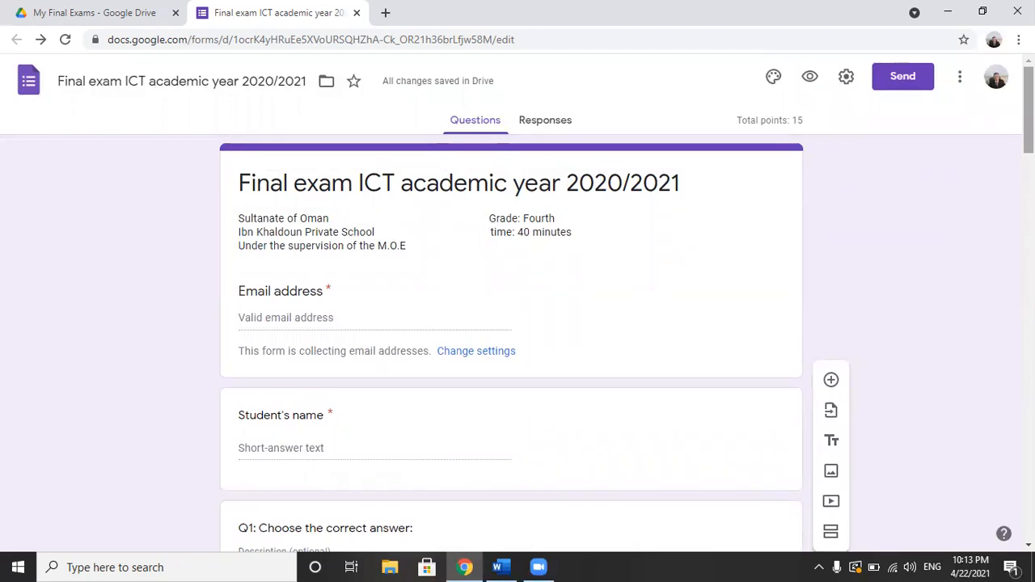
pyautogui.moveTo(743, 121); pyautogui.dragTo(800, 120)
pyautogui.click(814, 127)
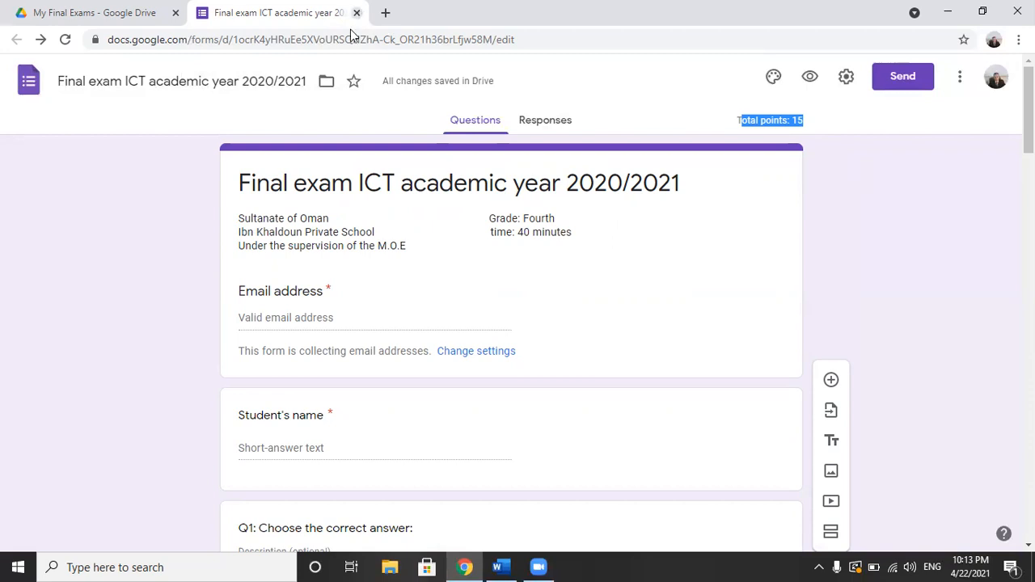
pyautogui.click(252, 84)
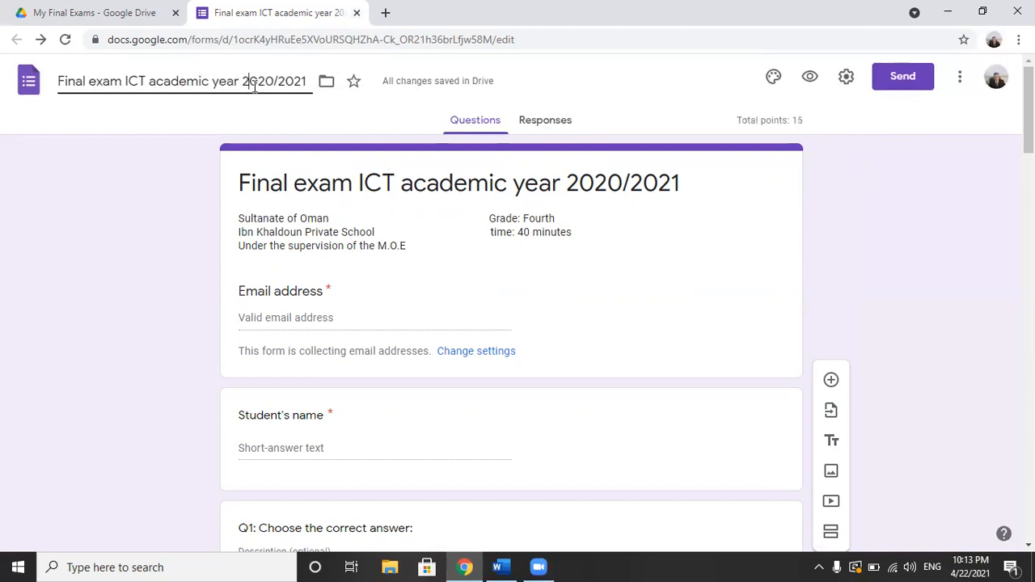
pyautogui.moveTo(307, 77); pyautogui.dragTo(51, 87)
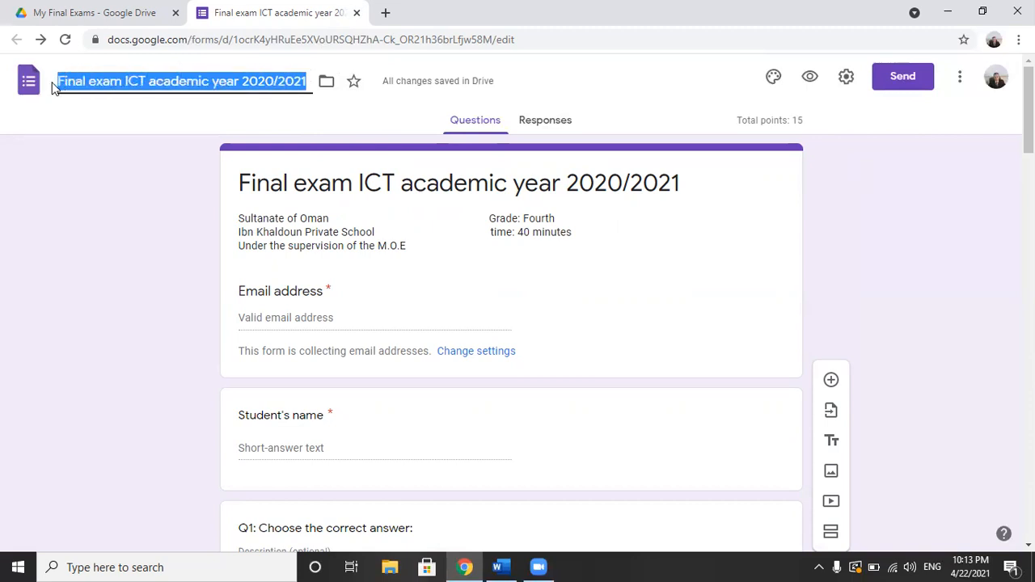
pyautogui.write('Grade')
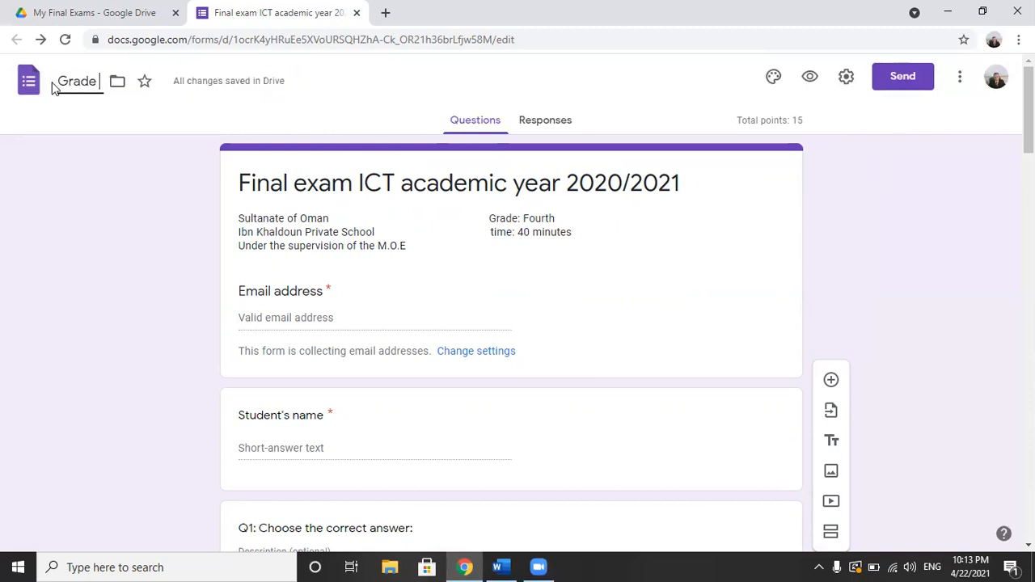
pyautogui.write(' 4')
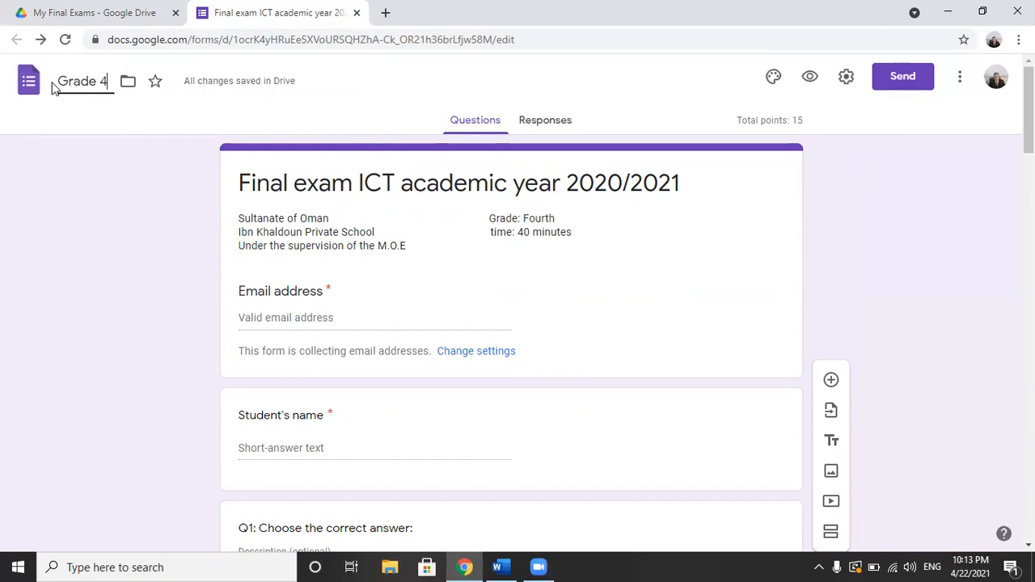
pyautogui.tripleClick(293, 233)
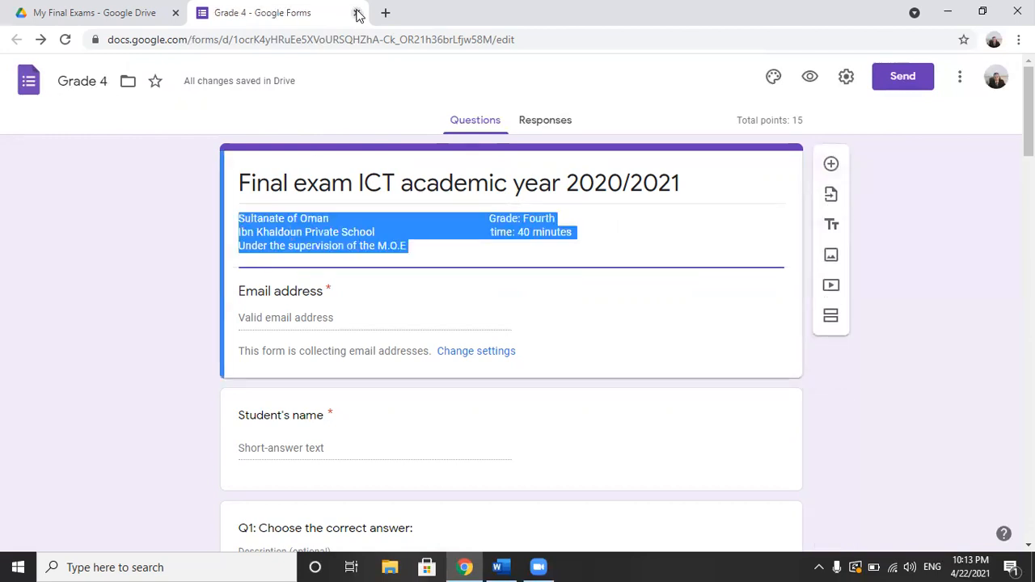
pyautogui.click(358, 13)
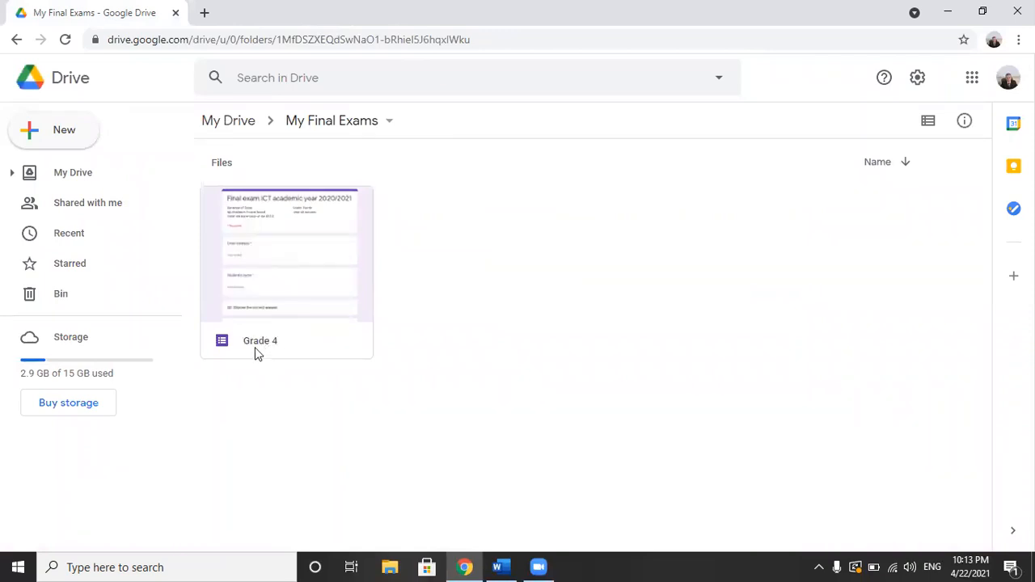
pyautogui.doubleClick(299, 262)
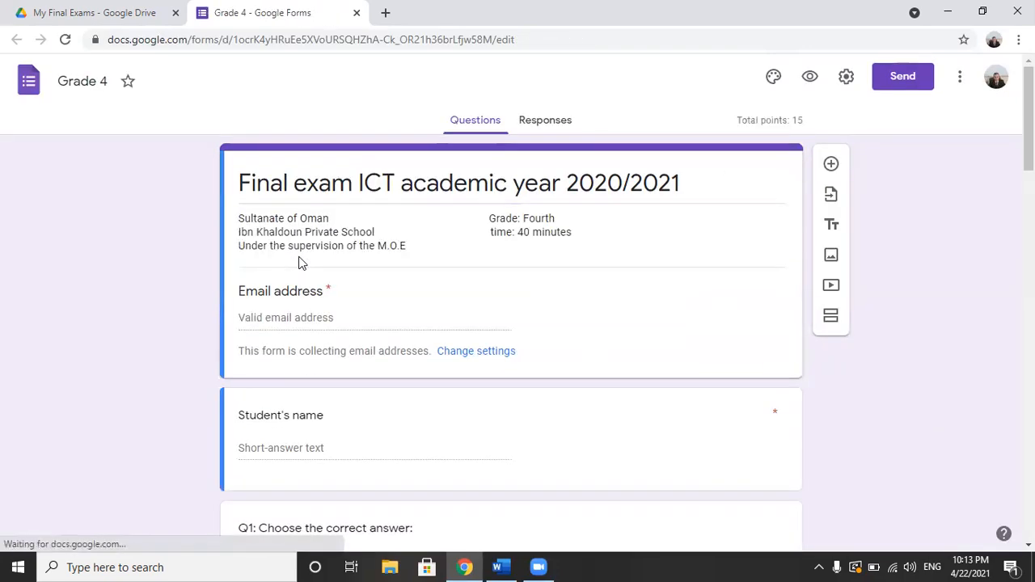
# Step: Try the Decorative font style in the form's theme options, and set the font style to Playful
pyautogui.click(775, 81)
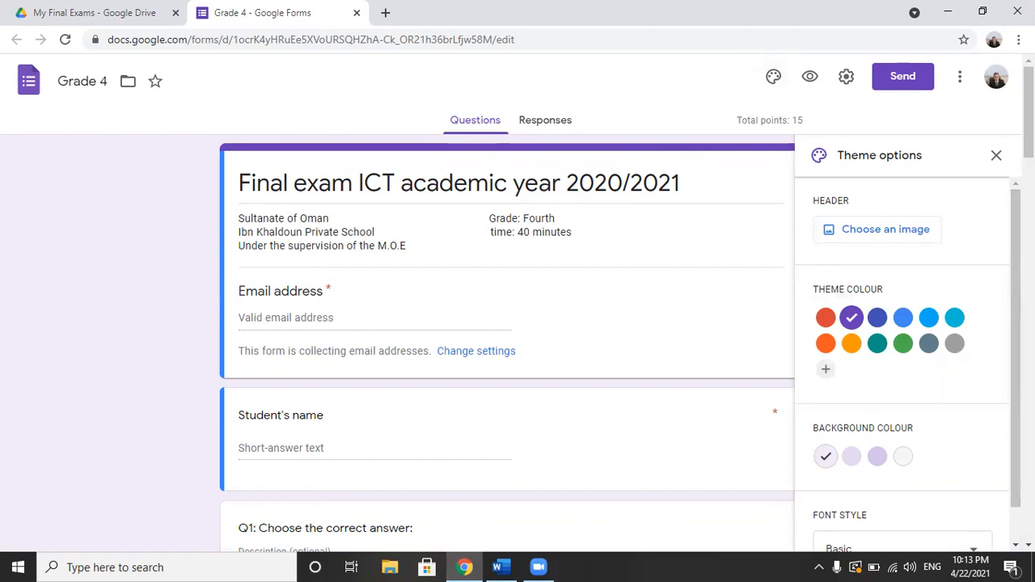
pyautogui.scroll(-1, 902, 364)
pyautogui.click(977, 518)
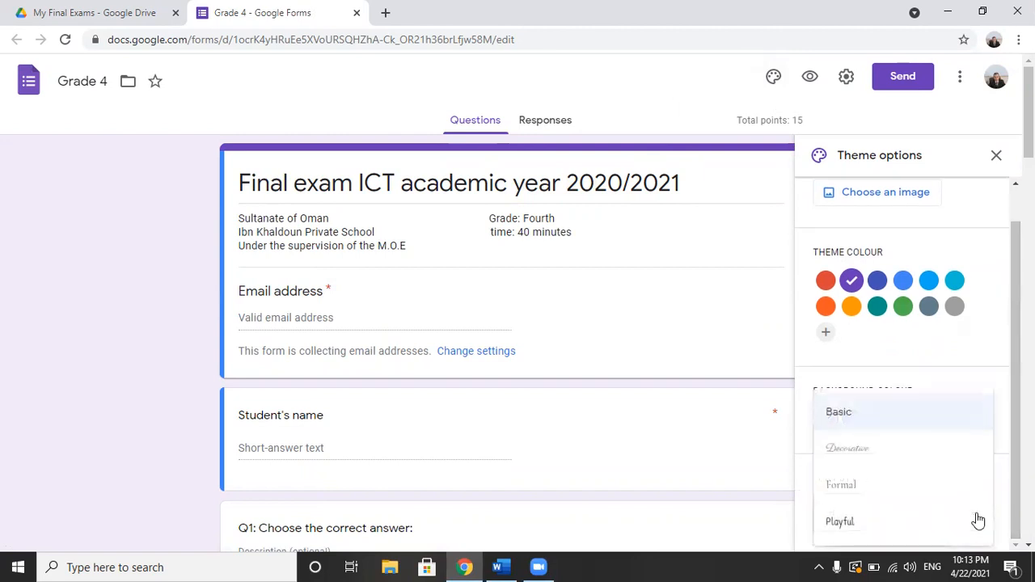
pyautogui.click(871, 447)
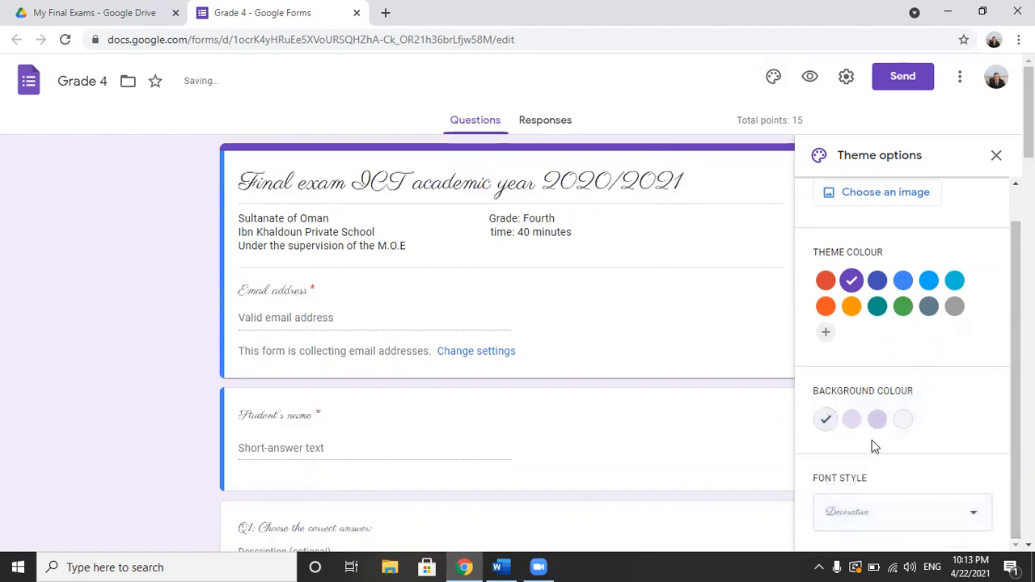
pyautogui.click(880, 520)
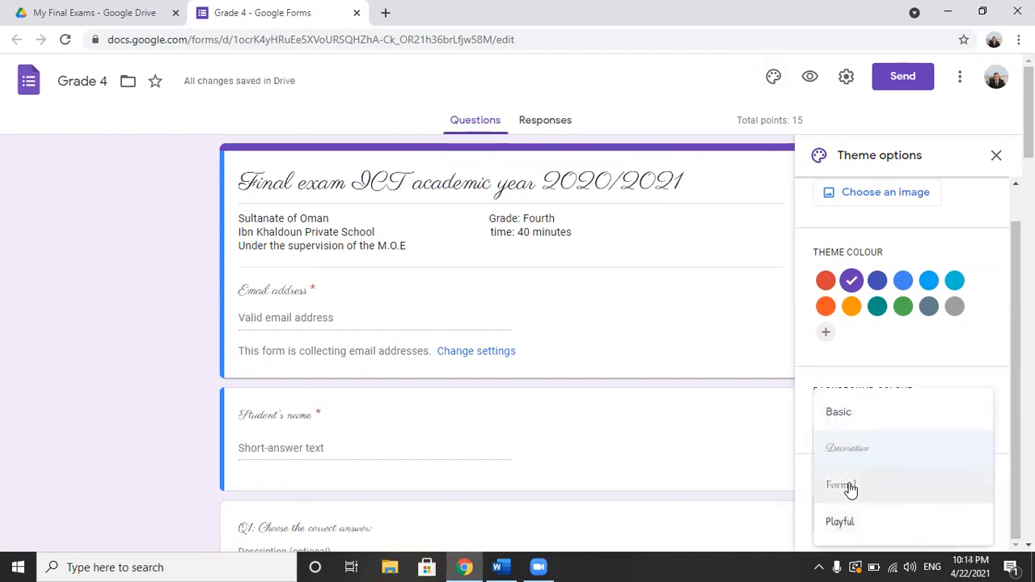
pyautogui.click(843, 521)
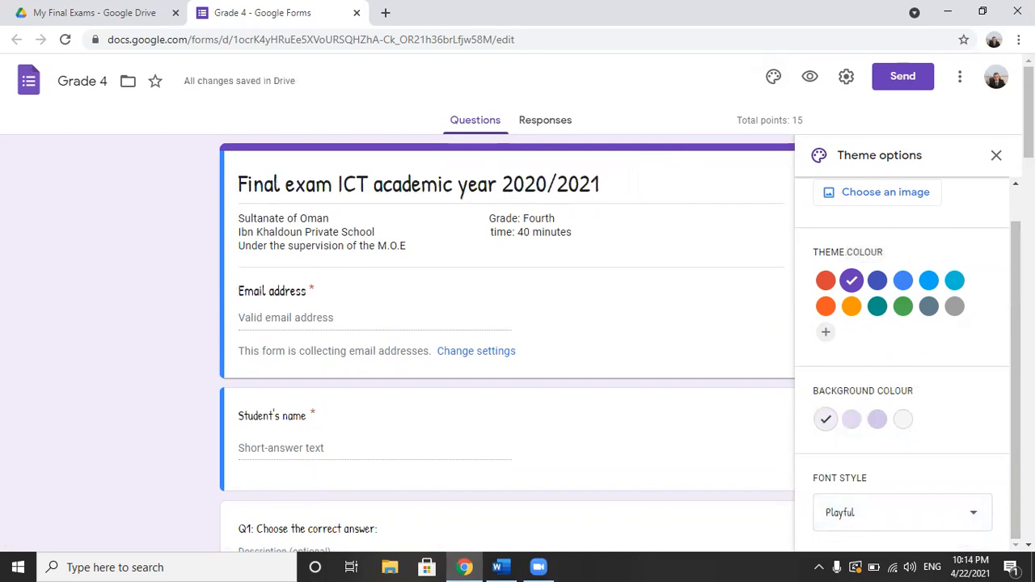
pyautogui.scroll(1, 1003, 243)
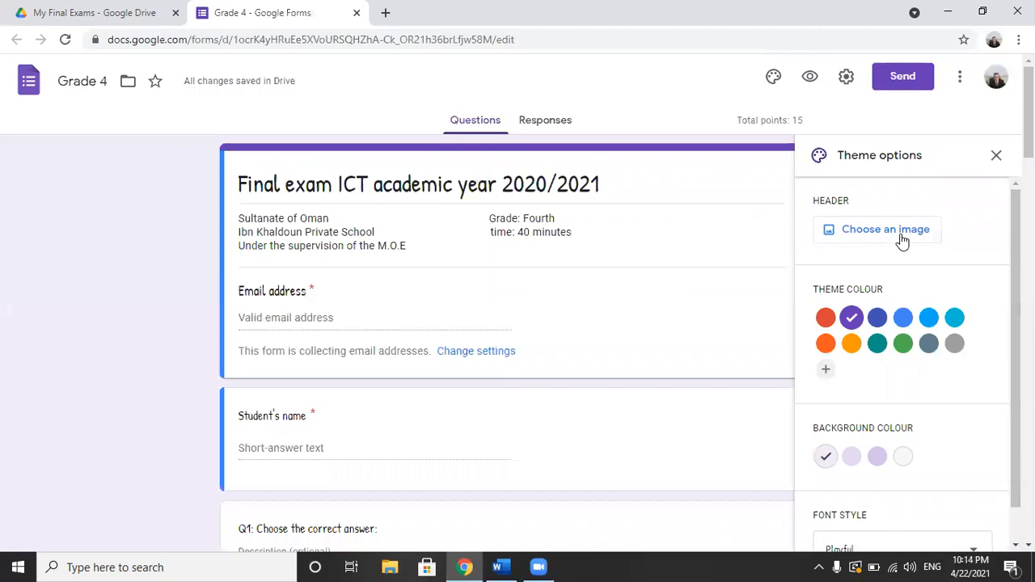
pyautogui.click(996, 157)
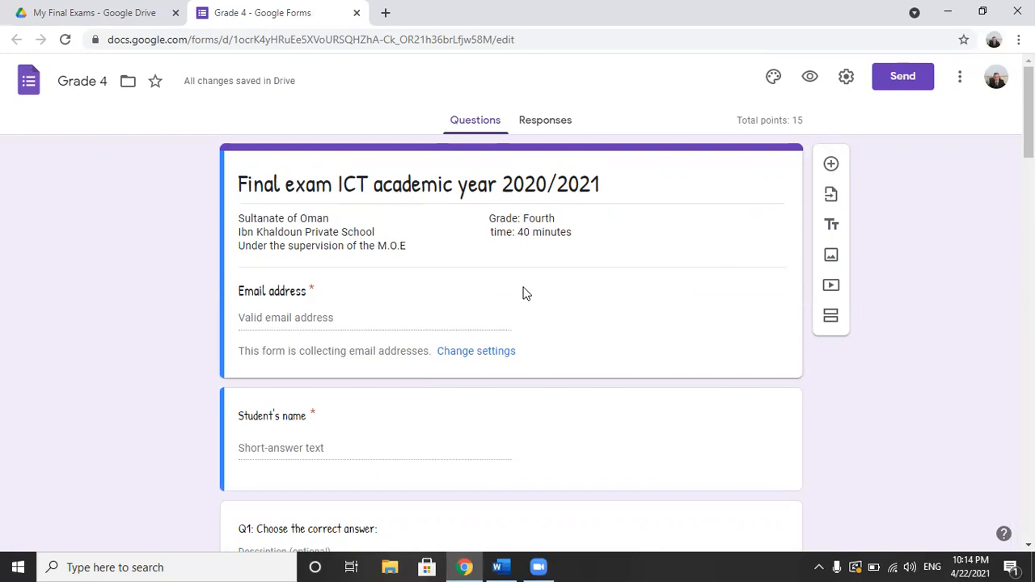
pyautogui.click(383, 242)
pyautogui.hotkey('ctrl', 'a')
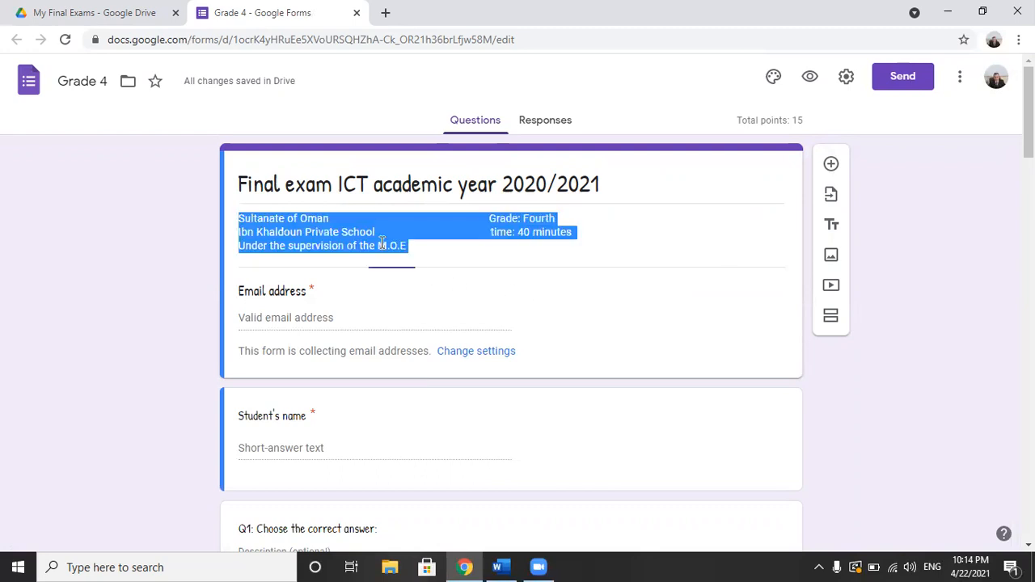
pyautogui.click(401, 304)
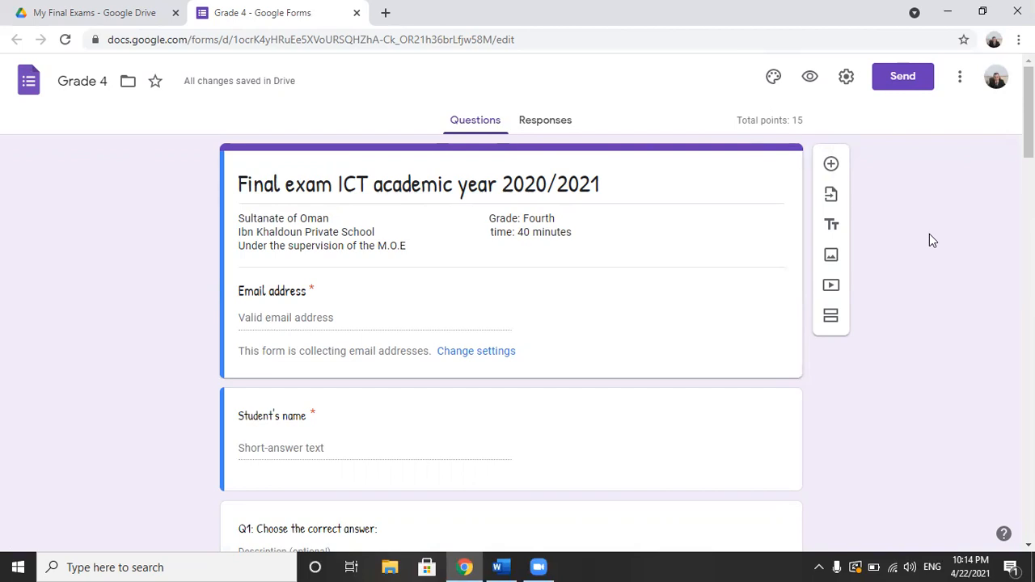
# Step: Set the quiz to release marks later after manual review, hide missed questions and correct answers from respondents, and save the settings
pyautogui.click(847, 77)
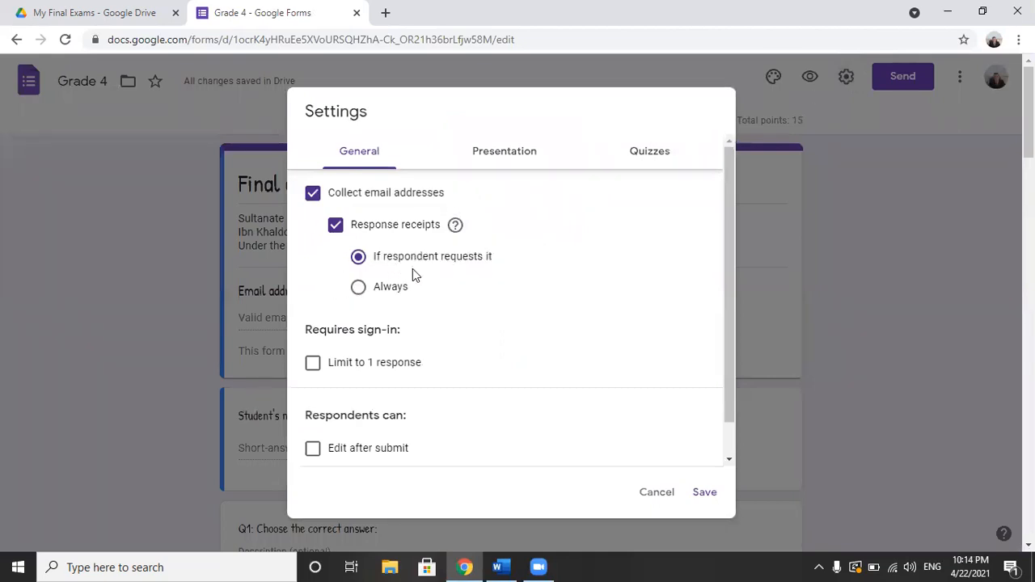
pyautogui.click(650, 154)
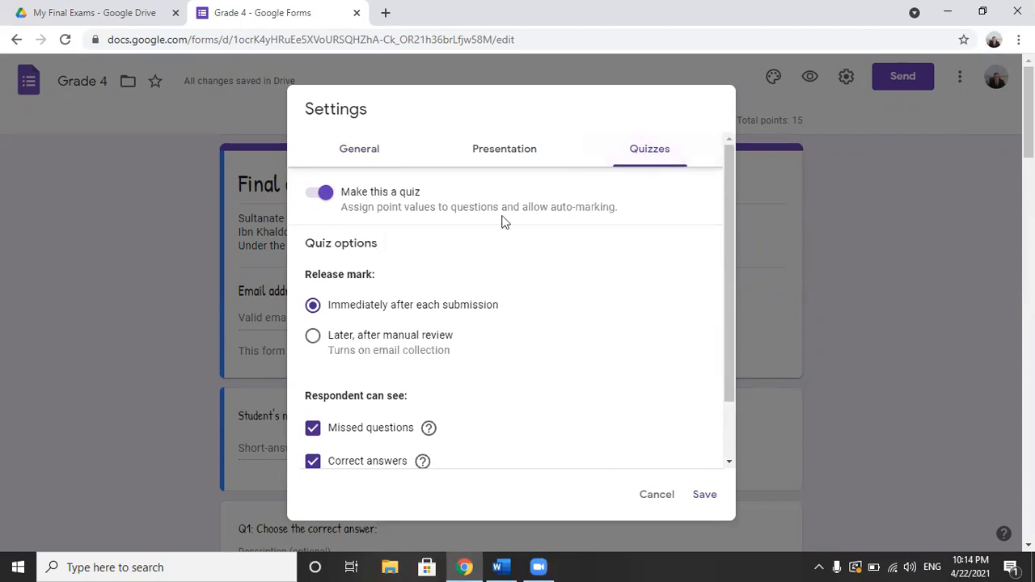
pyautogui.click(336, 334)
pyautogui.scroll(-1, 732, 425)
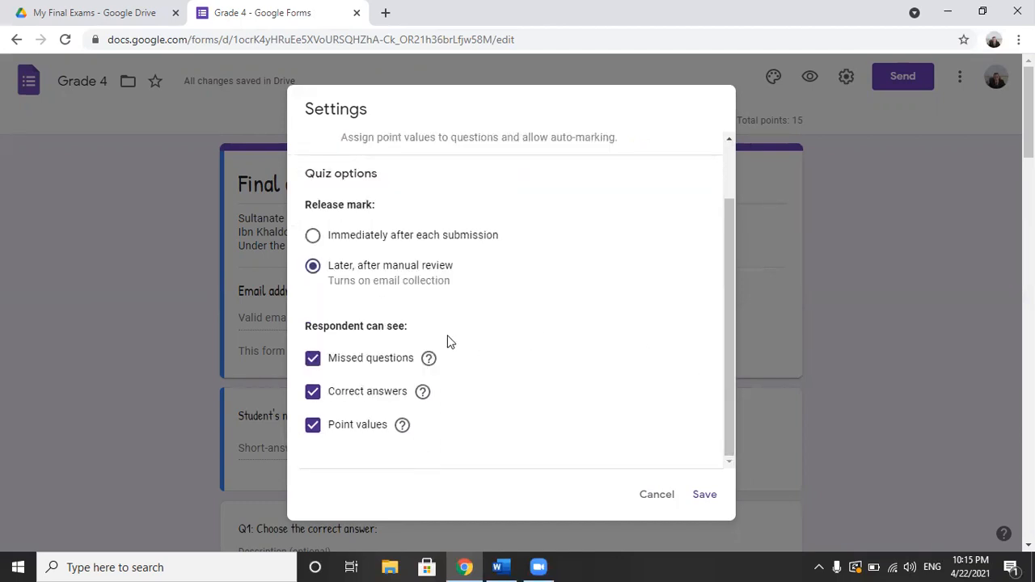
pyautogui.click(314, 362)
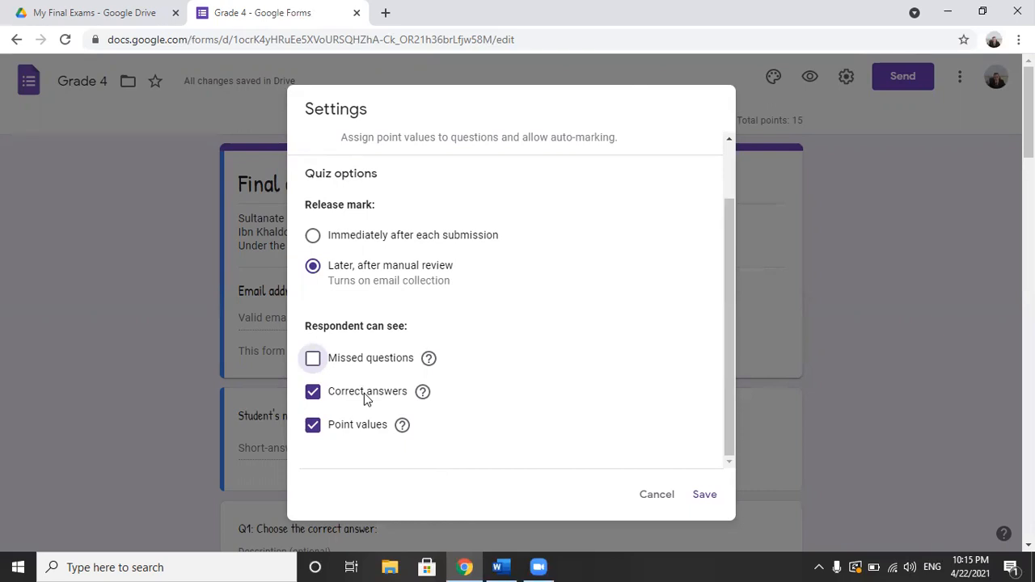
pyautogui.click(315, 393)
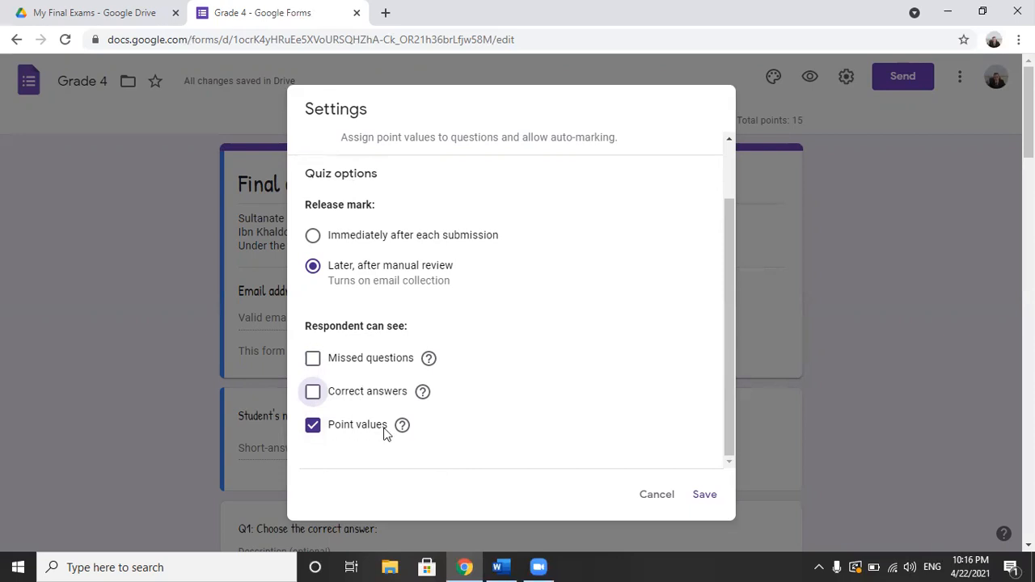
pyautogui.click(705, 500)
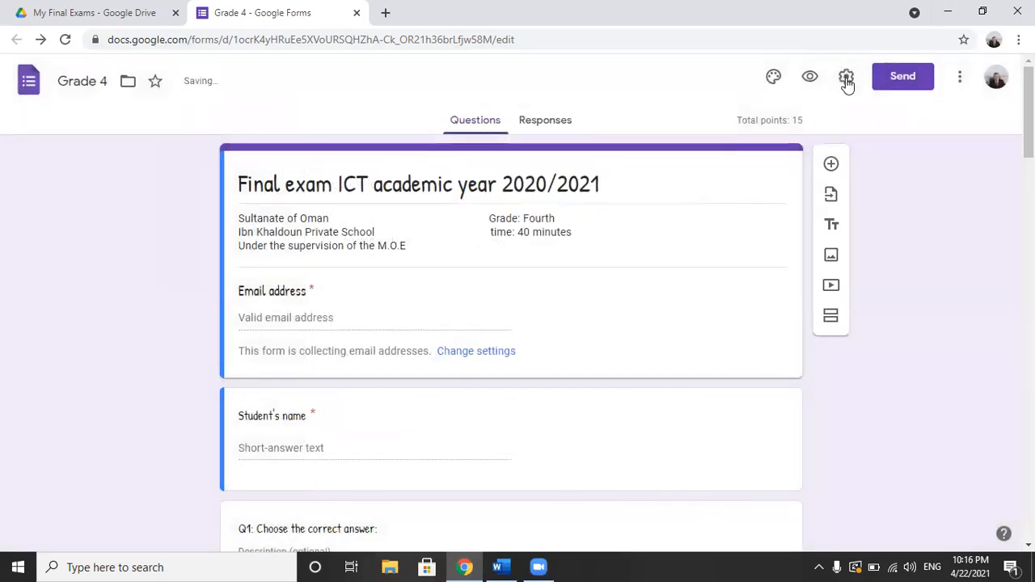
# Step: In the form settings, limit respondents to 1 response and turn off the collection of email addresses
pyautogui.click(846, 81)
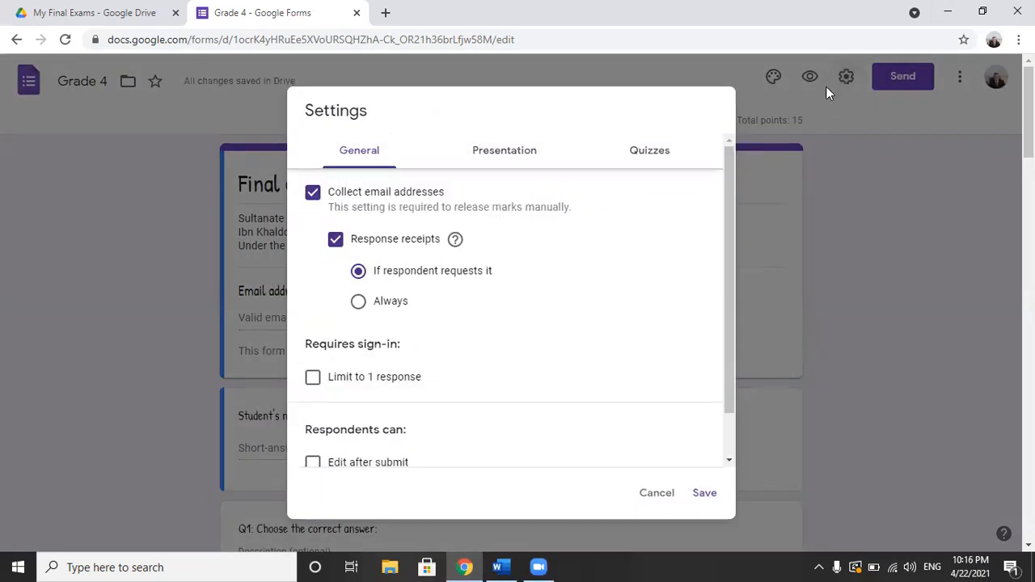
pyautogui.click(651, 155)
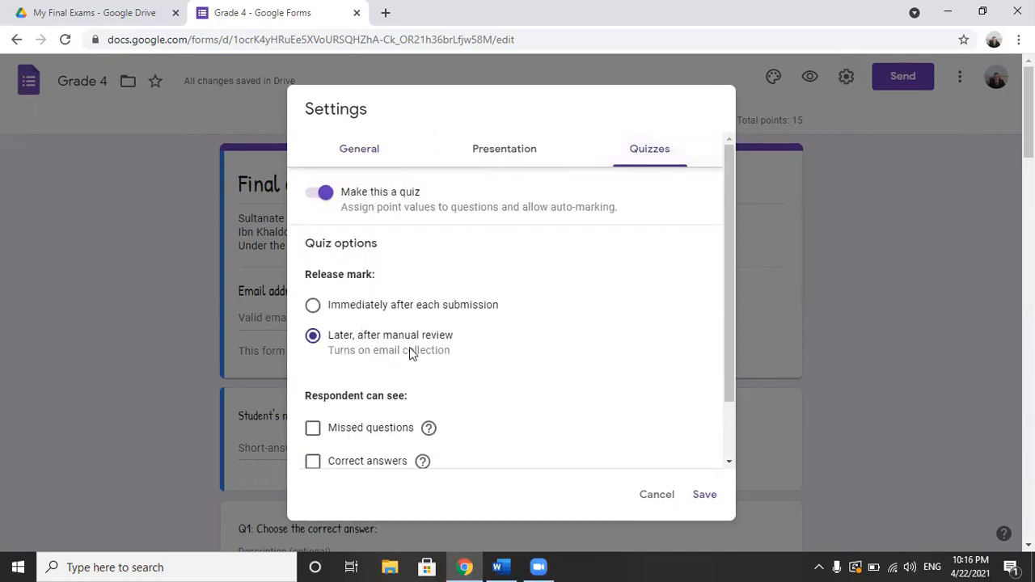
pyautogui.scroll(-1, 730, 437)
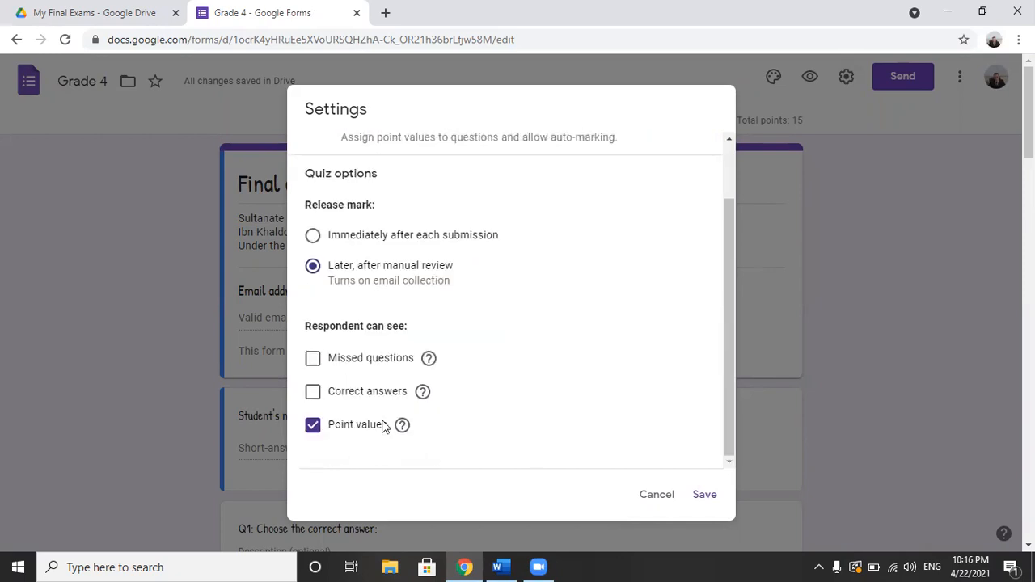
pyautogui.scroll(1, 730, 154)
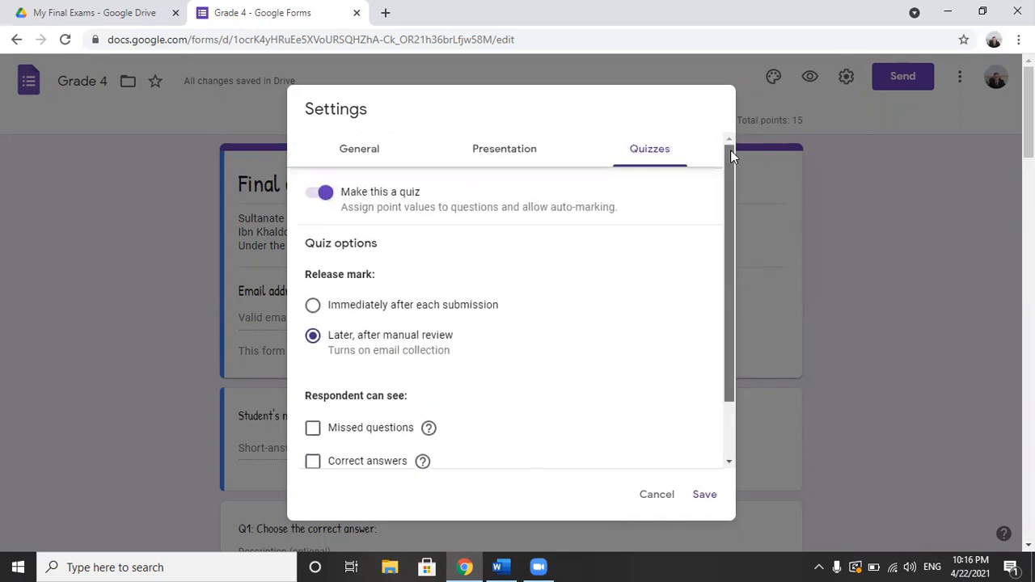
pyautogui.click(360, 160)
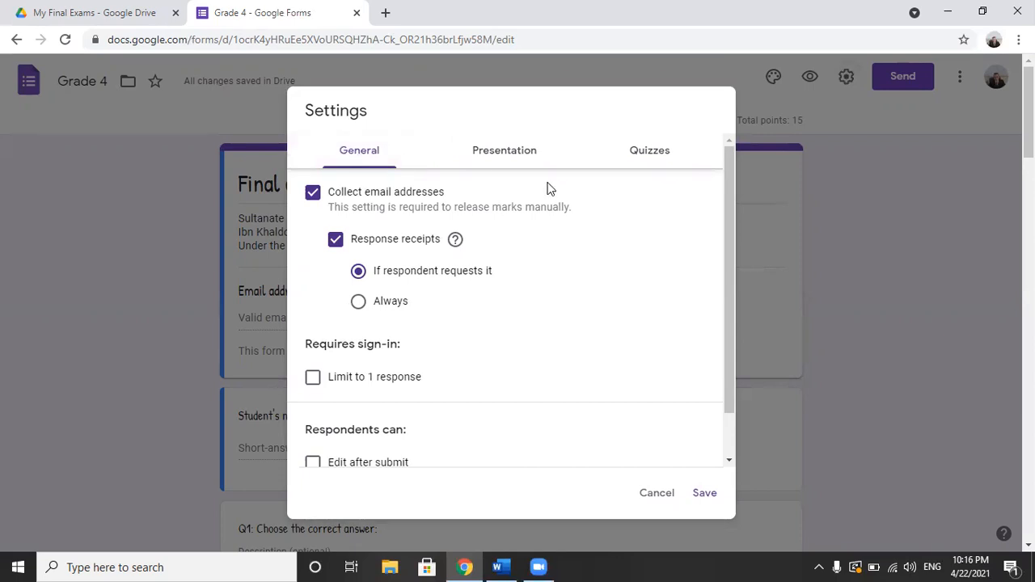
pyautogui.click(314, 379)
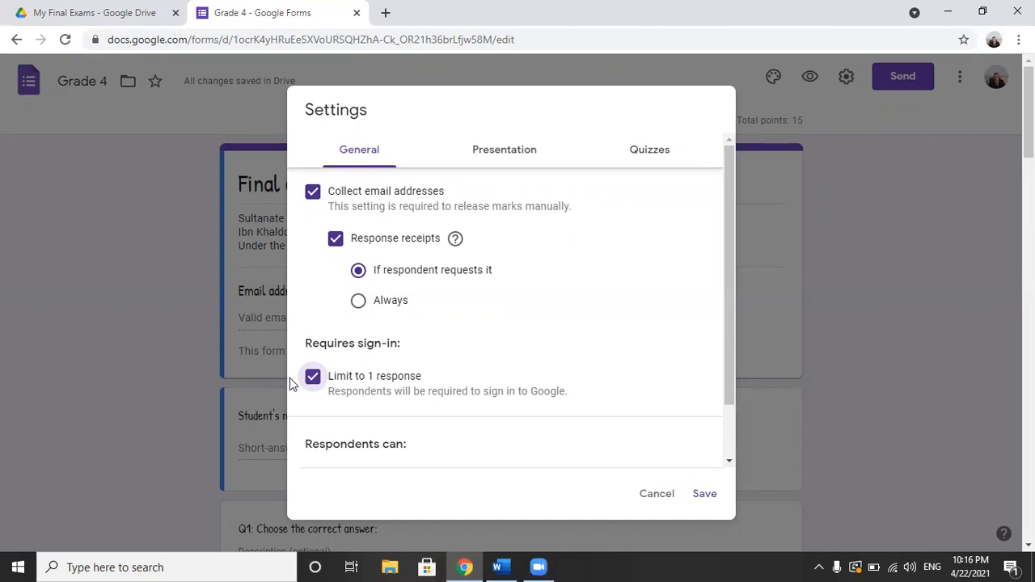
pyautogui.click(730, 435)
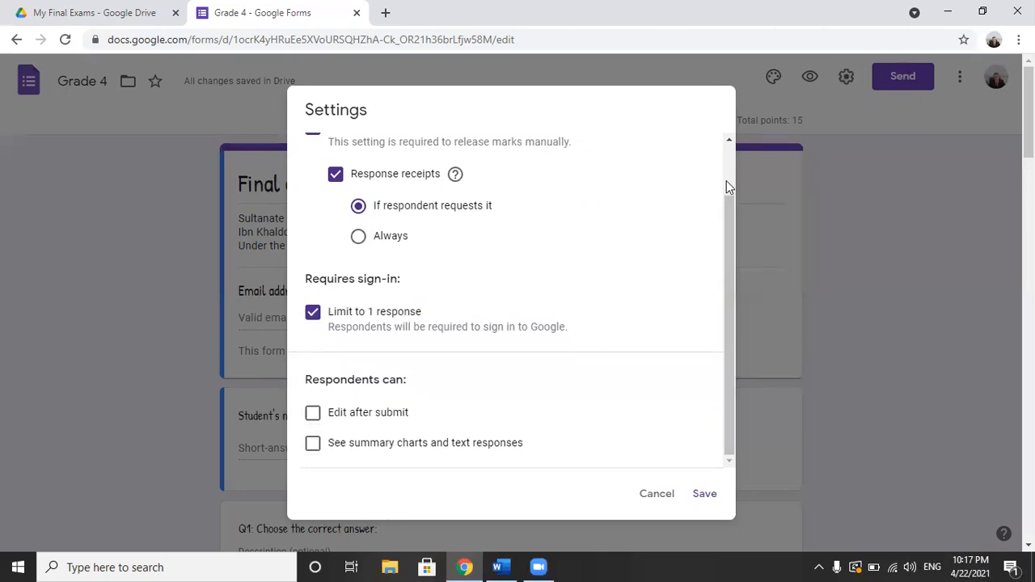
pyautogui.scroll(2, 726, 186)
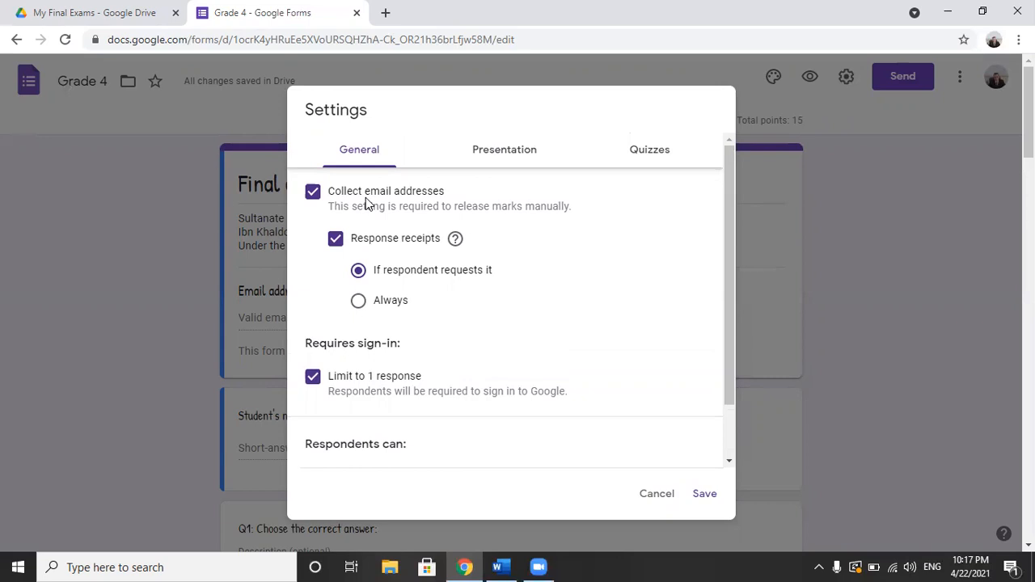
pyautogui.click(315, 199)
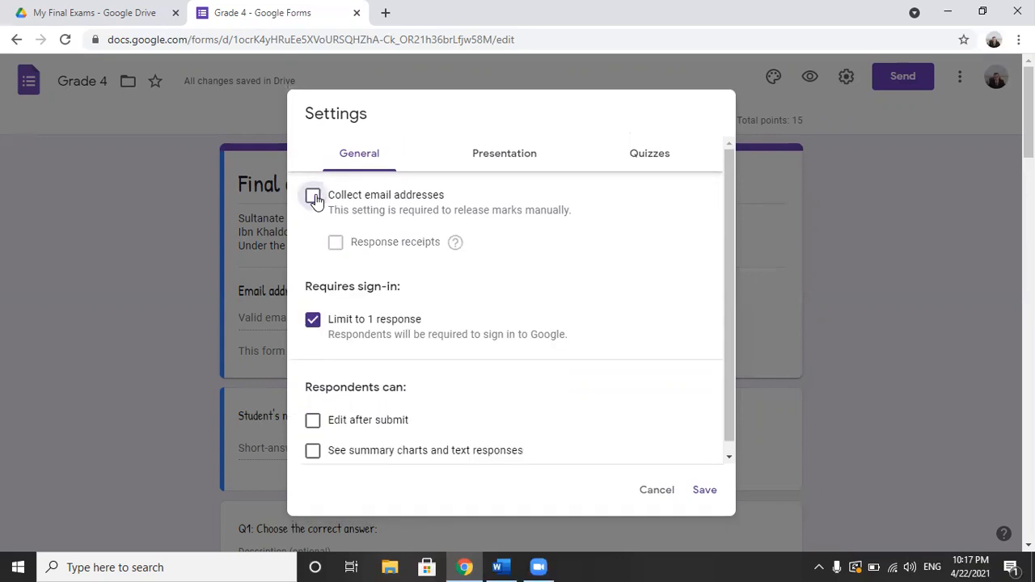
# Step: Set the form's confirmation message to "Congratulation , you complete your exam Successfully"
pyautogui.click(532, 156)
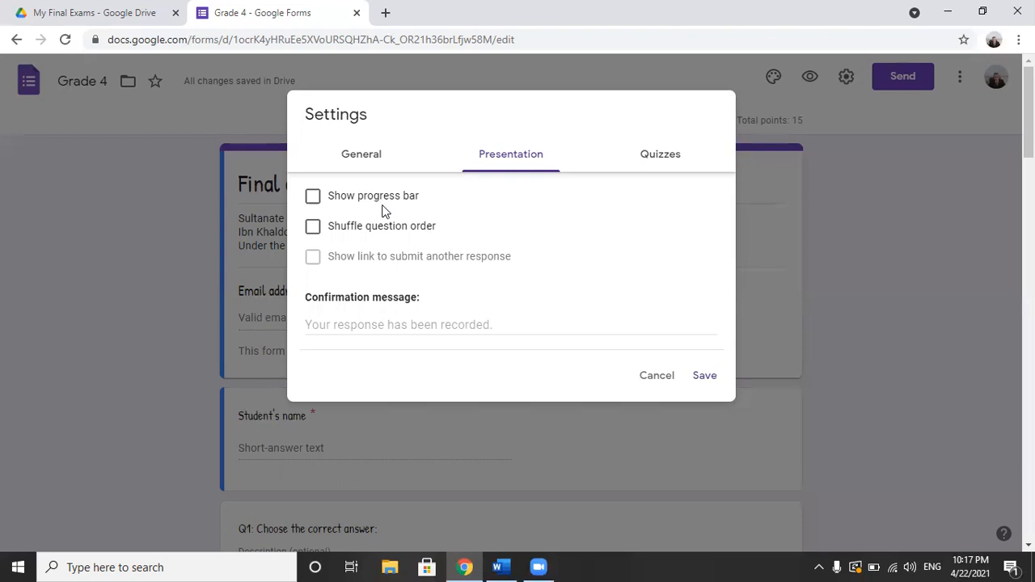
pyautogui.click(338, 324)
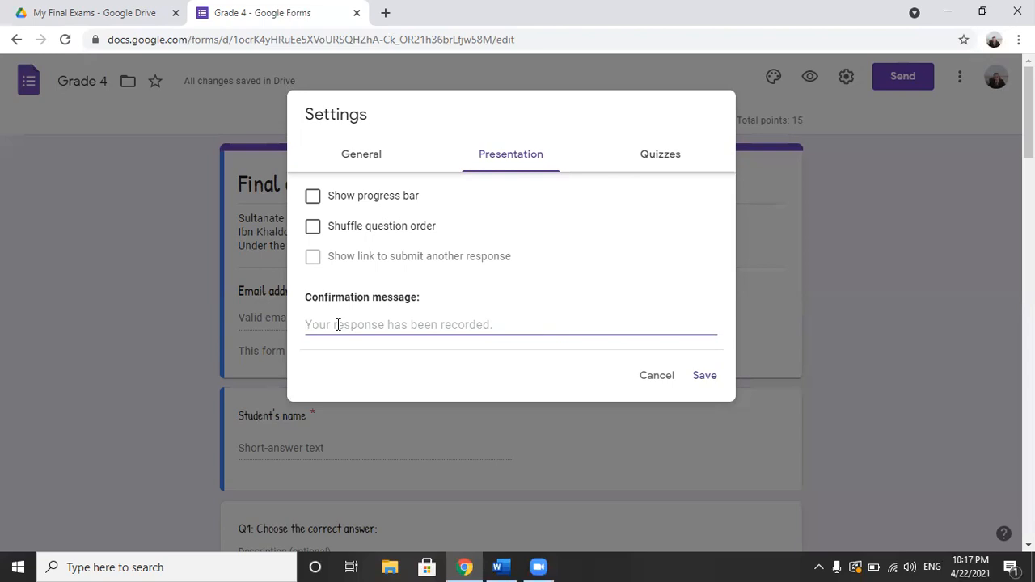
pyautogui.write('C')
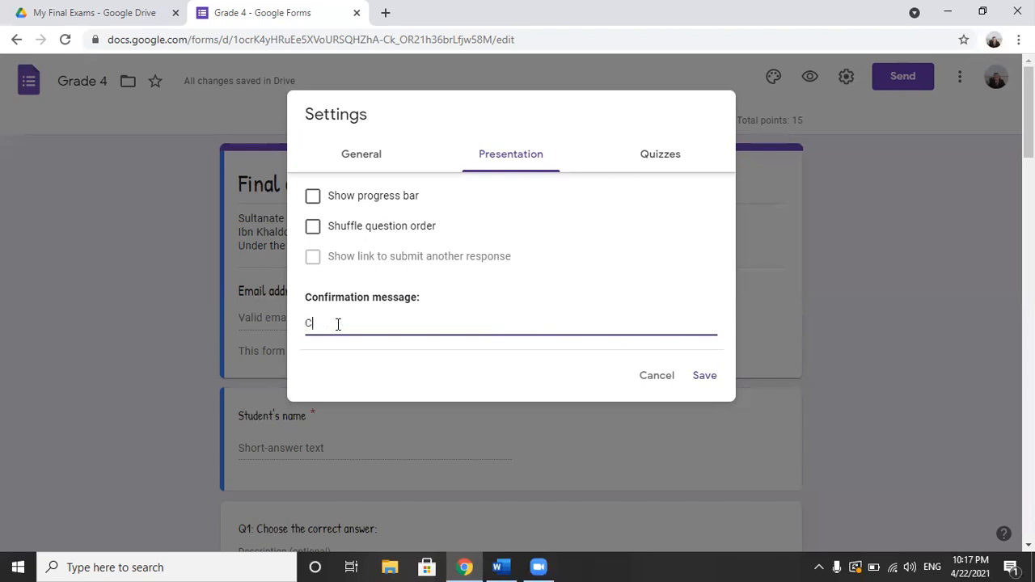
pyautogui.write('ongratulatio')
pyautogui.write('you complete')
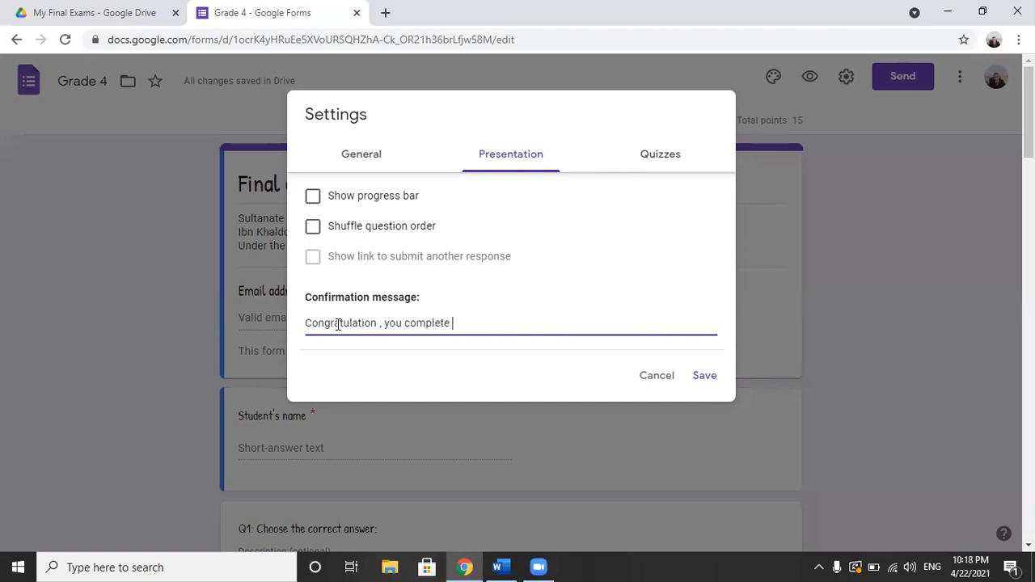
pyautogui.write(' your exam Successful')
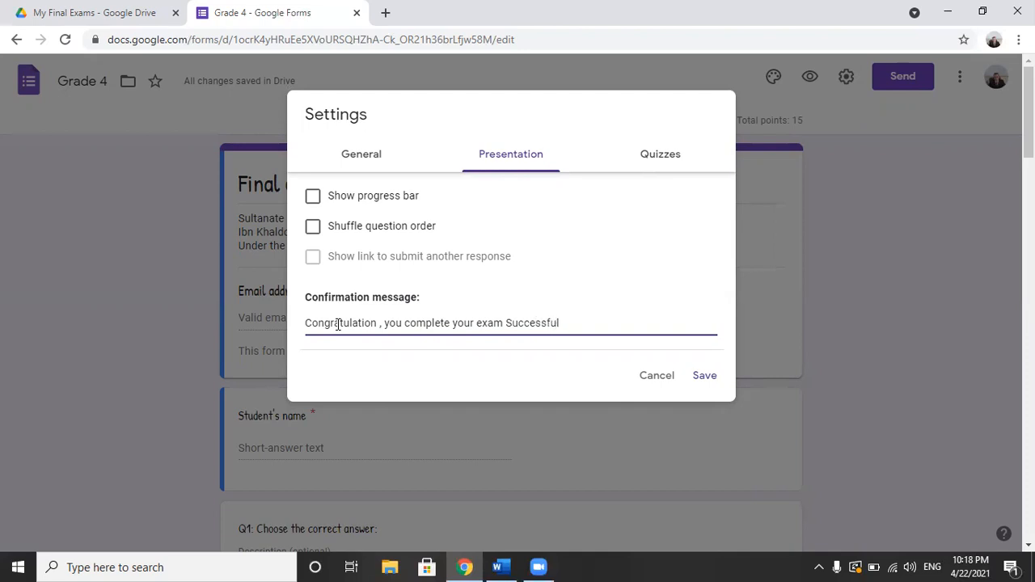
pyautogui.write('lay')
pyautogui.rightClick(524, 325)
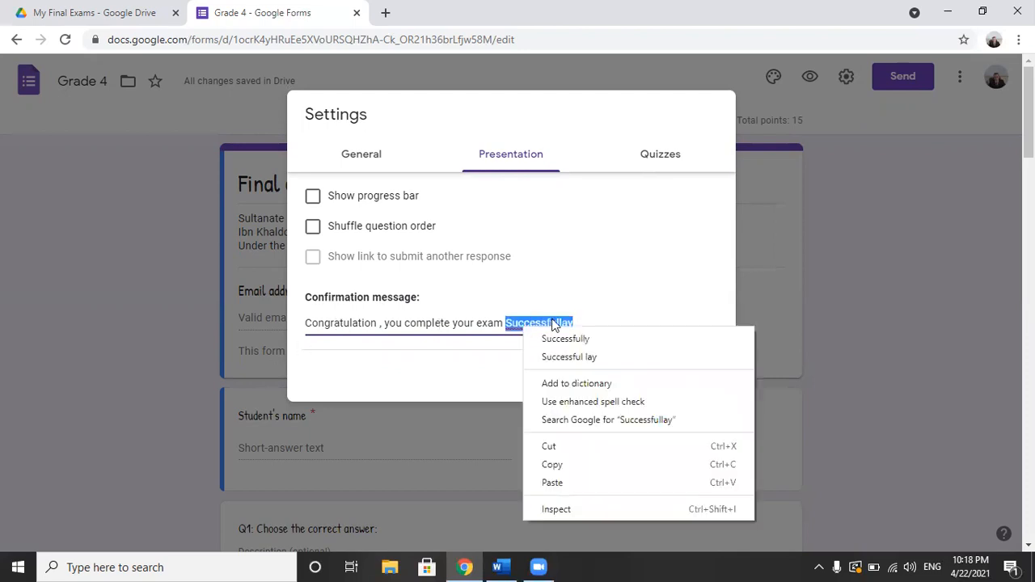
pyautogui.click(561, 338)
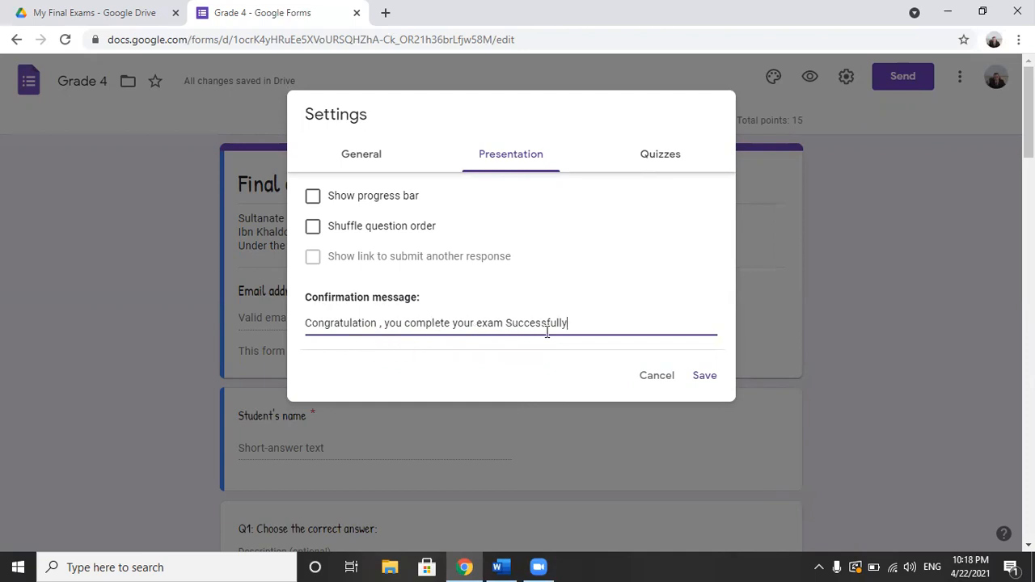
# Step: Change "complete" to "completed" in the confirmation message, end the message with a period, and save the settings
pyautogui.click(451, 324)
pyautogui.write('d')
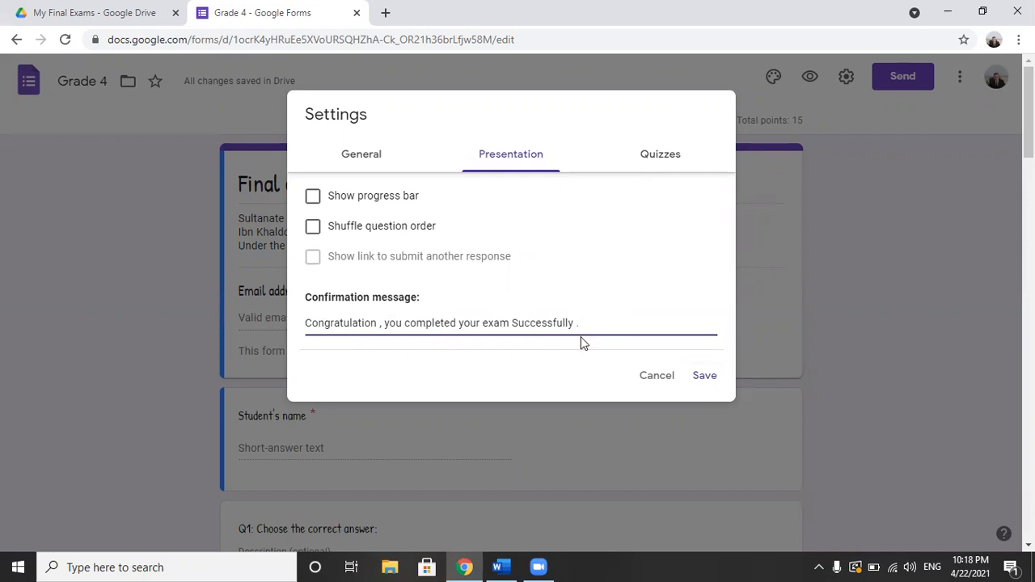
pyautogui.click(705, 376)
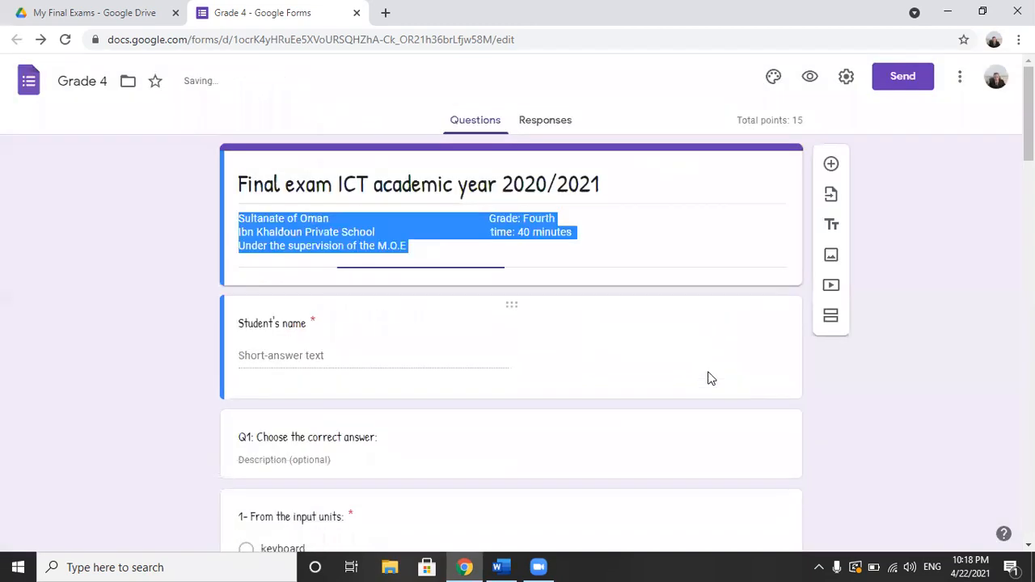
# Step: Open the respondent preview of the exam and fill in the student's name
pyautogui.click(504, 325)
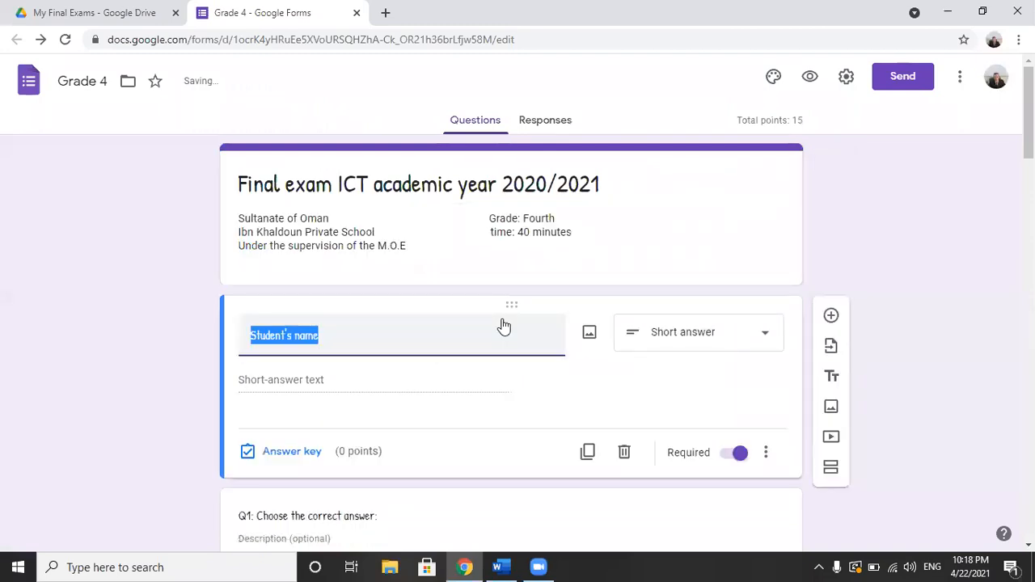
pyautogui.click(907, 303)
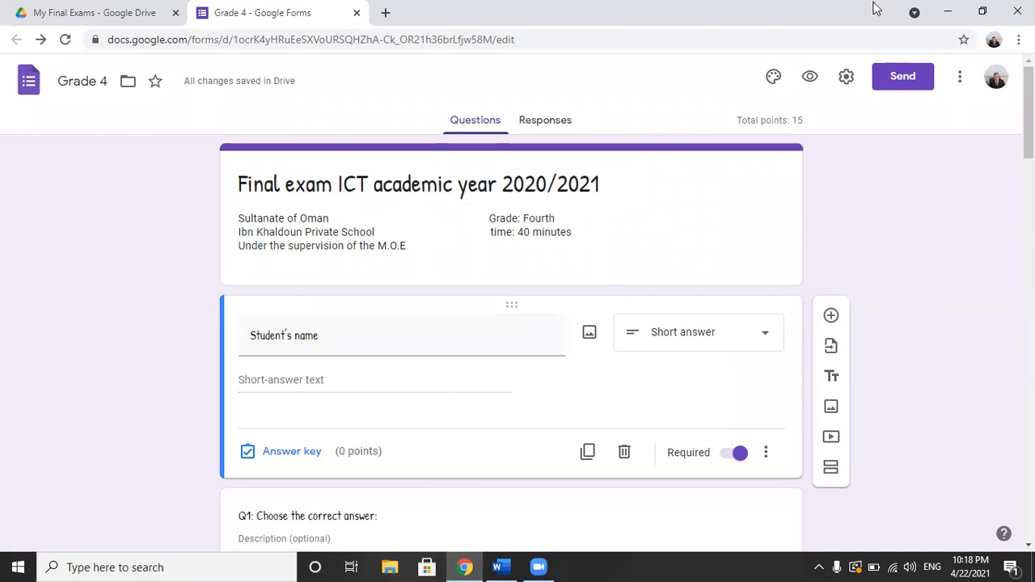
pyautogui.click(812, 78)
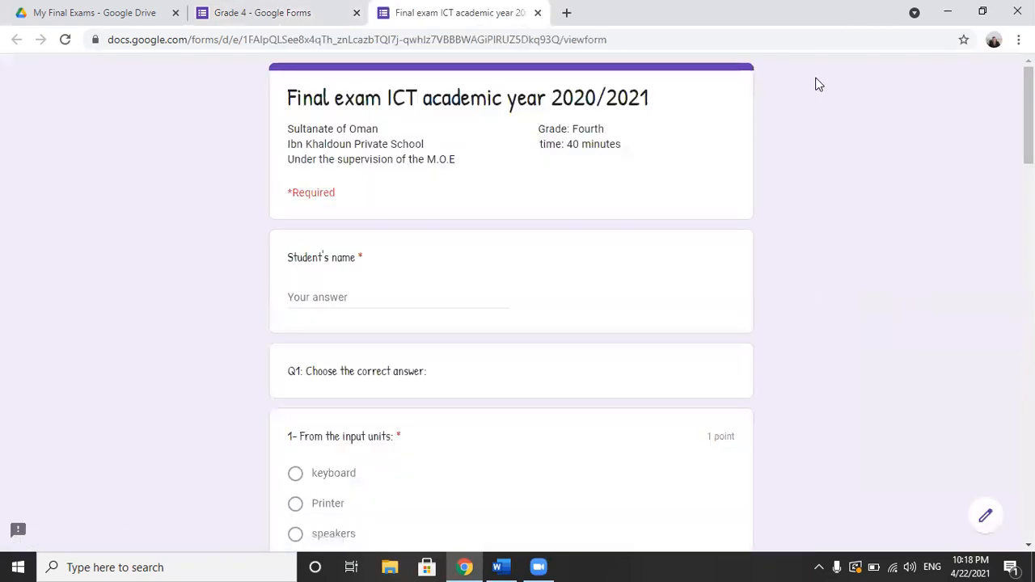
pyautogui.click(318, 296)
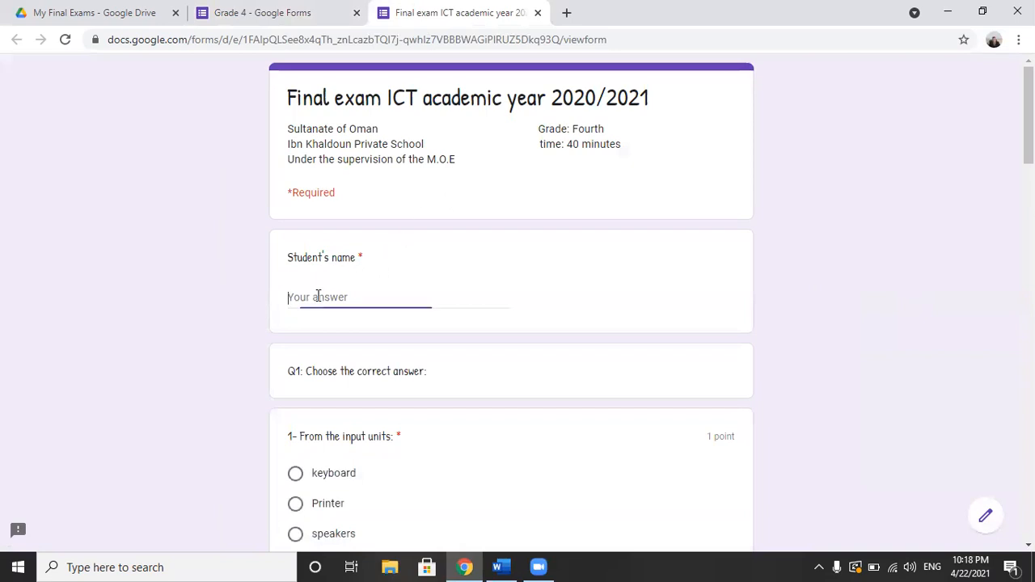
pyautogui.write('Heshm')
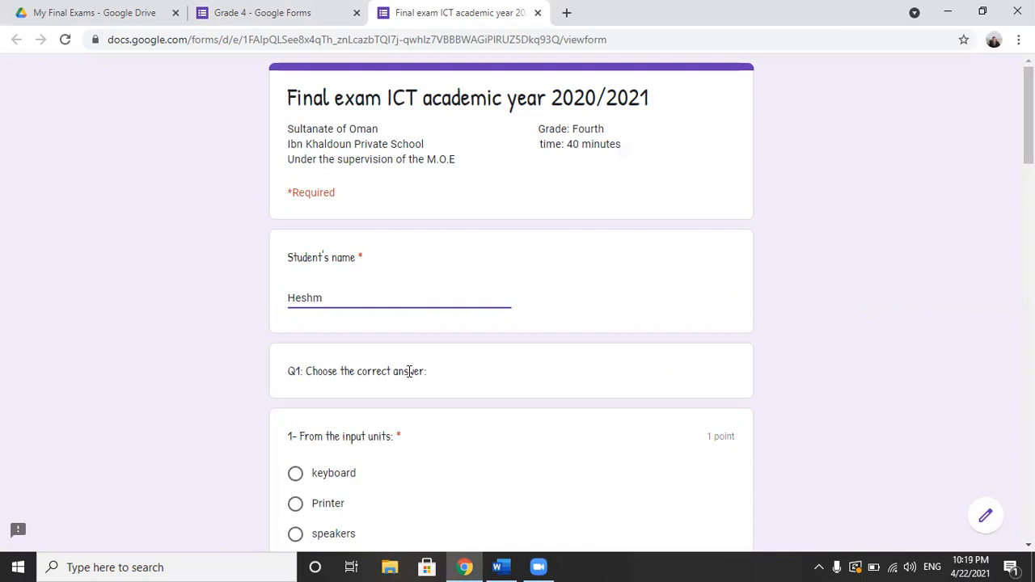
pyautogui.press('BackSpace')
pyautogui.write('am')
# Step: Answer keyboard for the input units, plotters for the output units, and True for both true-or-false statements
pyautogui.scroll(-3, 512, 160)
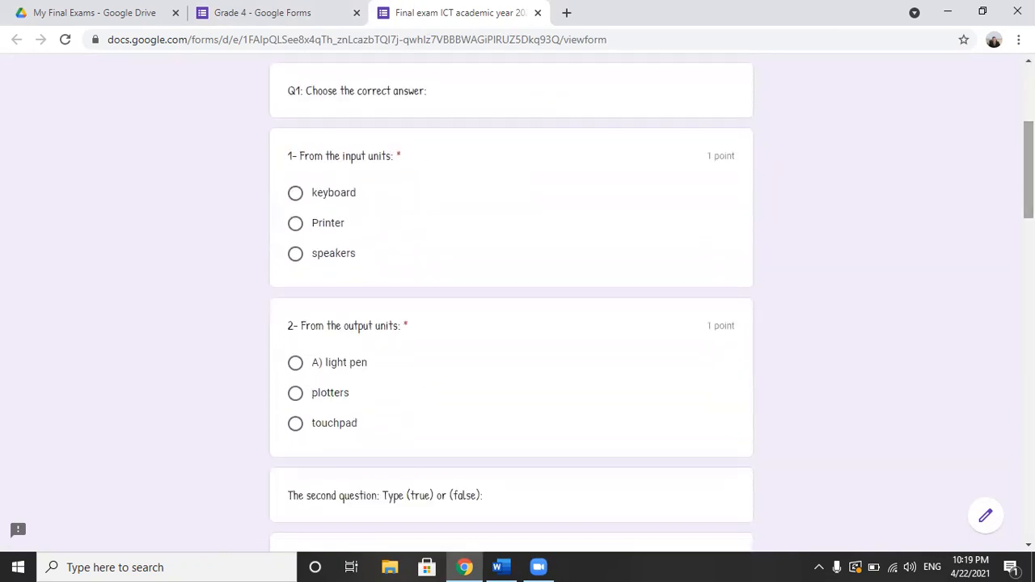
pyautogui.click(328, 202)
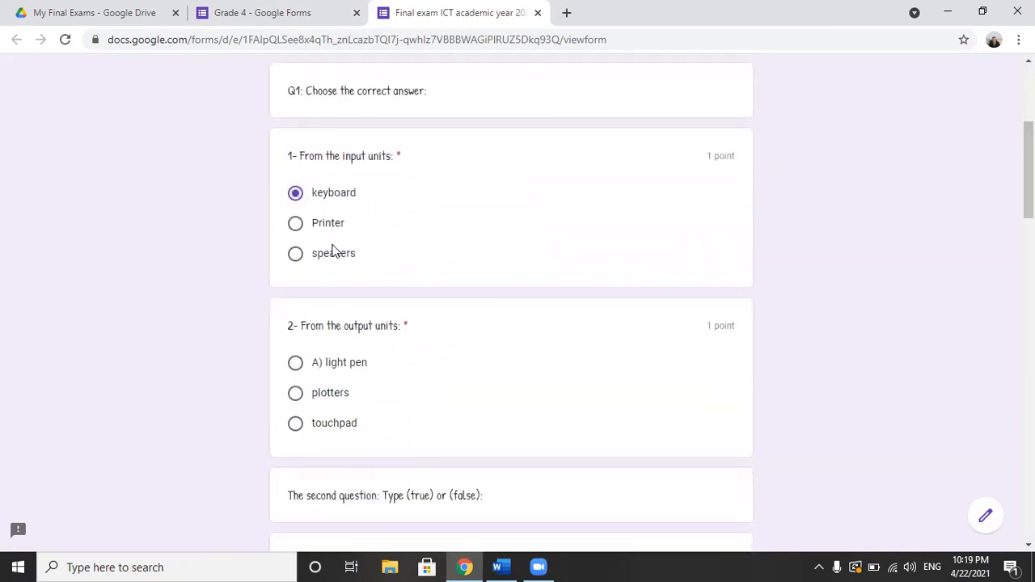
pyautogui.click(324, 394)
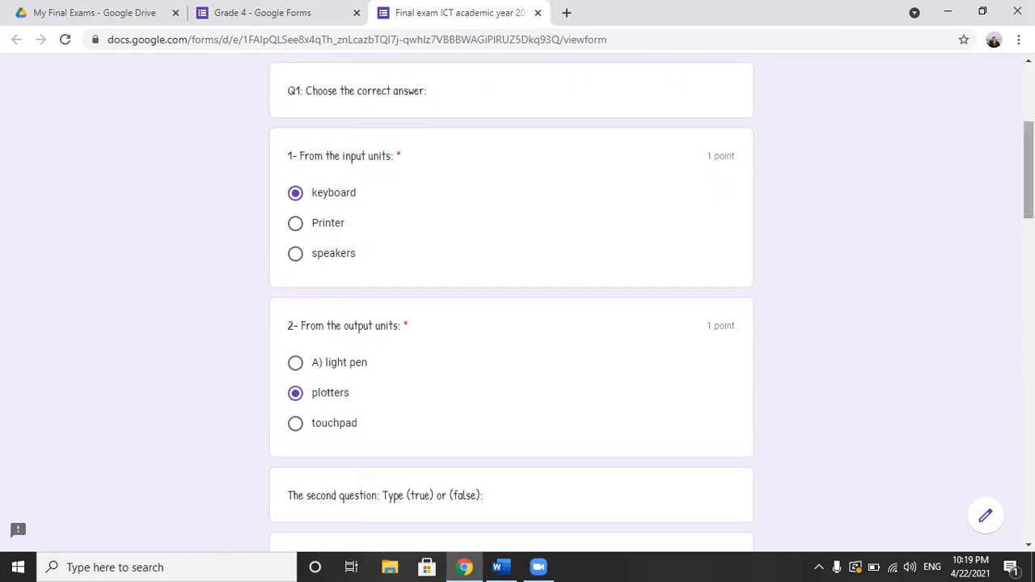
pyautogui.scroll(-3, 476, 259)
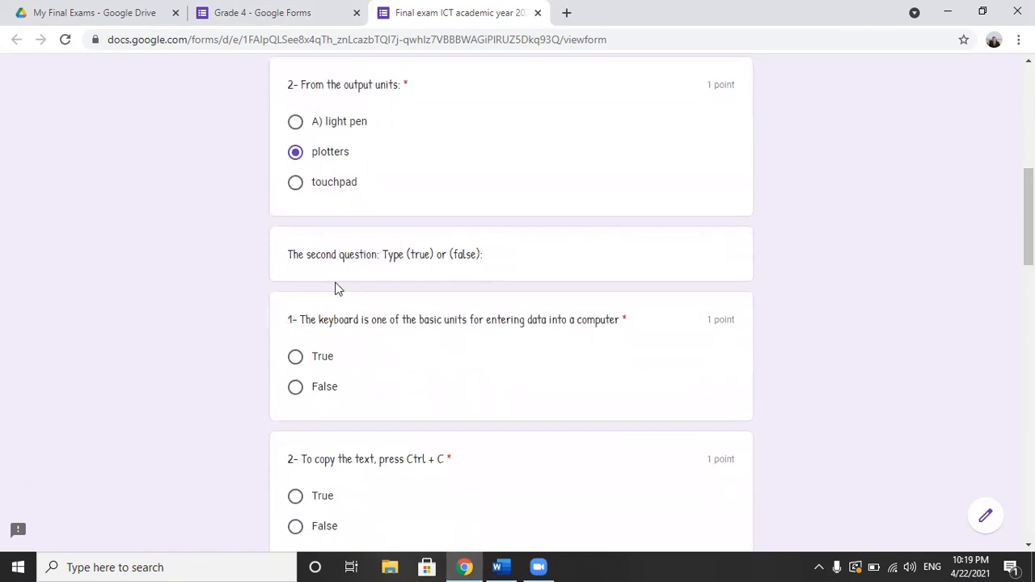
pyautogui.click(309, 357)
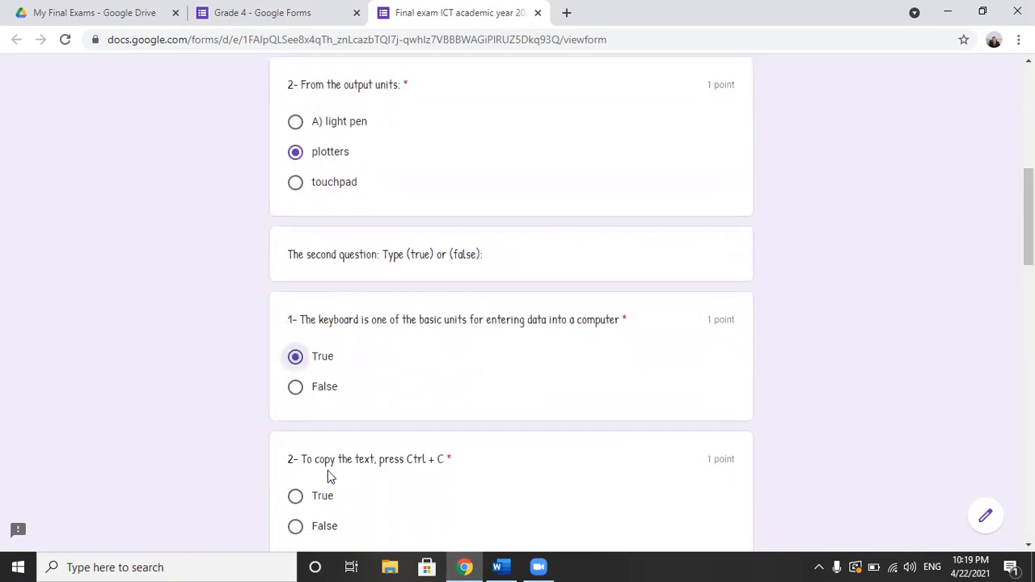
pyautogui.click(322, 498)
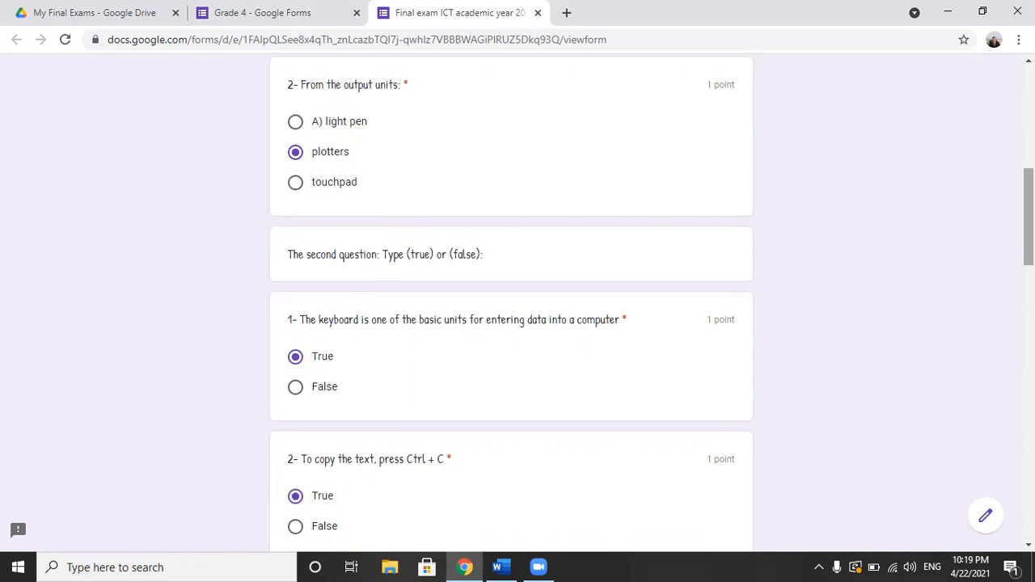
# Step: Answer the matching question with 1 as B, 2 as A and 3 as C
pyautogui.scroll(-5, 511, 308)
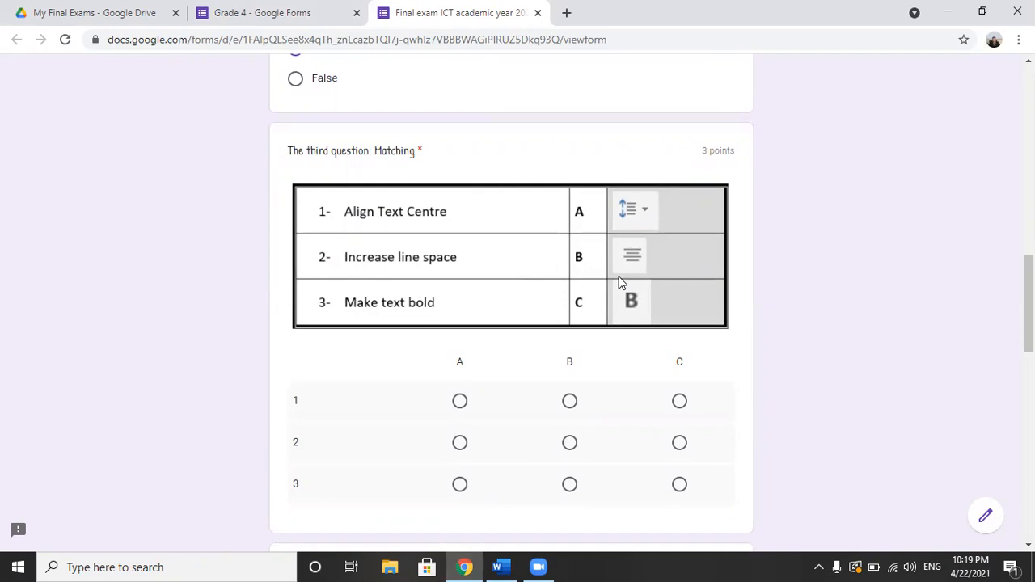
pyautogui.click(570, 402)
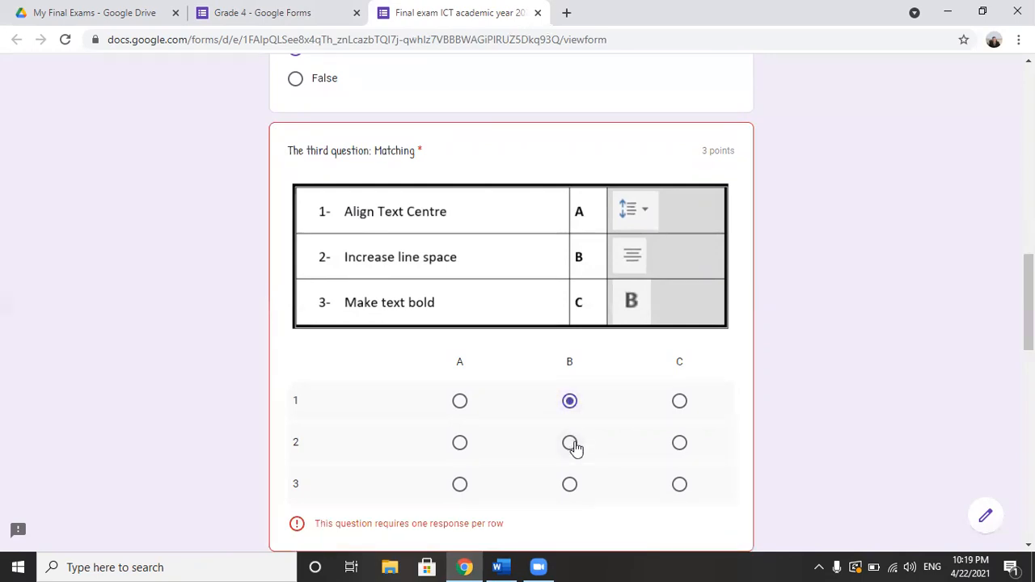
pyautogui.click(459, 444)
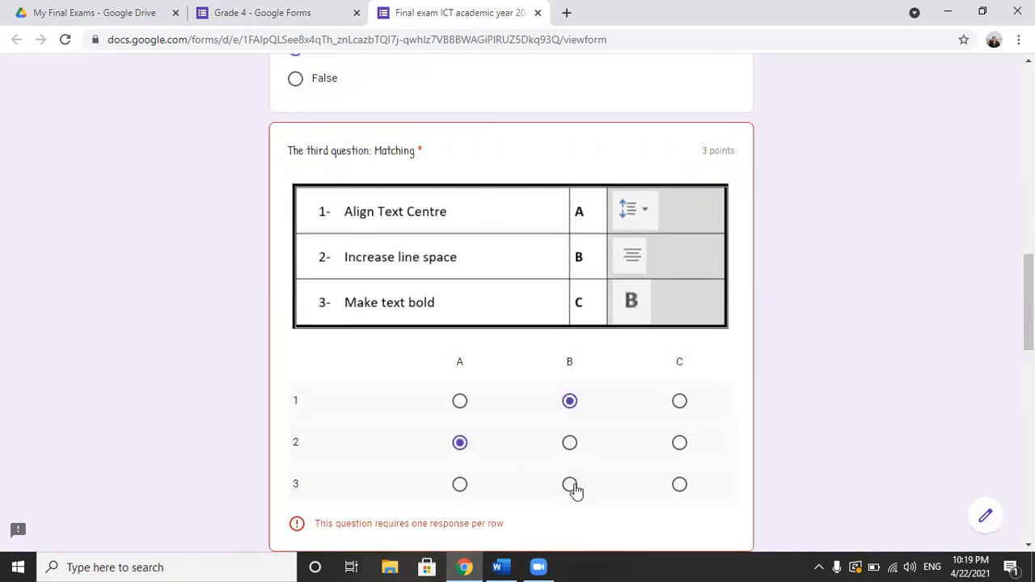
pyautogui.click(682, 487)
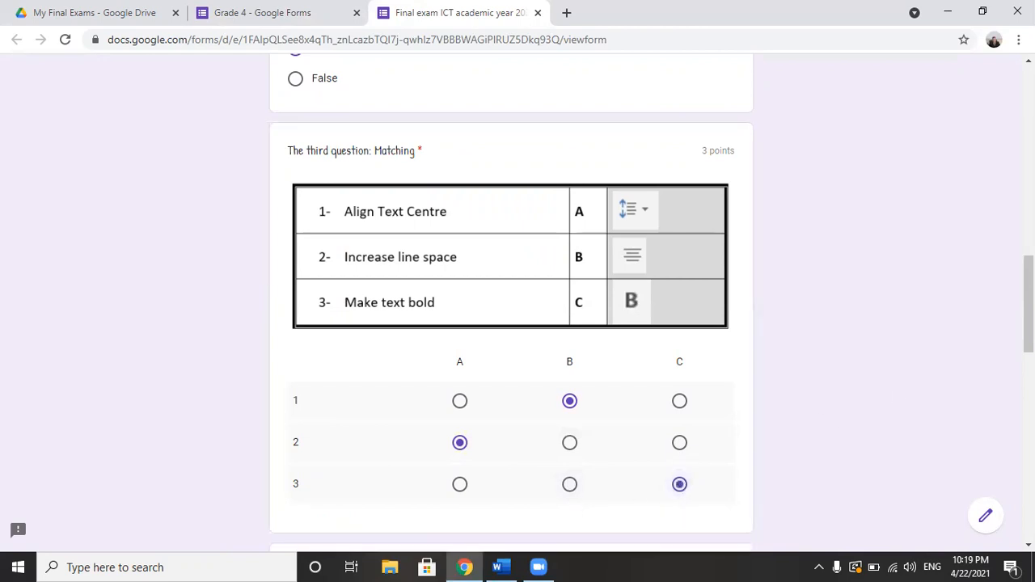
# Step: Answer the two fill-in questions with "keyboard" for entering letters and numbers and "mous" for selecting icons
pyautogui.scroll(-3, 1028, 324)
pyautogui.scroll(-1, 1028, 324)
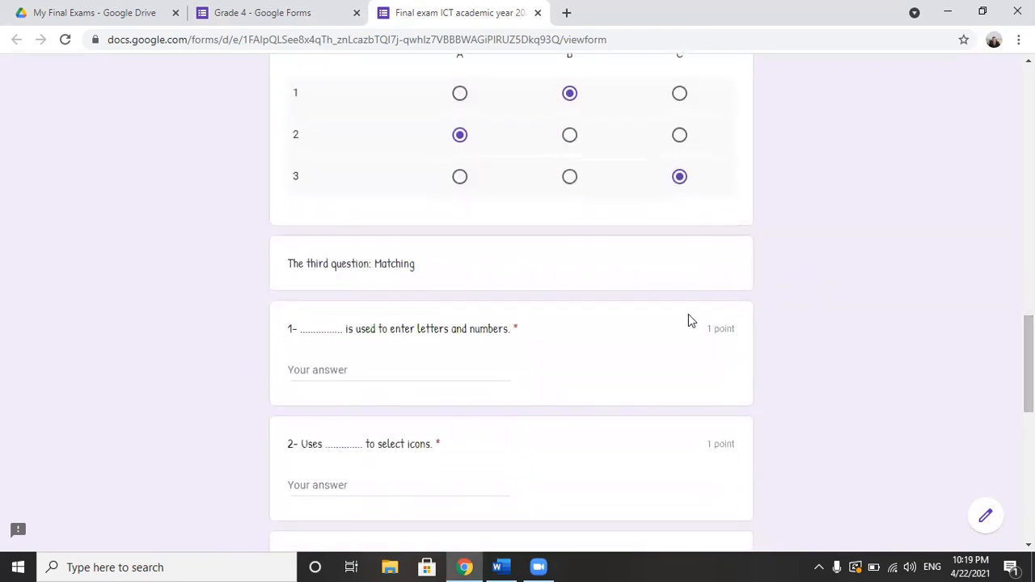
pyautogui.click(337, 372)
pyautogui.write('ke')
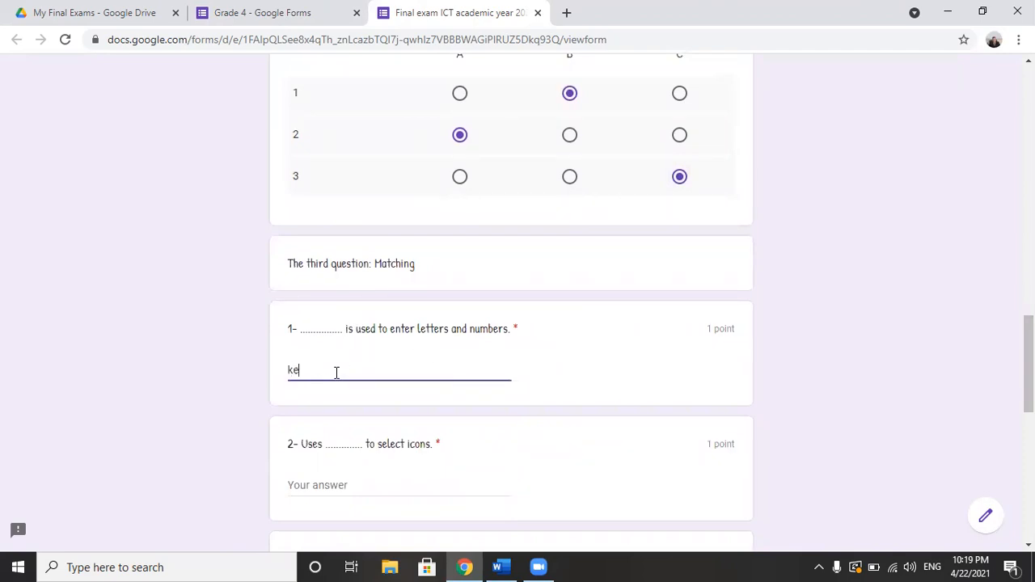
pyautogui.write('yboard')
pyautogui.click(337, 483)
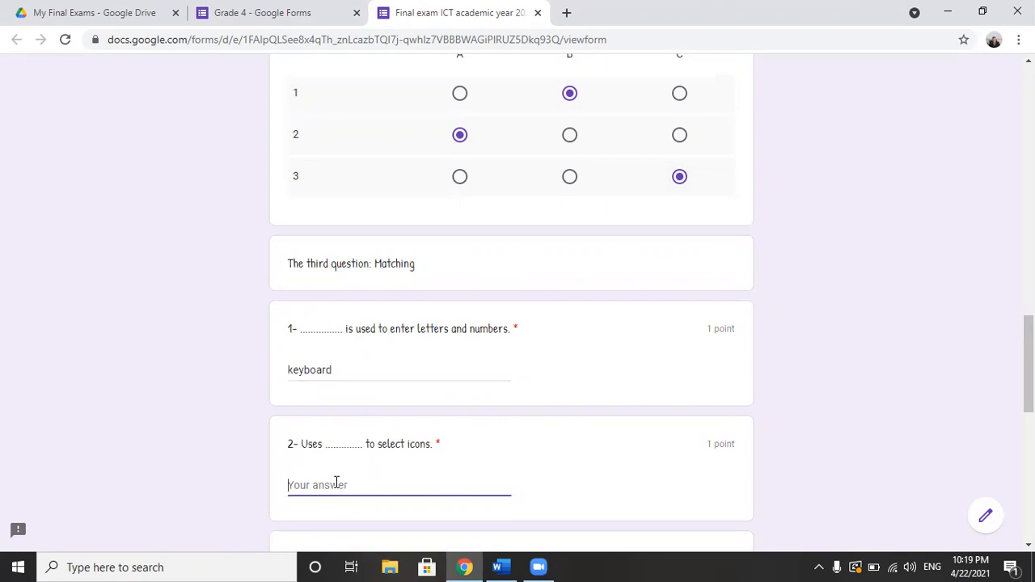
pyautogui.write('mouse')
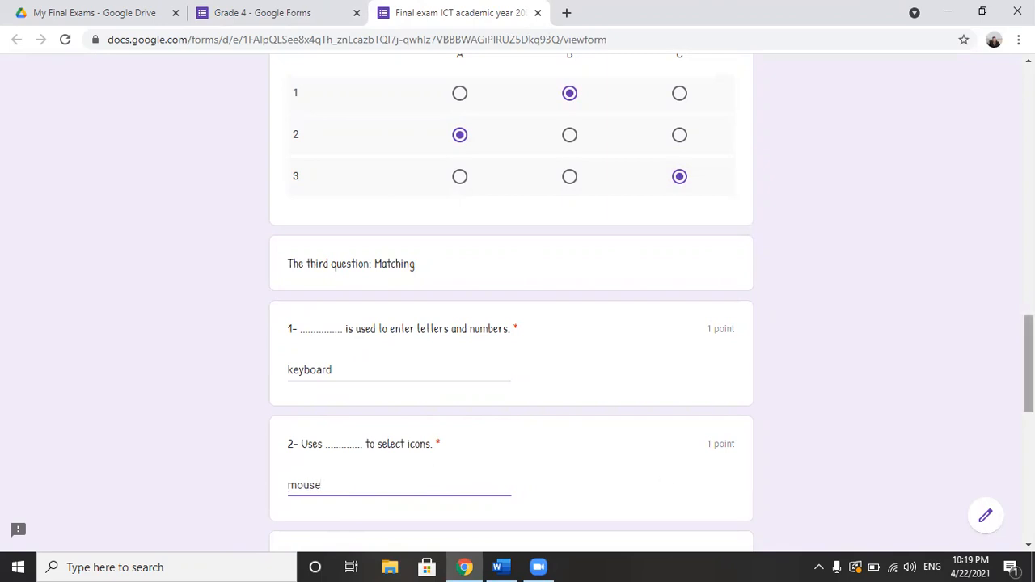
pyautogui.scroll(-3, 511, 323)
pyautogui.moveTo(1029, 404); pyautogui.dragTo(1028, 407)
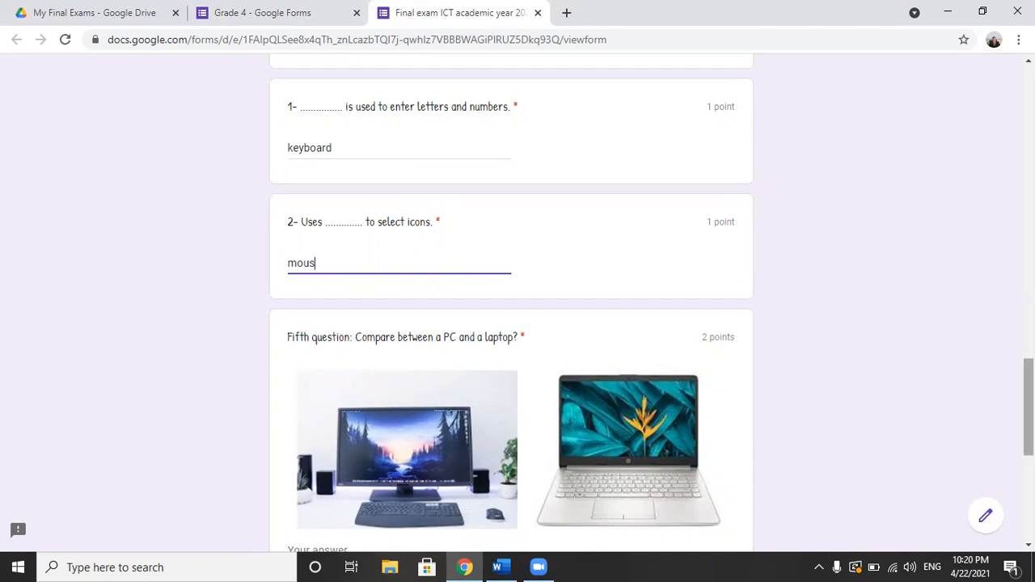
# Step: Fill the PC and laptop comparison answer with six lines of placeholder text: jngjfgfg, f, ghghghj, f, df and dfdf
pyautogui.scroll(-2, 531, 165)
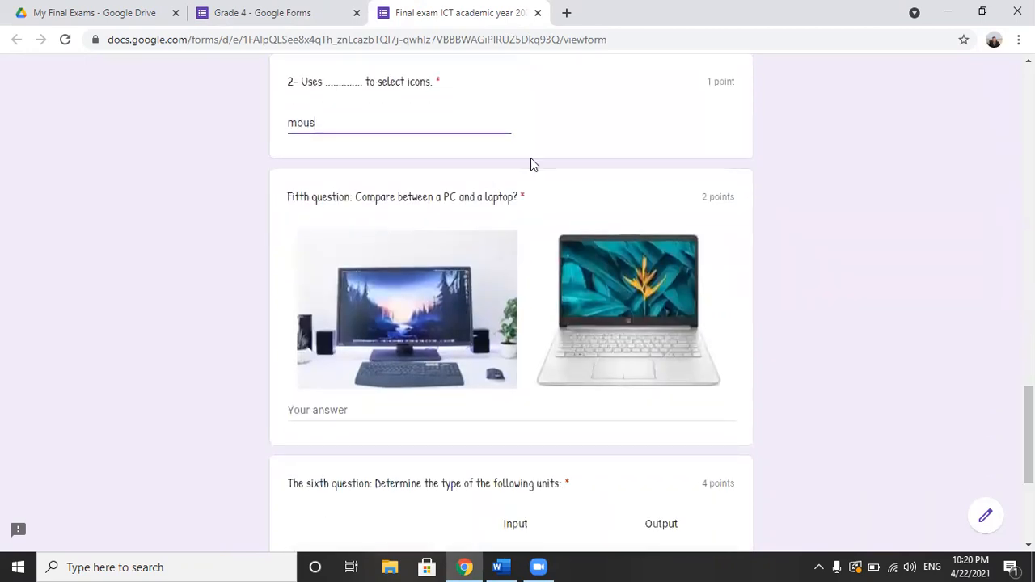
pyautogui.click(352, 412)
pyautogui.write('jngjfgfg')
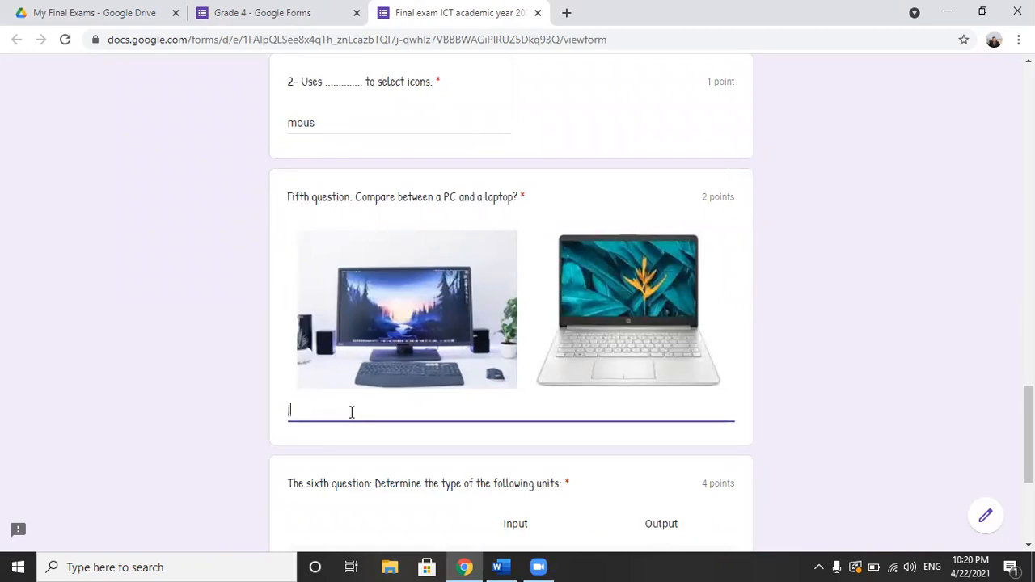
pyautogui.press('Return')
pyautogui.write('f')
pyautogui.press('Return')
pyautogui.press('Return')
pyautogui.write('f')
pyautogui.press('Return')
pyautogui.write('df')
pyautogui.press('Return')
pyautogui.write('dfd')
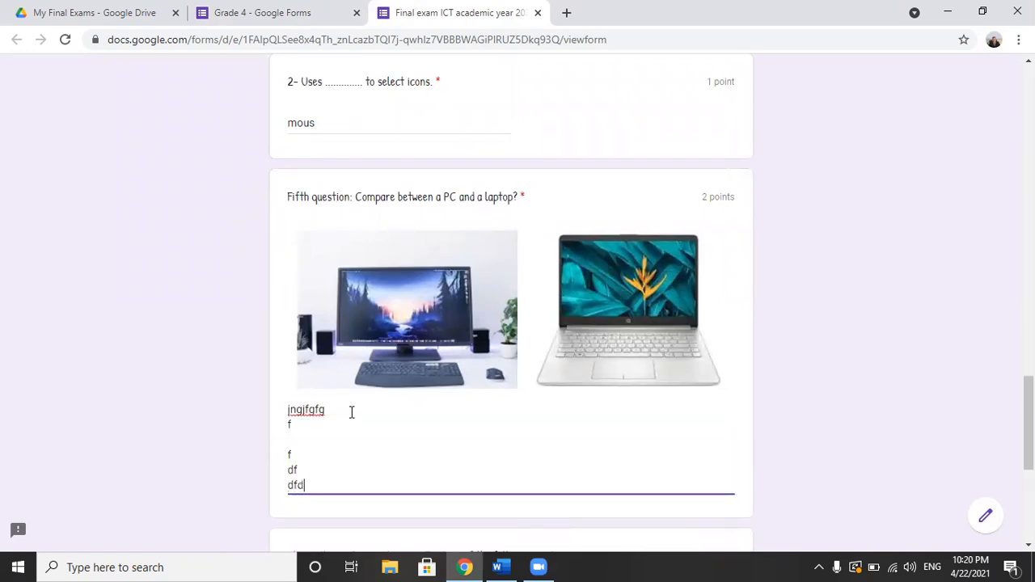
pyautogui.click(306, 442)
pyautogui.write('ghghghj')
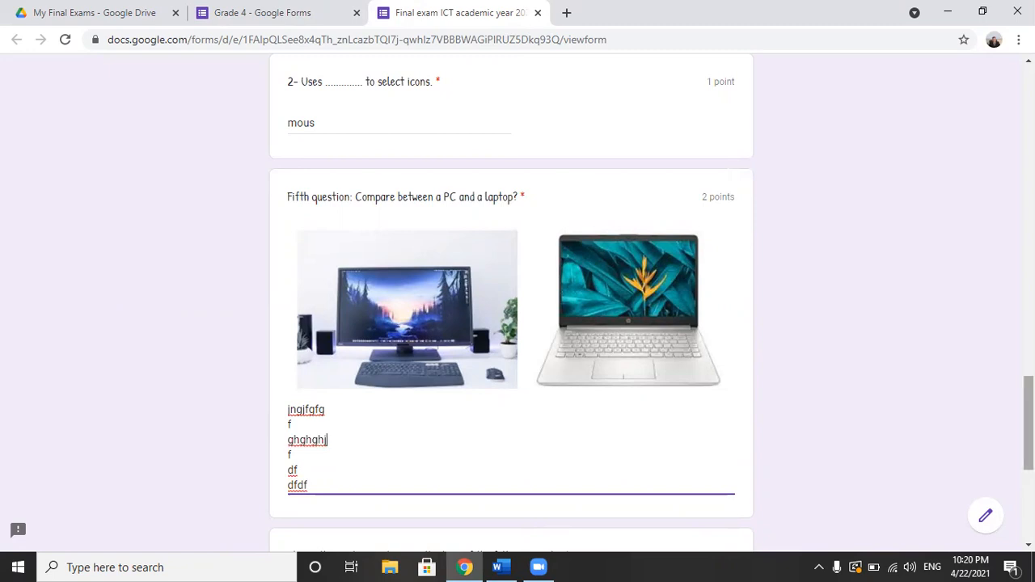
# Step: In the sixth question, mark Touchpad as Input, TOUCH SCREEN as both Input and Output, and Printer as Output
pyautogui.scroll(-4, 511, 303)
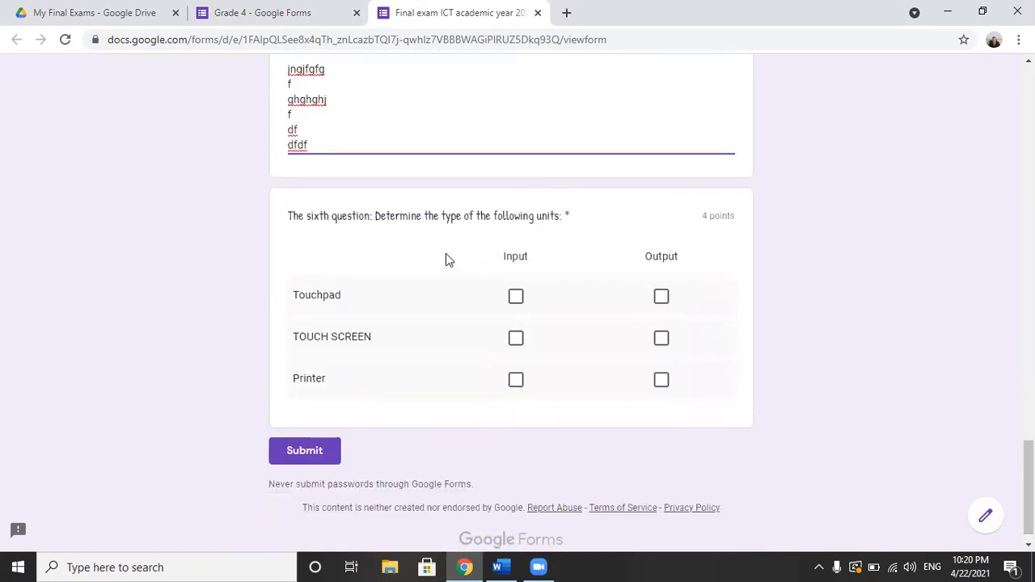
pyautogui.click(519, 298)
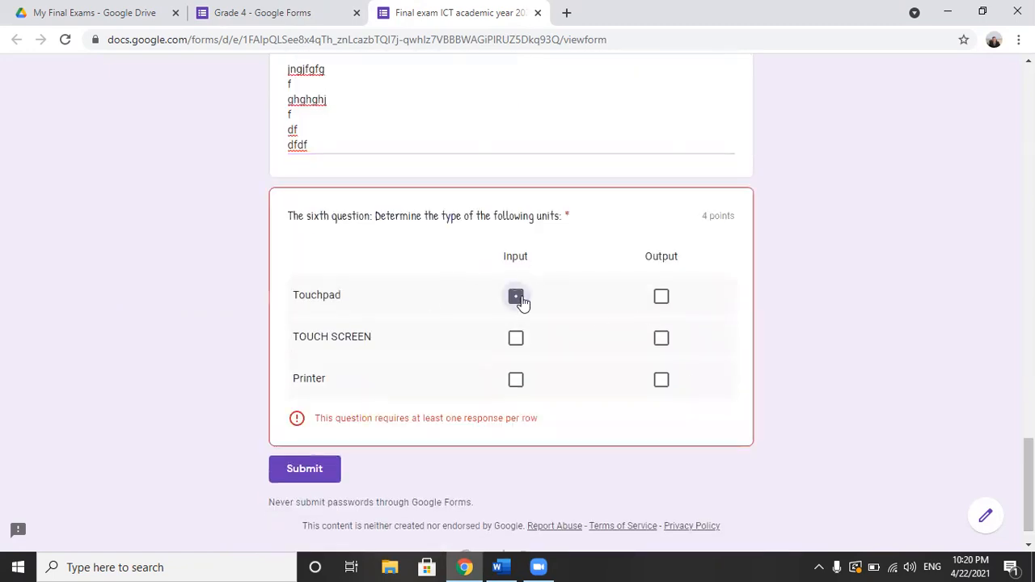
pyautogui.click(517, 345)
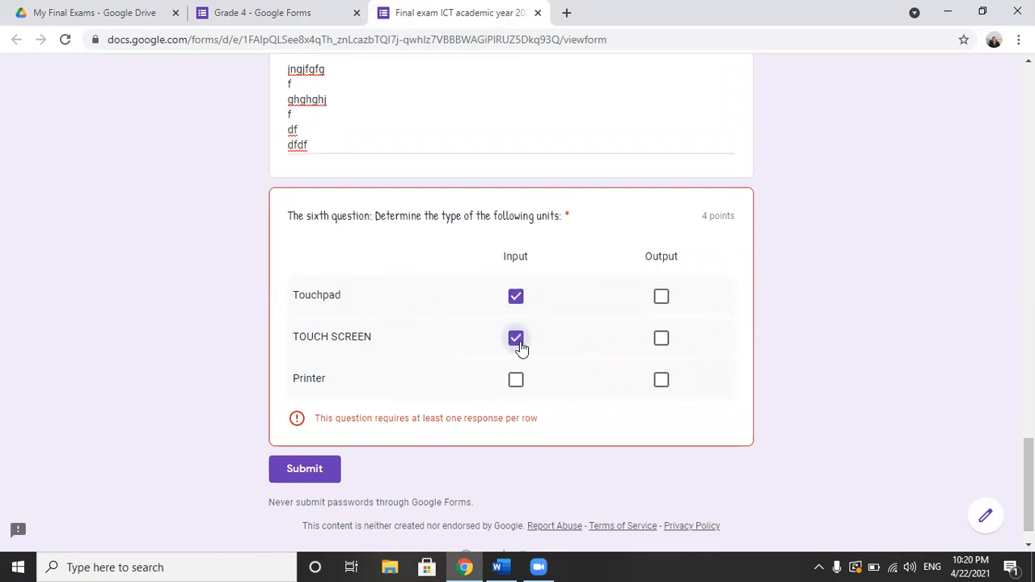
pyautogui.click(660, 346)
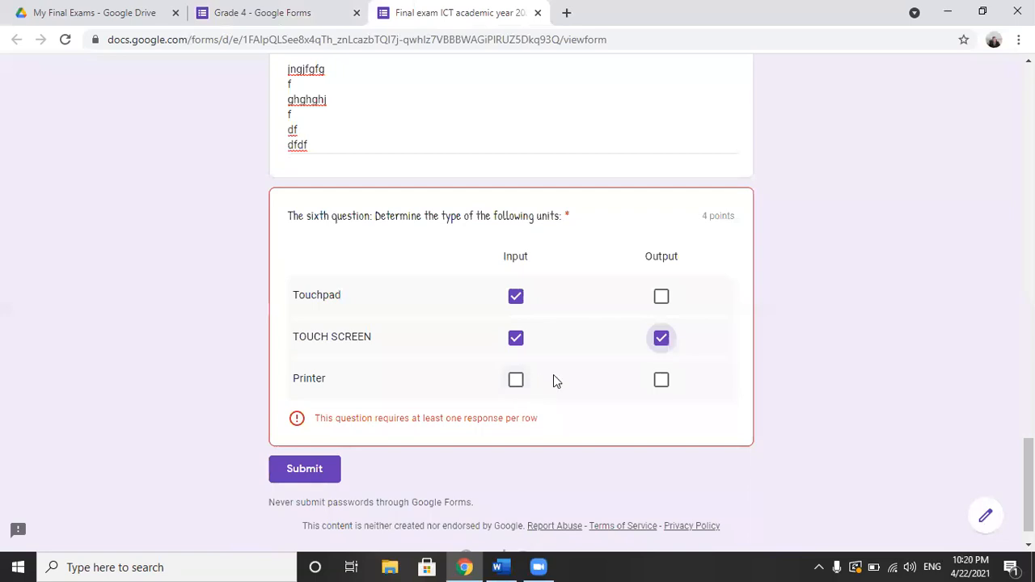
pyautogui.click(661, 382)
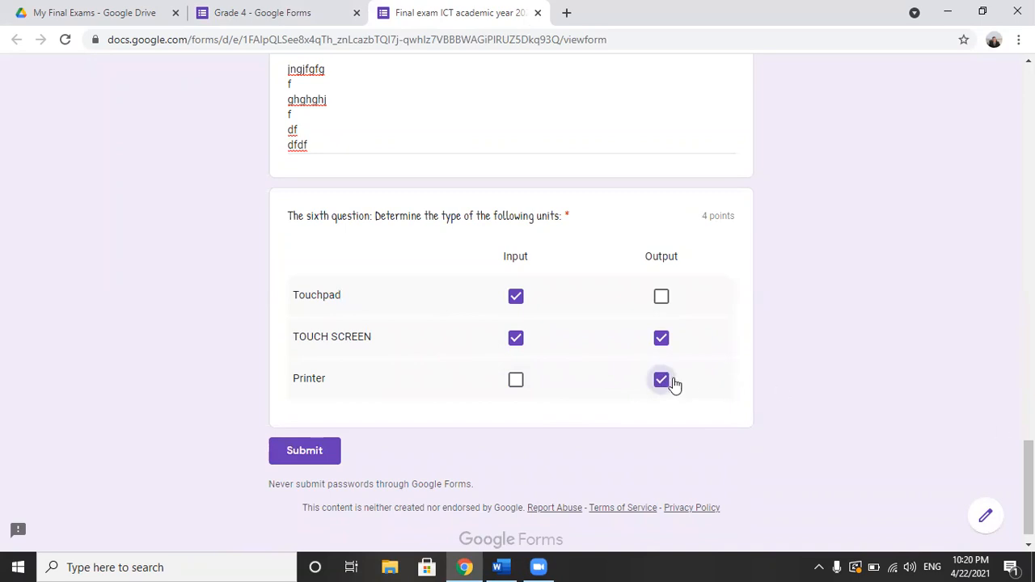
# Step: Try to submit the exam with the Printer row unanswered, and mark Printer as Output again
pyautogui.click(661, 382)
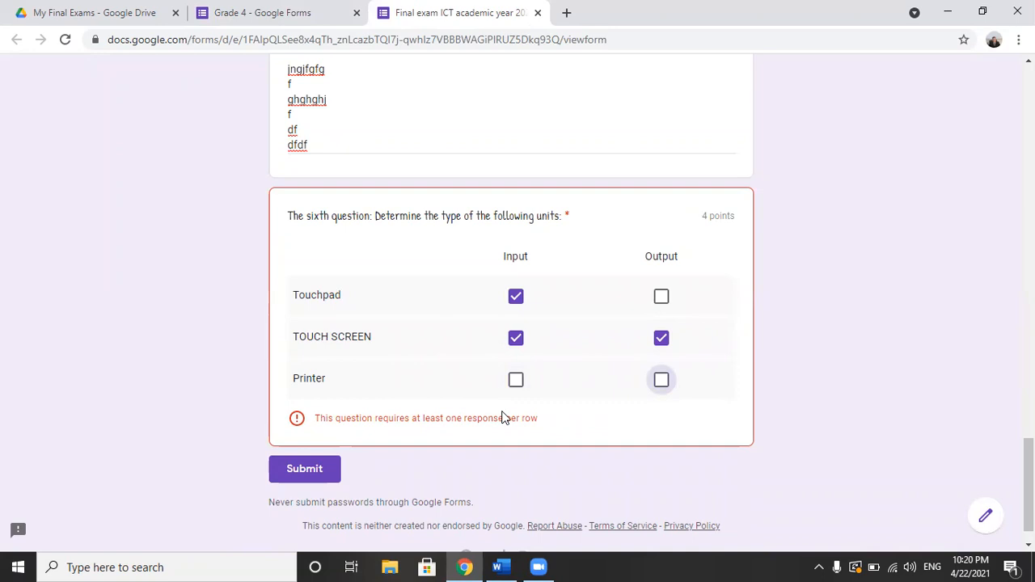
pyautogui.click(313, 469)
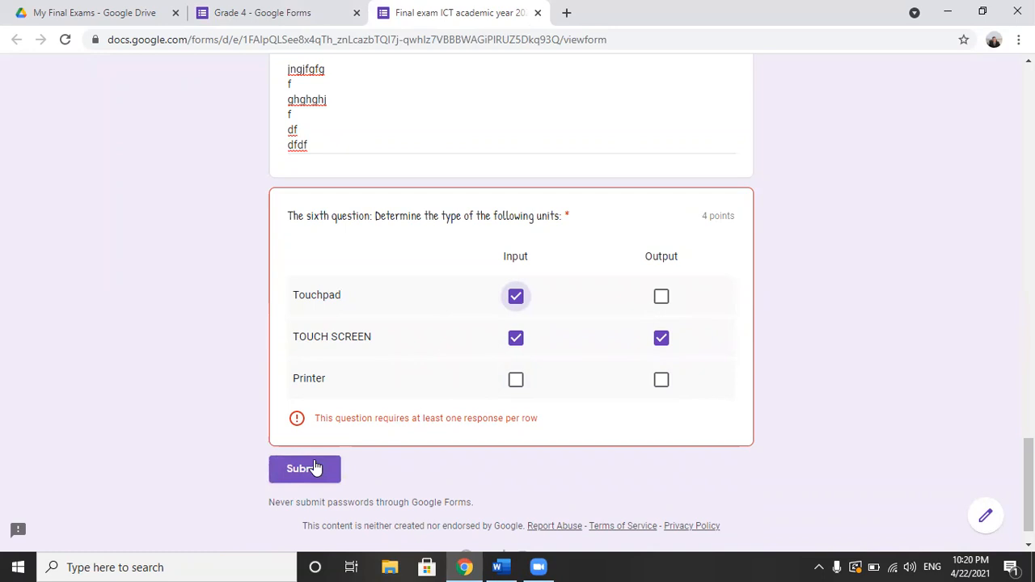
pyautogui.click(662, 382)
# Step: Clear the student's name and try to submit the exam without it
pyautogui.moveTo(1030, 487); pyautogui.dragTo(1031, 131)
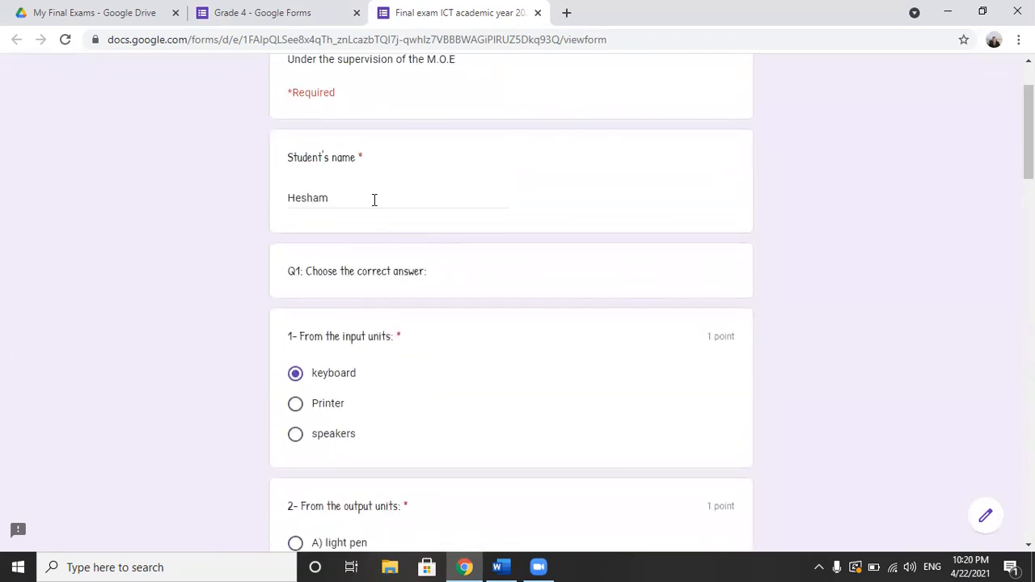
pyautogui.moveTo(326, 202); pyautogui.dragTo(203, 204)
pyautogui.press('BackSpace')
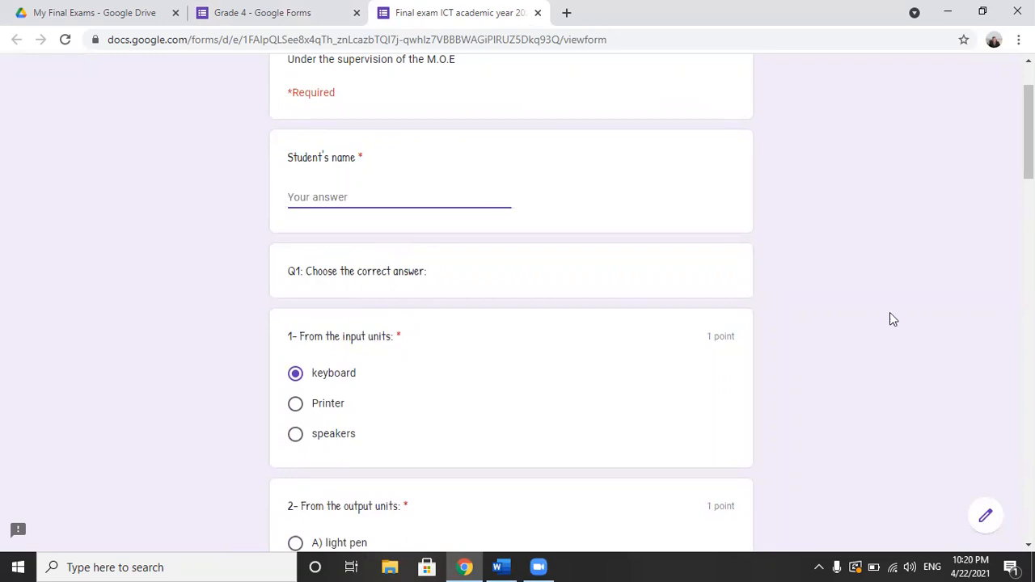
pyautogui.moveTo(1029, 132); pyautogui.dragTo(1029, 492)
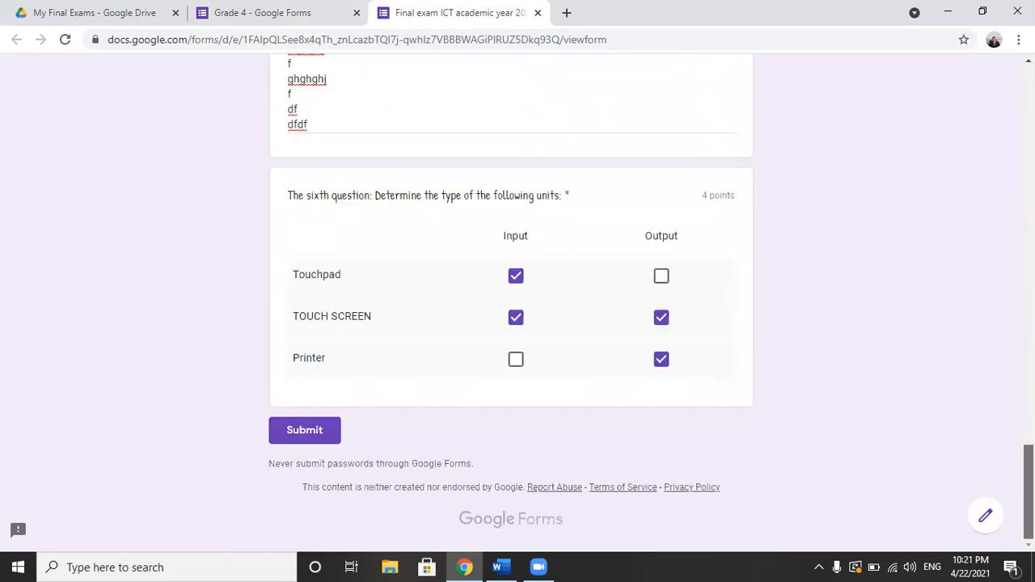
pyautogui.click(315, 435)
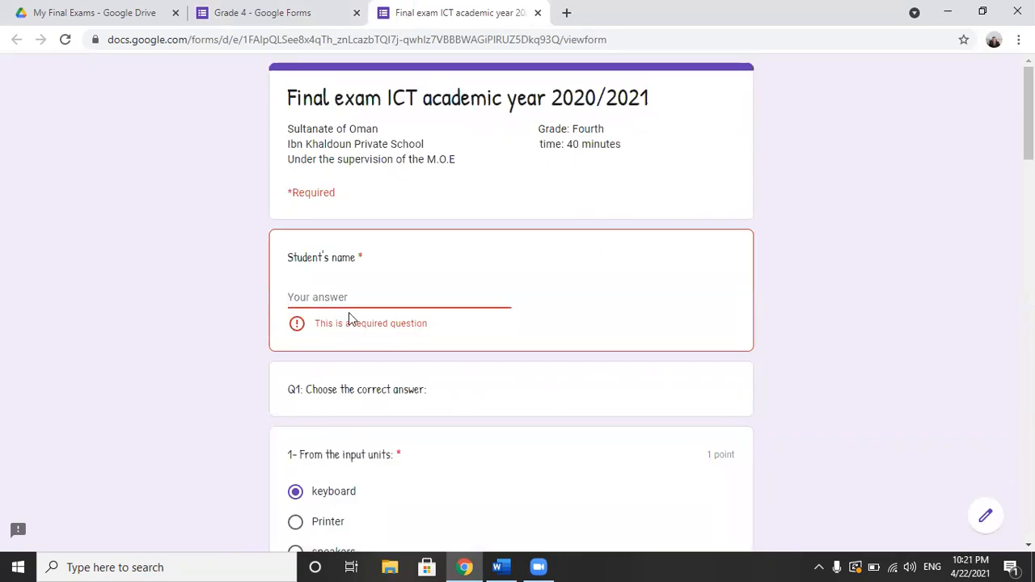
# Step: Fill in the student's name again and submit the exam
pyautogui.write('Hesham')
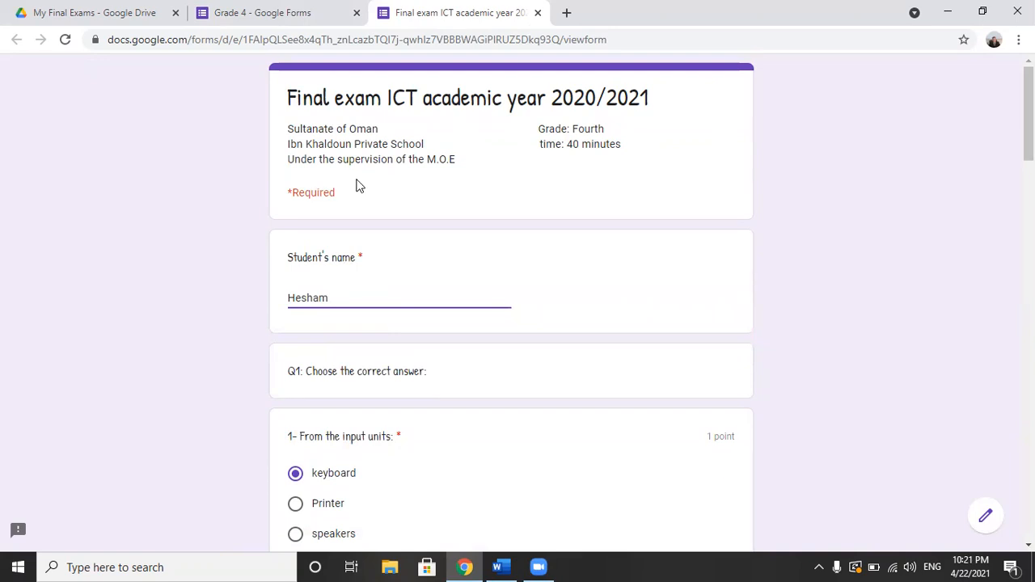
pyautogui.moveTo(1029, 113); pyautogui.dragTo(1027, 501)
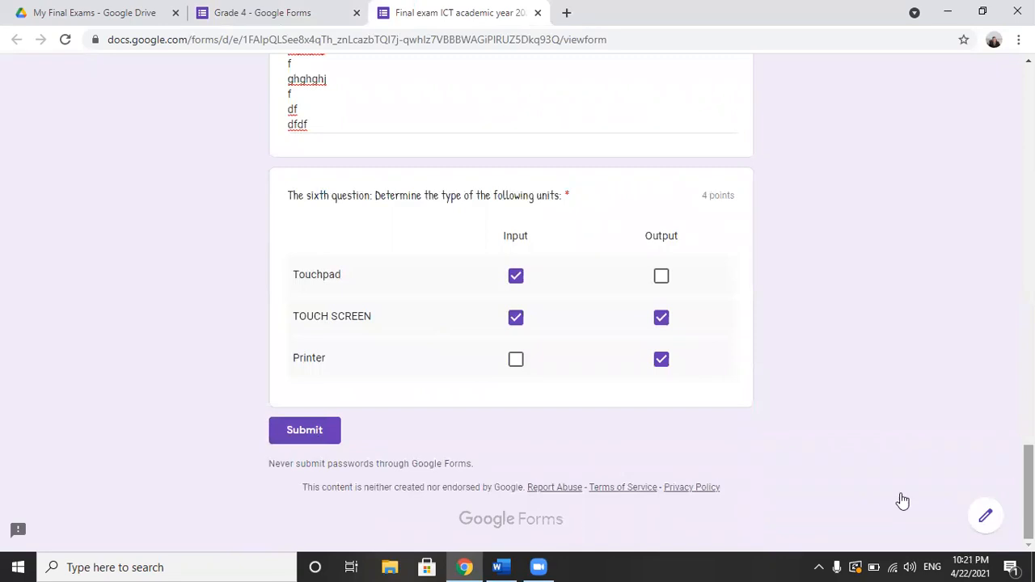
pyautogui.click(315, 440)
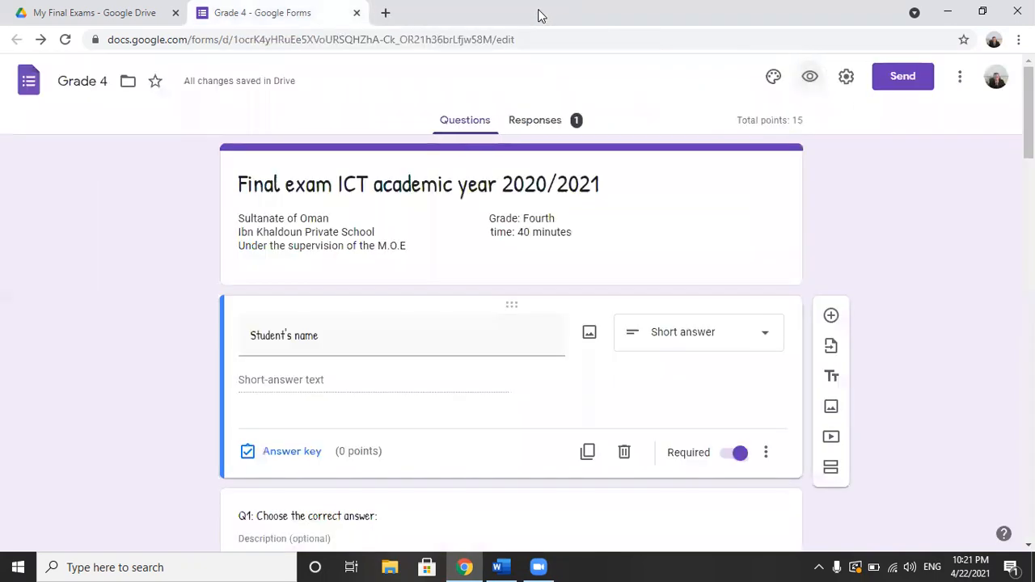
# Step: Close the exam's respondent page and switch to Google Classroom from Google Drive
pyautogui.click(538, 12)
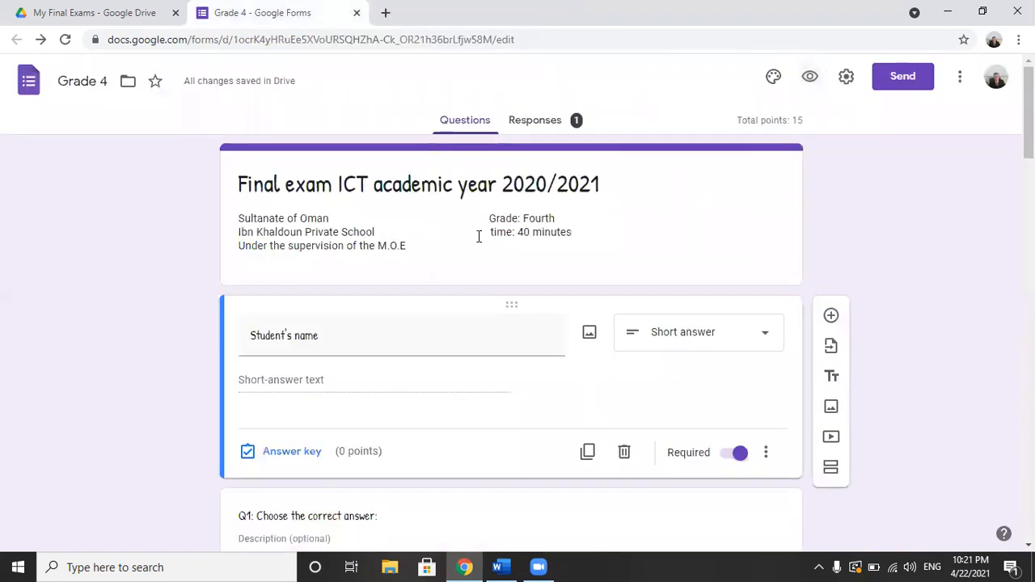
pyautogui.click(523, 216)
pyautogui.click(523, 216)
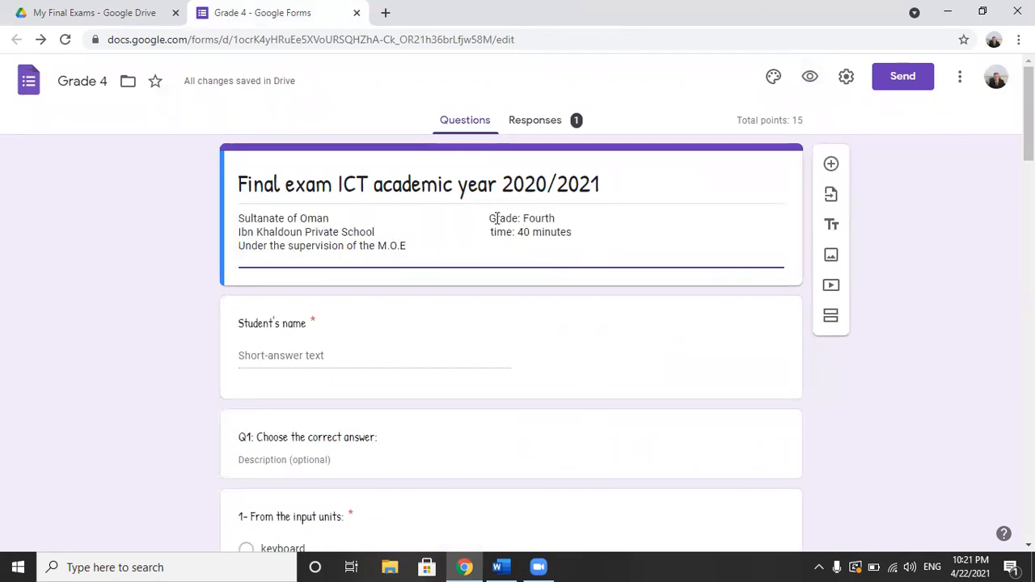
pyautogui.click(160, 15)
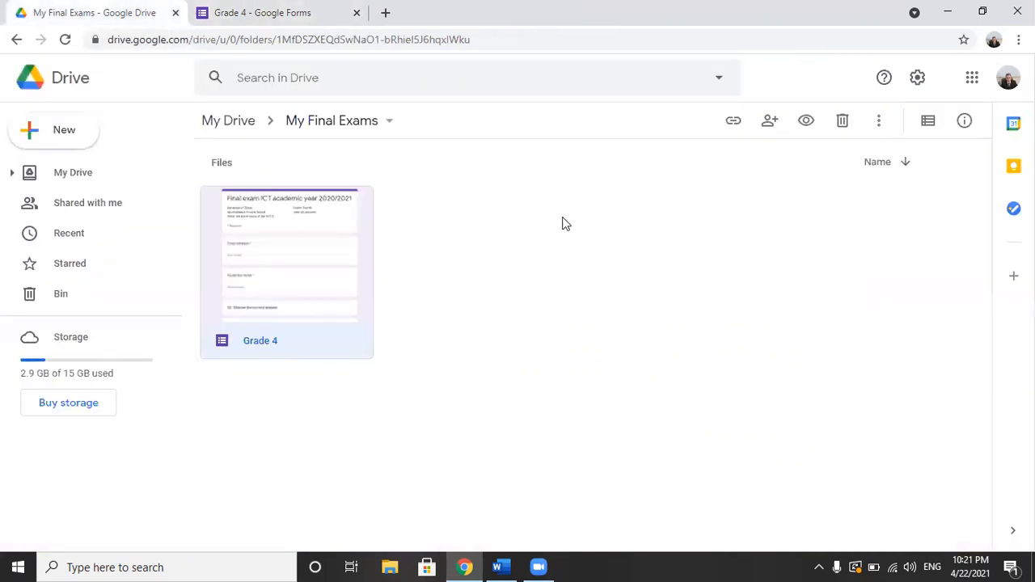
pyautogui.click(973, 79)
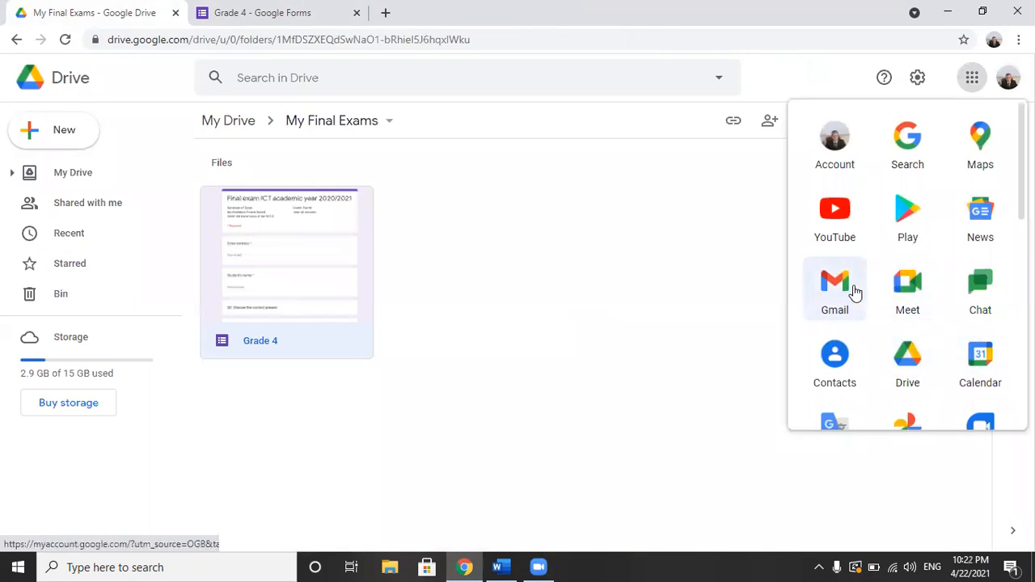
pyautogui.scroll(-3, 908, 264)
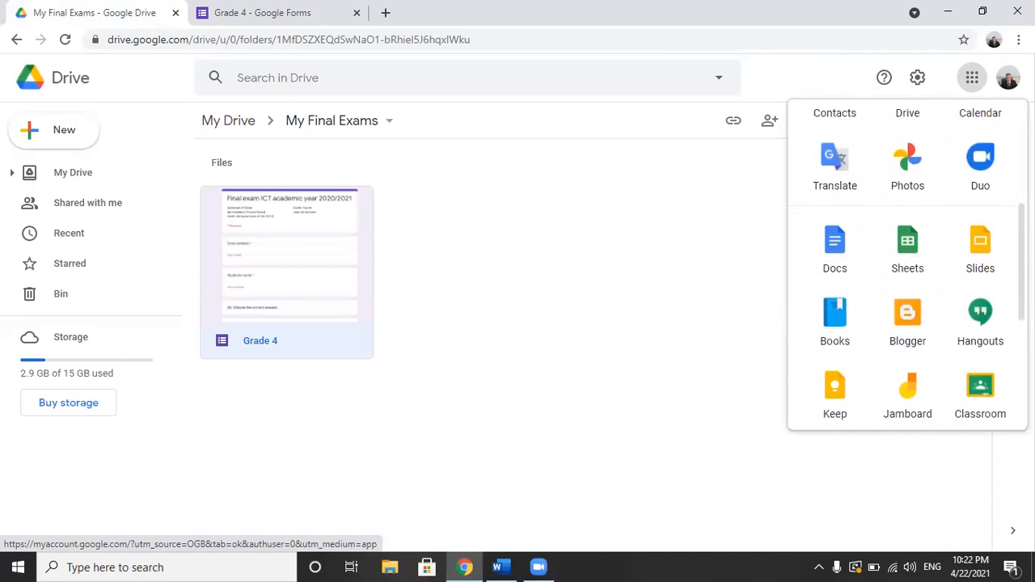
pyautogui.click(981, 398)
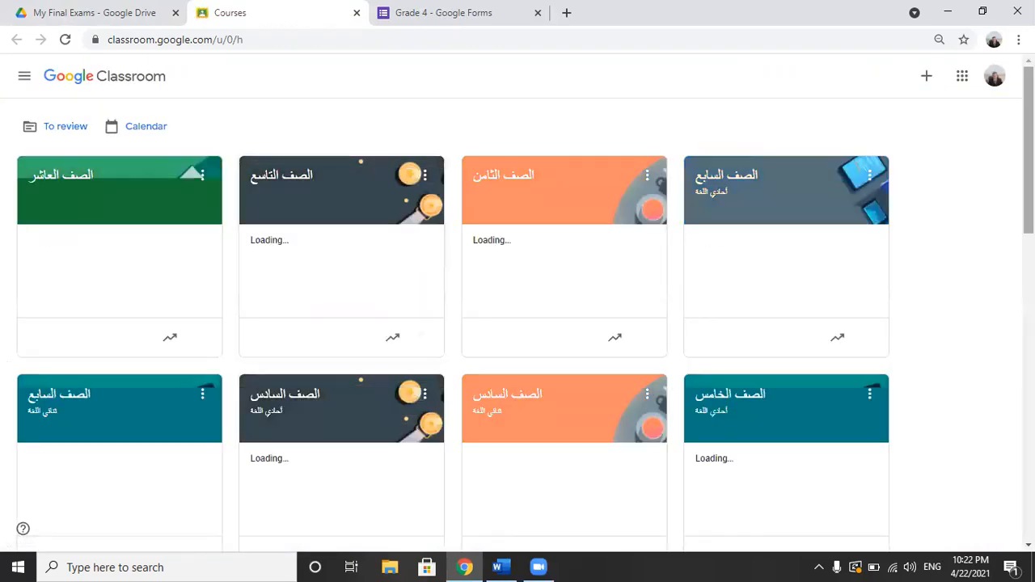
# Step: Open the classwork of the IT Class course
pyautogui.scroll(-5, 417, 251)
pyautogui.scroll(-5, 518, 323)
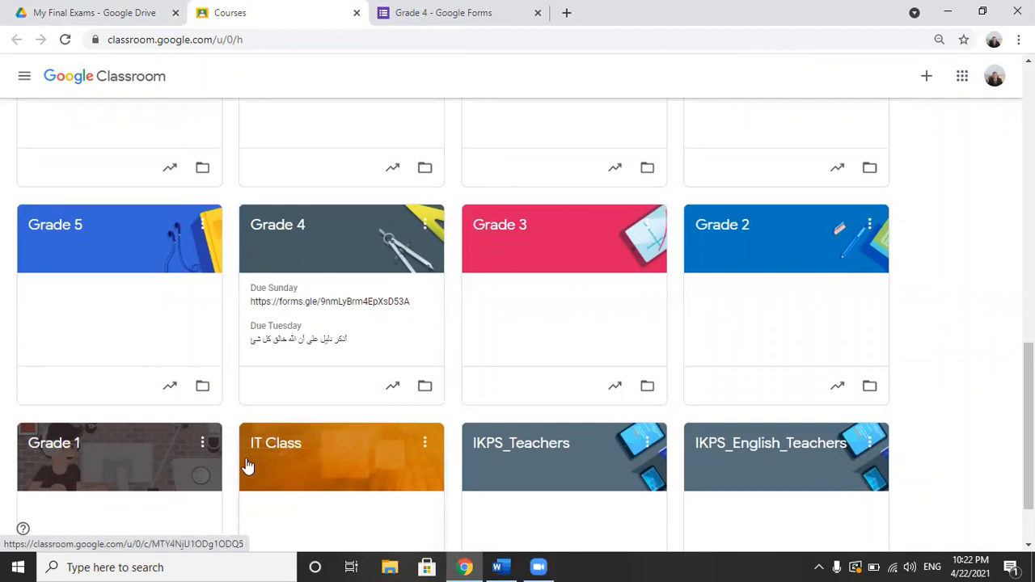
pyautogui.click(290, 450)
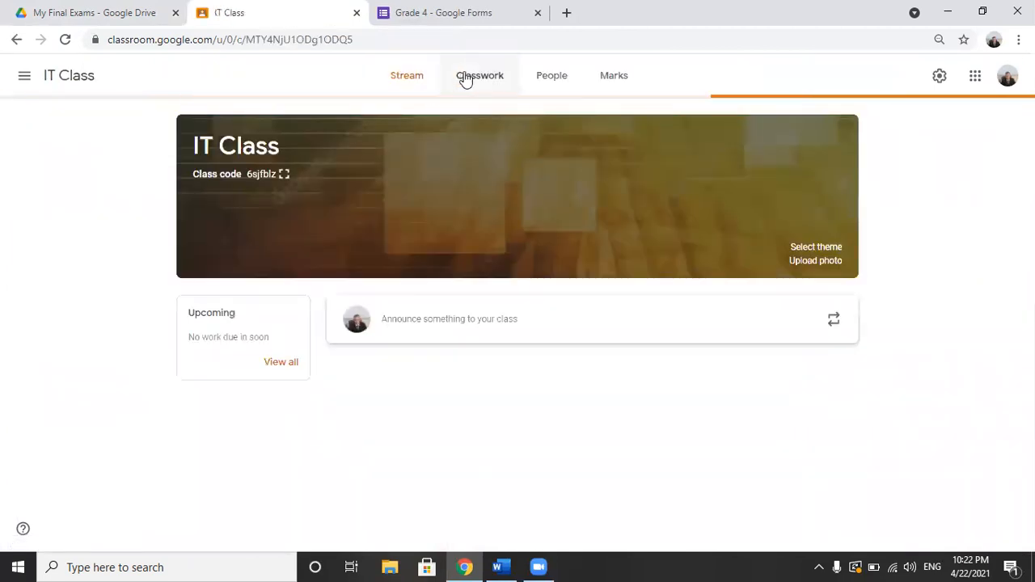
pyautogui.click(481, 83)
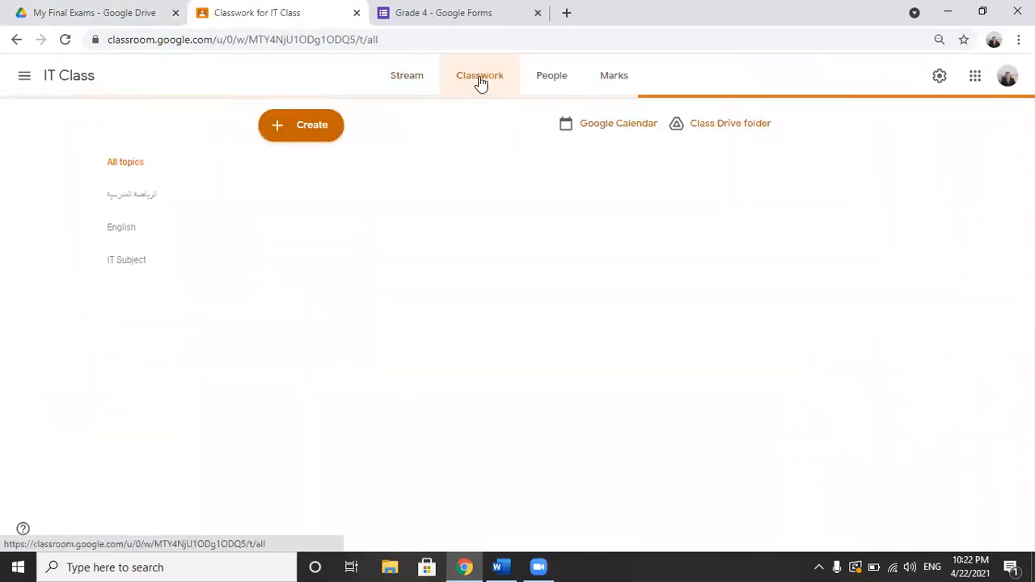
# Step: Create a quiz assignment titled "Final Exam" in the class's classwork
pyautogui.click(320, 129)
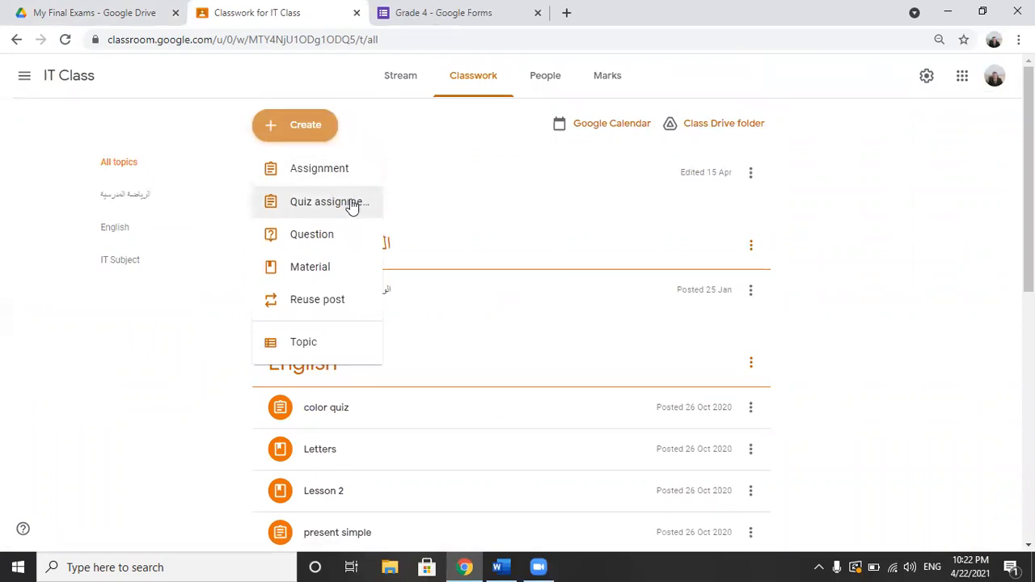
pyautogui.click(332, 202)
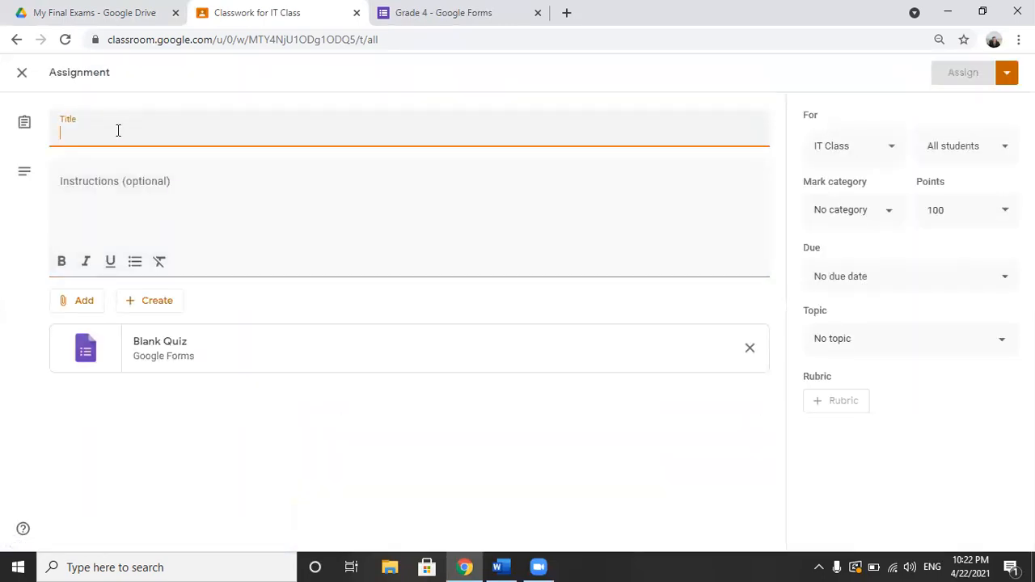
pyautogui.write('Final')
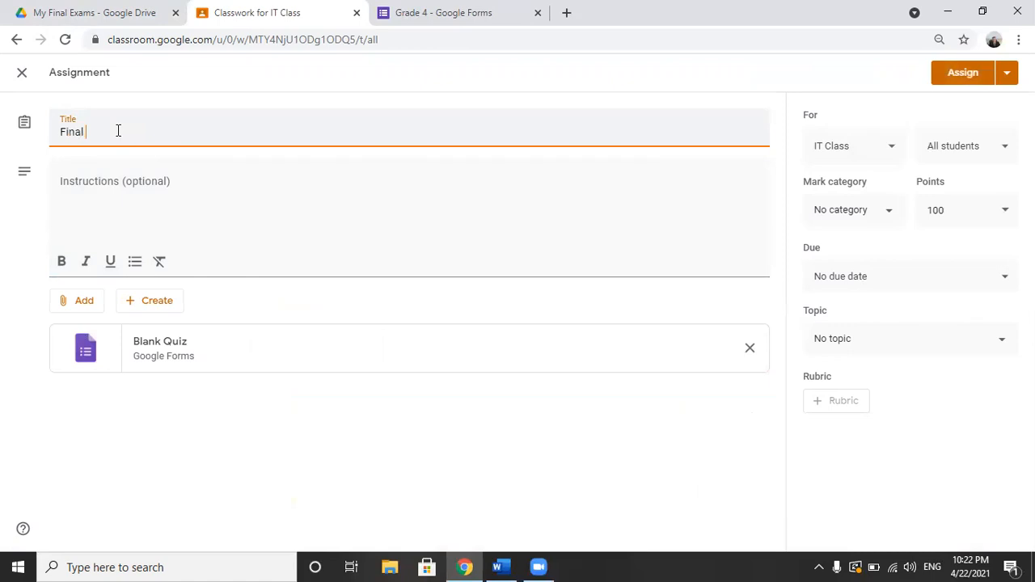
pyautogui.write(' Exam')
pyautogui.click(118, 188)
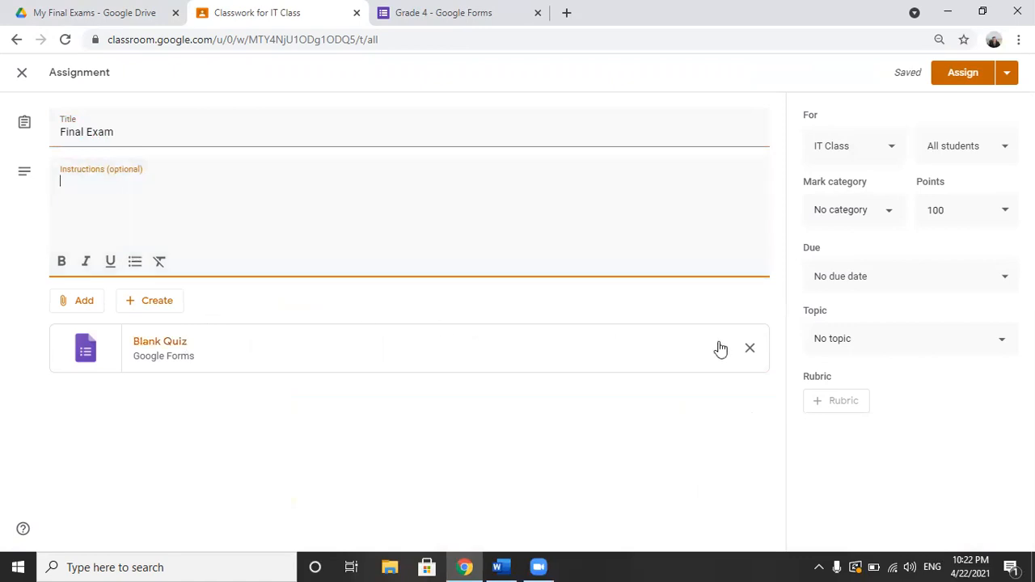
# Step: Replace the attached Blank Quiz with the Grade 4 form from the My Final Exams folder in Google Drive
pyautogui.click(751, 349)
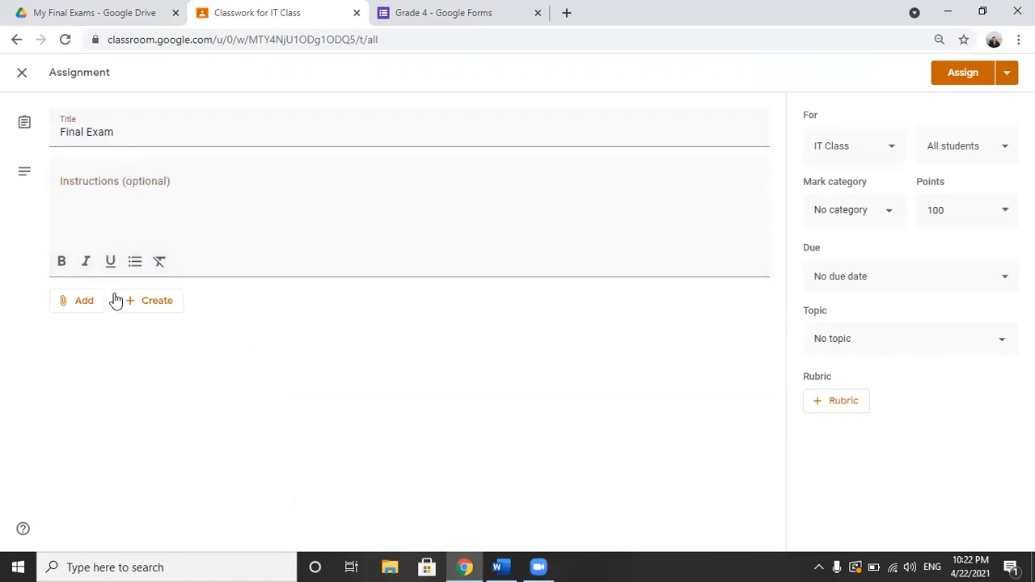
pyautogui.click(91, 305)
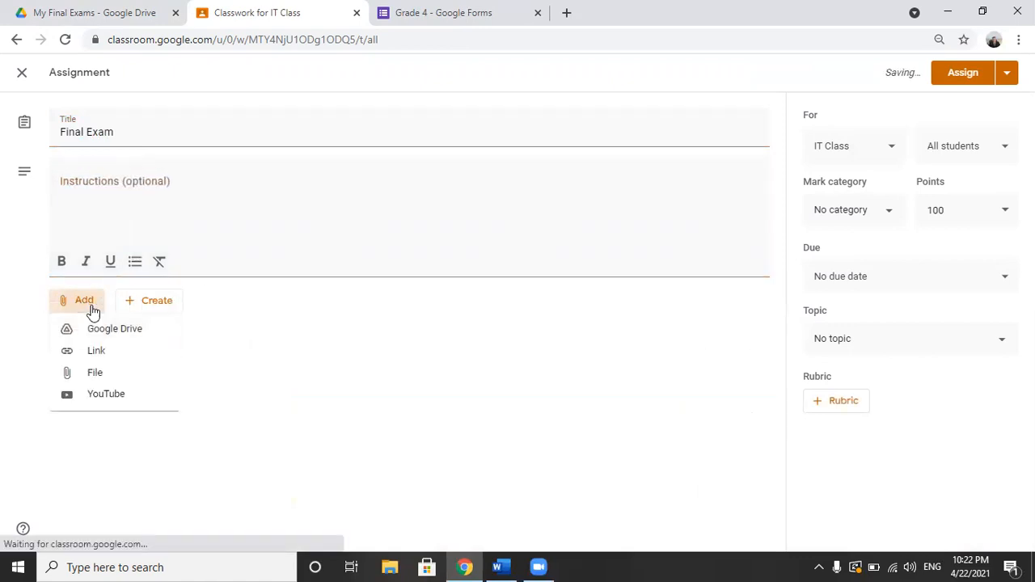
pyautogui.click(158, 329)
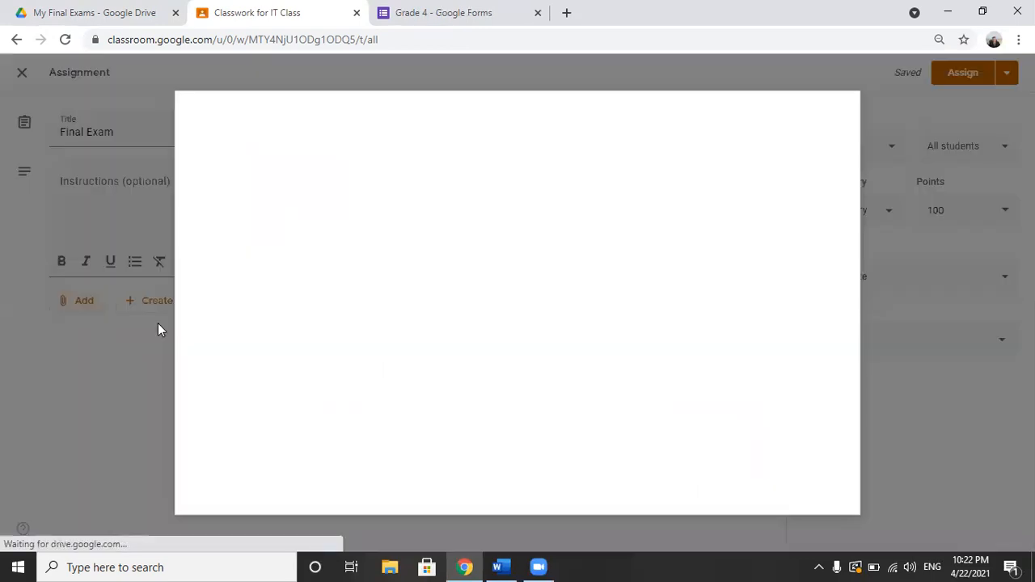
pyautogui.click(349, 161)
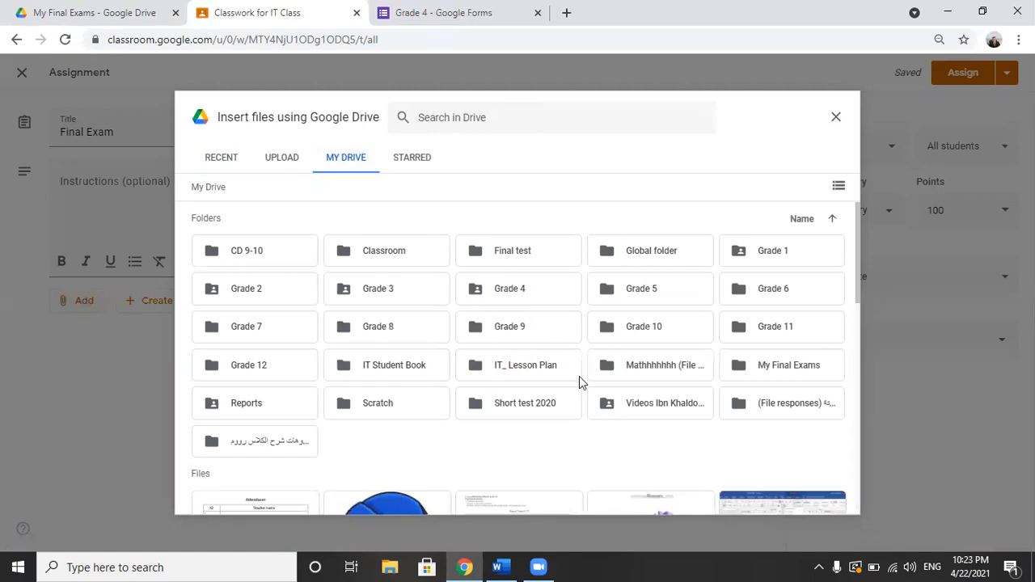
pyautogui.doubleClick(770, 368)
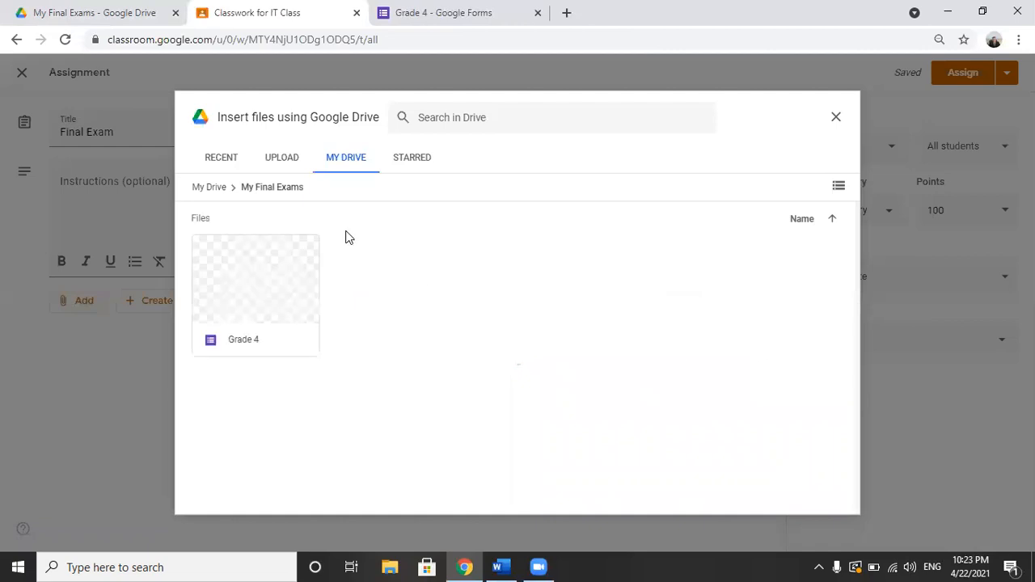
pyautogui.doubleClick(258, 271)
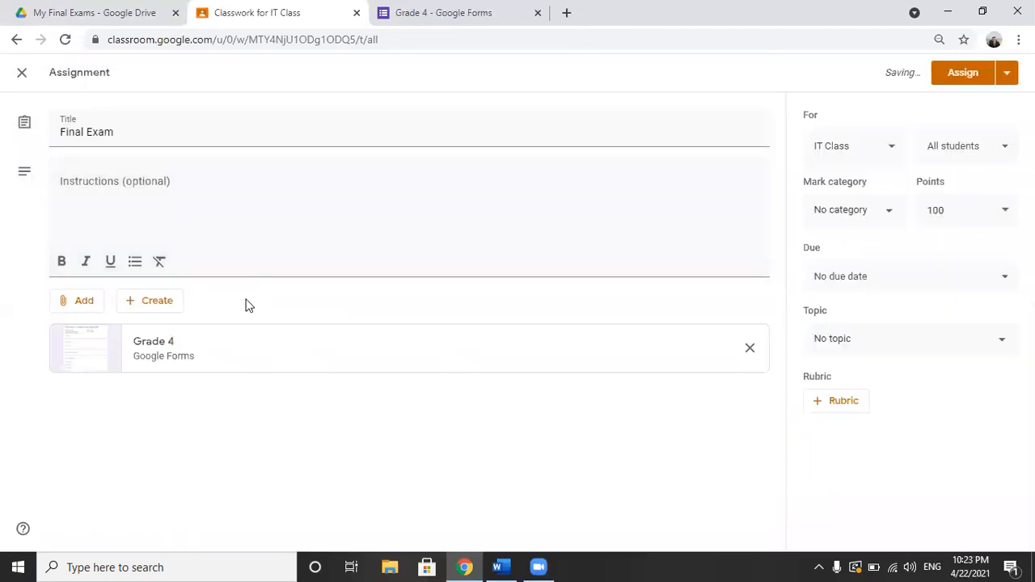
# Step: Set the assignment's topic to IT Subject and its points to 15, and save it as a draft
pyautogui.click(835, 342)
pyautogui.click(821, 447)
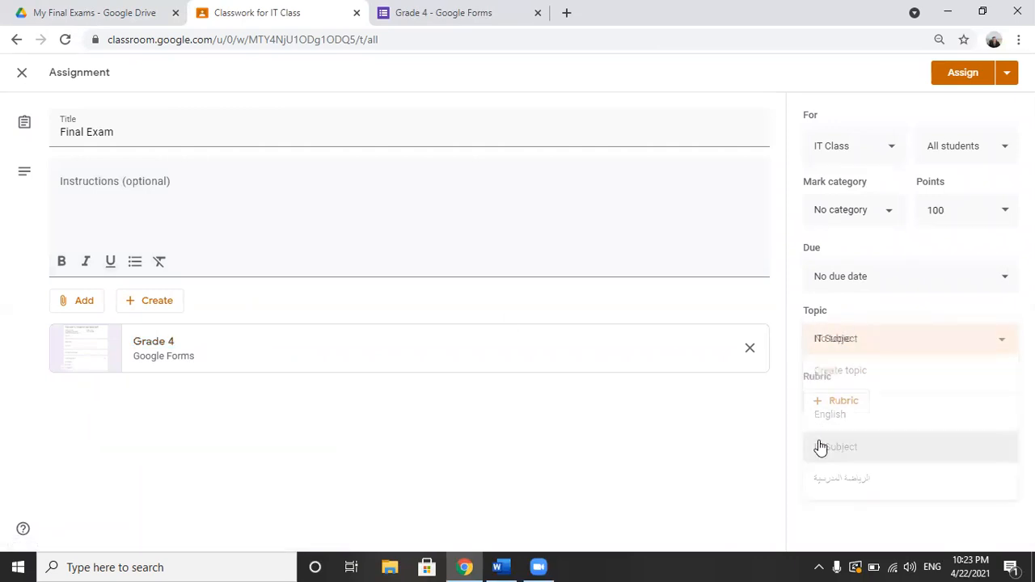
pyautogui.click(956, 211)
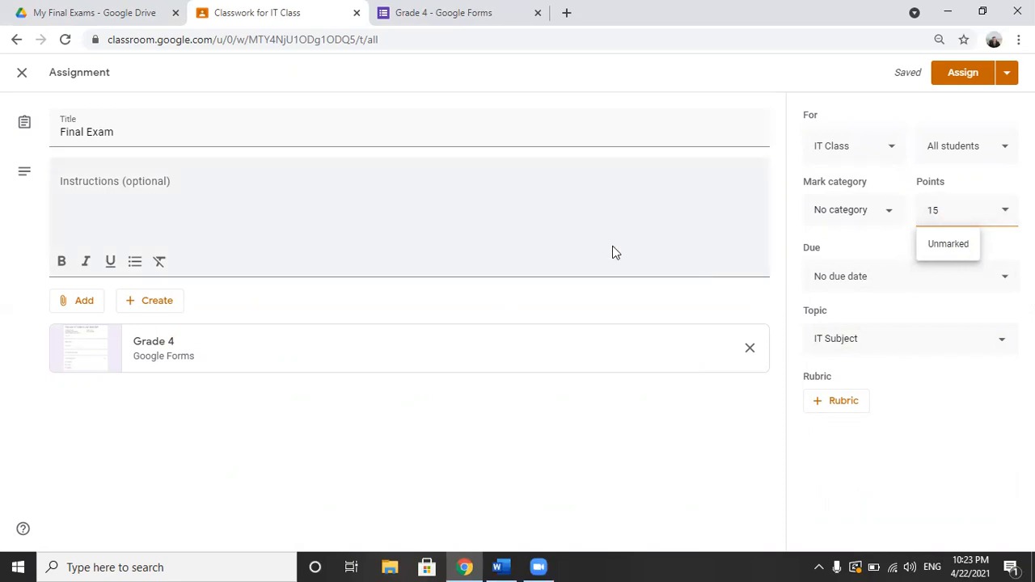
pyautogui.click(508, 230)
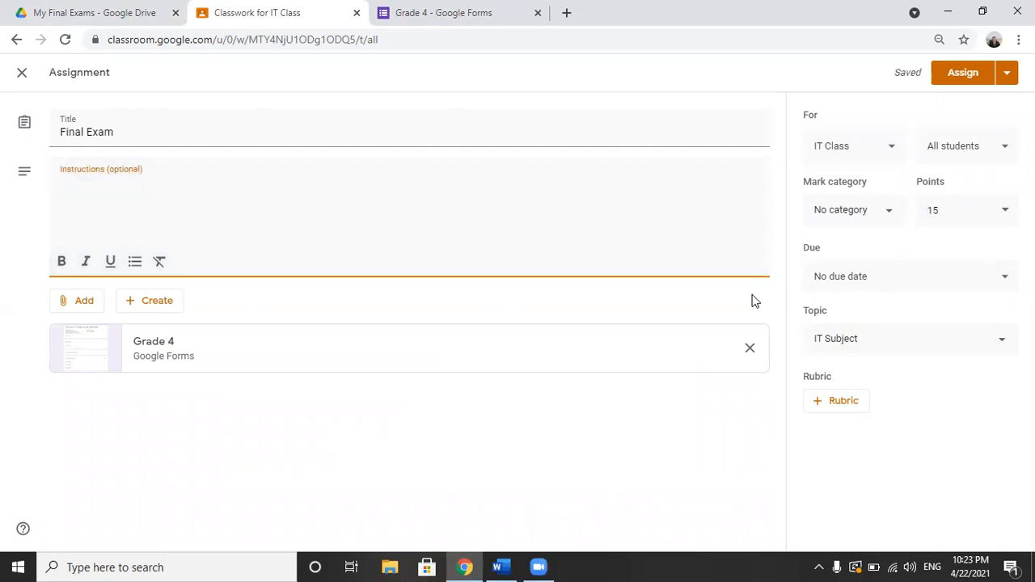
pyautogui.click(1006, 76)
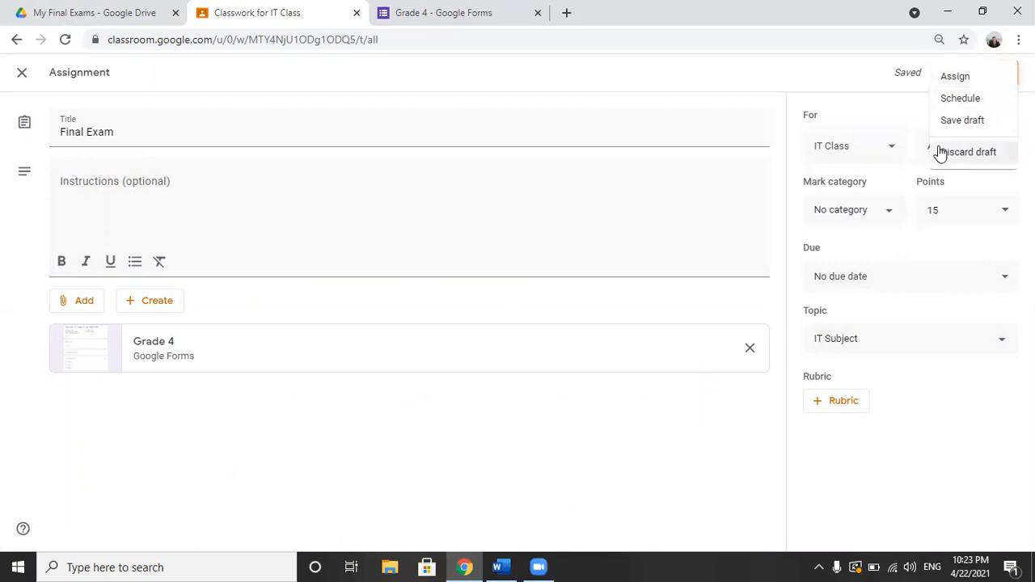
pyautogui.click(973, 121)
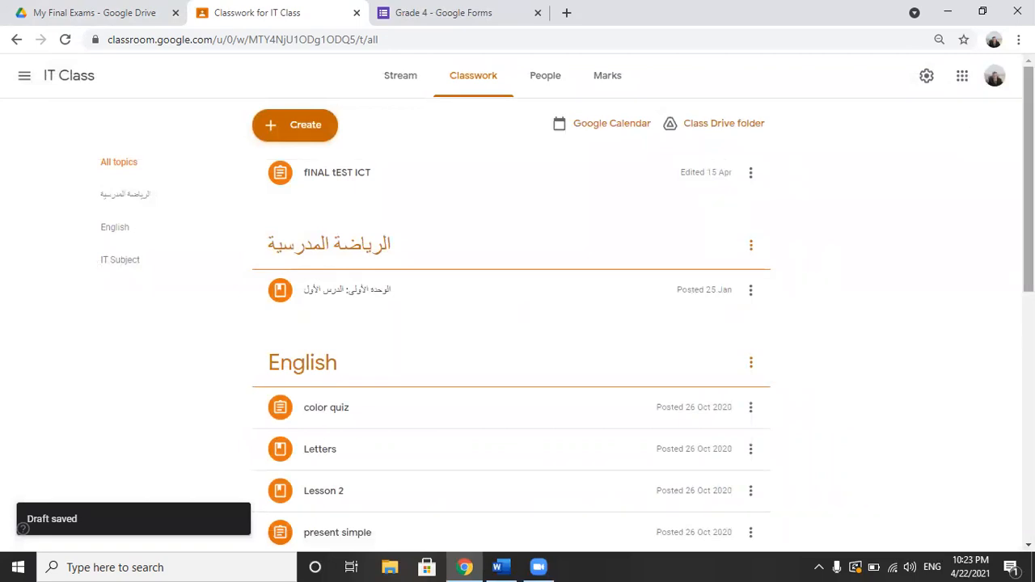
# Step: Reopen the Final Exam draft under IT Subject for editing and assign it to all students
pyautogui.scroll(-4, 908, 261)
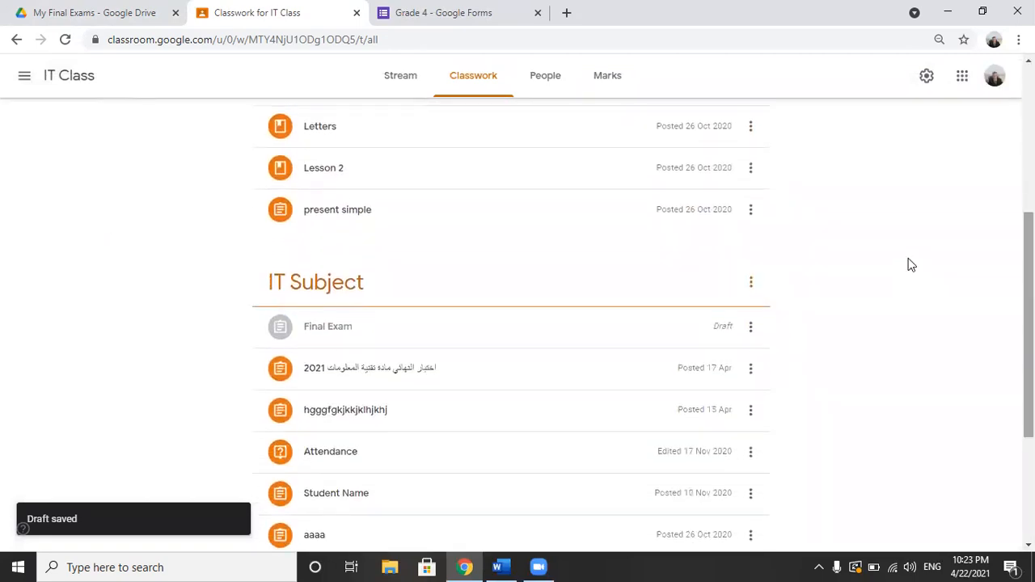
pyautogui.click(589, 332)
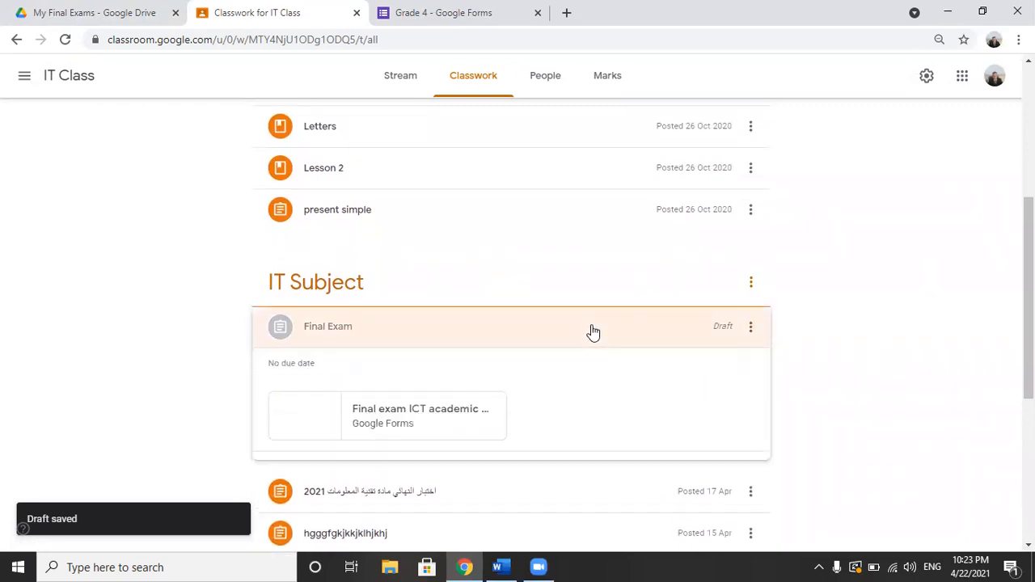
pyautogui.click(750, 329)
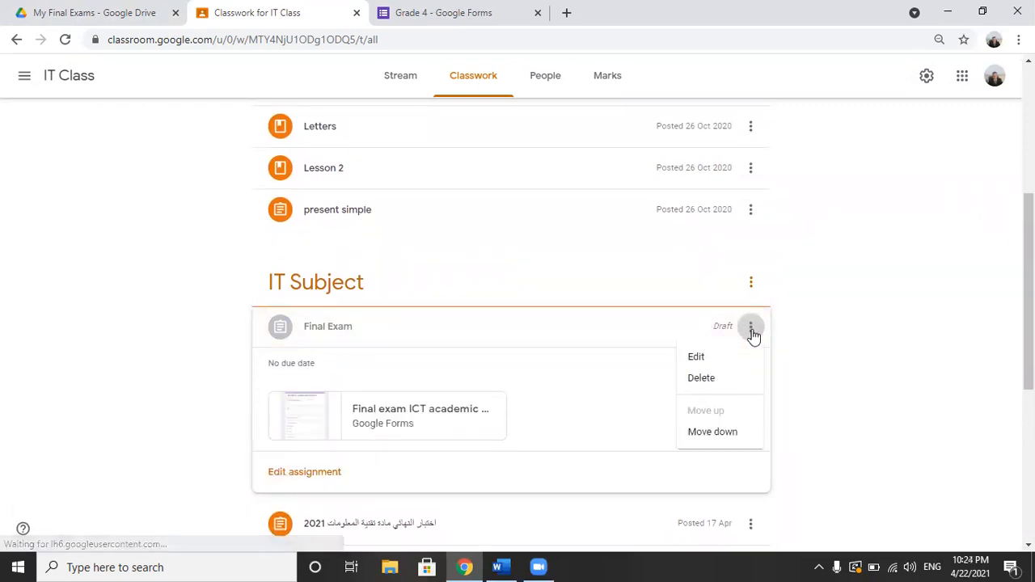
pyautogui.click(715, 361)
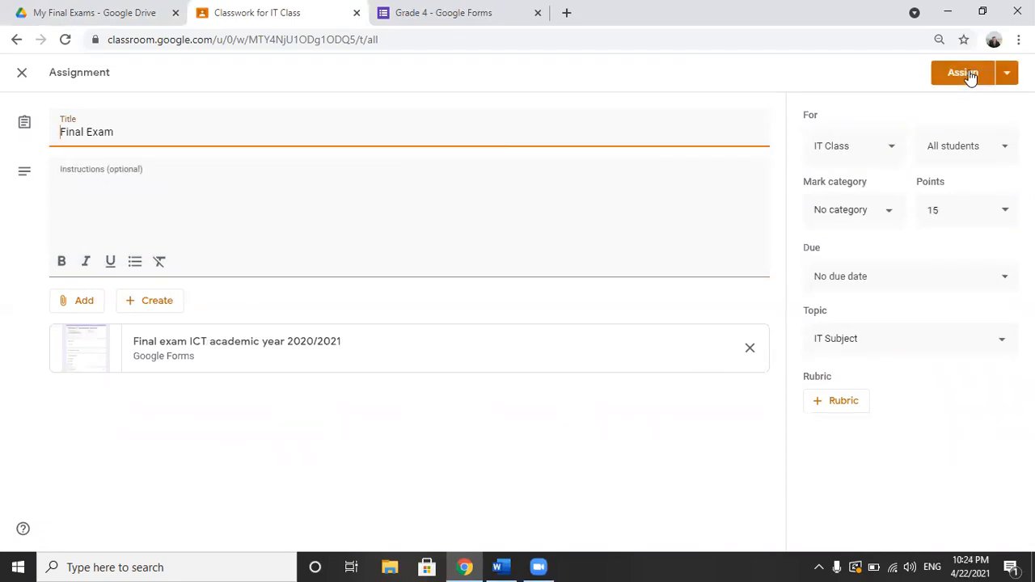
pyautogui.click(967, 74)
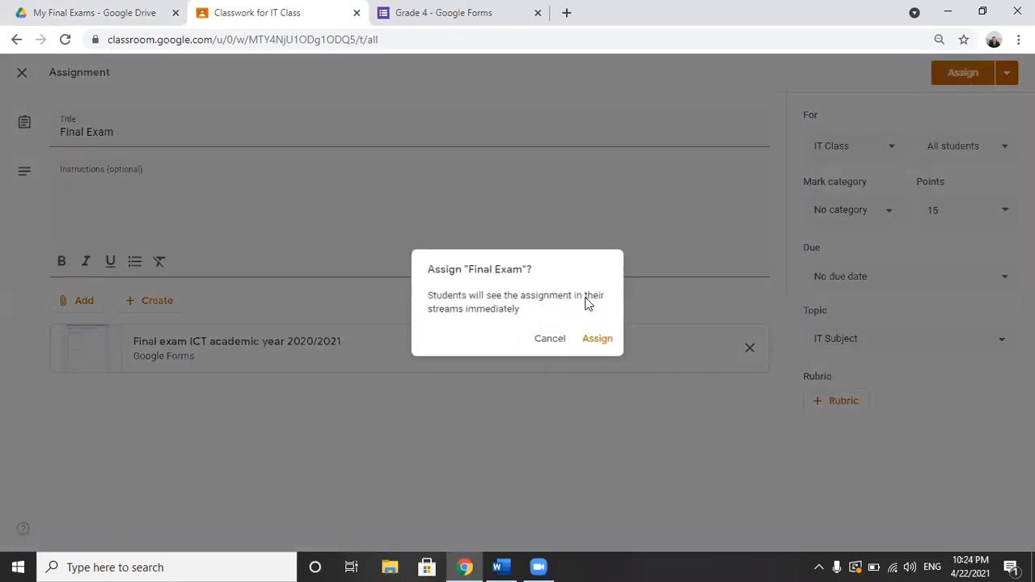
pyautogui.click(597, 343)
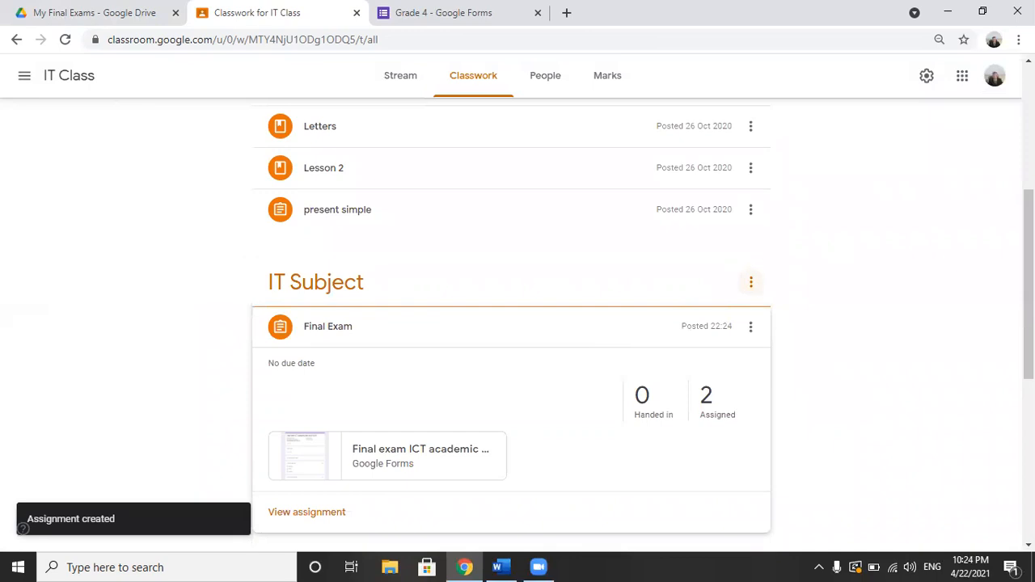
# Step: Edit the posted Final Exam assignment to remove its attached form, and save the change
pyautogui.scroll(-1, 750, 281)
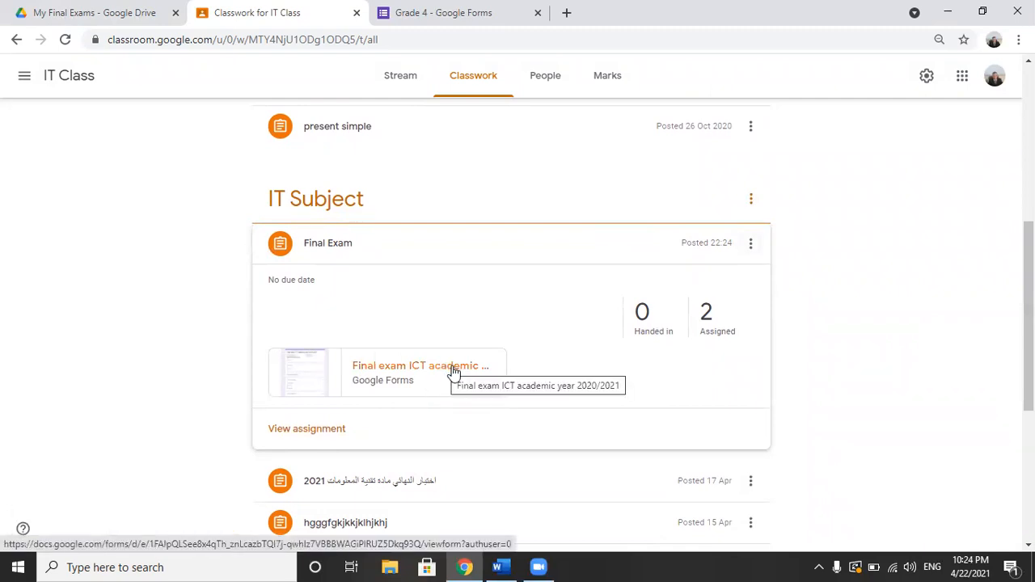
pyautogui.click(580, 250)
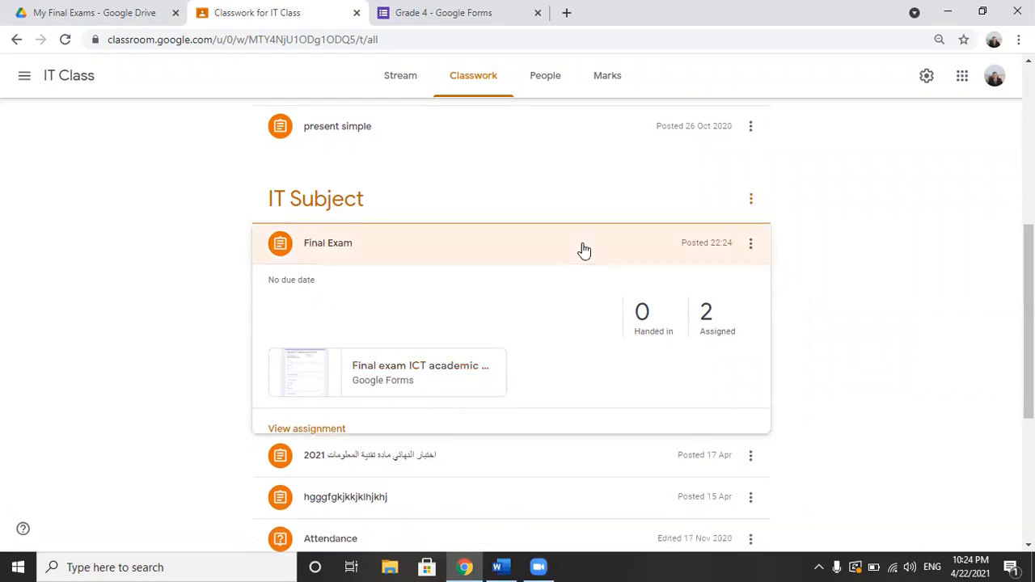
pyautogui.click(584, 250)
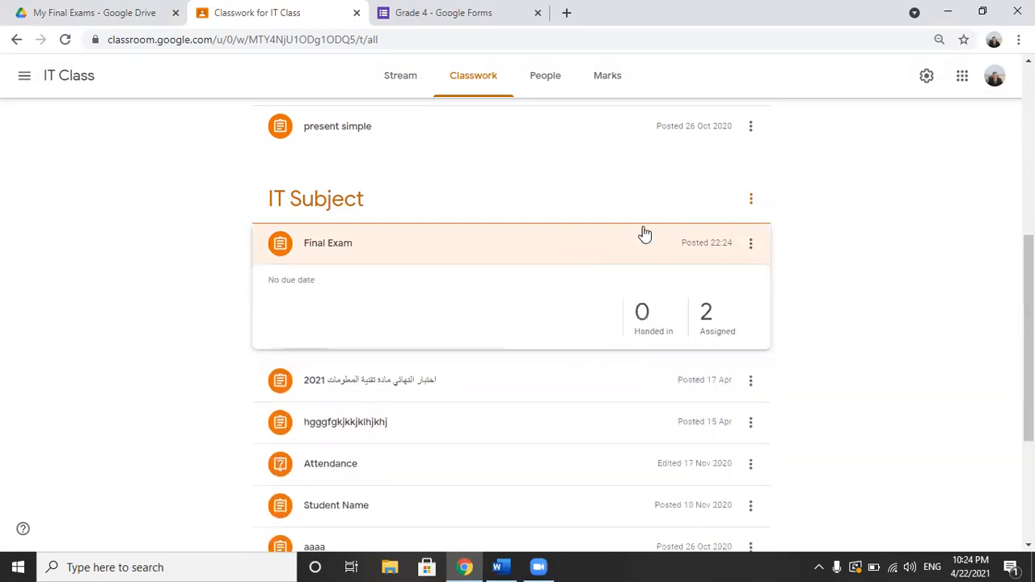
pyautogui.click(750, 243)
pyautogui.click(717, 274)
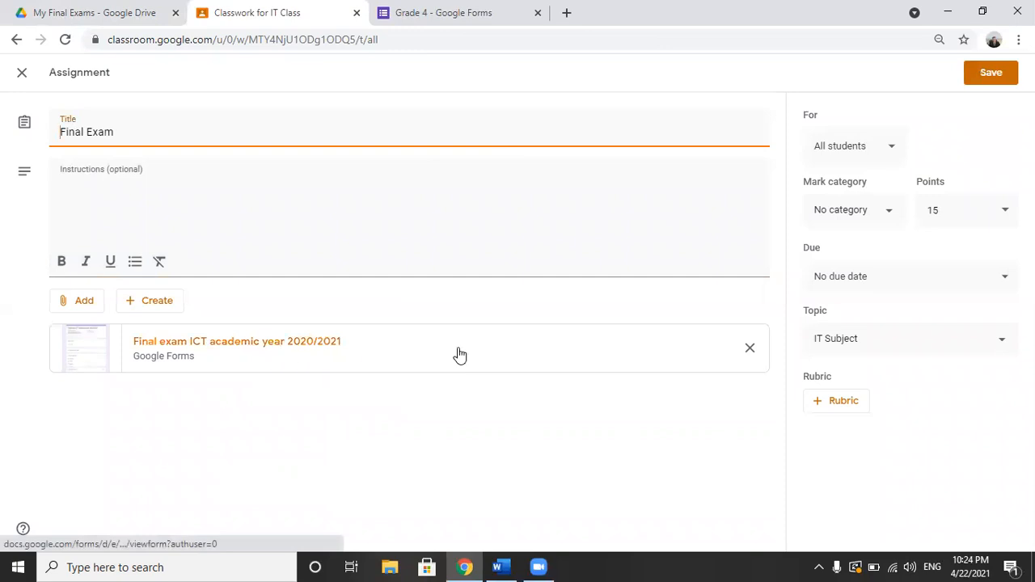
pyautogui.click(749, 348)
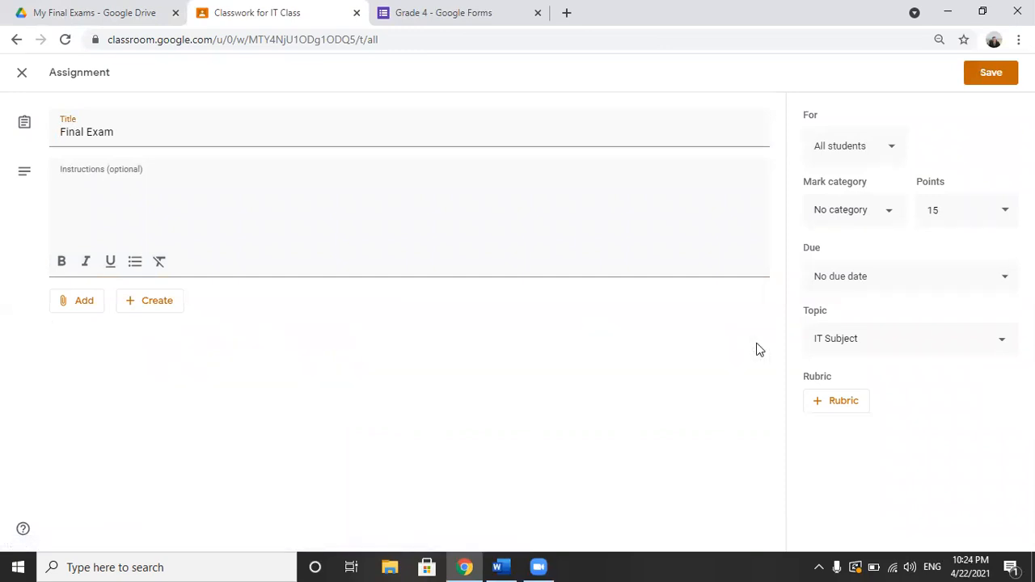
pyautogui.click(976, 72)
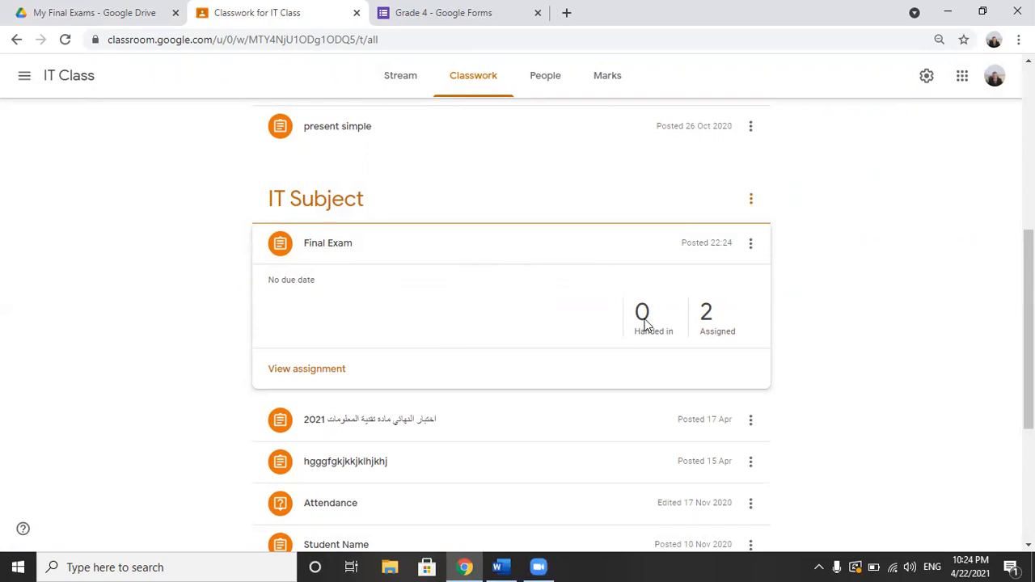
# Step: Switch to the Grade 4 form in Google Forms and review the response summary, including score distribution and frequently missed questions
pyautogui.click(468, 14)
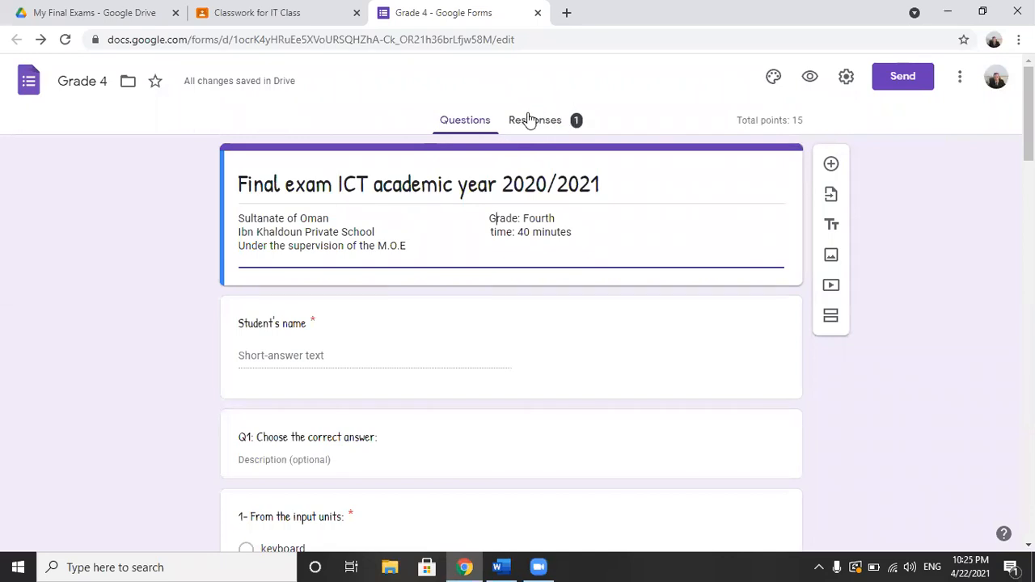
pyautogui.click(547, 120)
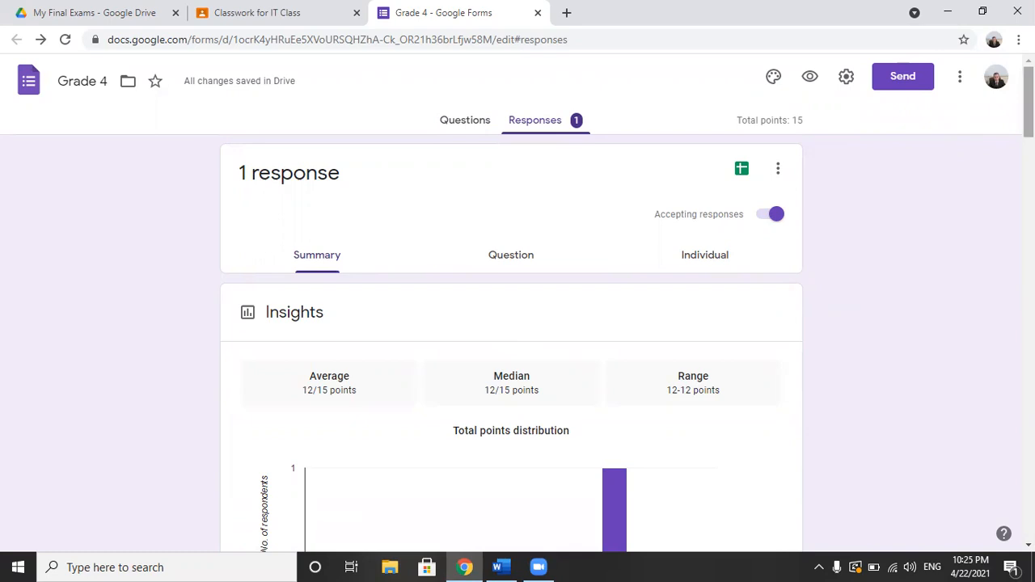
pyautogui.scroll(-4, 512, 323)
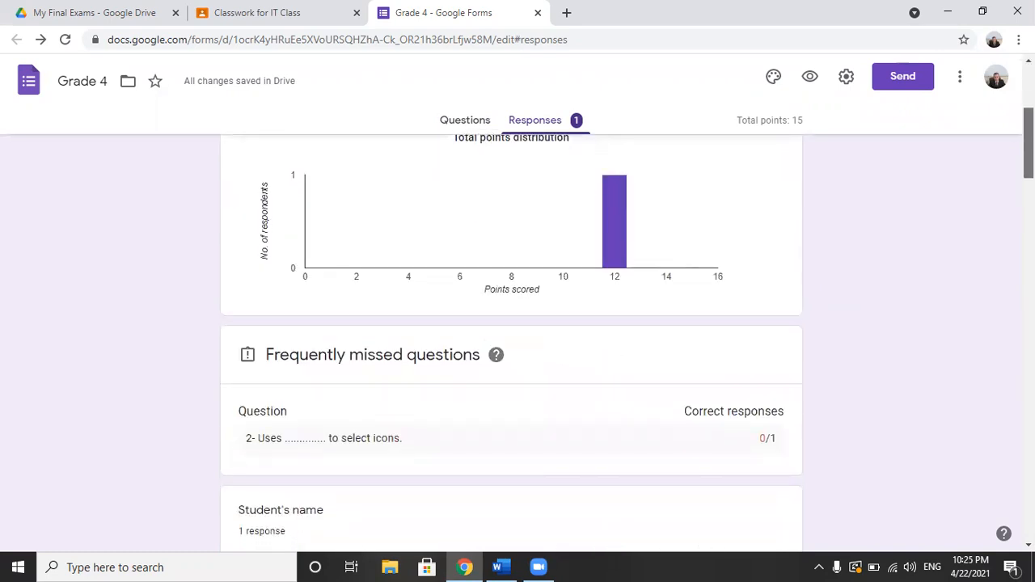
pyautogui.scroll(-2, 908, 209)
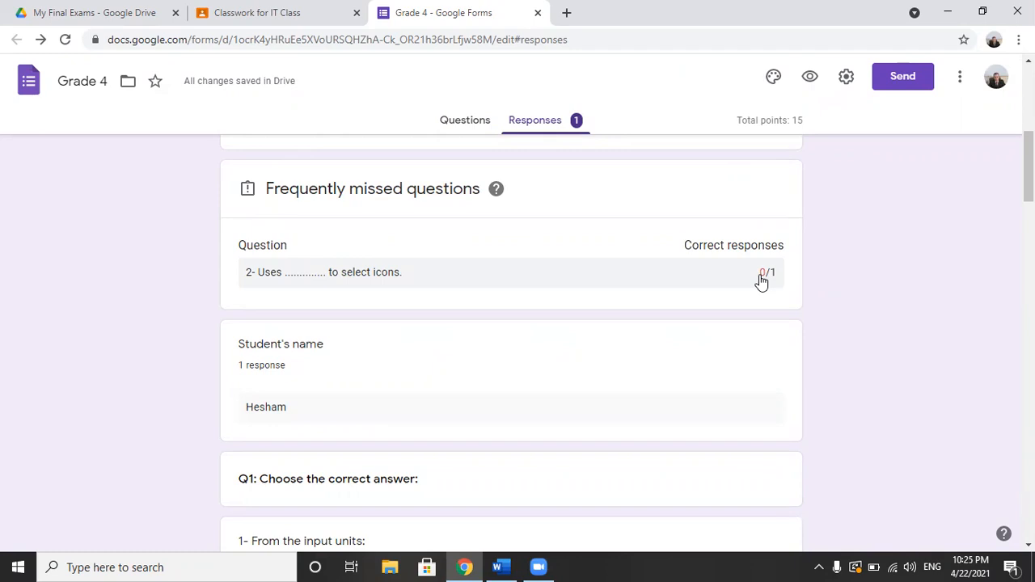
pyautogui.scroll(-3, 1027, 165)
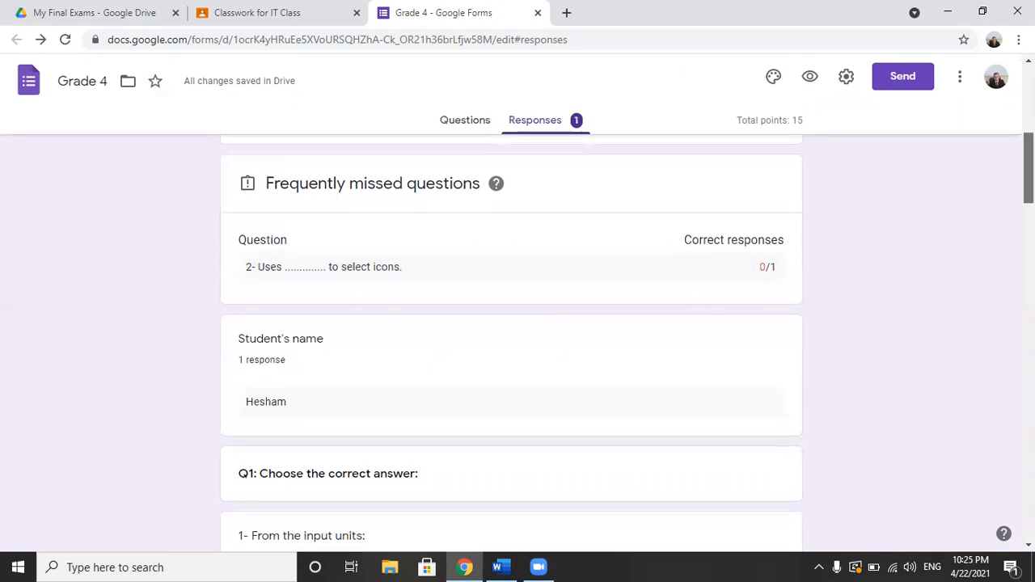
pyautogui.moveTo(1028, 207); pyautogui.dragTo(1028, 98)
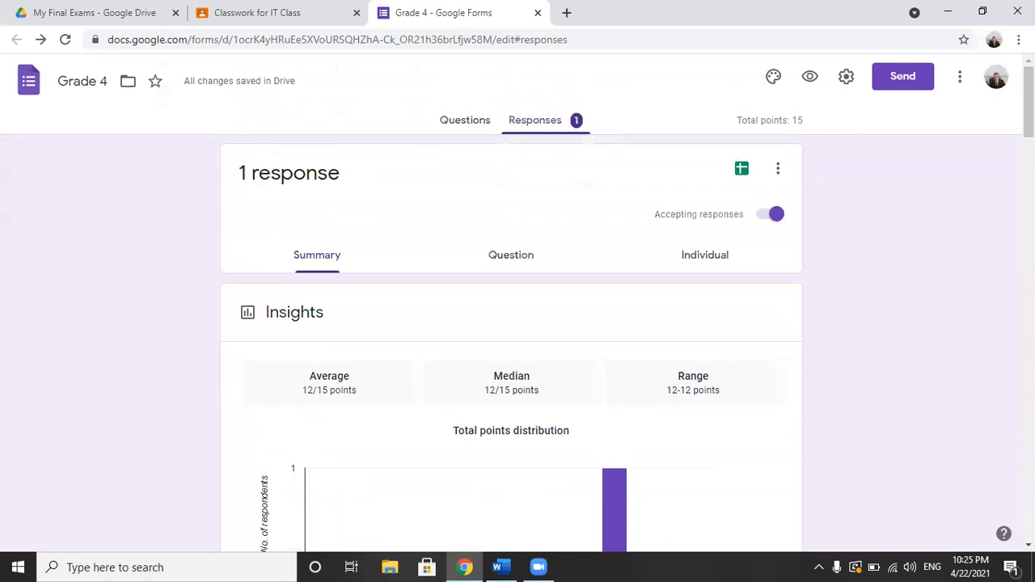
# Step: Open the individual response and examine its graded answers from the student's name through the matching question
pyautogui.click(707, 266)
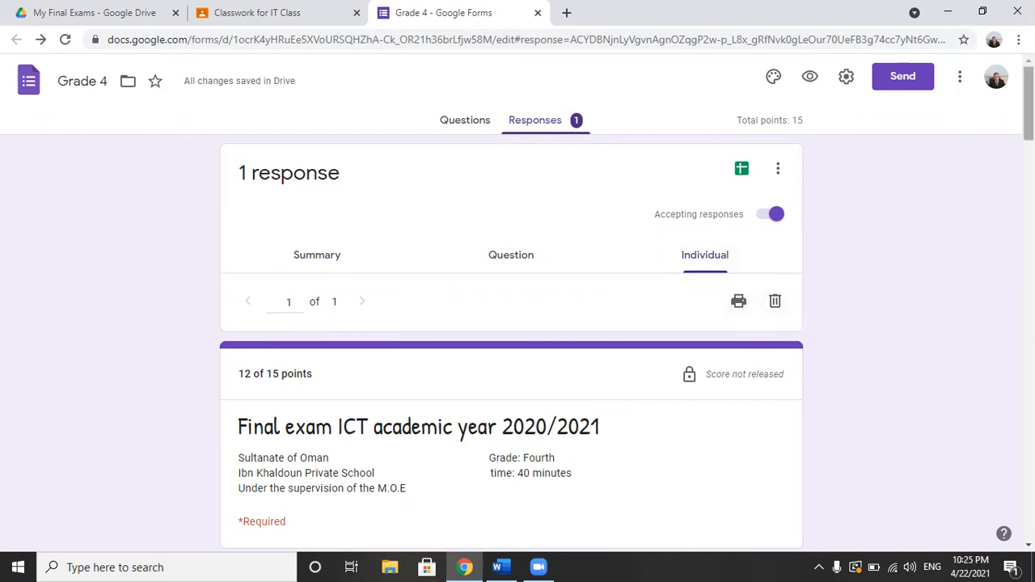
pyautogui.scroll(-4, 512, 324)
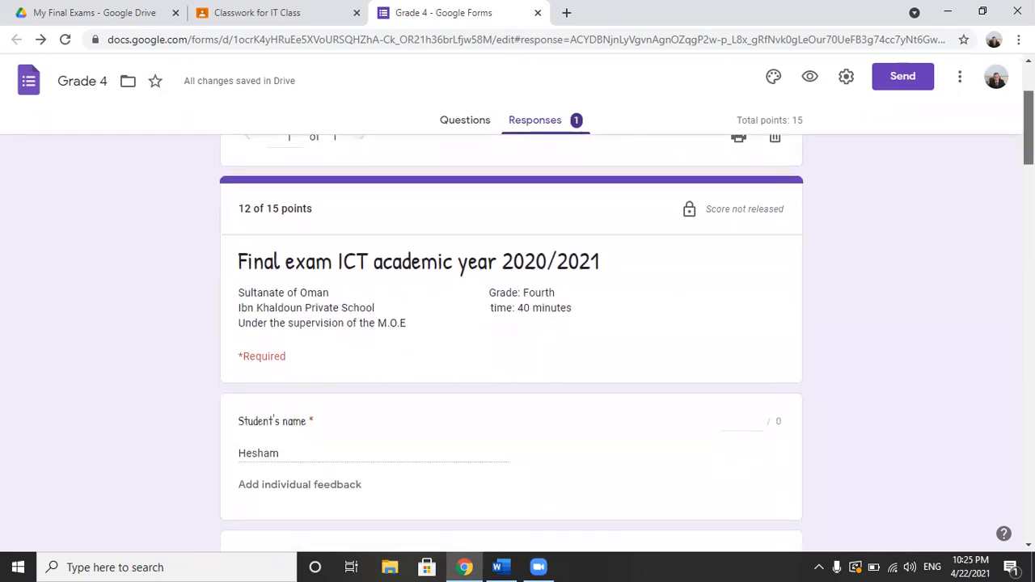
pyautogui.scroll(-2, 511, 324)
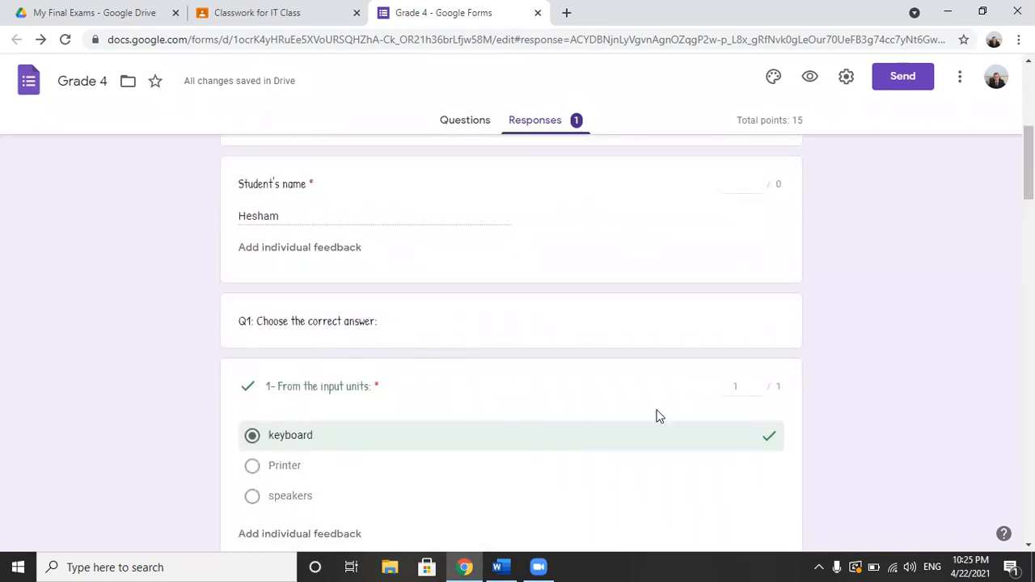
pyautogui.scroll(-1, 1028, 166)
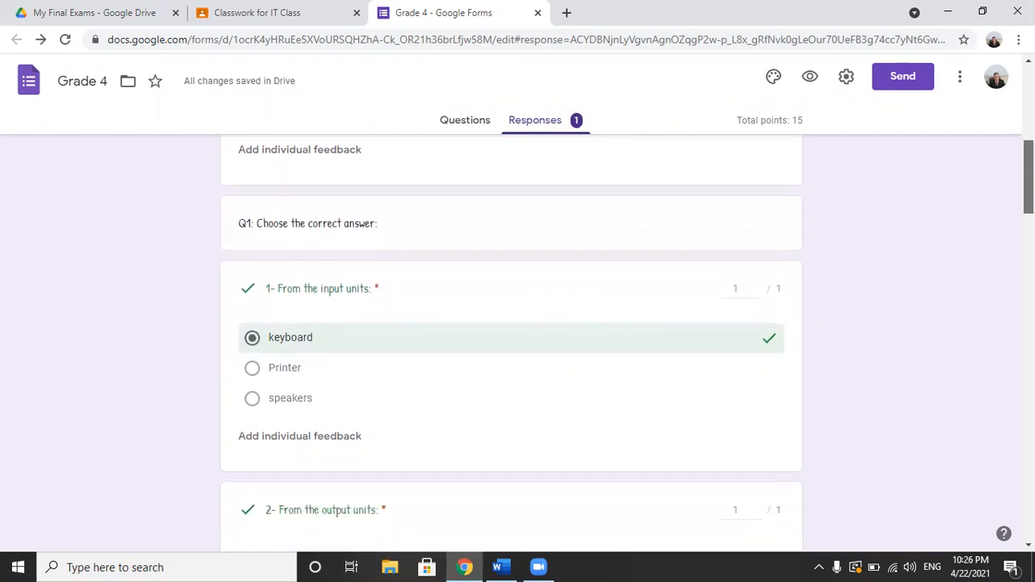
pyautogui.scroll(-2, 511, 340)
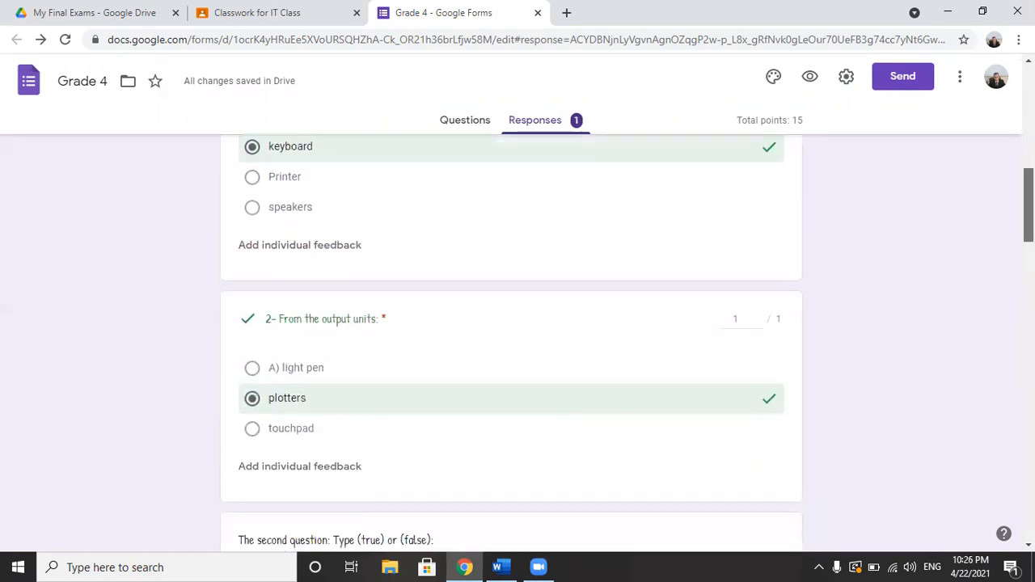
pyautogui.scroll(-2, 511, 339)
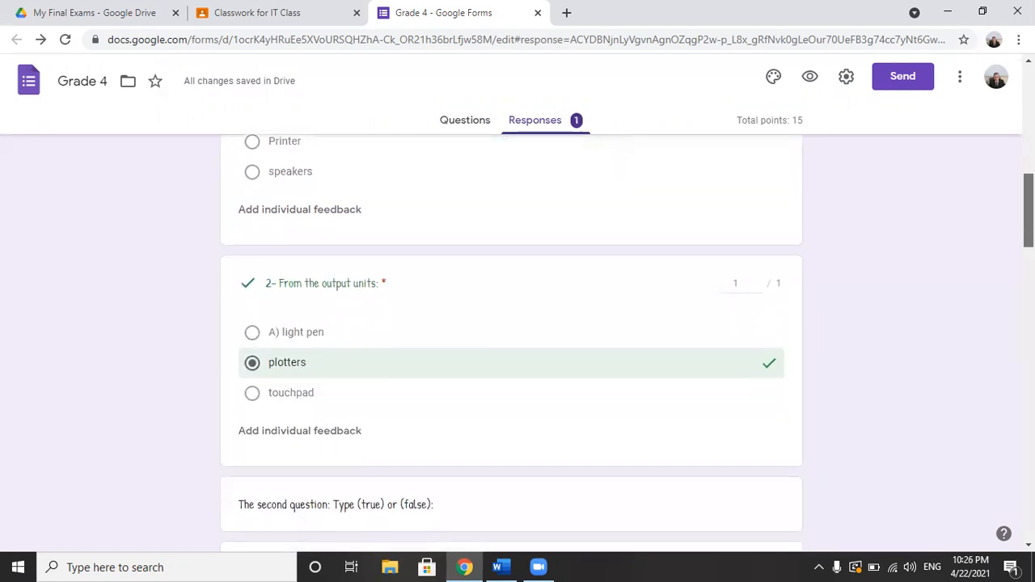
pyautogui.scroll(-6, 512, 340)
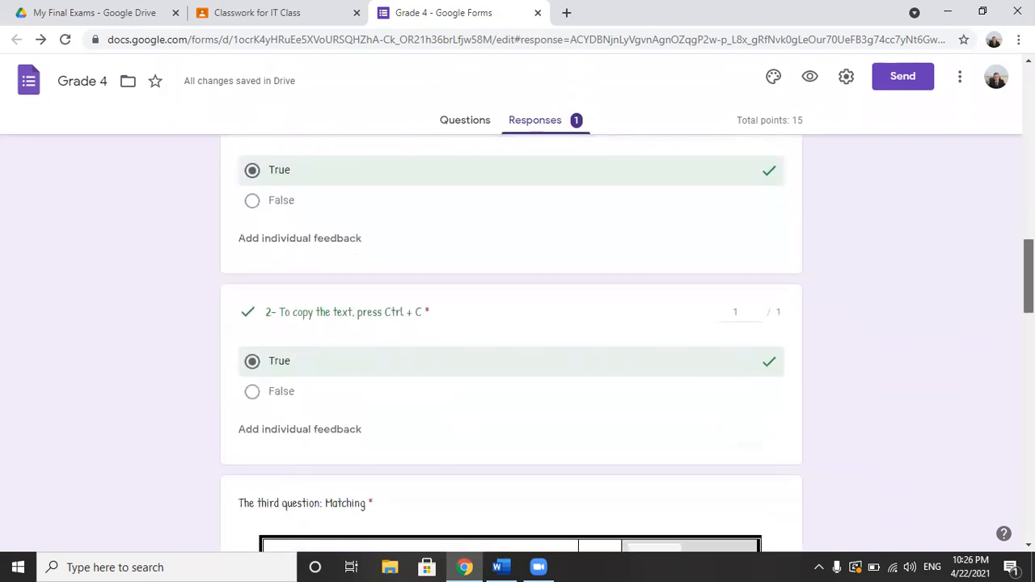
pyautogui.scroll(-6, 511, 339)
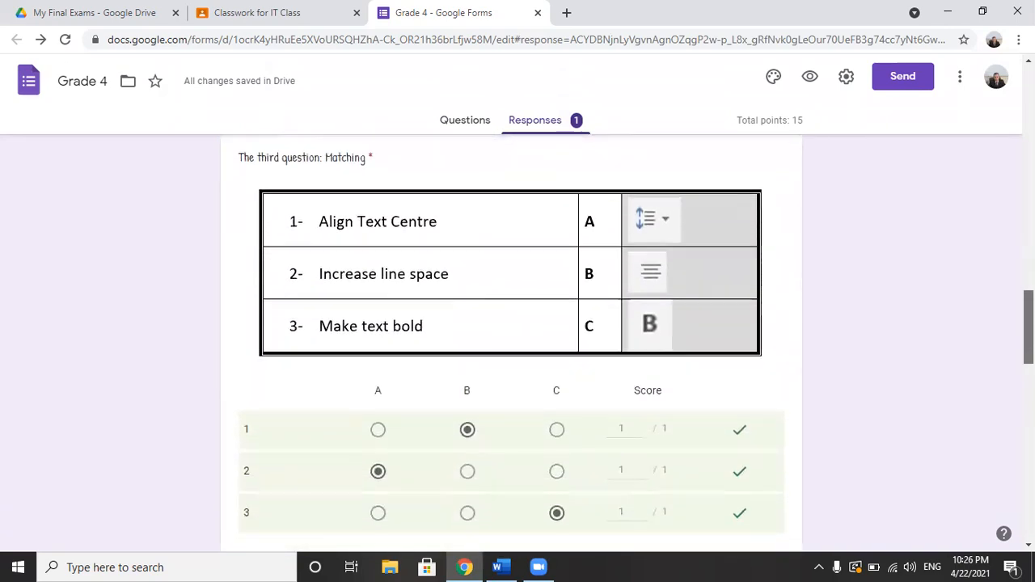
pyautogui.scroll(-1, 819, 333)
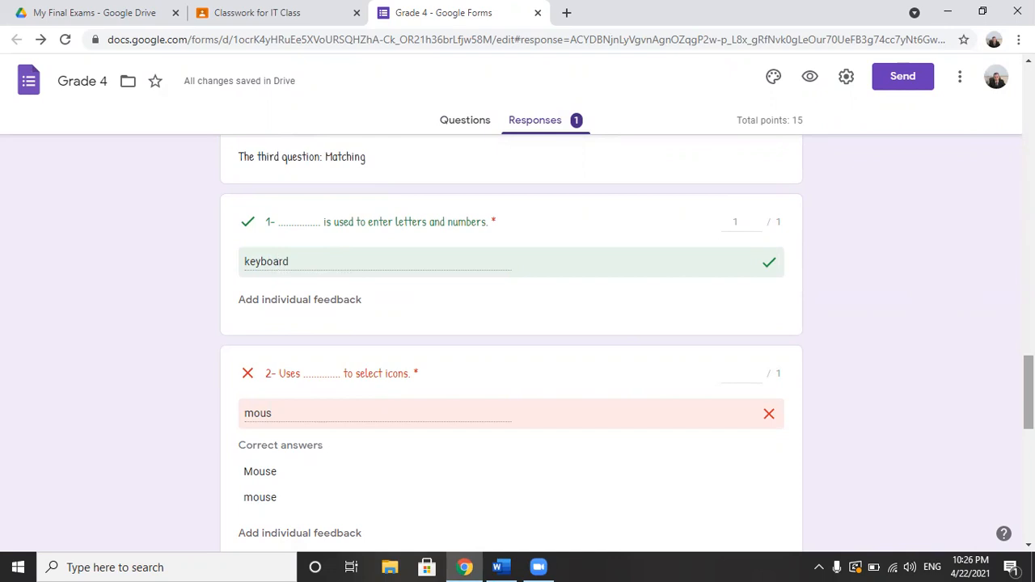
# Step: Award 1 point for the misspelled answer to the fill-in question about selecting icons, and save the score
pyautogui.scroll(-1, 1027, 392)
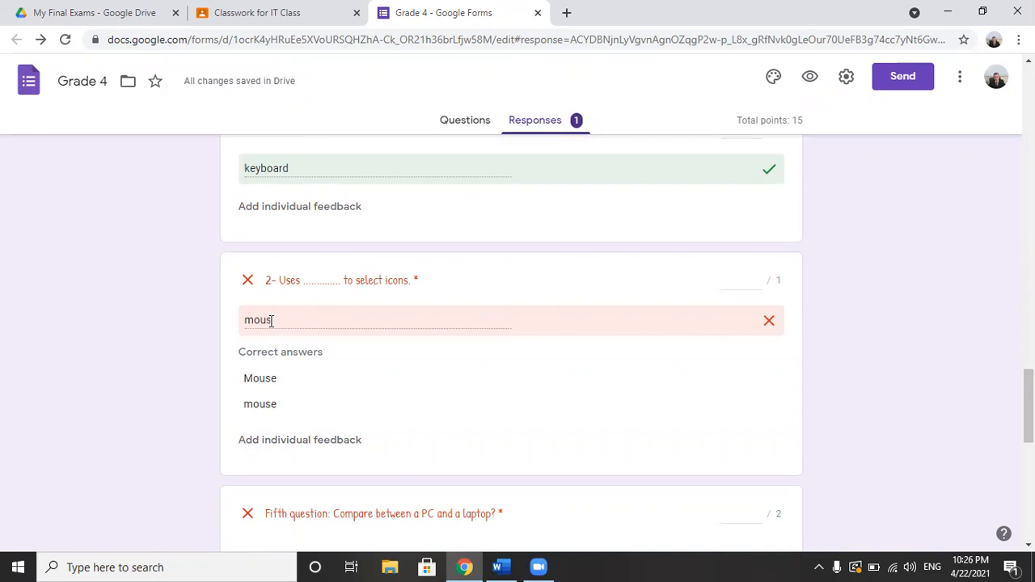
pyautogui.click(756, 281)
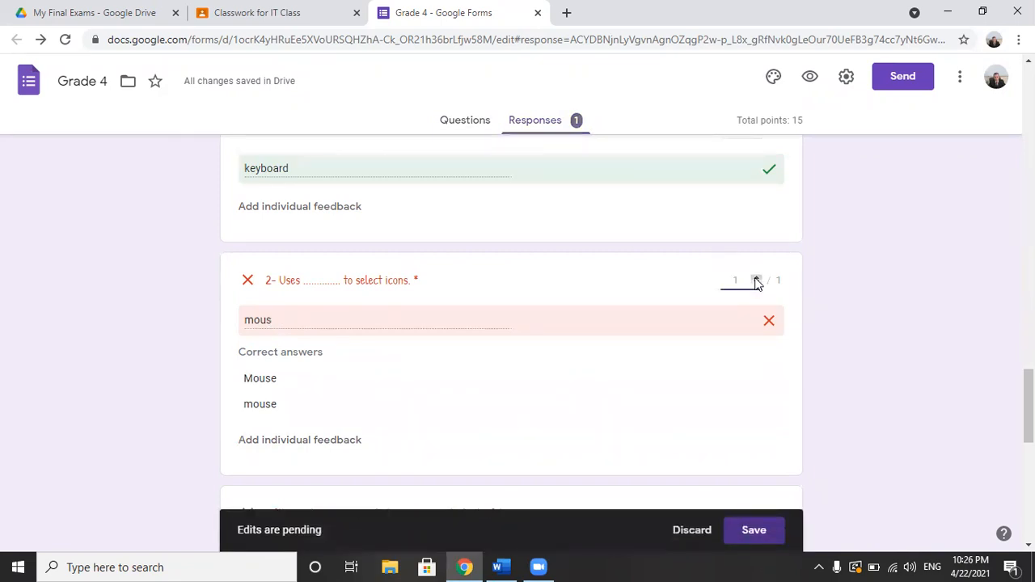
pyautogui.click(761, 529)
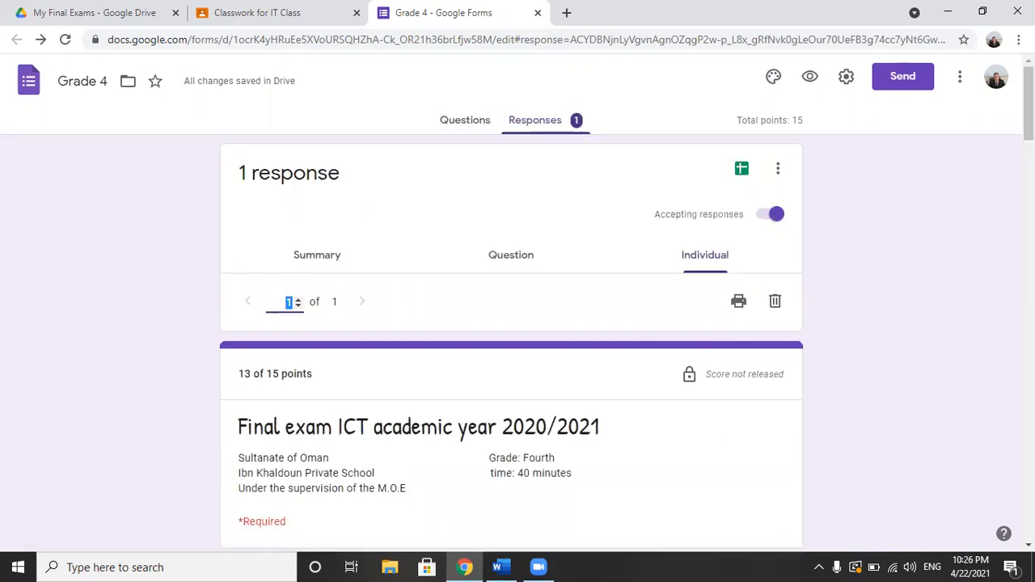
# Step: Give the fifth question, comparing a PC and a laptop, a score of 1 out of 2 and save it
pyautogui.scroll(-10, 512, 340)
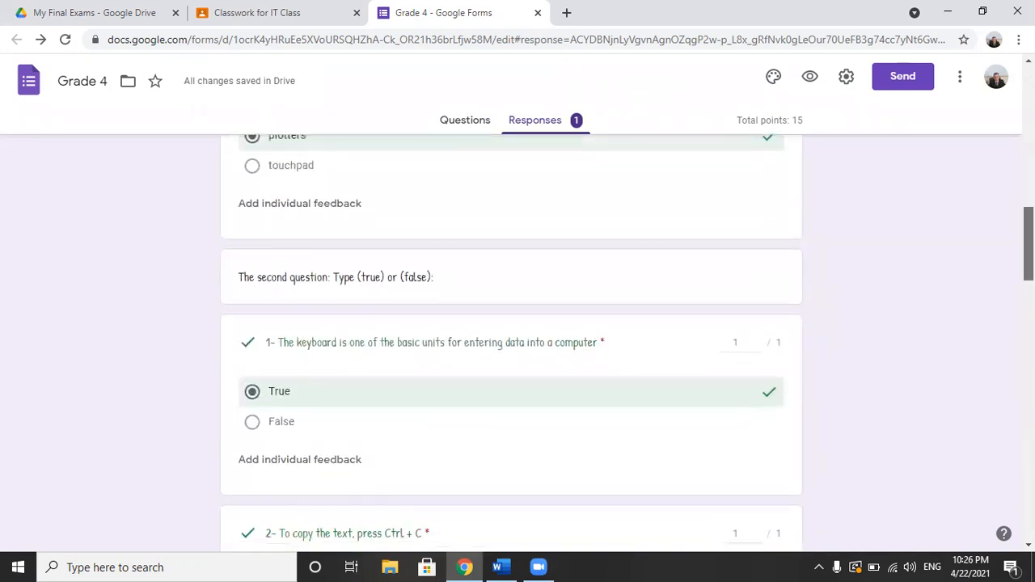
pyautogui.scroll(-4, 511, 340)
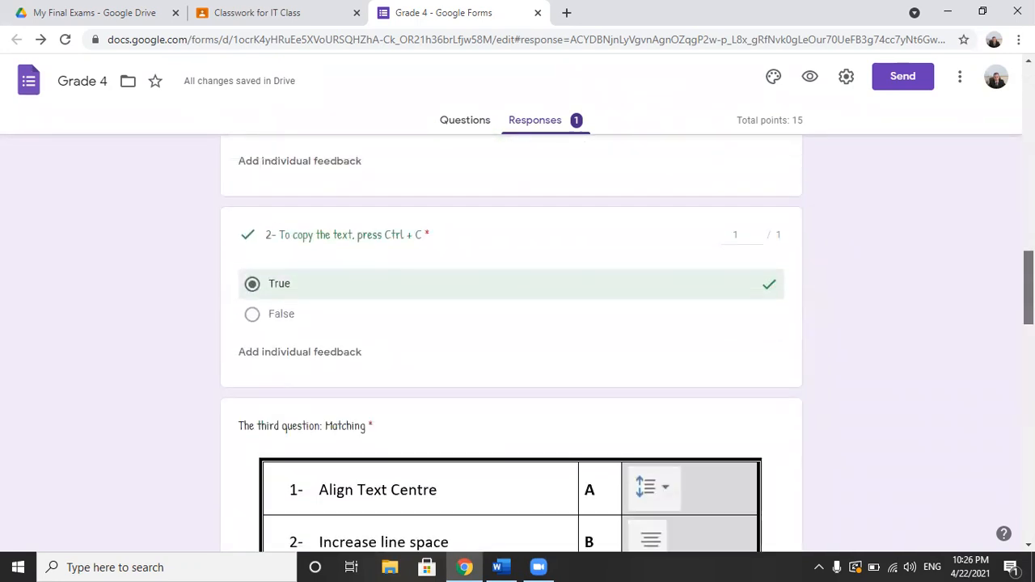
pyautogui.scroll(2, 511, 340)
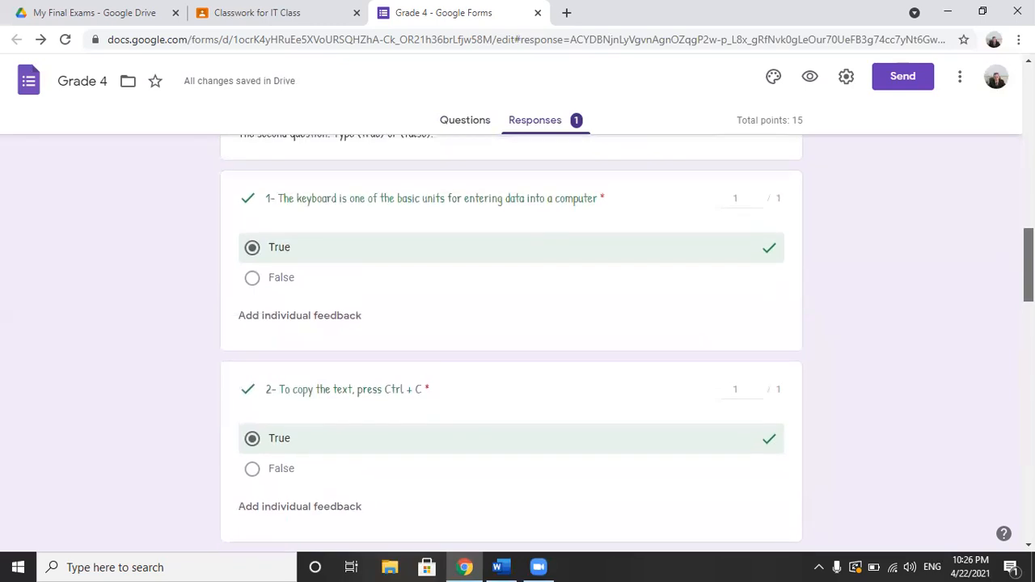
pyautogui.scroll(-1, 511, 340)
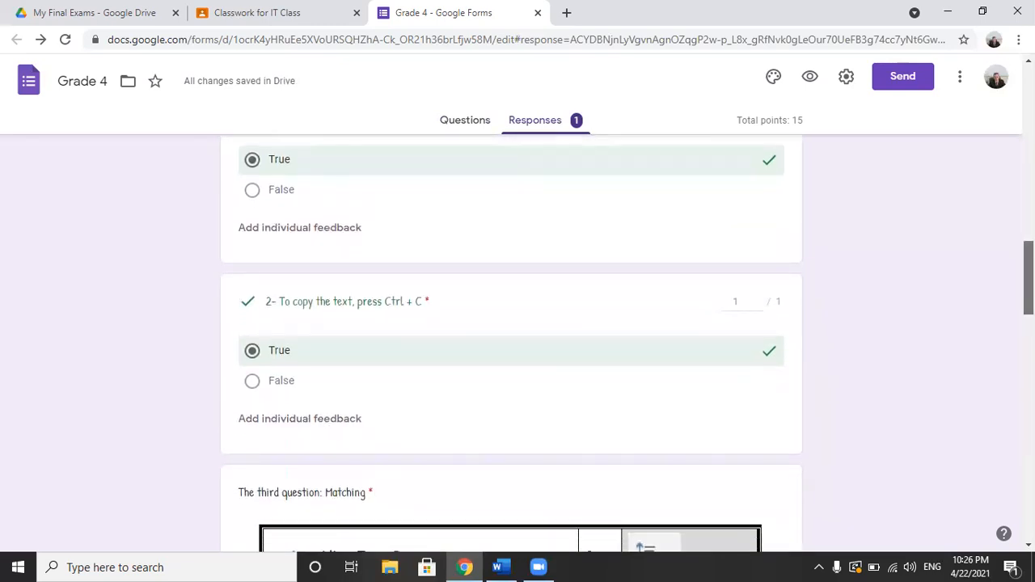
pyautogui.scroll(-8, 511, 339)
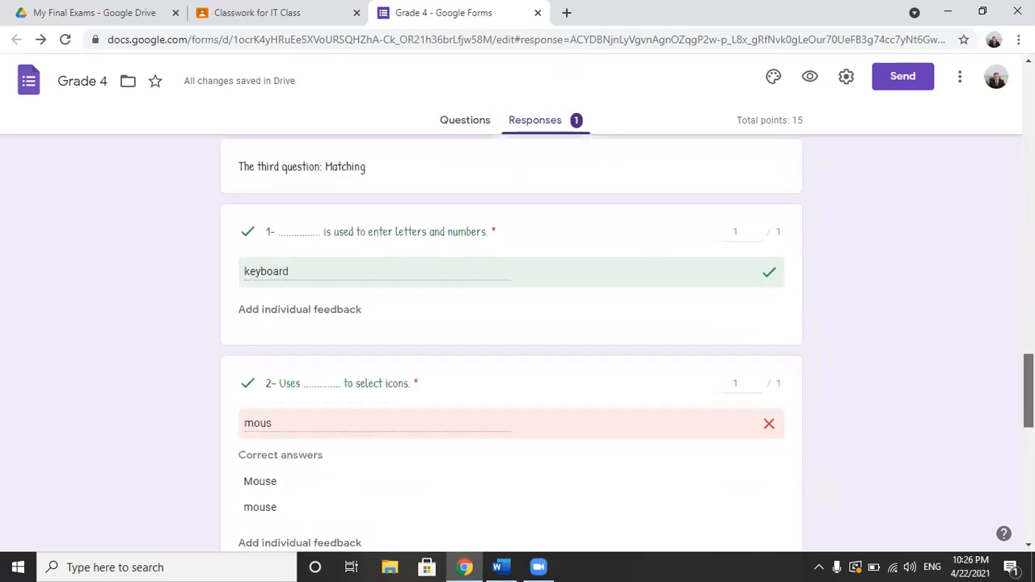
pyautogui.scroll(-1, 512, 340)
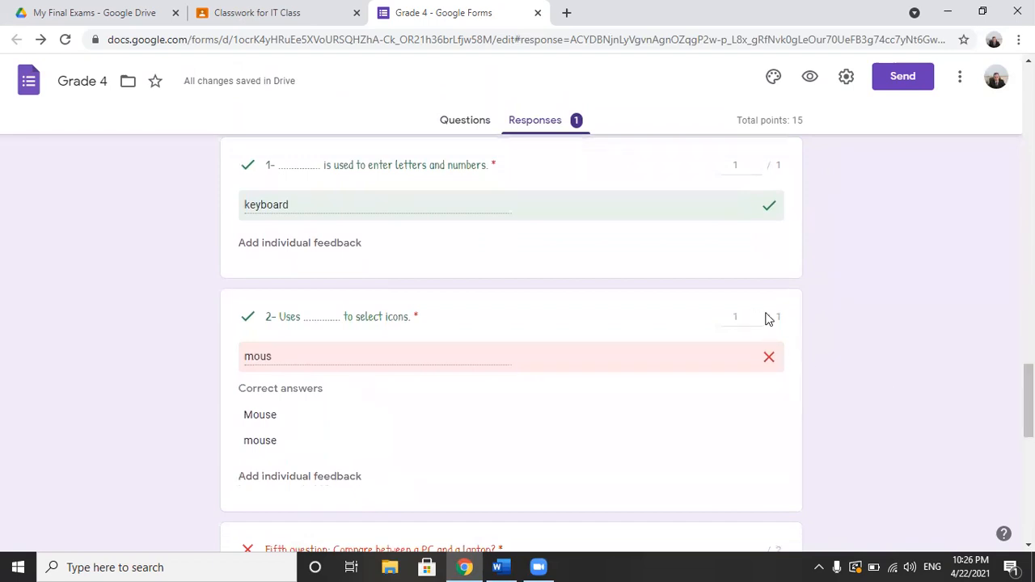
pyautogui.moveTo(1029, 390); pyautogui.dragTo(1028, 438)
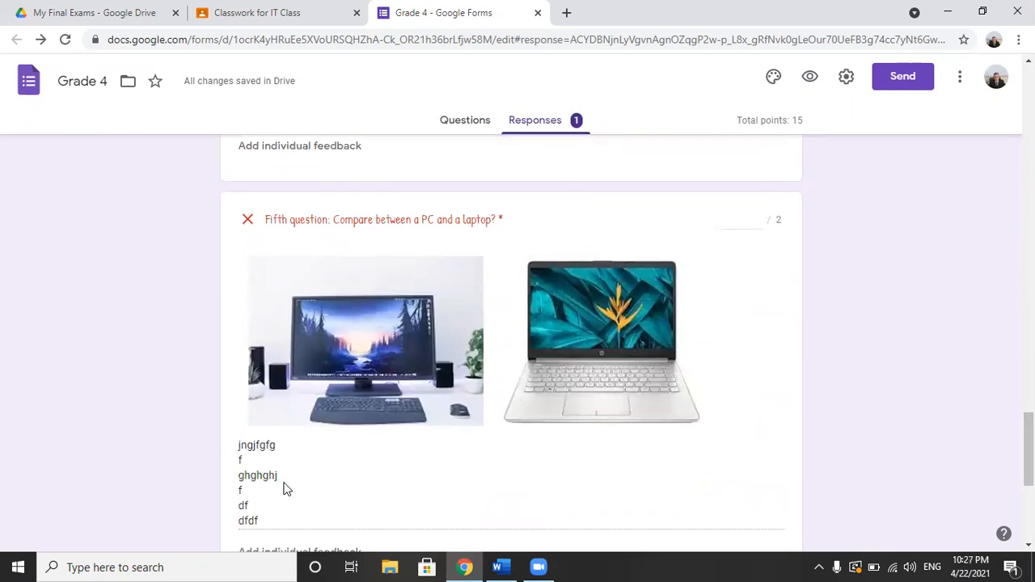
pyautogui.click(746, 220)
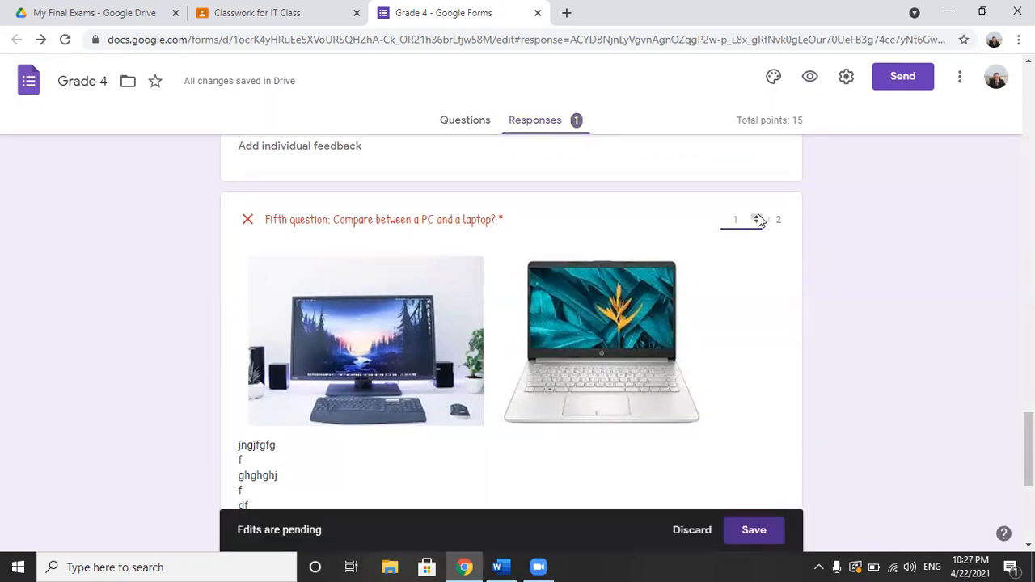
pyautogui.click(749, 529)
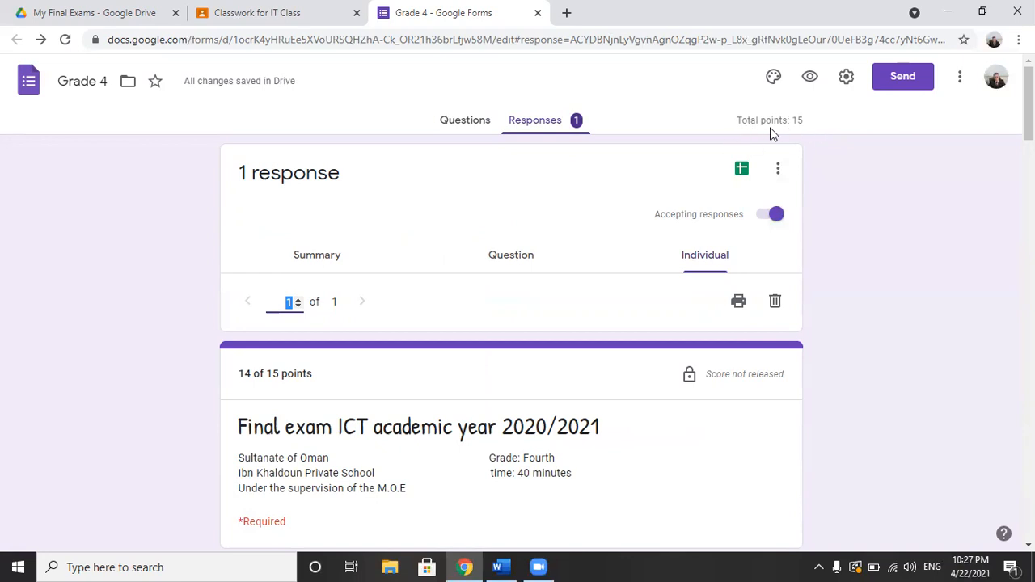
# Step: Check the sixth question's row scores and the total score of the individual response
pyautogui.moveTo(1029, 104); pyautogui.dragTo(1029, 481)
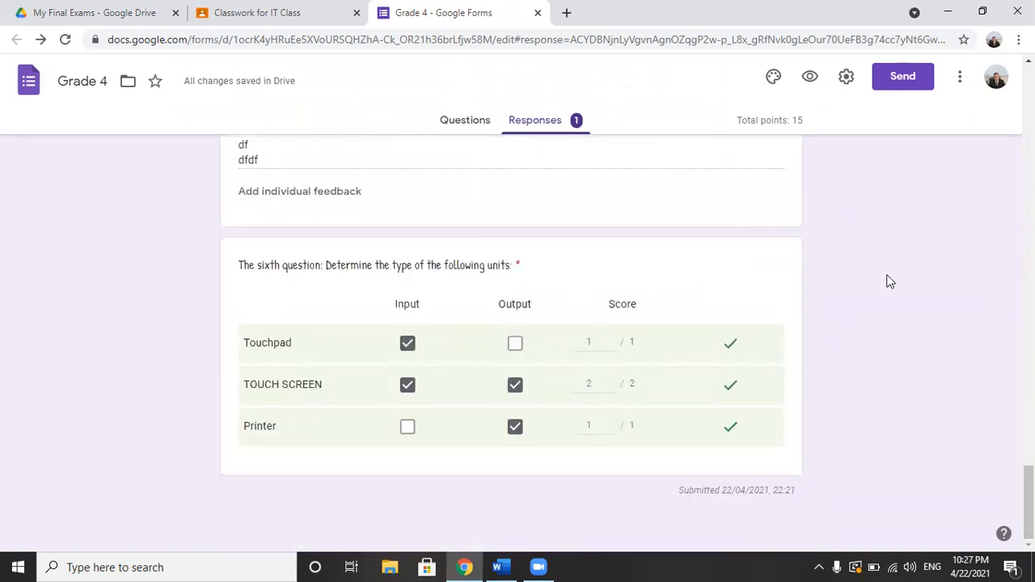
pyautogui.moveTo(1029, 489); pyautogui.dragTo(1029, 102)
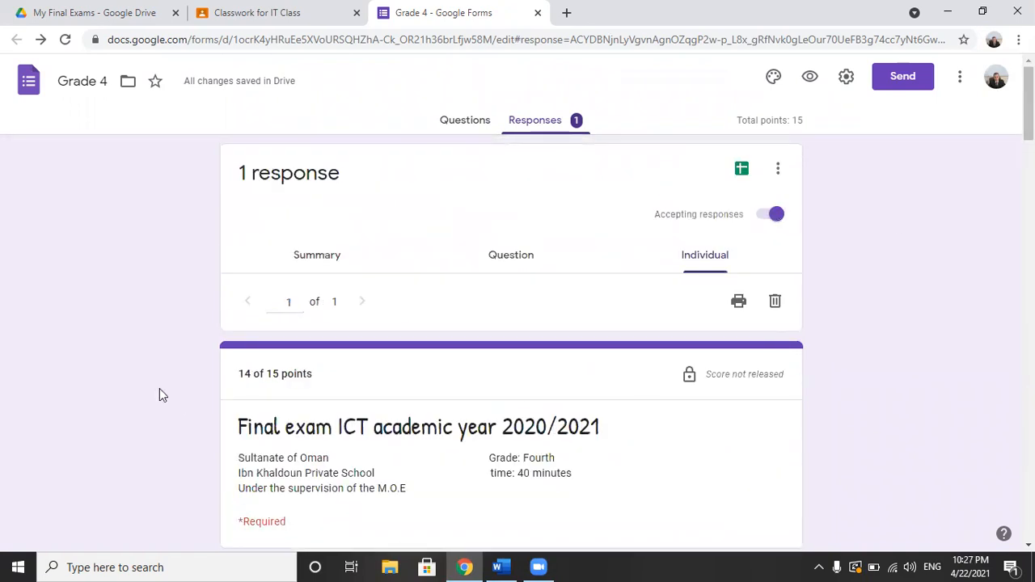
pyautogui.moveTo(316, 375); pyautogui.dragTo(237, 375)
pyautogui.click(256, 380)
pyautogui.moveTo(259, 375); pyautogui.dragTo(314, 376)
pyautogui.click(317, 383)
# Step: Set the score for the fifth question, comparing a PC and a laptop, to 2 points, save it and check the total
pyautogui.moveTo(1029, 106); pyautogui.dragTo(1029, 410)
pyautogui.scroll(-3, 767, 280)
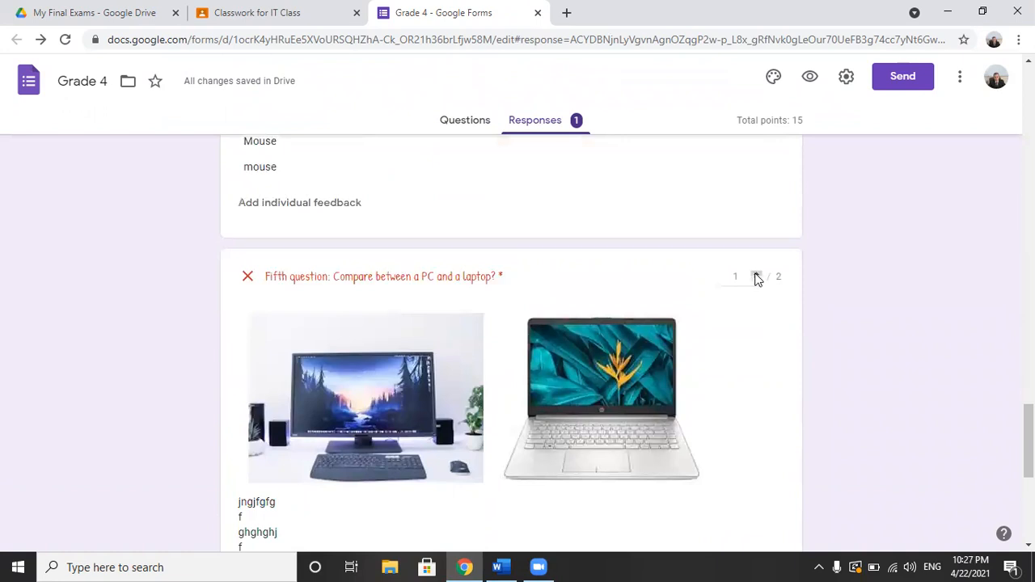
pyautogui.click(757, 274)
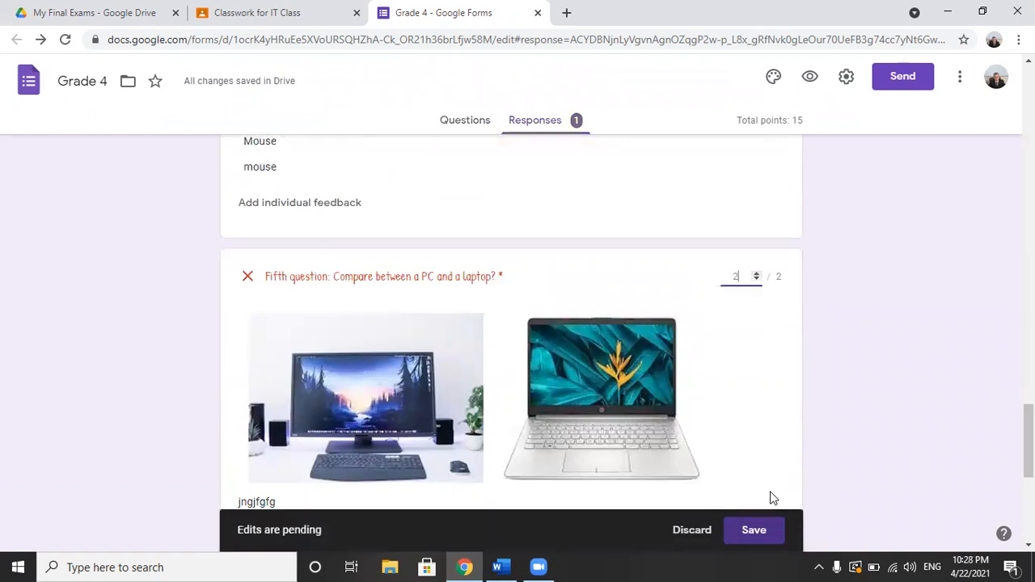
pyautogui.click(771, 531)
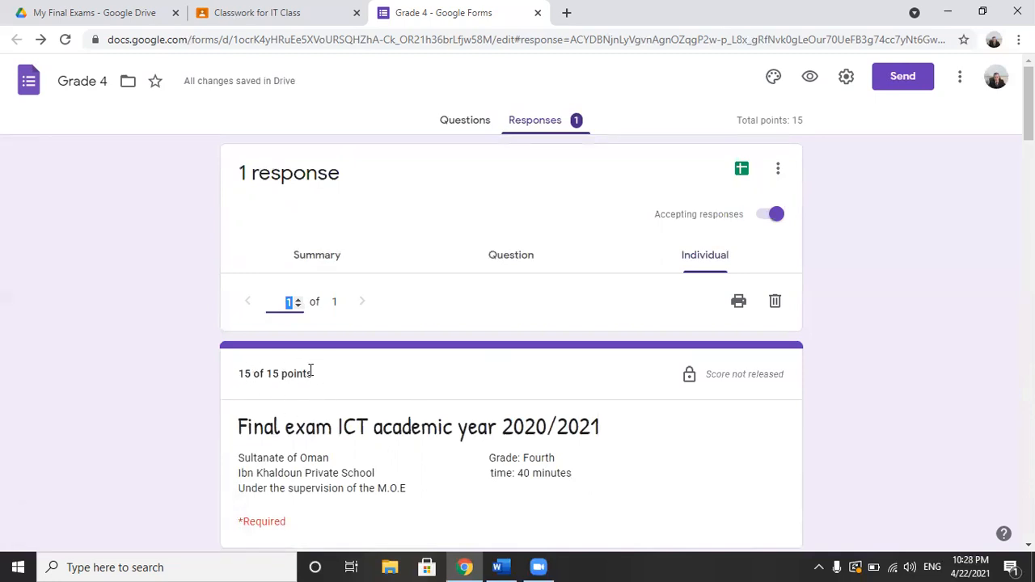
pyautogui.moveTo(244, 374); pyautogui.dragTo(332, 380)
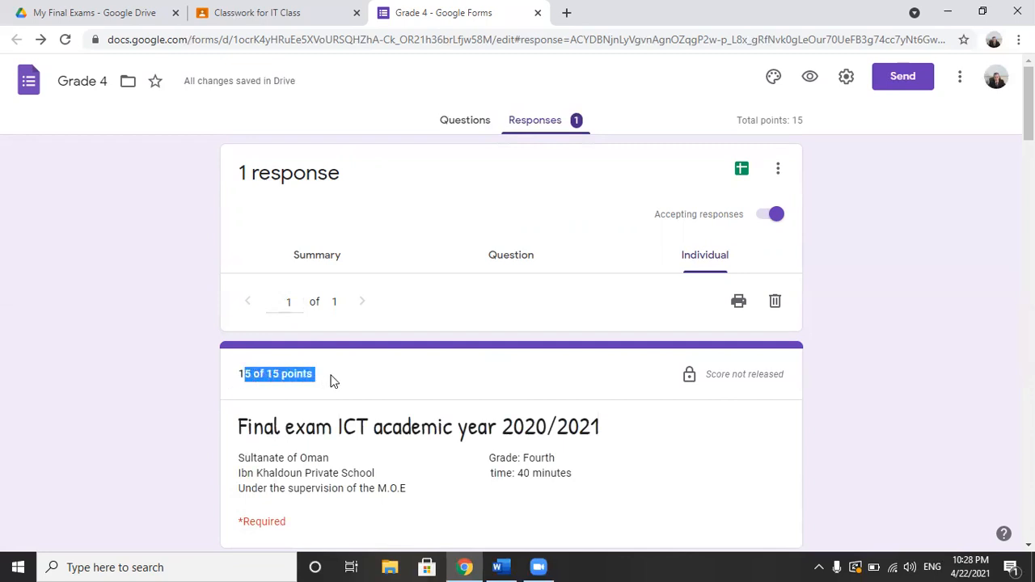
pyautogui.click(310, 459)
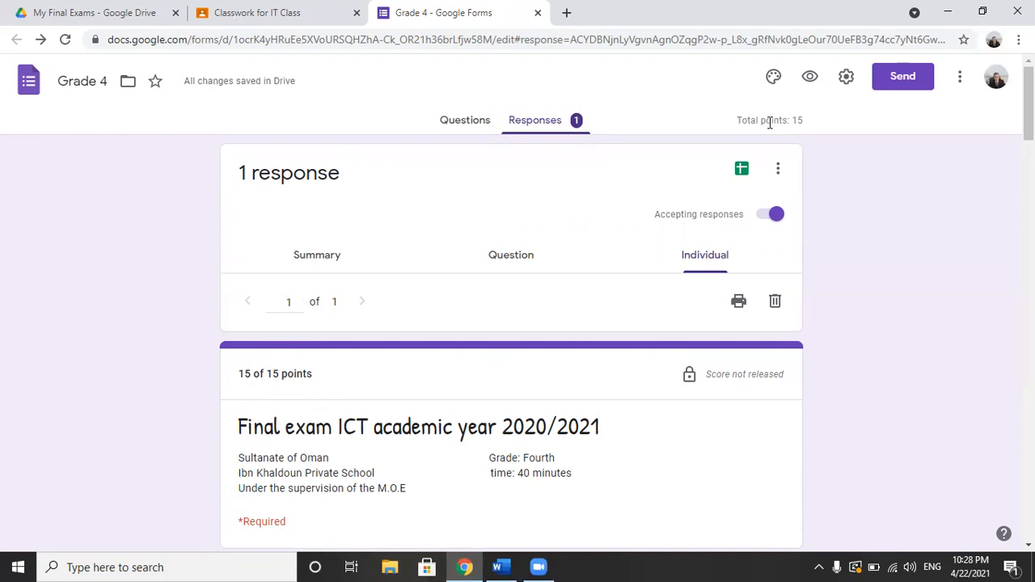
# Step: Create a new spreadsheet of the form's responses named Grade 4 (Responses) and download it as Microsoft Excel (.xlsx)
pyautogui.click(744, 171)
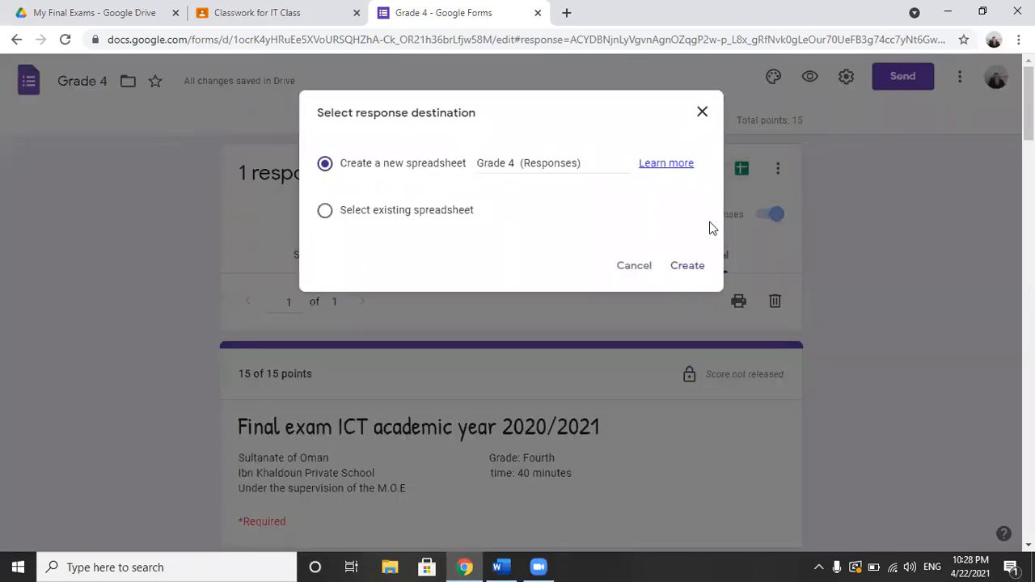
pyautogui.click(684, 270)
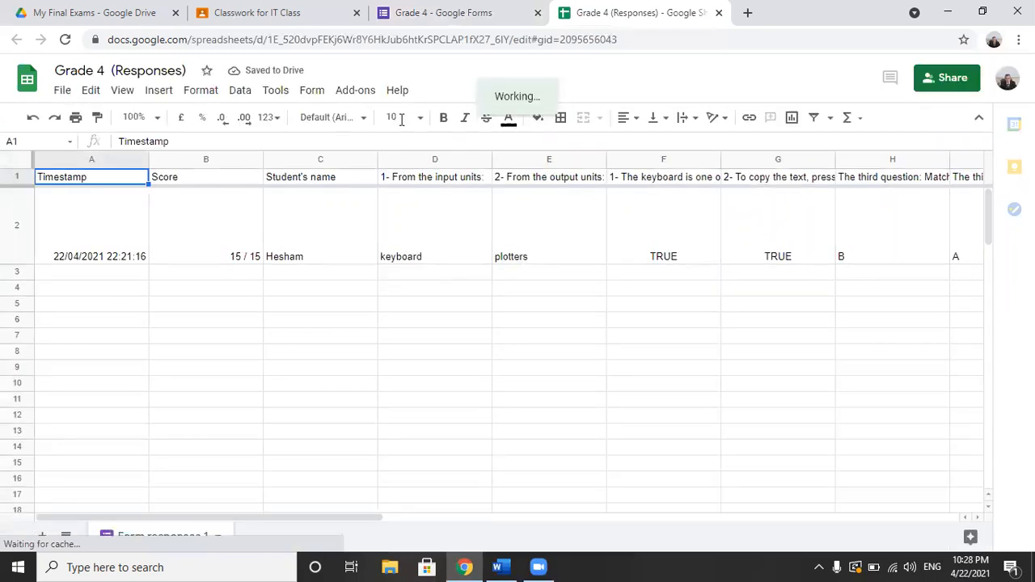
pyautogui.click(62, 91)
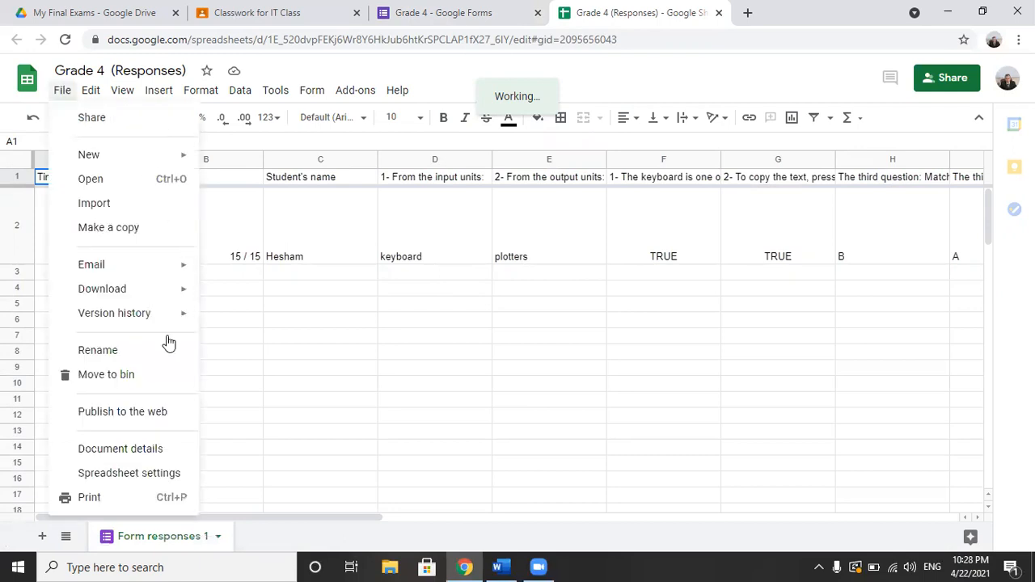
pyautogui.moveTo(167, 293)
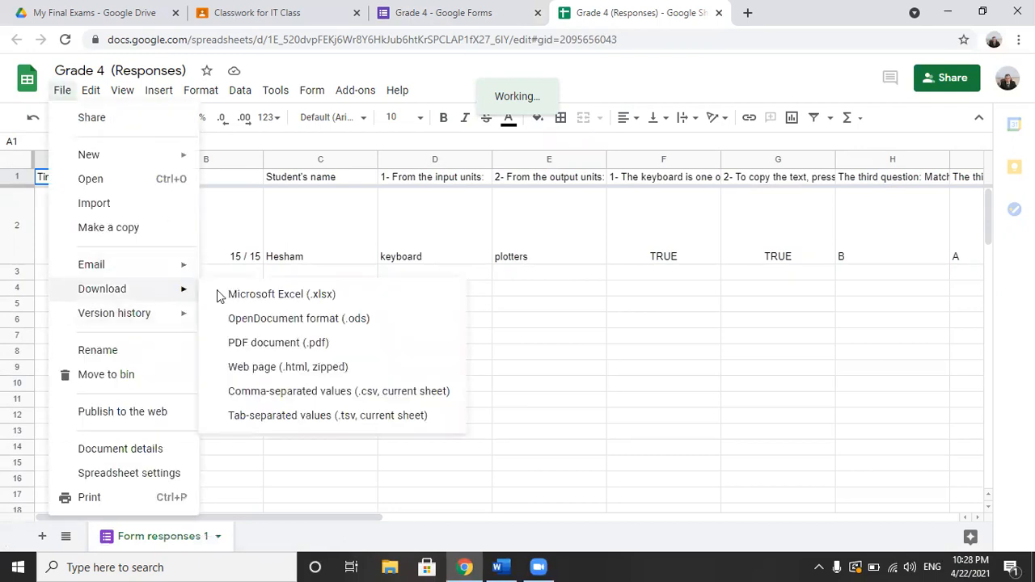
pyautogui.click(267, 296)
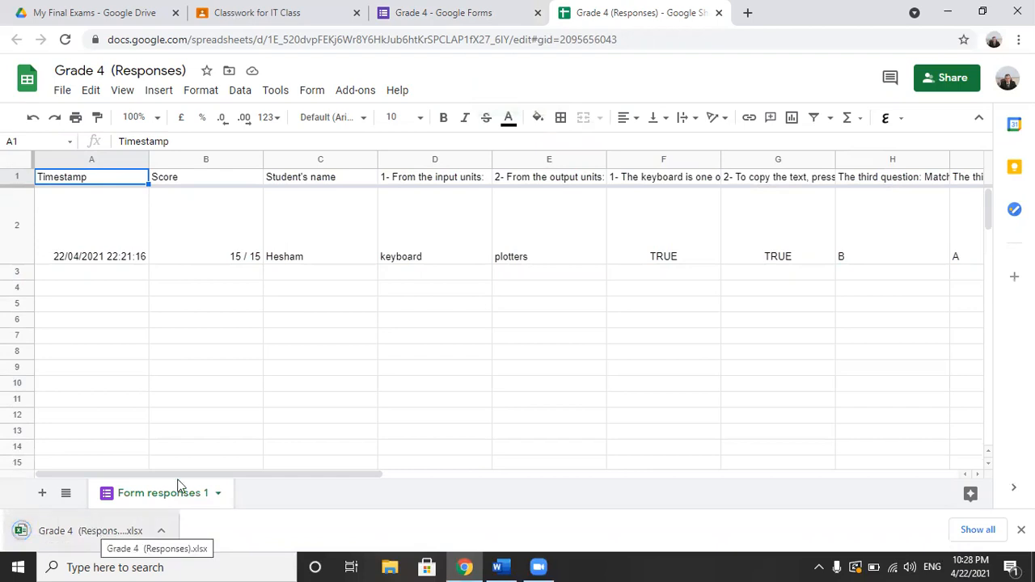
# Step: Open the downloaded Grade 4 (Responses) workbook in Excel and enable editing
pyautogui.click(74, 530)
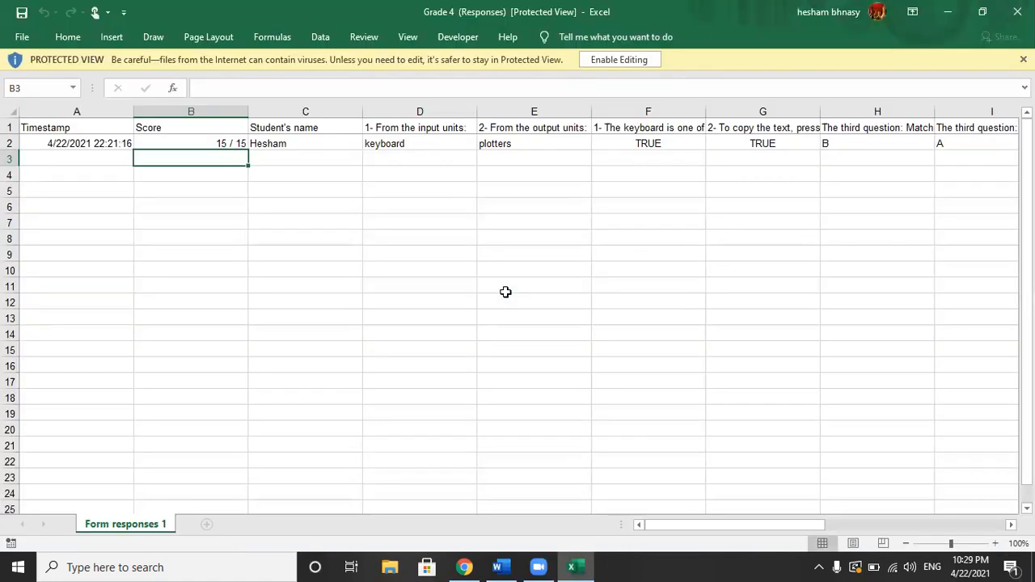
pyautogui.click(636, 61)
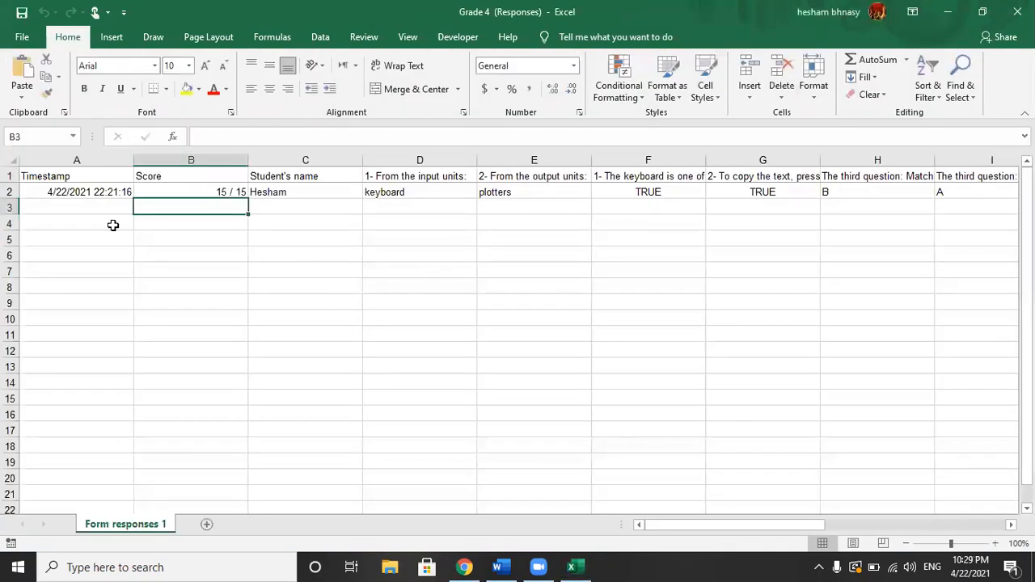
# Step: Examine the response row's timestamp, score, student's name and the answers to the first few questions
pyautogui.click(105, 179)
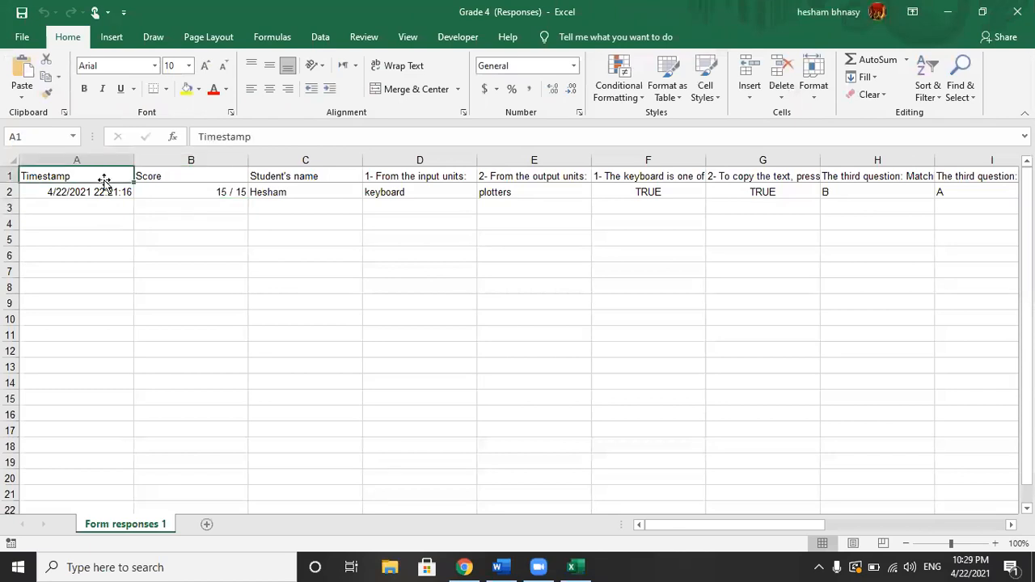
pyautogui.click(93, 194)
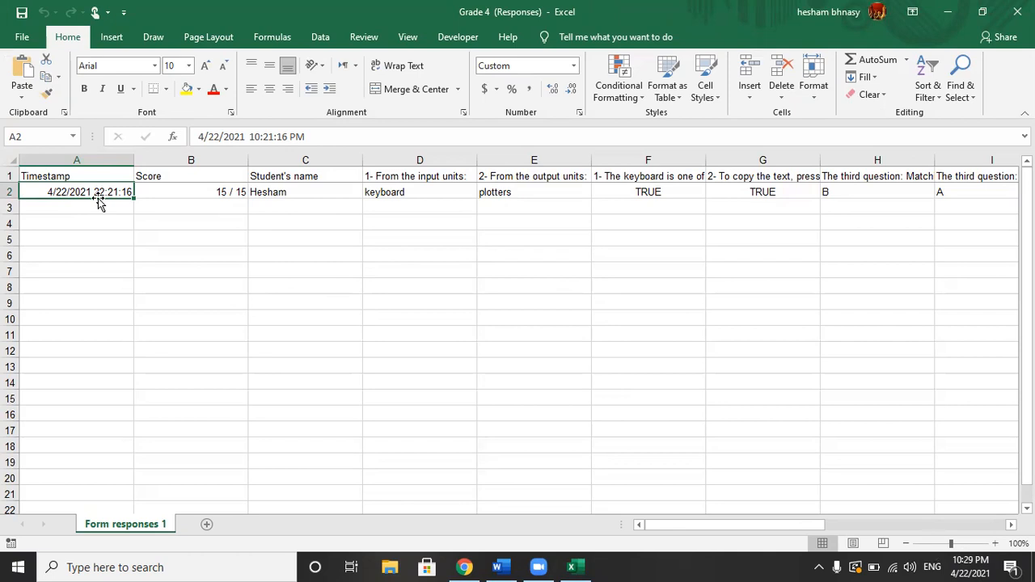
pyautogui.click(208, 191)
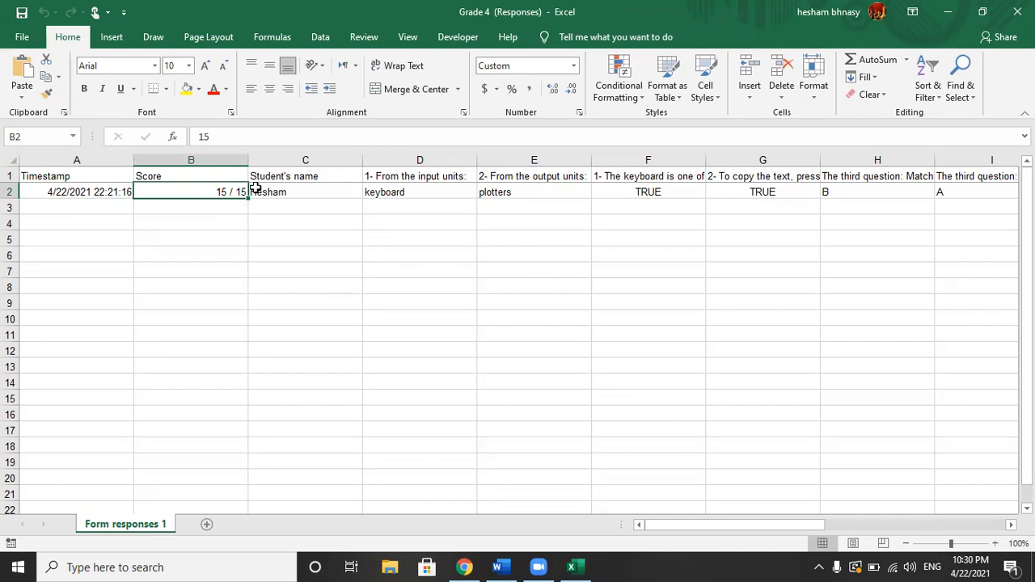
pyautogui.click(308, 190)
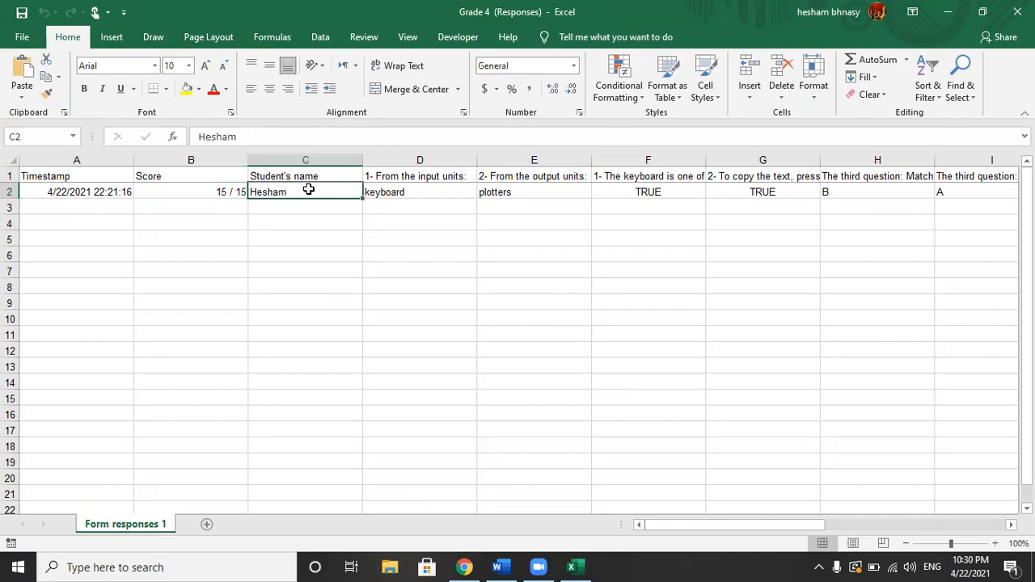
pyautogui.click(399, 191)
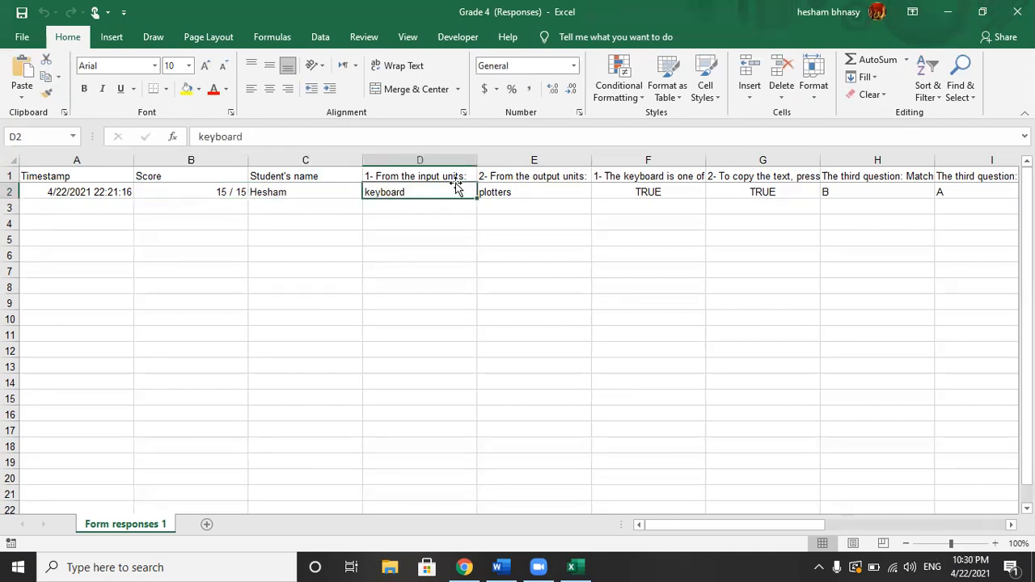
pyautogui.click(518, 191)
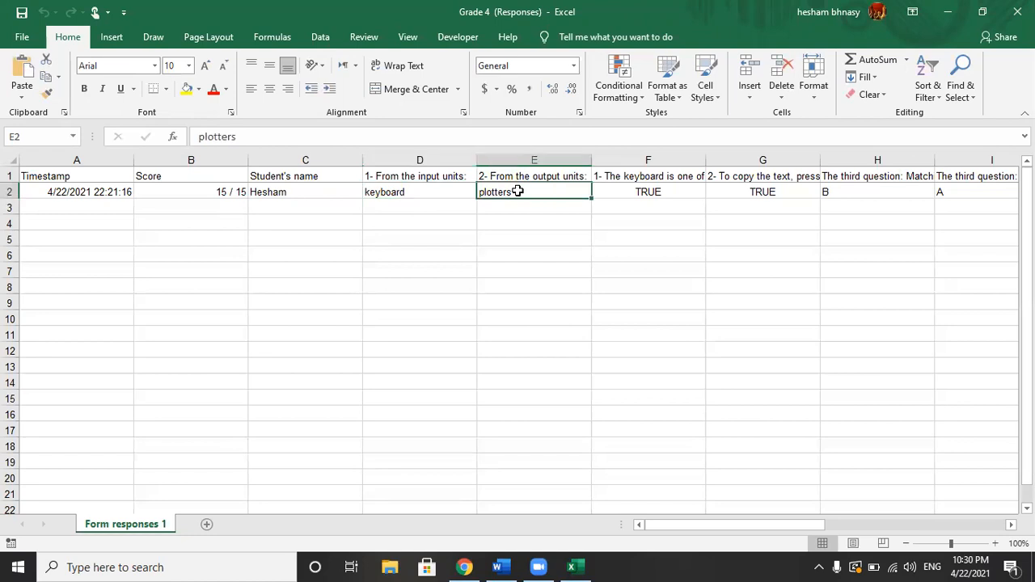
pyautogui.click(643, 187)
# Step: Delete columns D through V, which hold the question answers, from the Form responses 1 sheet
pyautogui.moveTo(439, 157); pyautogui.dragTo(670, 174)
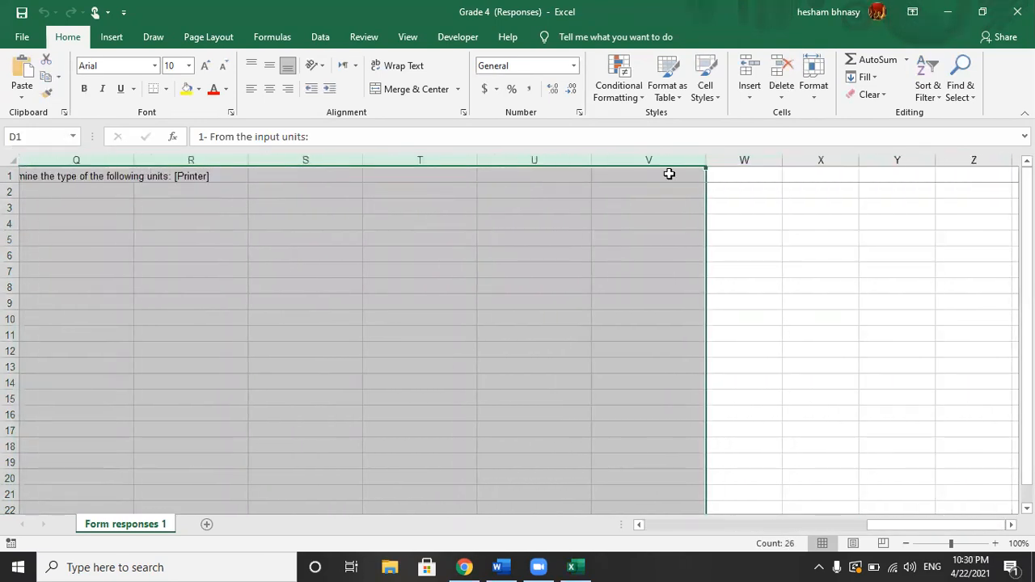
pyautogui.rightClick(652, 159)
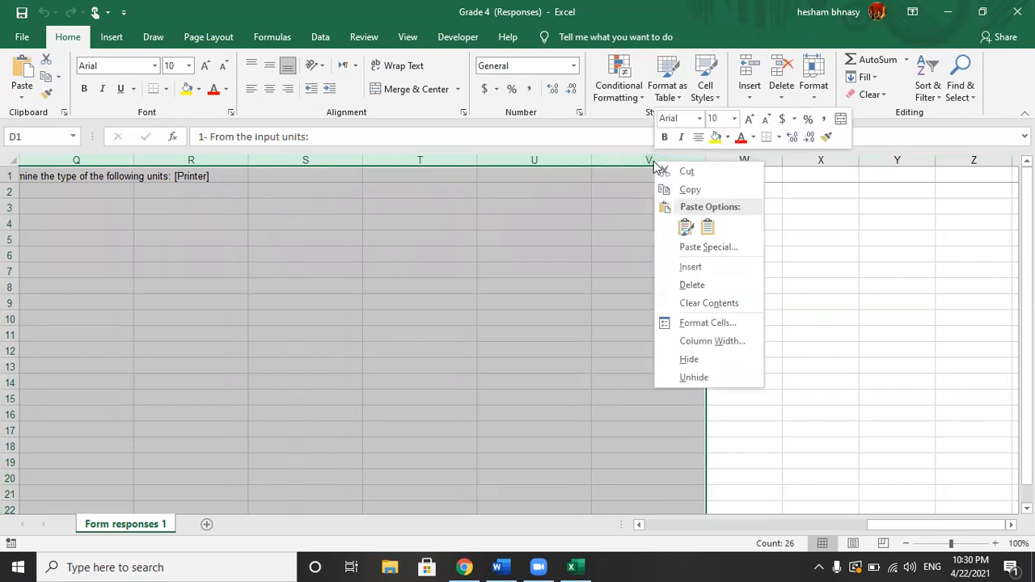
pyautogui.click(691, 285)
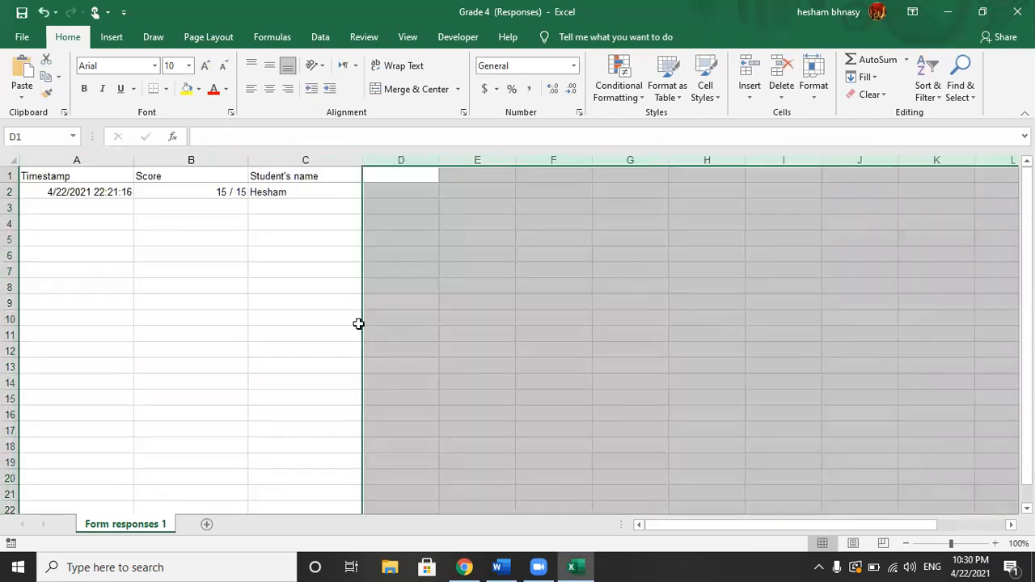
pyautogui.click(358, 323)
# Step: Review the timestamp, score and student's name in the remaining columns of the response row
pyautogui.click(115, 194)
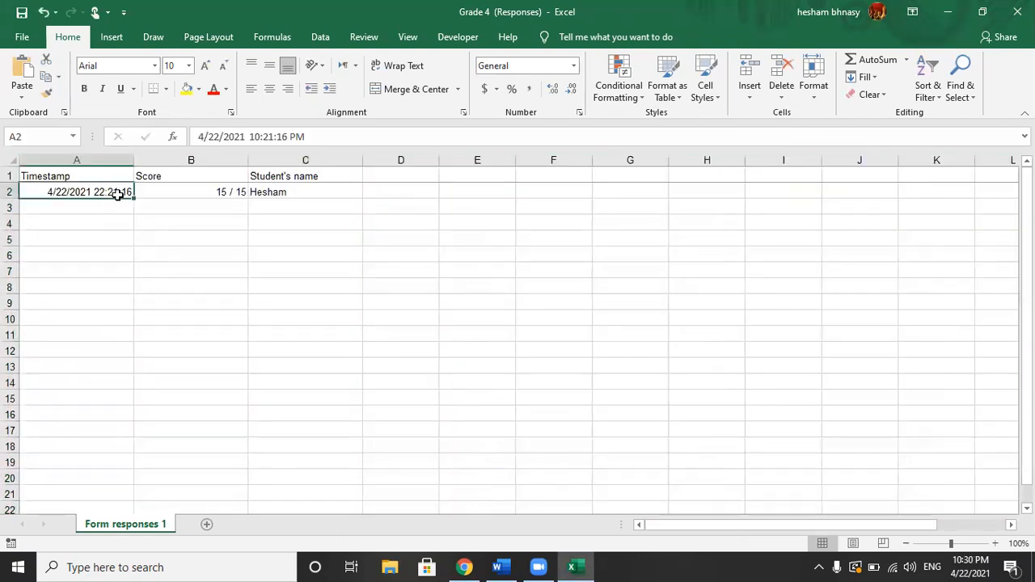
pyautogui.click(178, 192)
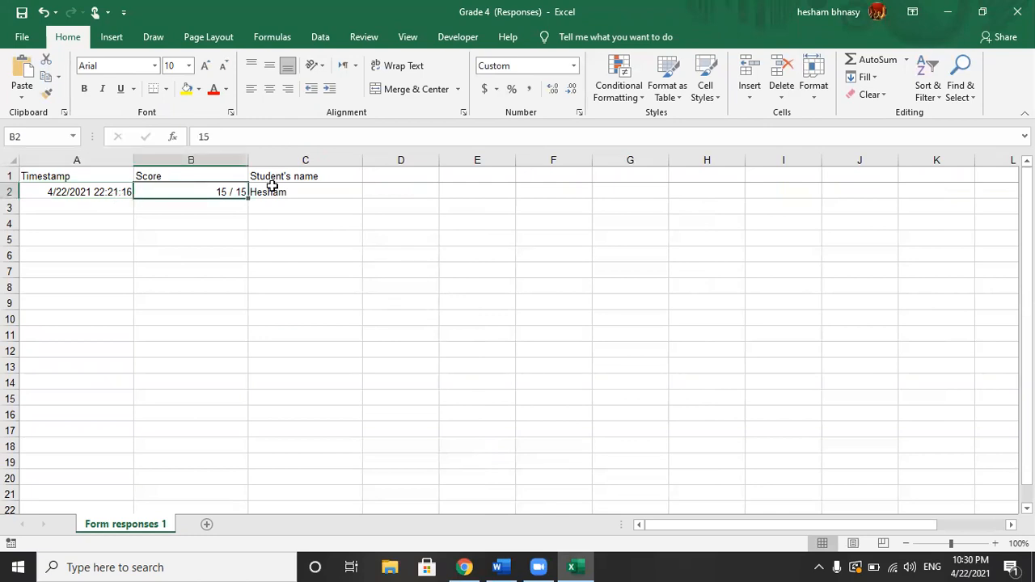
pyautogui.click(284, 192)
pyautogui.click(230, 193)
pyautogui.click(234, 236)
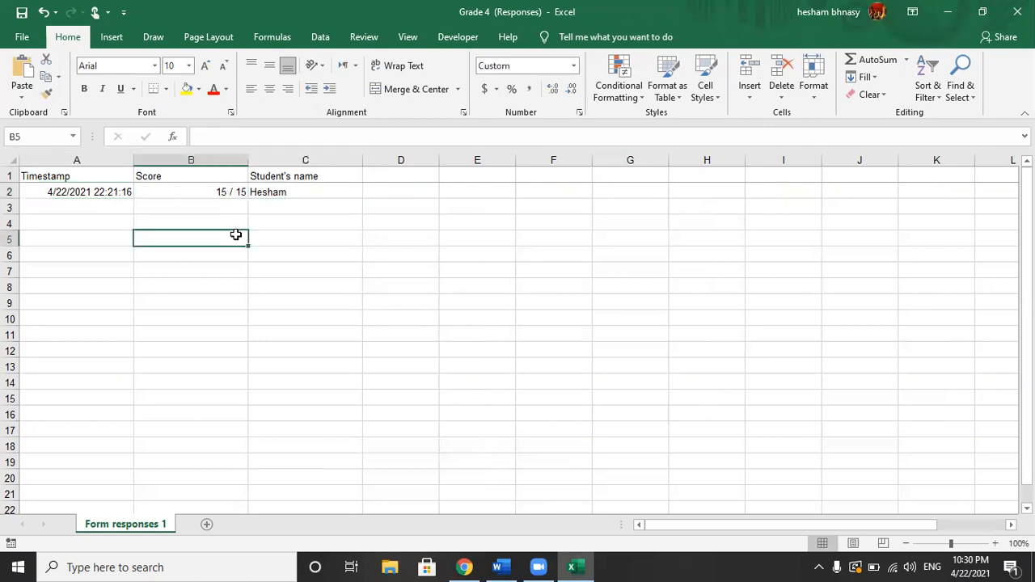
pyautogui.click(327, 254)
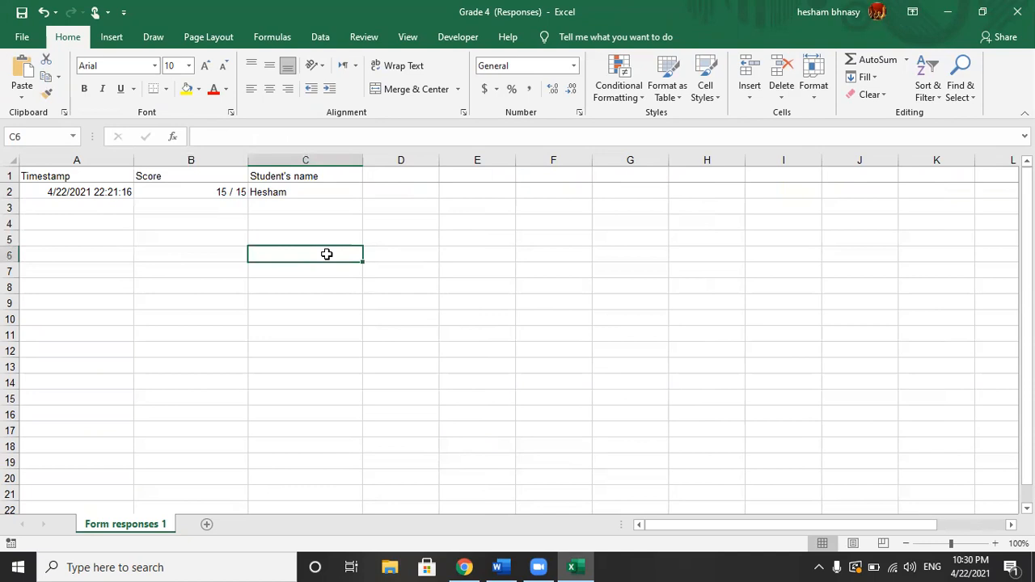
pyautogui.click(274, 191)
pyautogui.moveTo(212, 181); pyautogui.dragTo(210, 188)
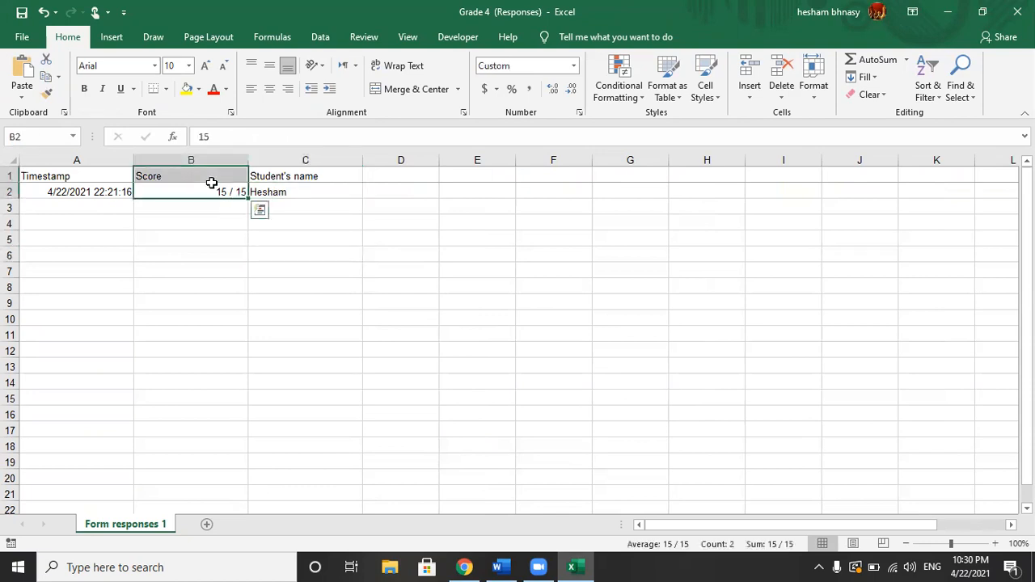
pyautogui.click(224, 240)
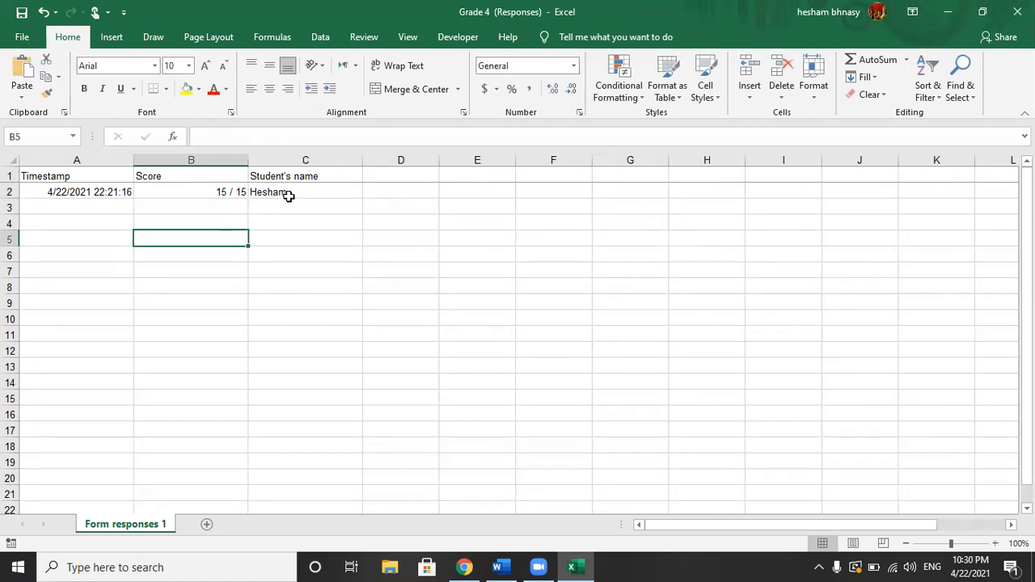
pyautogui.click(287, 194)
pyautogui.click(219, 192)
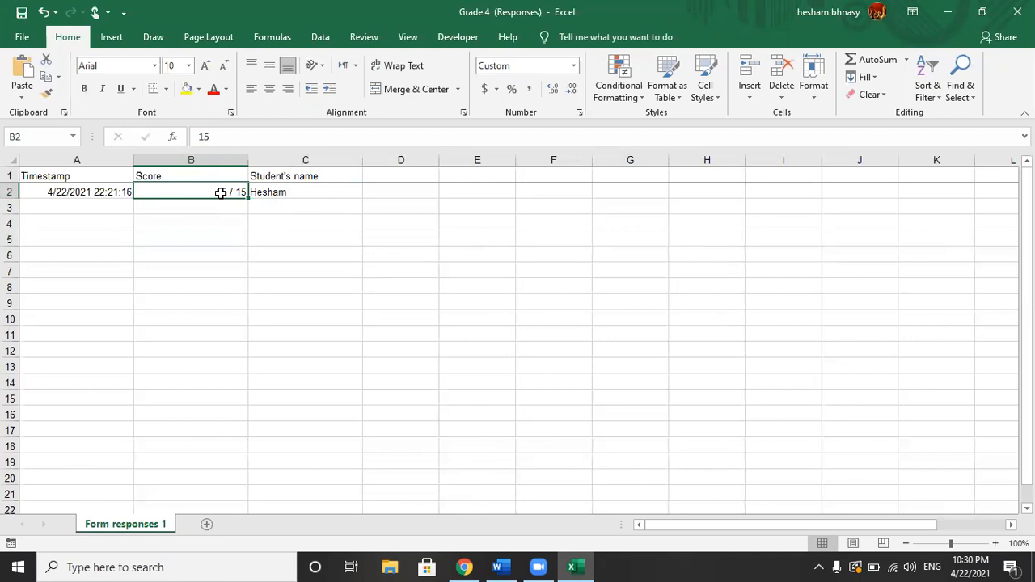
pyautogui.click(275, 204)
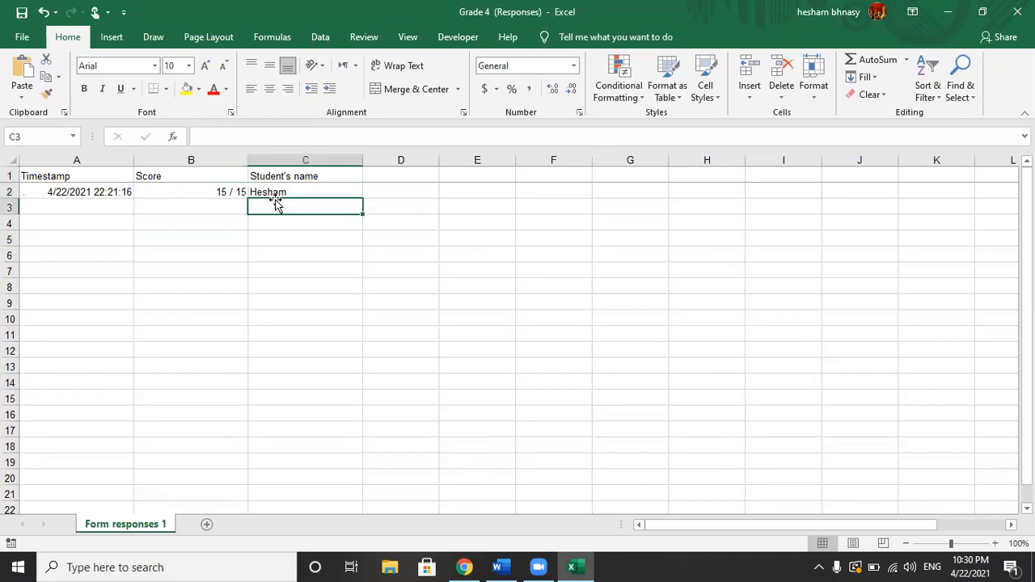
pyautogui.click(218, 208)
pyautogui.click(262, 224)
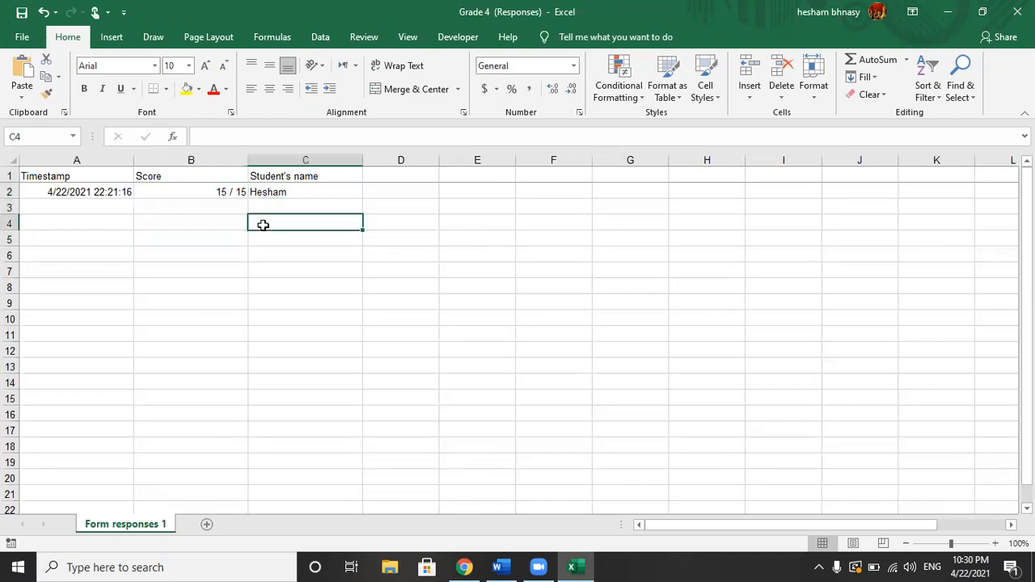
pyautogui.click(223, 224)
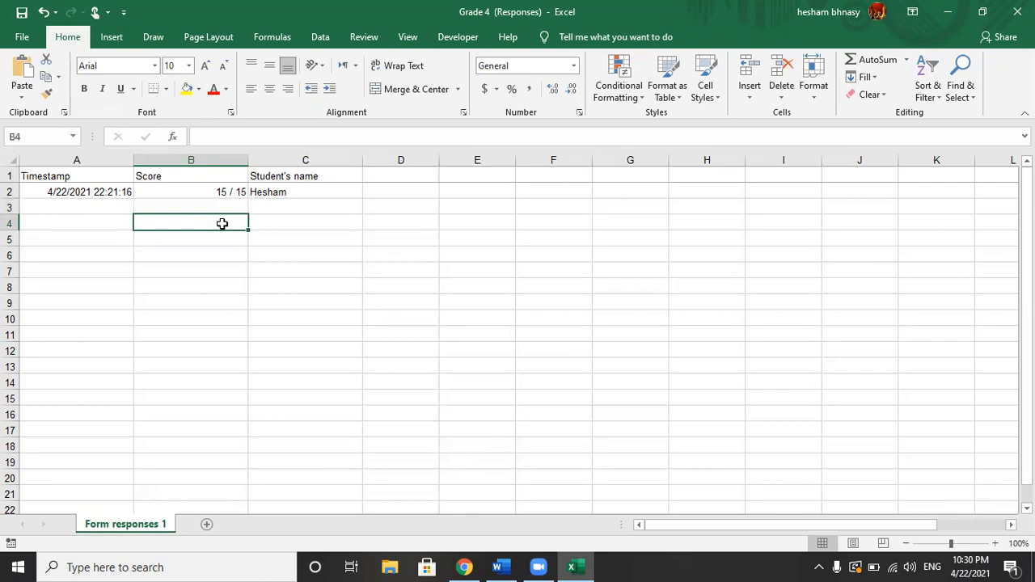
pyautogui.click(268, 238)
pyautogui.click(234, 241)
pyautogui.doubleClick(274, 254)
pyautogui.click(230, 298)
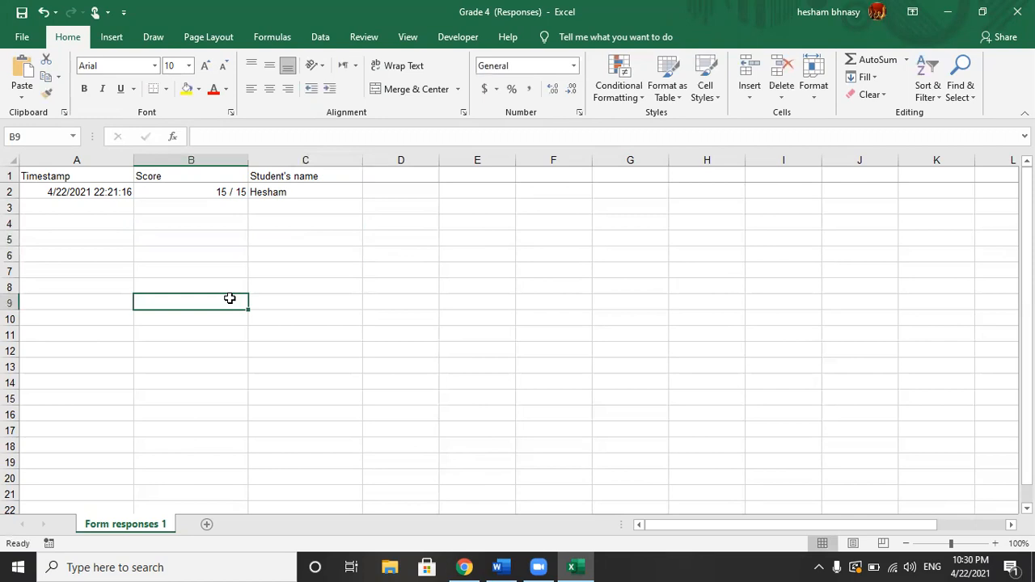
pyautogui.click(231, 222)
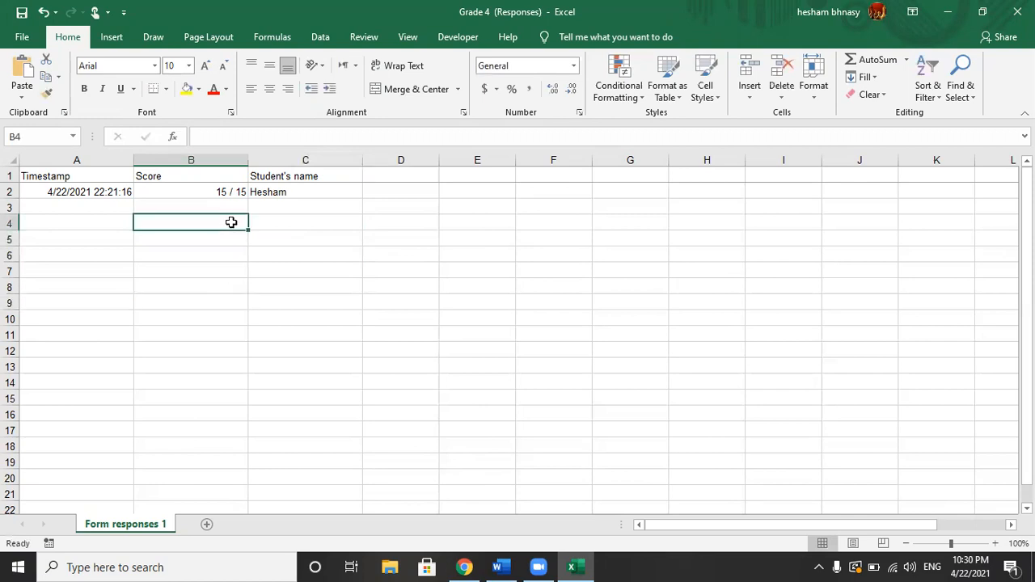